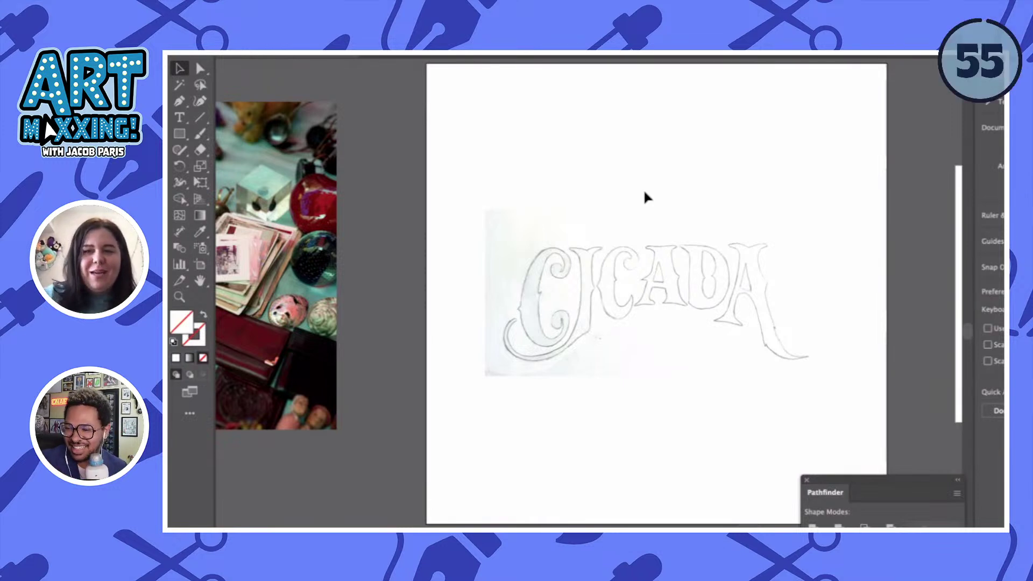
# - Examine the reference photo beside the artboard and return to the CICADA lettering sketch
pyautogui.hscroll(-6, 644, 194)
pyautogui.hscroll(-1, 645, 193)
pyautogui.scroll(1, 645, 193)
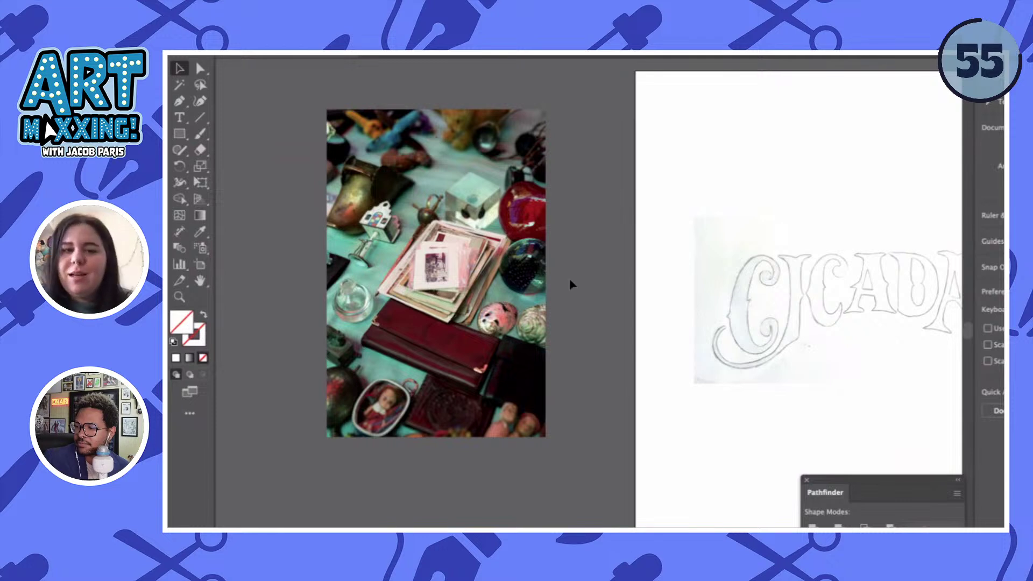
pyautogui.hscroll(2, 570, 279)
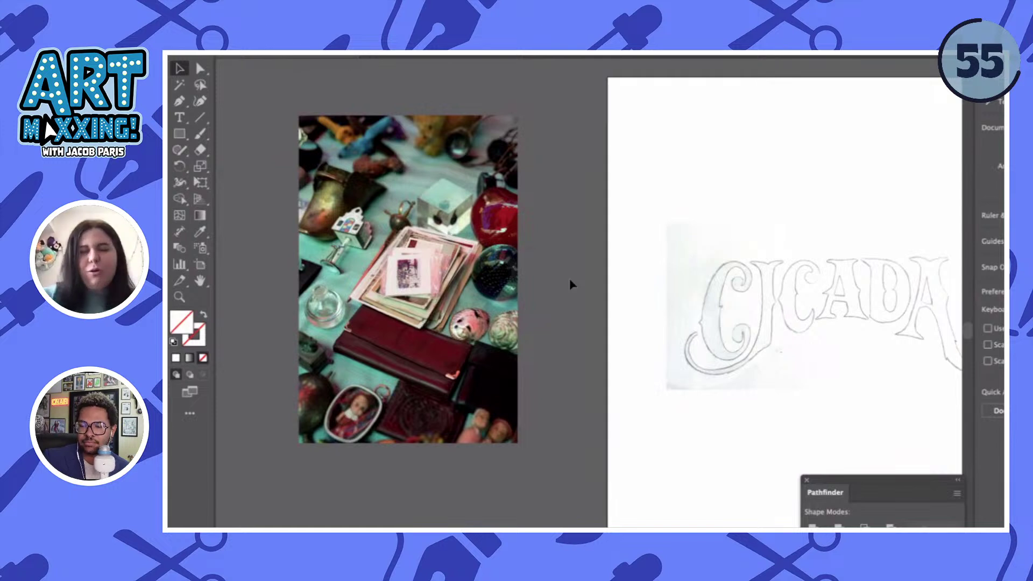
pyautogui.hscroll(5, 570, 280)
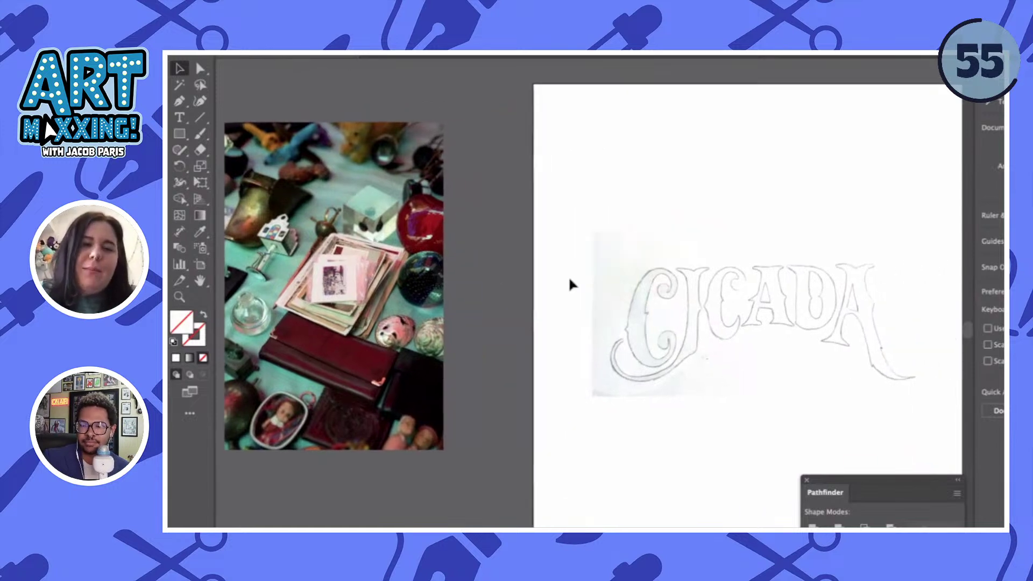
pyautogui.hscroll(7, 569, 279)
pyautogui.hscroll(4, 619, 291)
pyautogui.click(652, 270)
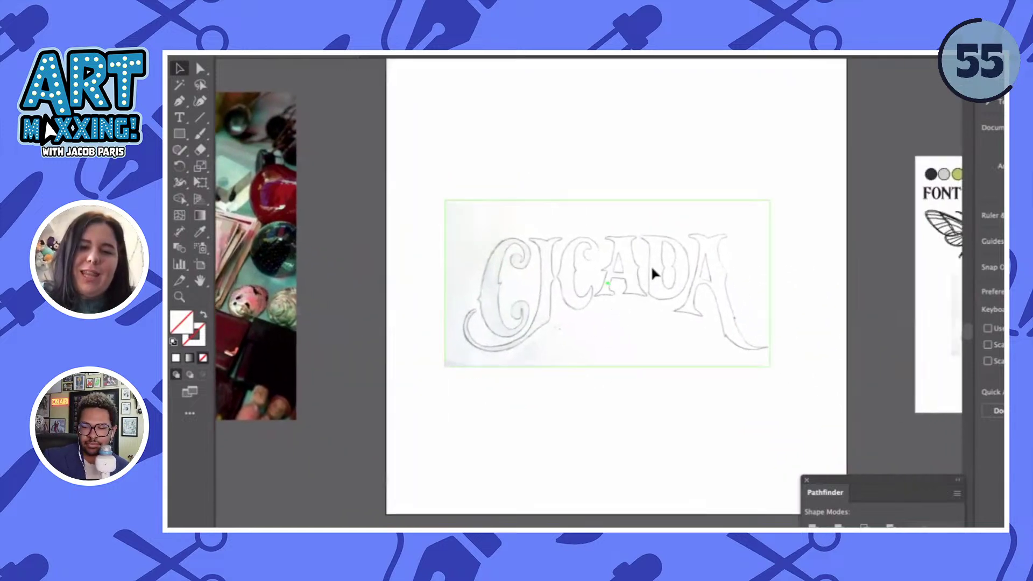
pyautogui.moveTo(652, 272); pyautogui.dragTo(644, 212)
pyautogui.hscroll(4, 645, 231)
pyautogui.hotkey('ctrl', 'z')
pyautogui.scroll(3, 552, 240)
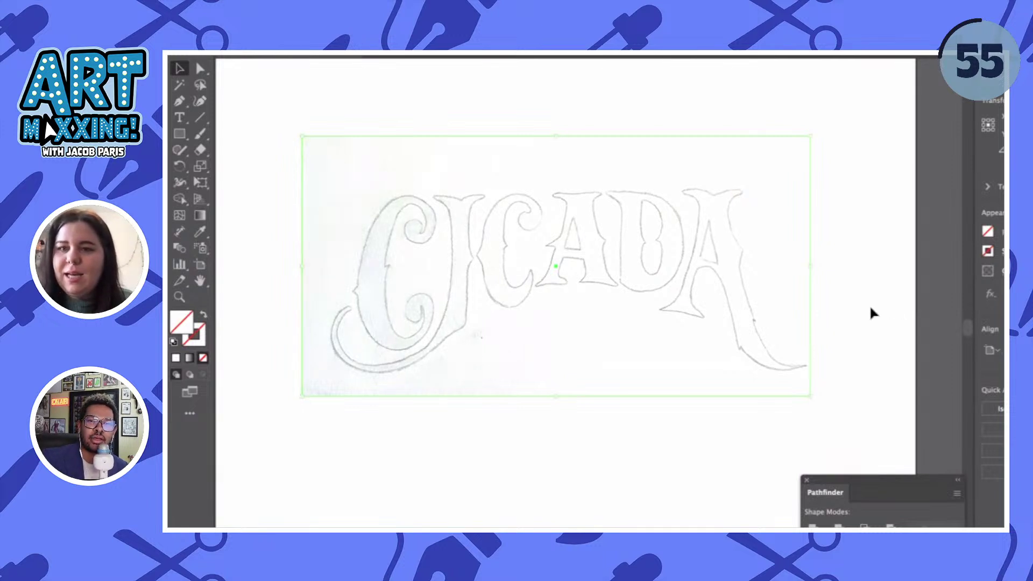
pyautogui.click(841, 320)
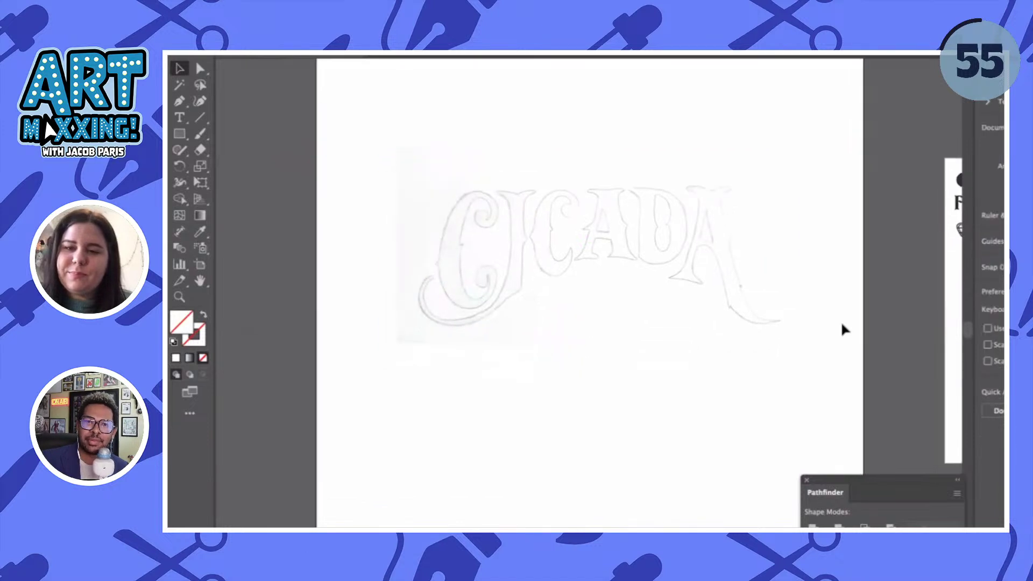
# - Move the CICADA sketch slightly up and to the left on the artboard and deselect it
pyautogui.scroll(2, 764, 317)
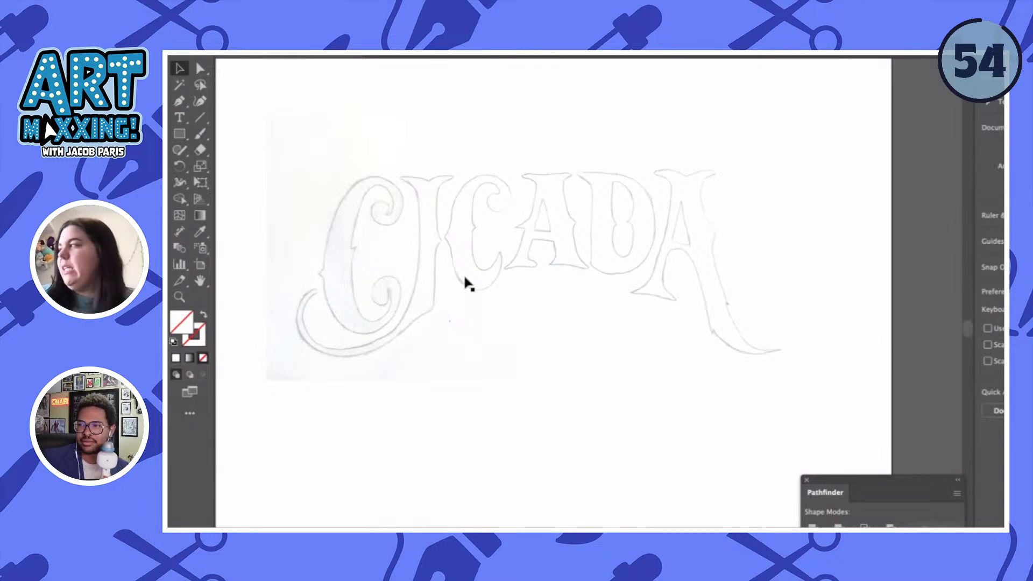
pyautogui.moveTo(431, 211); pyautogui.dragTo(419, 199)
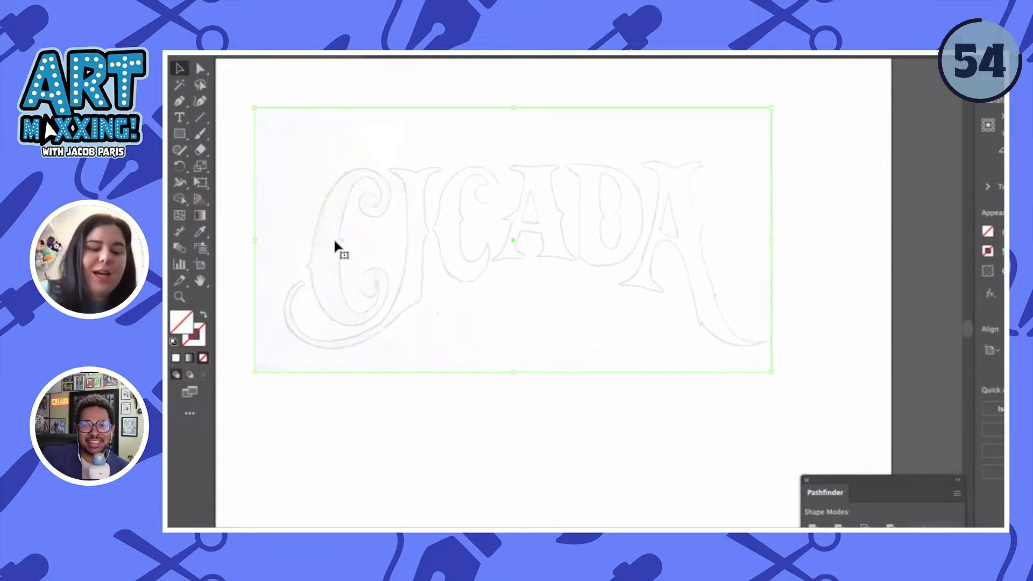
pyautogui.hotkey('ctrl', 'shift', 'a')
# - Start an unfilled, black-stroked Pen path at the first C's inner notch and trace its upper inner curve
pyautogui.press('p')
pyautogui.hscroll(-2, 335, 242)
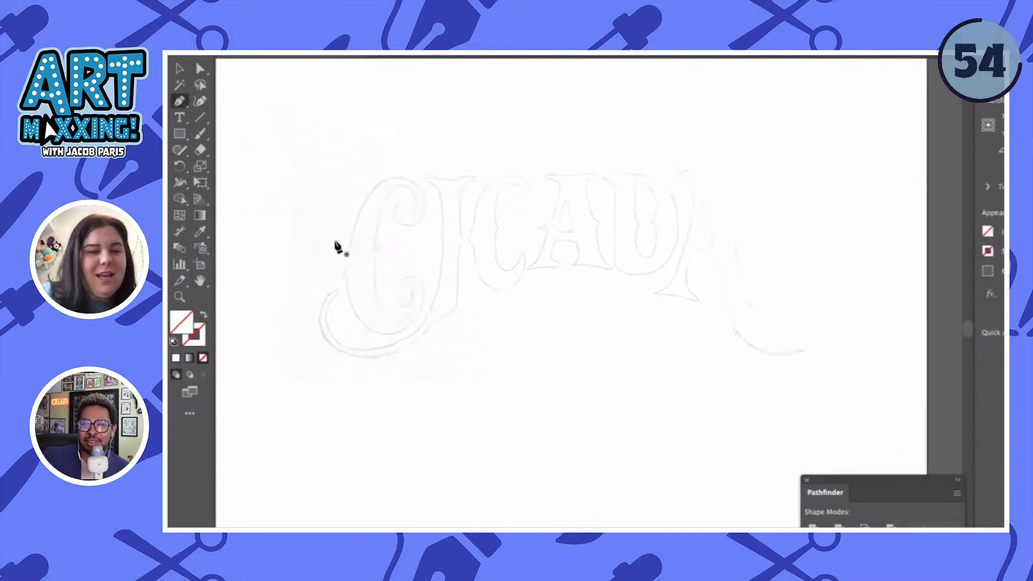
pyautogui.scroll(1, 335, 245)
pyautogui.scroll(3, 401, 224)
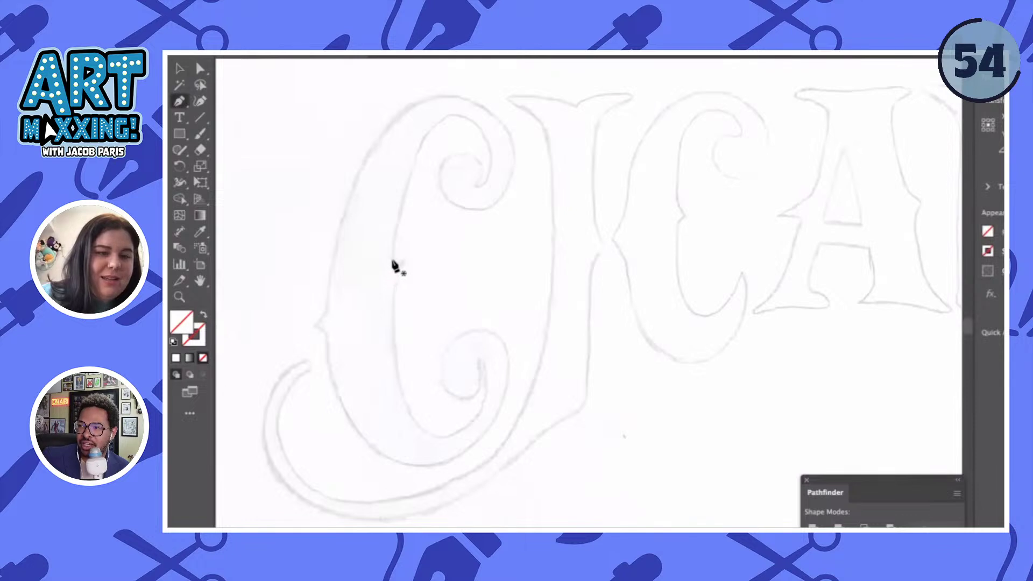
pyautogui.click(396, 267)
pyautogui.scroll(-2, 396, 265)
pyautogui.scroll(2, 396, 266)
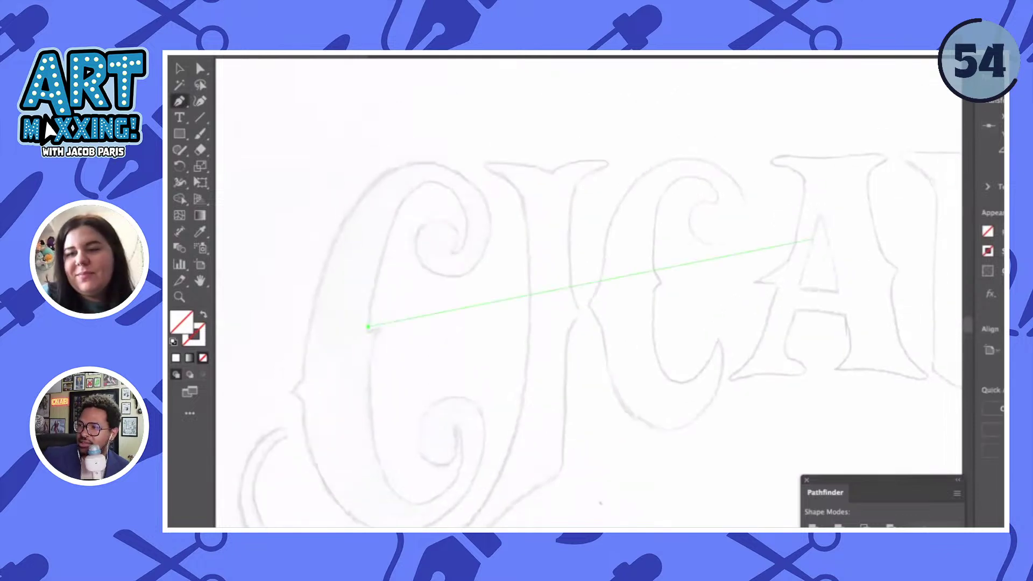
pyautogui.scroll(1, 425, 195)
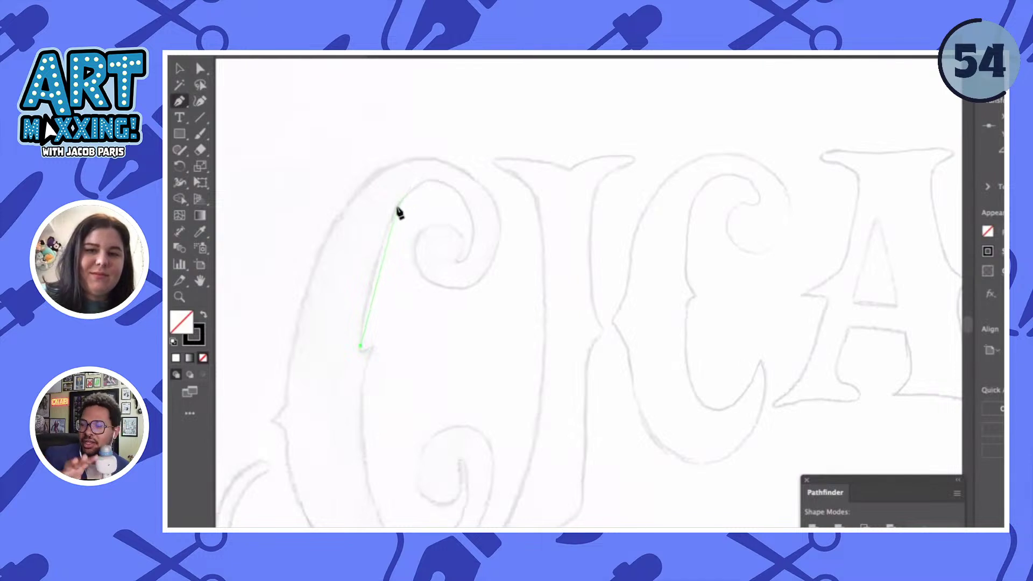
pyautogui.moveTo(397, 206); pyautogui.dragTo(498, 244)
pyautogui.scroll(1, 442, 245)
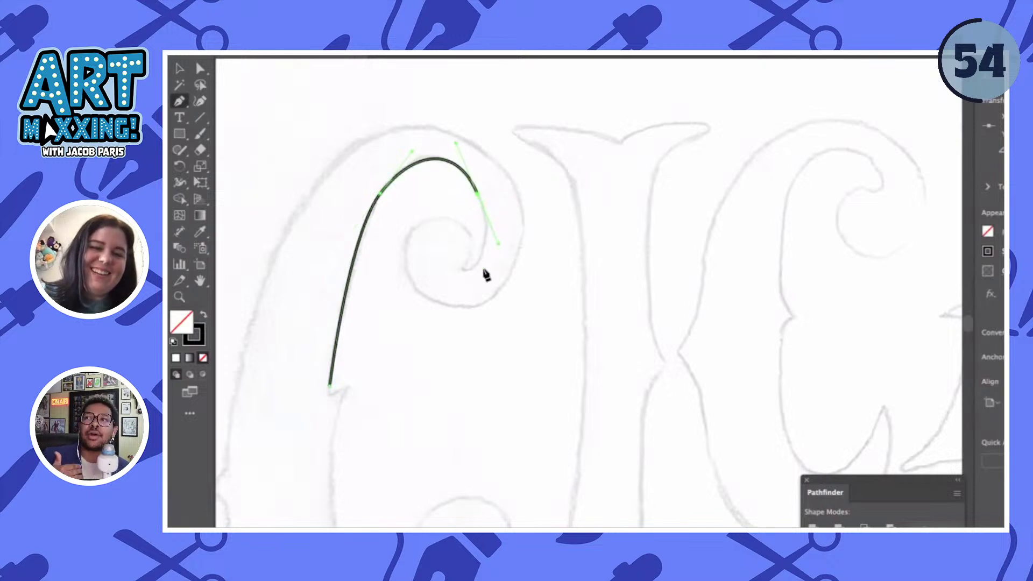
# - Continue the path around the first C's upper curl and over its outer top curve
pyautogui.click(462, 266)
pyautogui.moveTo(441, 216); pyautogui.dragTo(390, 211)
pyautogui.moveTo(435, 300); pyautogui.dragTo(476, 311)
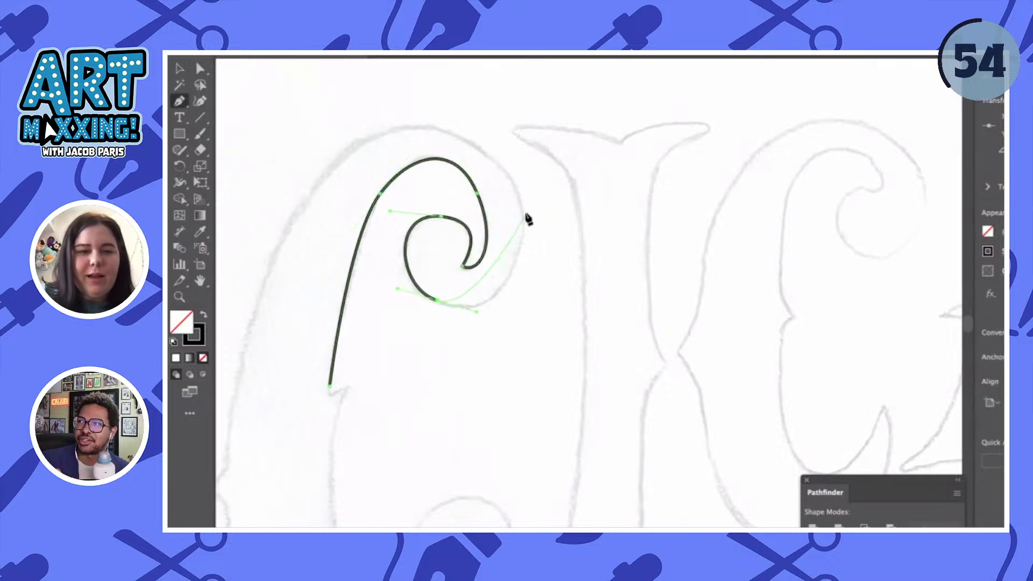
pyautogui.moveTo(523, 213); pyautogui.dragTo(516, 123)
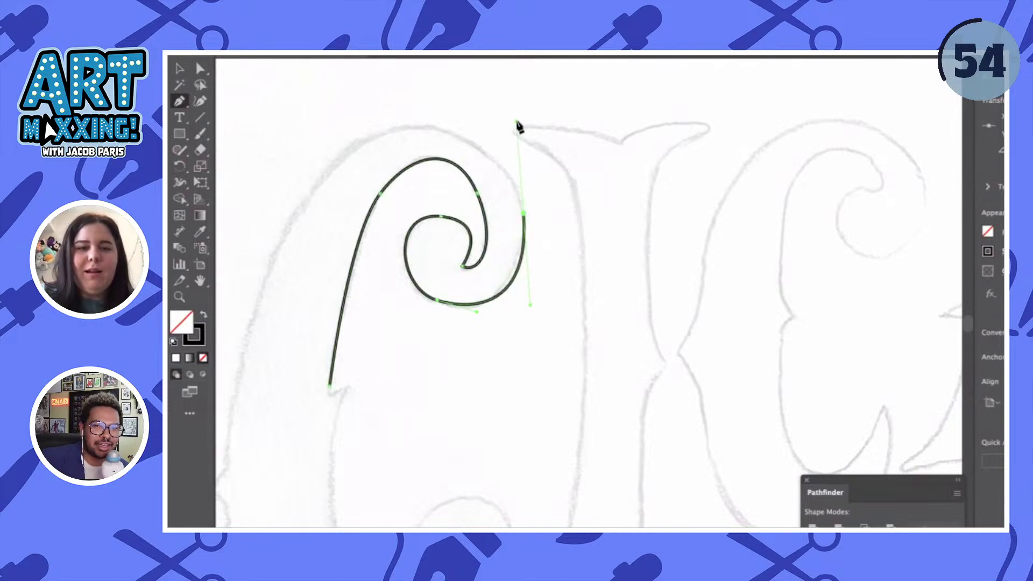
pyautogui.hscroll(-3, 484, 138)
pyautogui.moveTo(426, 172); pyautogui.dragTo(362, 230)
# - Trace the first C's outer left edge down to and around its pointed spur
pyautogui.scroll(-4, 356, 250)
pyautogui.hscroll(-1, 356, 250)
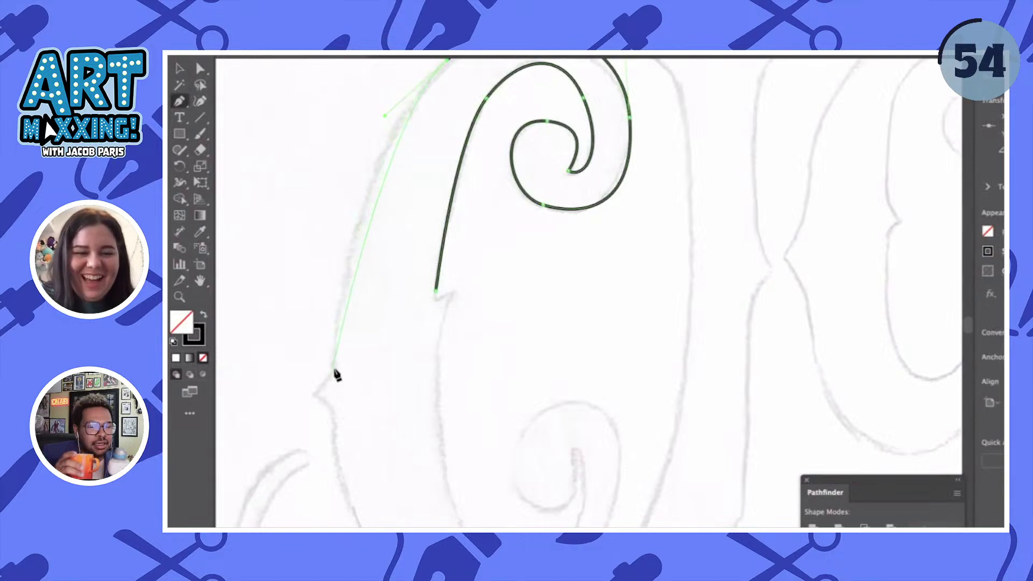
pyautogui.moveTo(334, 367); pyautogui.dragTo(342, 457)
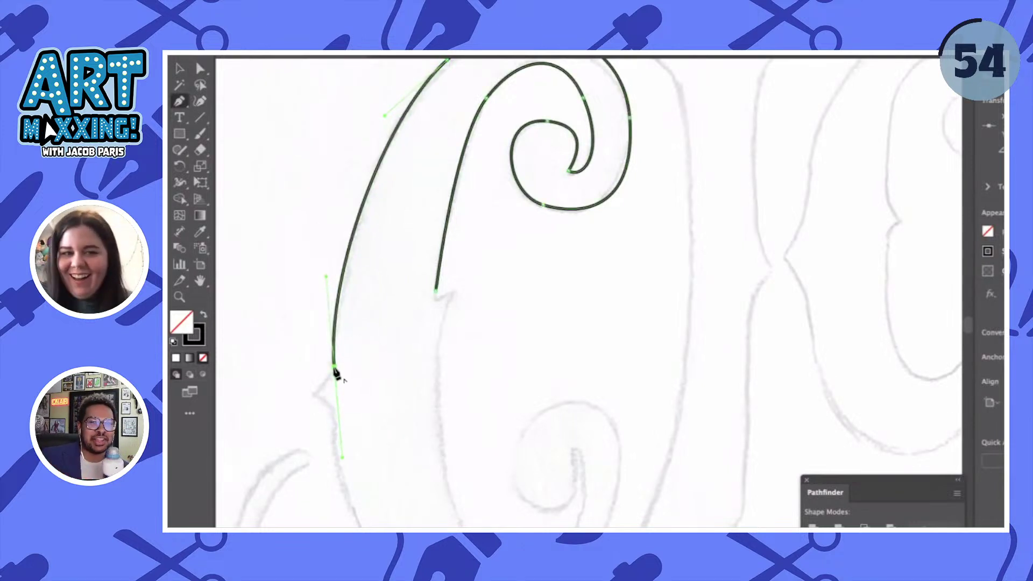
pyautogui.click(334, 370)
pyautogui.moveTo(311, 397); pyautogui.dragTo(309, 403)
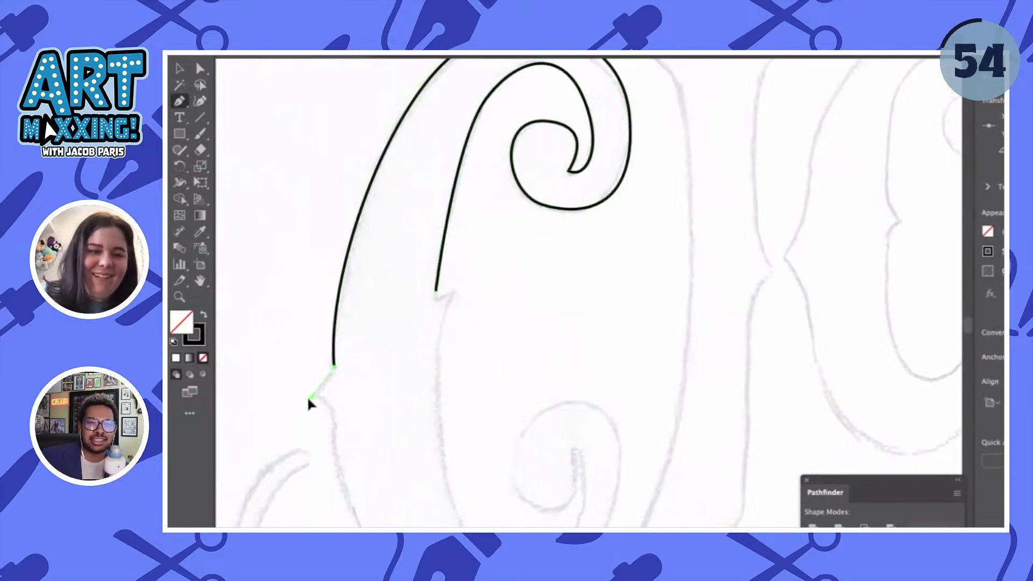
pyautogui.scroll(-3, 316, 400)
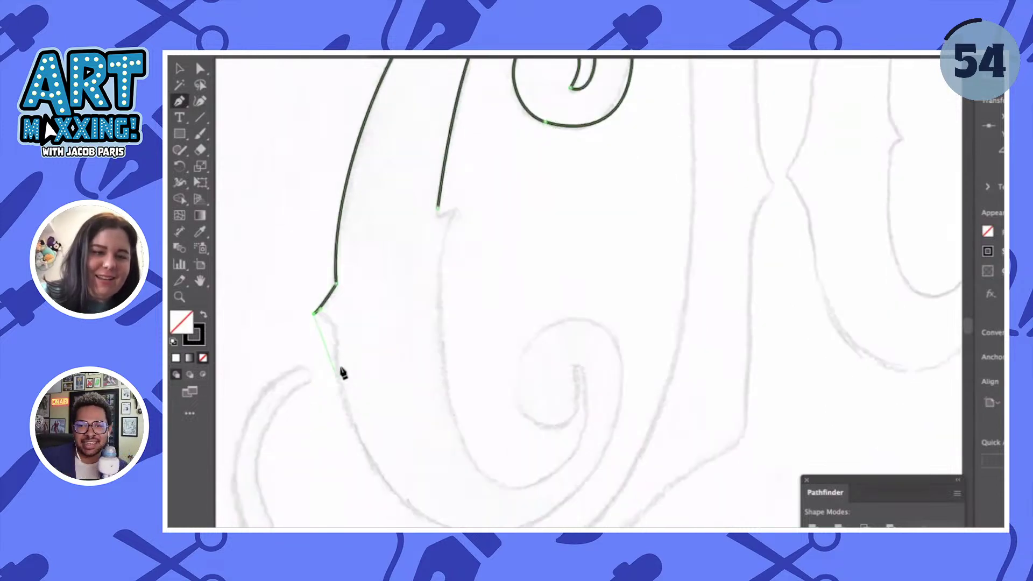
pyautogui.moveTo(335, 352); pyautogui.dragTo(331, 388)
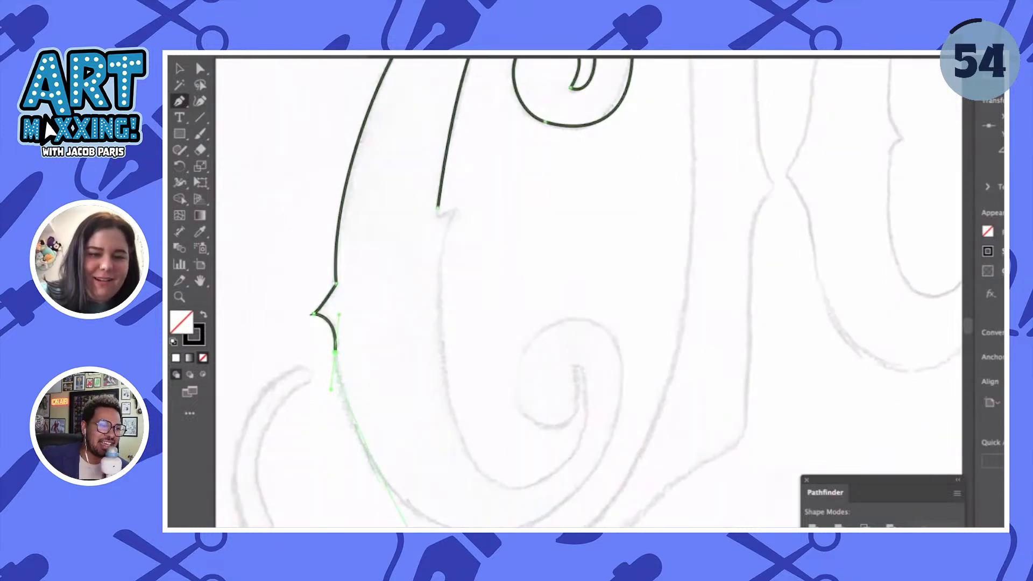
# - Trace the first C's outer bottom curve and its lower curl, turning at the curl's inner tip
pyautogui.moveTo(422, 522); pyautogui.dragTo(457, 527)
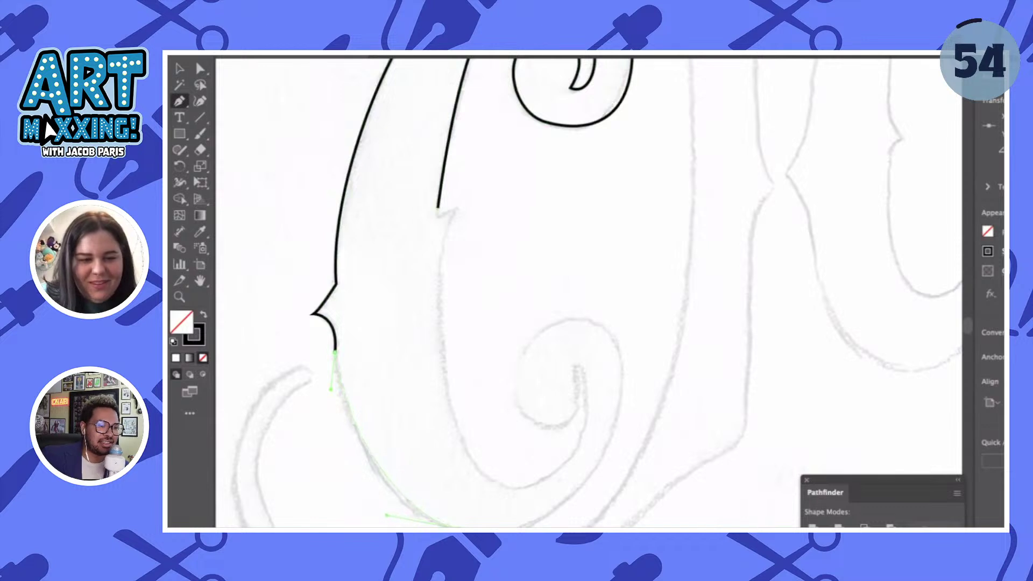
pyautogui.moveTo(617, 443); pyautogui.dragTo(627, 351)
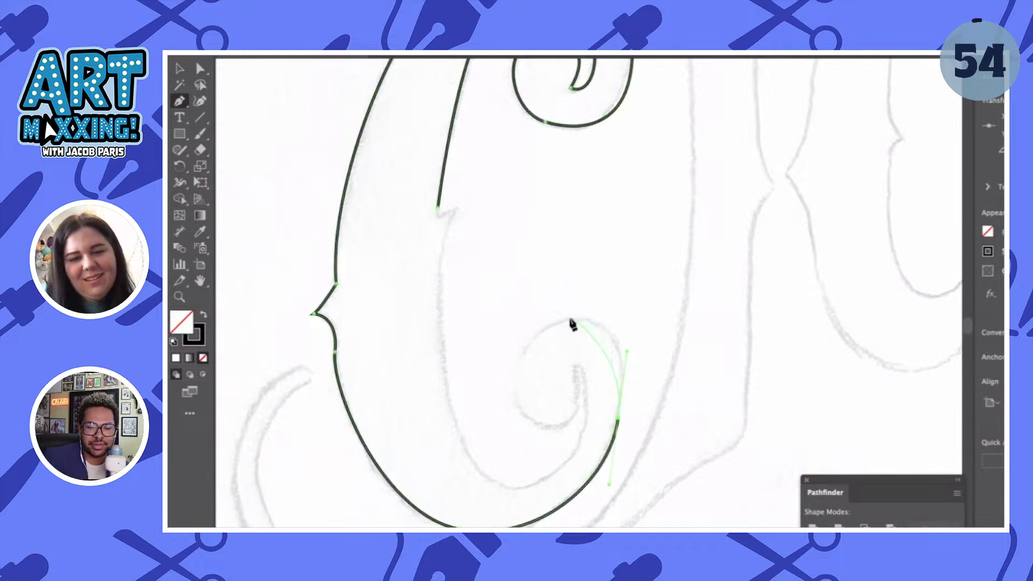
pyautogui.moveTo(570, 318); pyautogui.dragTo(520, 318)
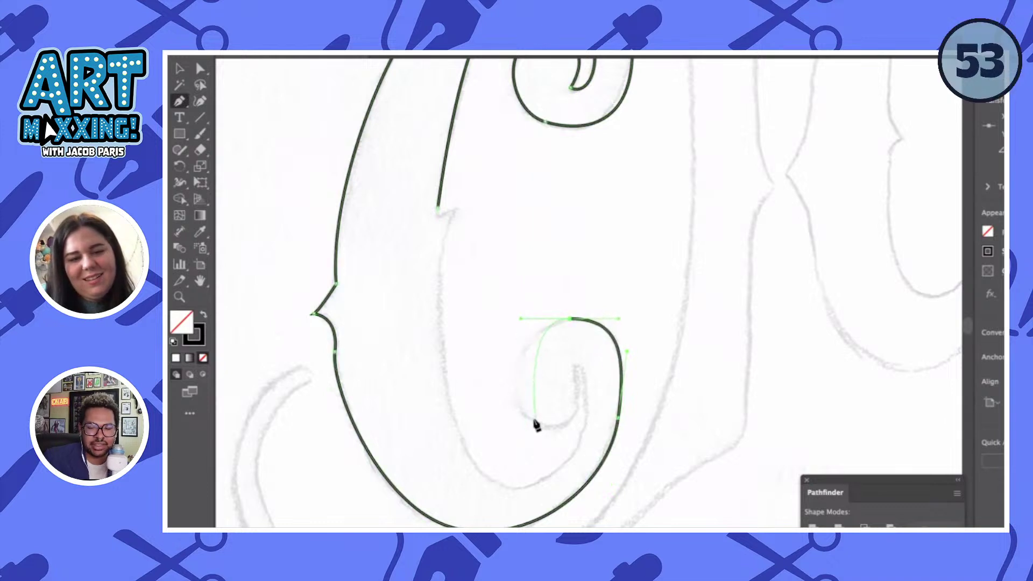
pyautogui.moveTo(532, 419); pyautogui.dragTo(560, 447)
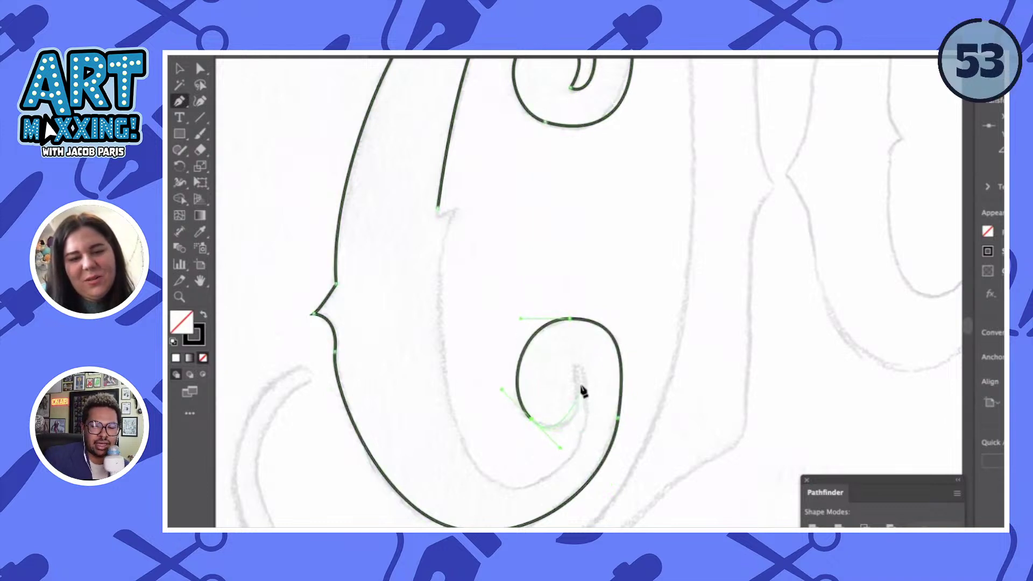
pyautogui.moveTo(575, 370); pyautogui.dragTo(562, 485)
# - Trace the first C's lower inner edge up to the notch and close the outline at its starting point
pyautogui.moveTo(467, 449); pyautogui.dragTo(434, 391)
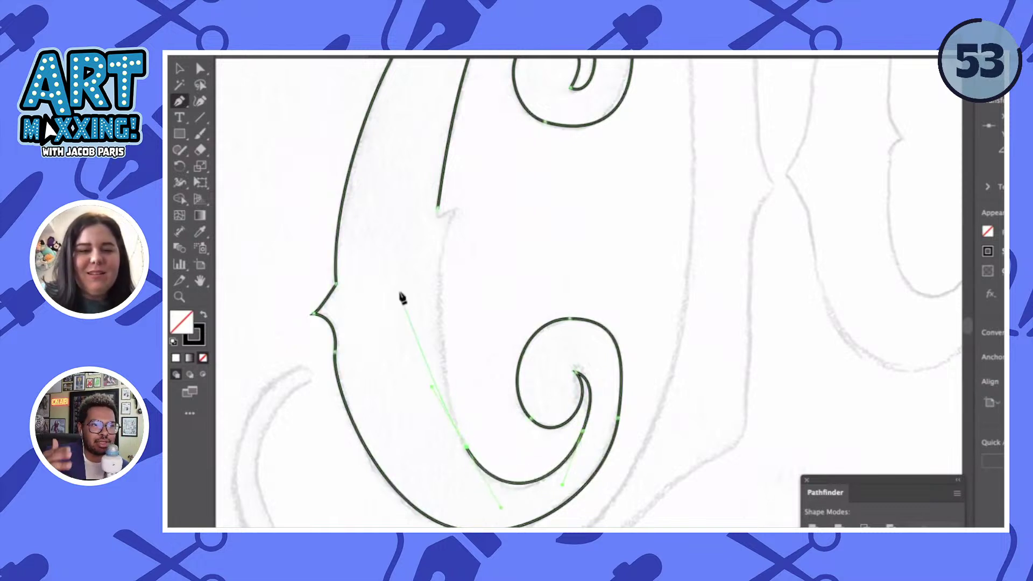
pyautogui.scroll(3, 420, 291)
pyautogui.moveTo(440, 263); pyautogui.dragTo(462, 221)
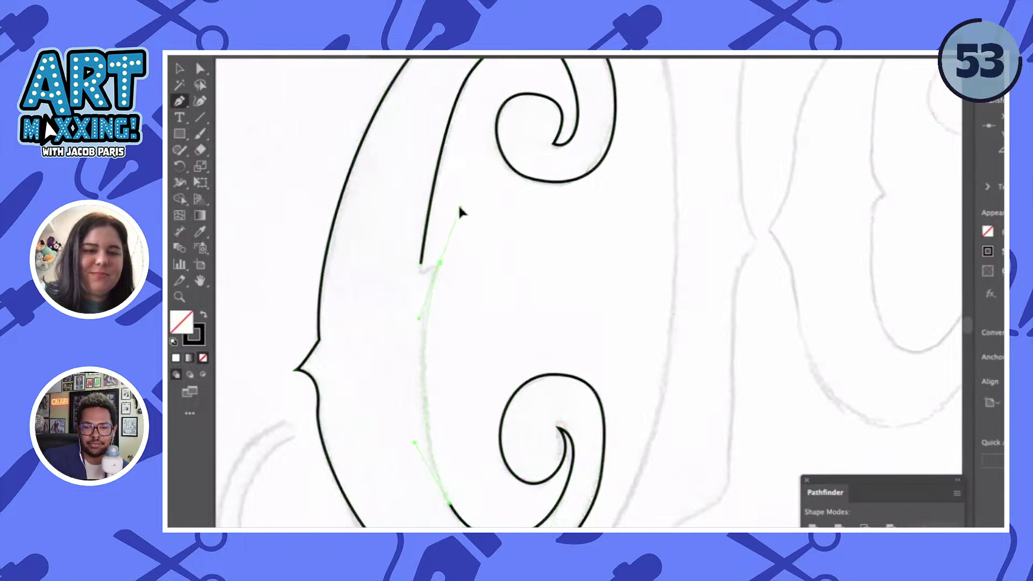
pyautogui.keyDown('alt'); pyautogui.click(441, 263); pyautogui.keyUp('alt')
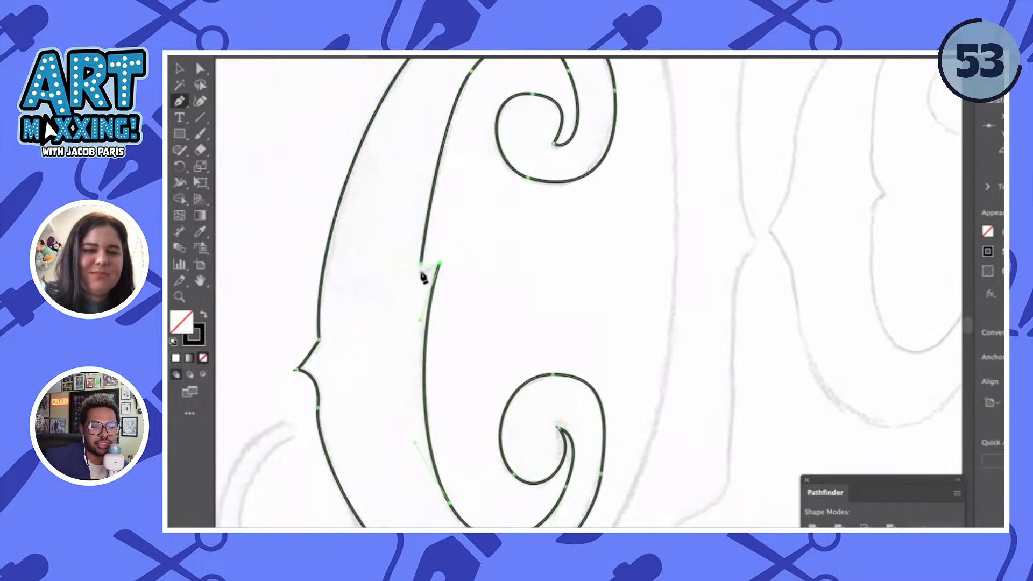
pyautogui.click(421, 265)
# - Start a new Pen path at the top centre dip of the I and trace its right serif
pyautogui.scroll(-5, 572, 258)
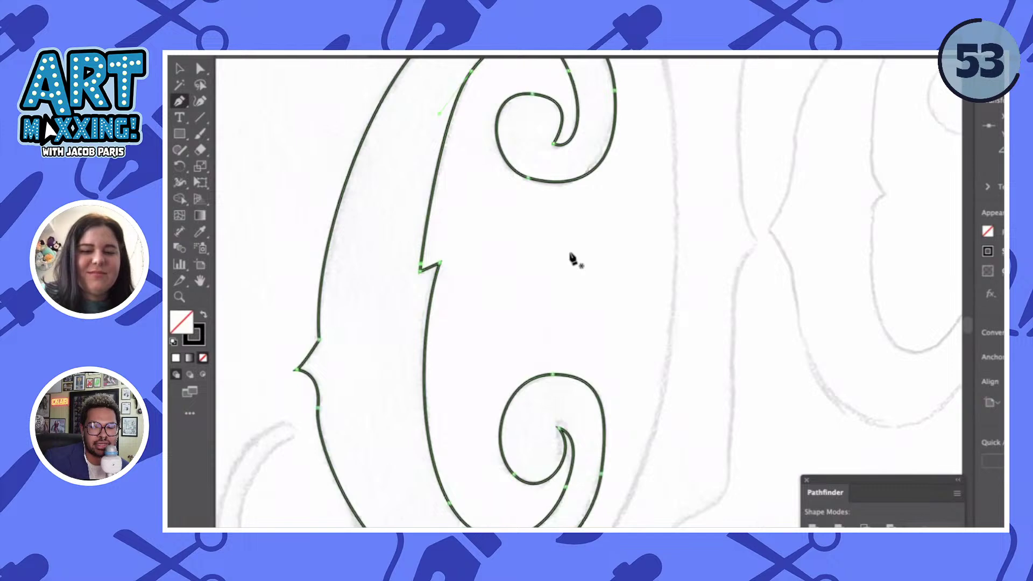
pyautogui.scroll(3, 572, 258)
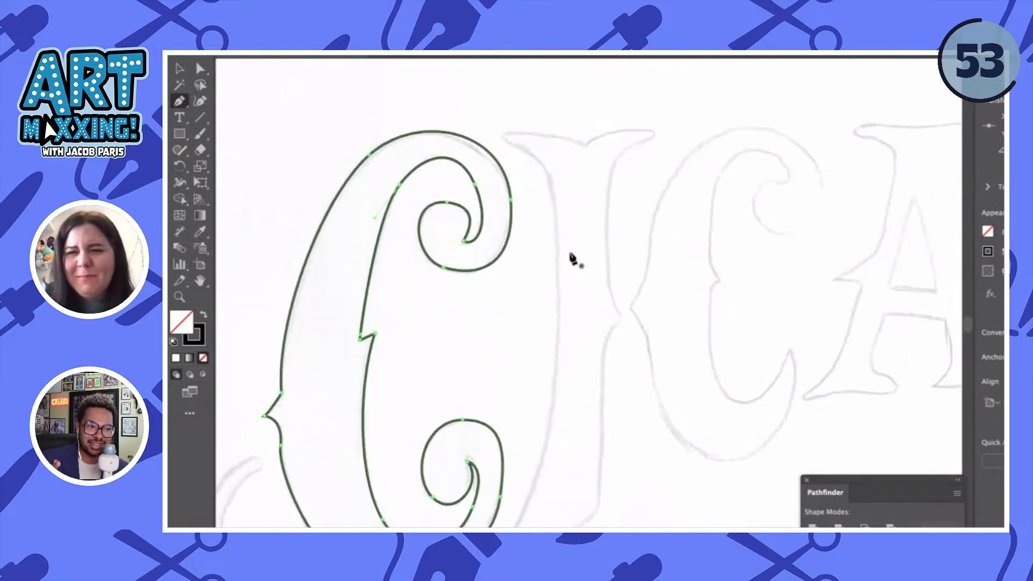
pyautogui.click(584, 143)
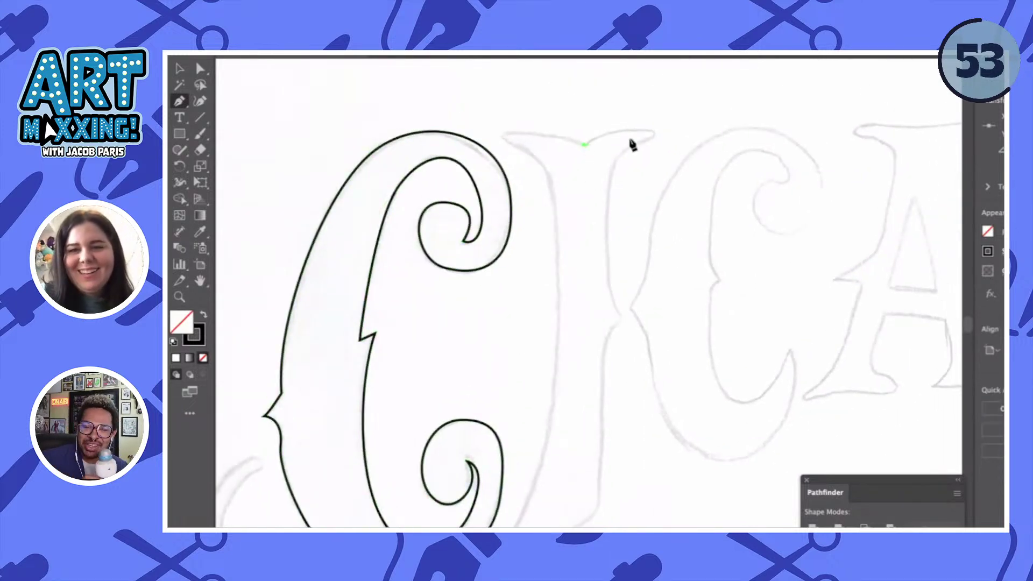
pyautogui.scroll(1, 640, 140)
pyautogui.moveTo(634, 129); pyautogui.dragTo(664, 129)
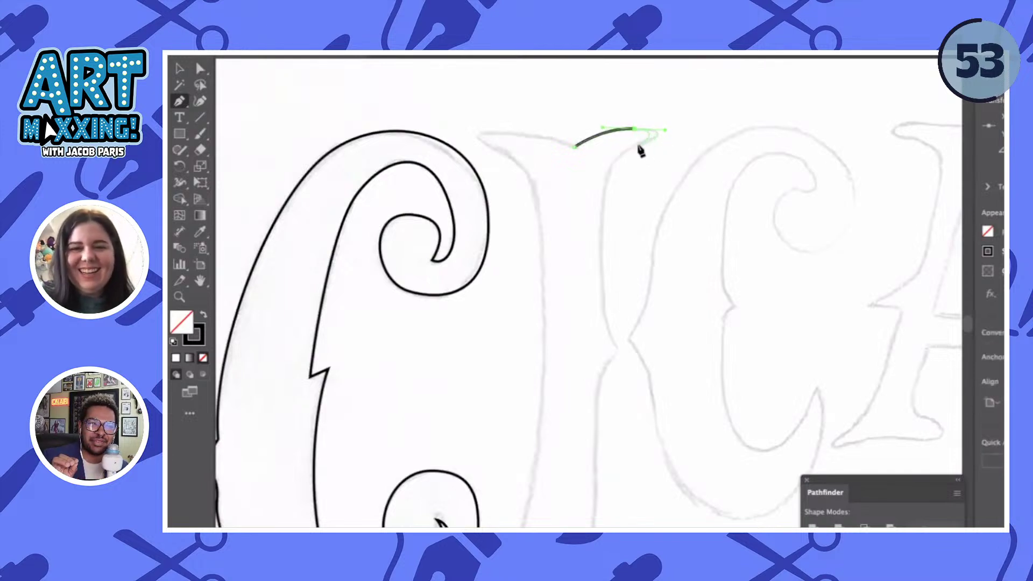
pyautogui.moveTo(608, 156); pyautogui.dragTo(608, 155)
# - Trace the right edge of the I's stem from the serif down to the pointed spur at mid-height
pyautogui.scroll(-2, 608, 155)
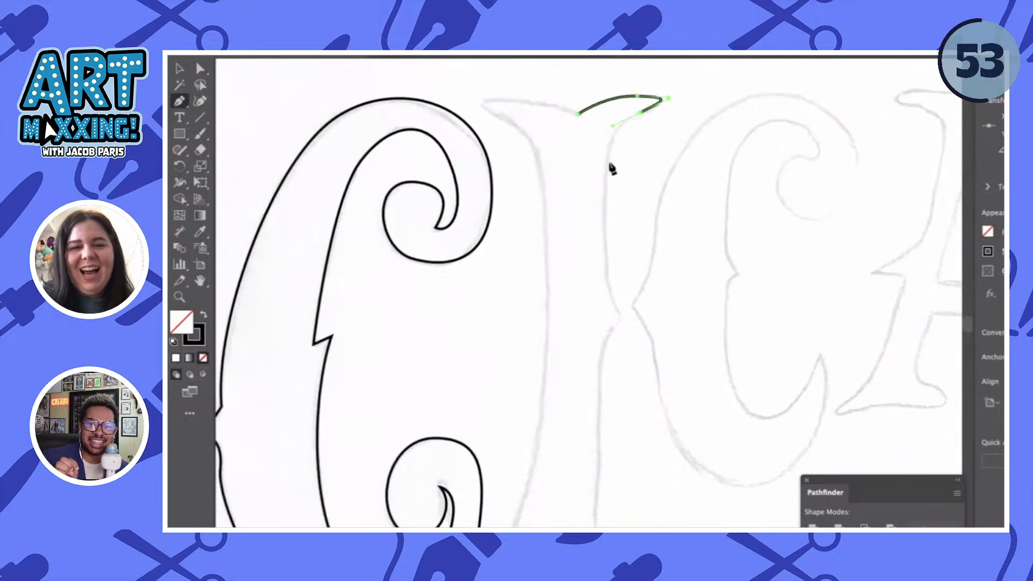
pyautogui.scroll(1, 616, 232)
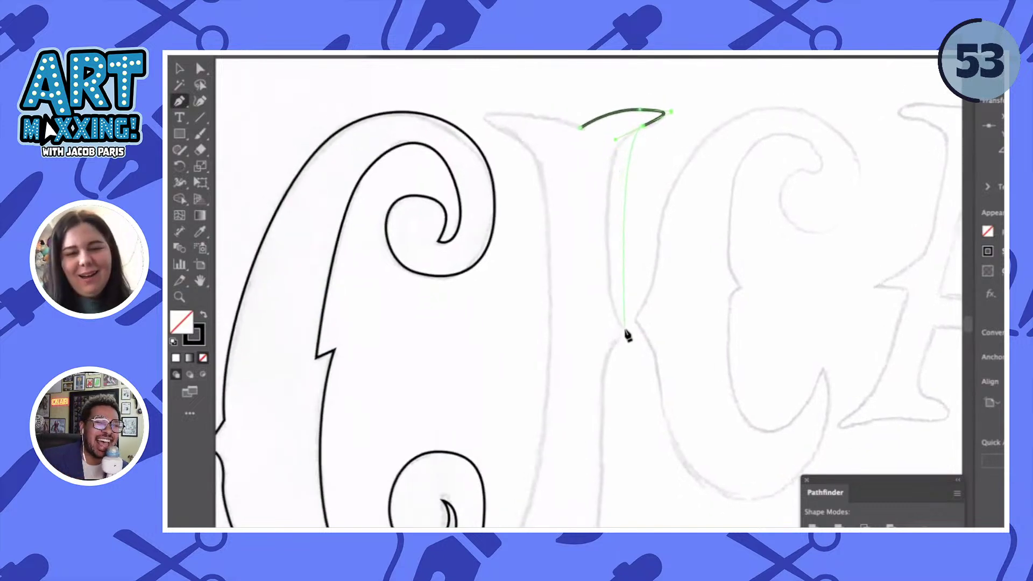
pyautogui.click(608, 236)
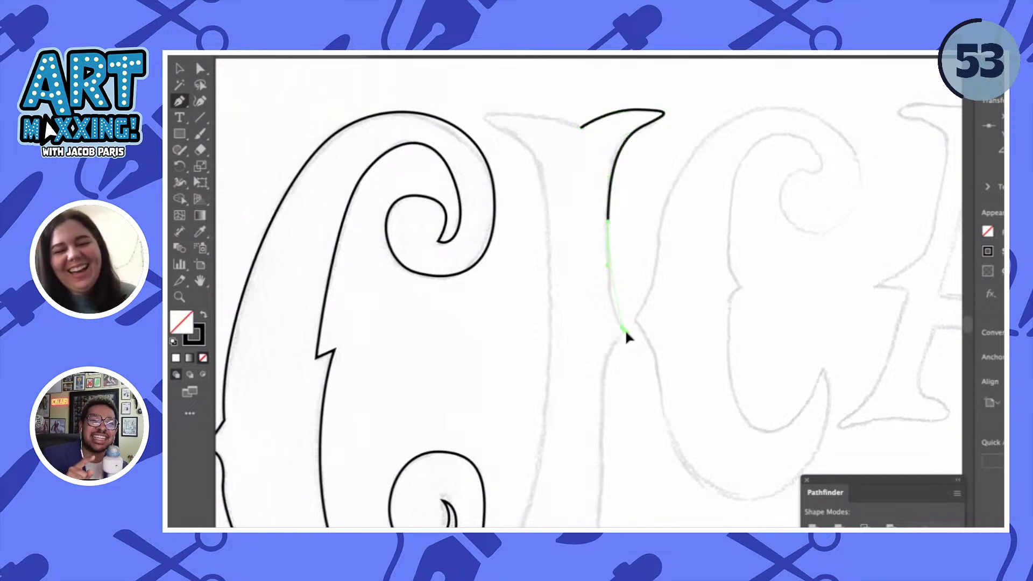
pyautogui.moveTo(625, 329); pyautogui.dragTo(635, 339)
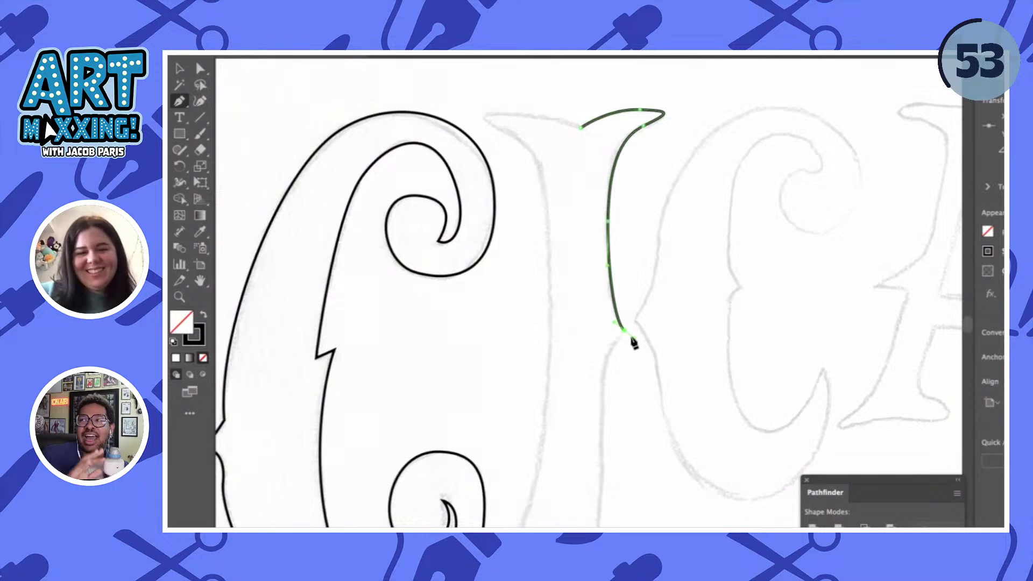
# - Trace the right edge of the I's stem below the spur to its lower corner and along the diagonal into the tail
pyautogui.scroll(-3, 630, 344)
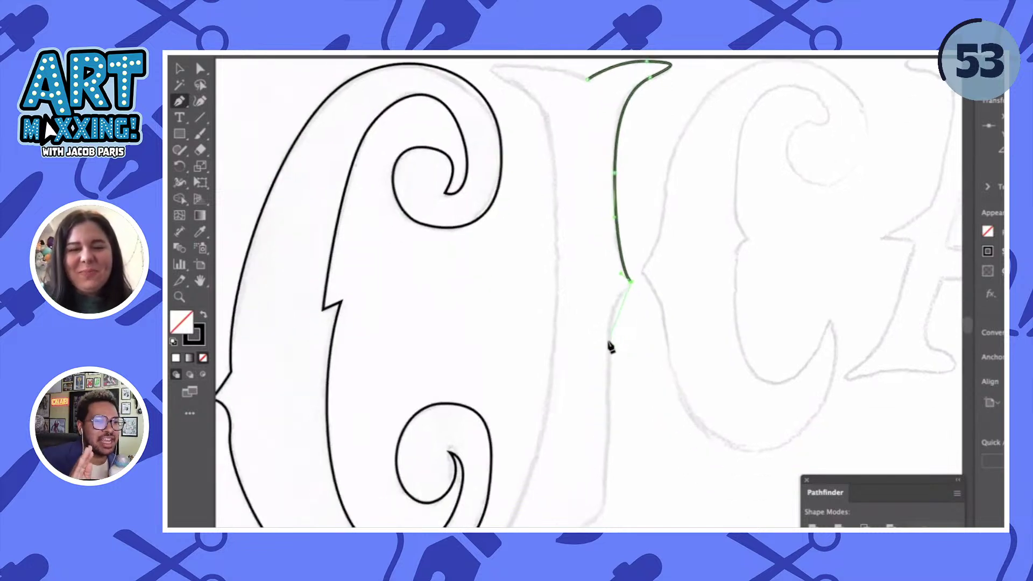
pyautogui.moveTo(610, 341); pyautogui.dragTo(607, 376)
pyautogui.scroll(-4, 607, 376)
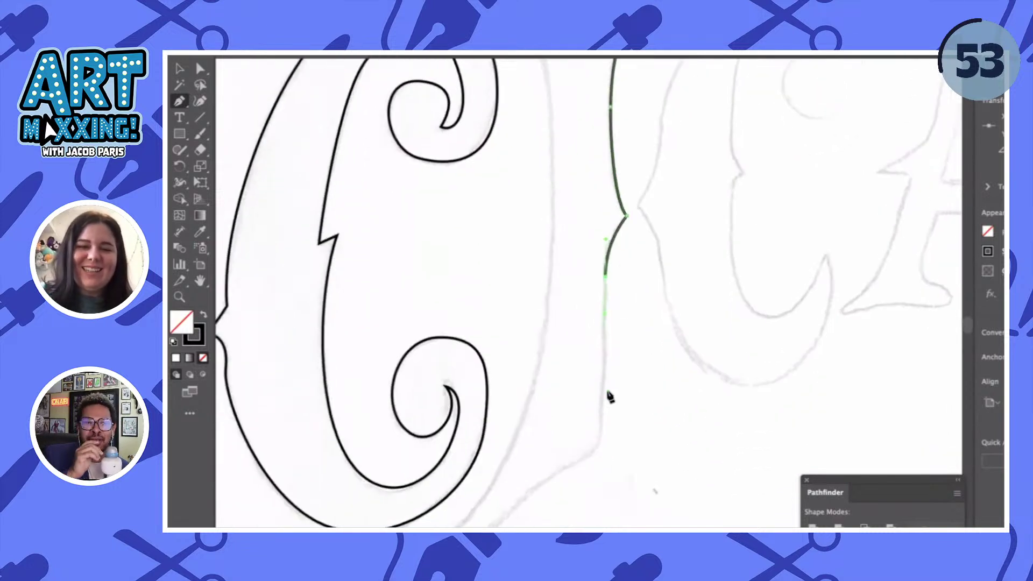
pyautogui.moveTo(592, 446); pyautogui.dragTo(530, 471)
pyautogui.scroll(-5, 580, 457)
pyautogui.hscroll(-5, 580, 457)
pyautogui.hscroll(-5, 529, 471)
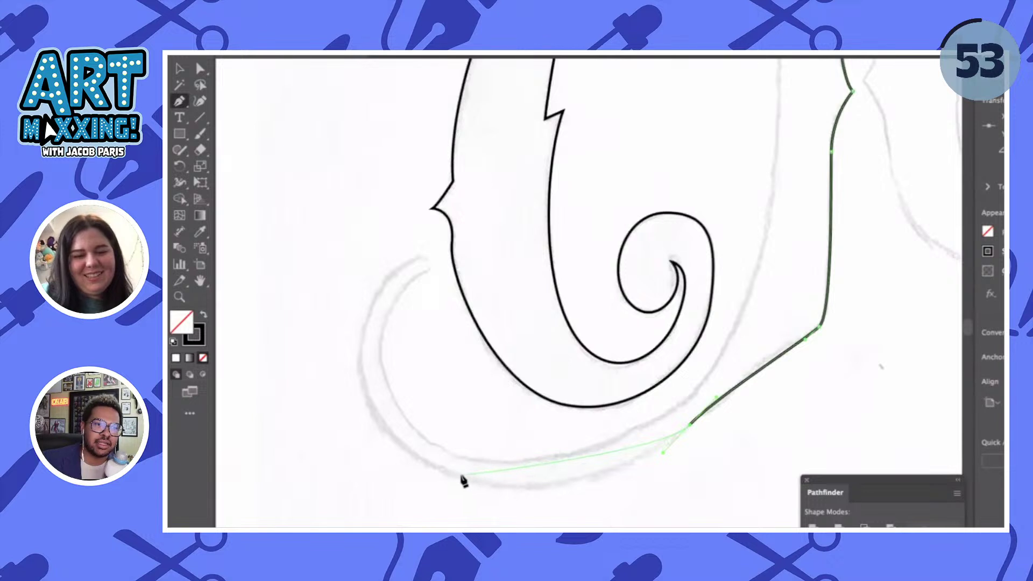
# - Trace the outer curve of the I's tail under the first C and around to the tail's upper left tip
pyautogui.moveTo(461, 476); pyautogui.dragTo(366, 433)
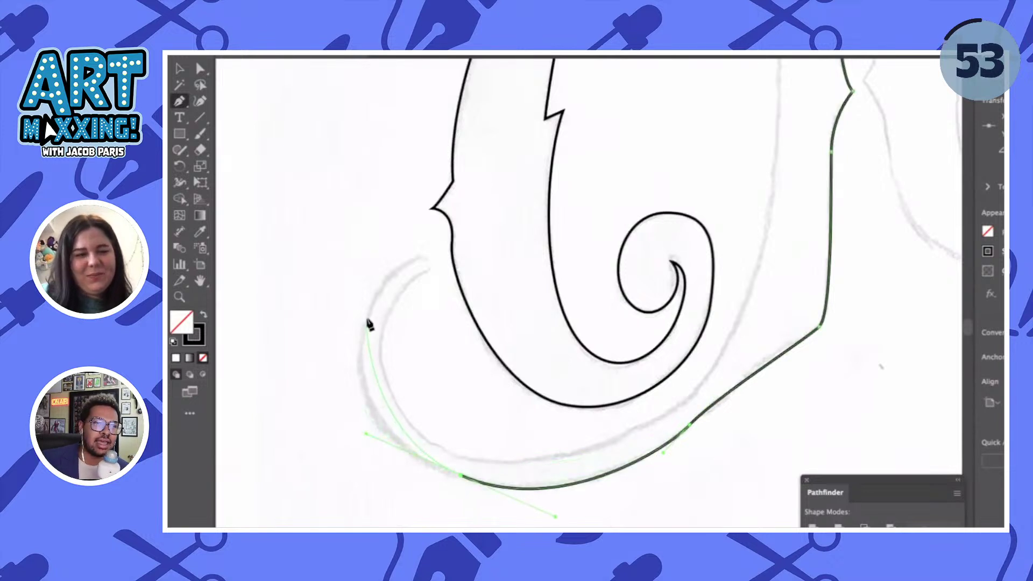
pyautogui.moveTo(368, 319); pyautogui.dragTo(388, 267)
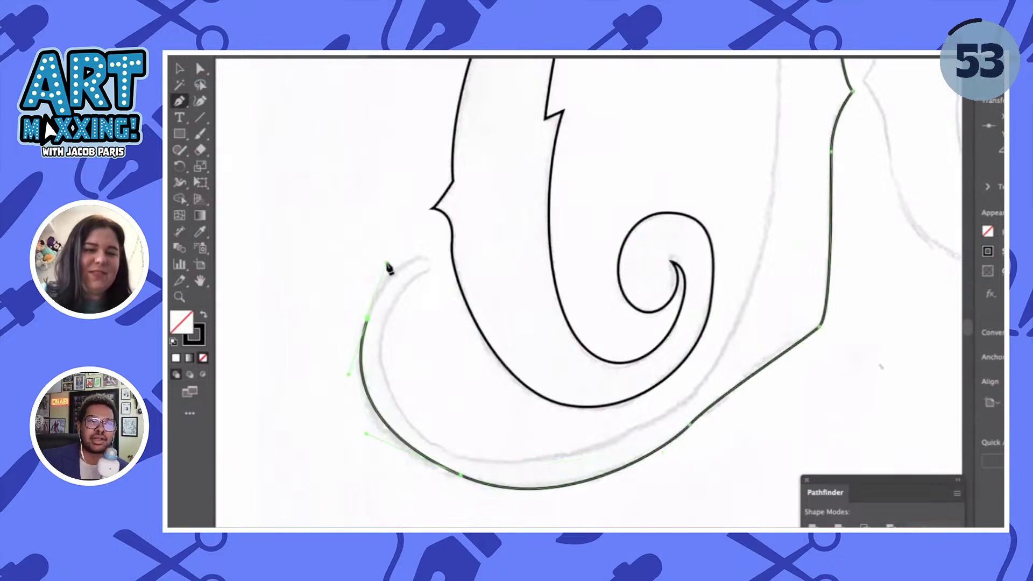
pyautogui.click(425, 269)
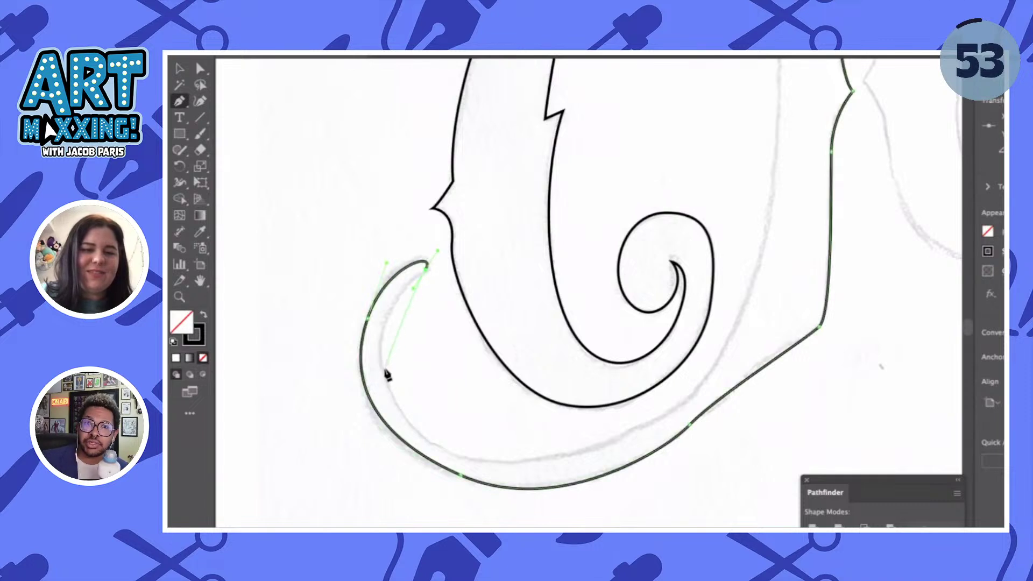
# - Trace the inner curve of the I's tail from its tip and continue up the left edge of the stem
pyautogui.moveTo(385, 370); pyautogui.dragTo(399, 430)
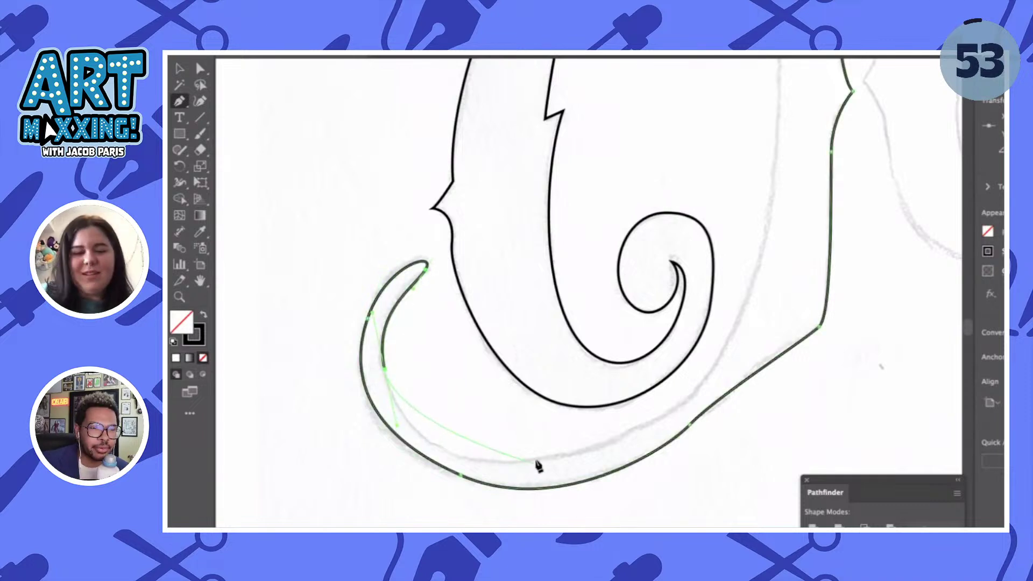
pyautogui.moveTo(541, 456); pyautogui.dragTo(653, 443)
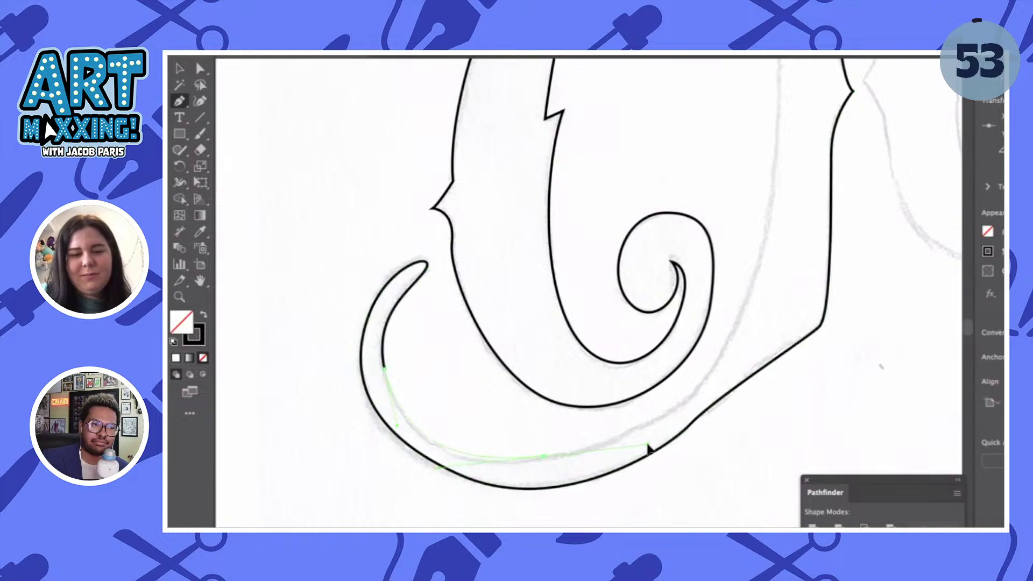
pyautogui.hscroll(3, 653, 443)
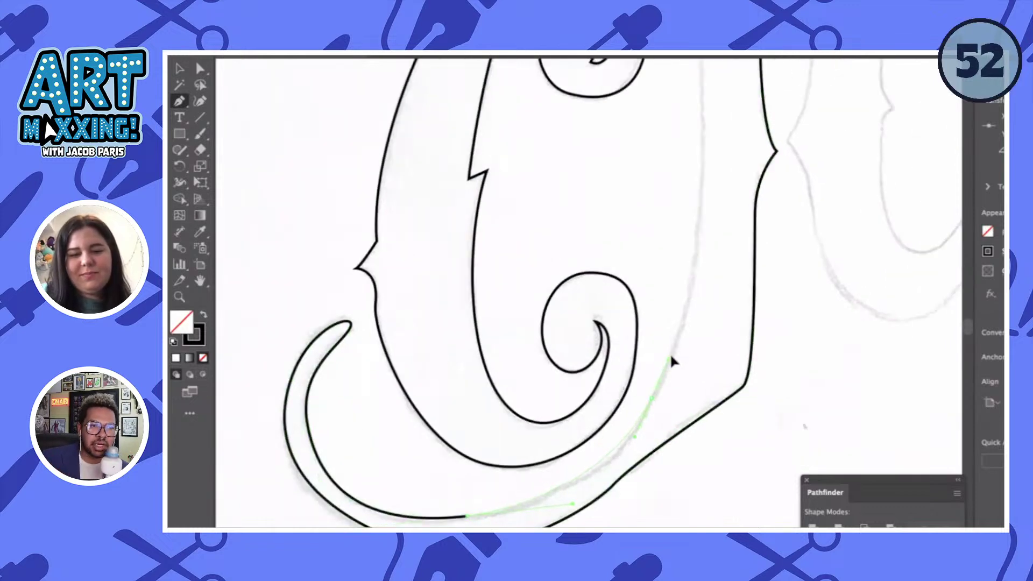
pyautogui.scroll(5, 676, 355)
pyautogui.scroll(1, 676, 355)
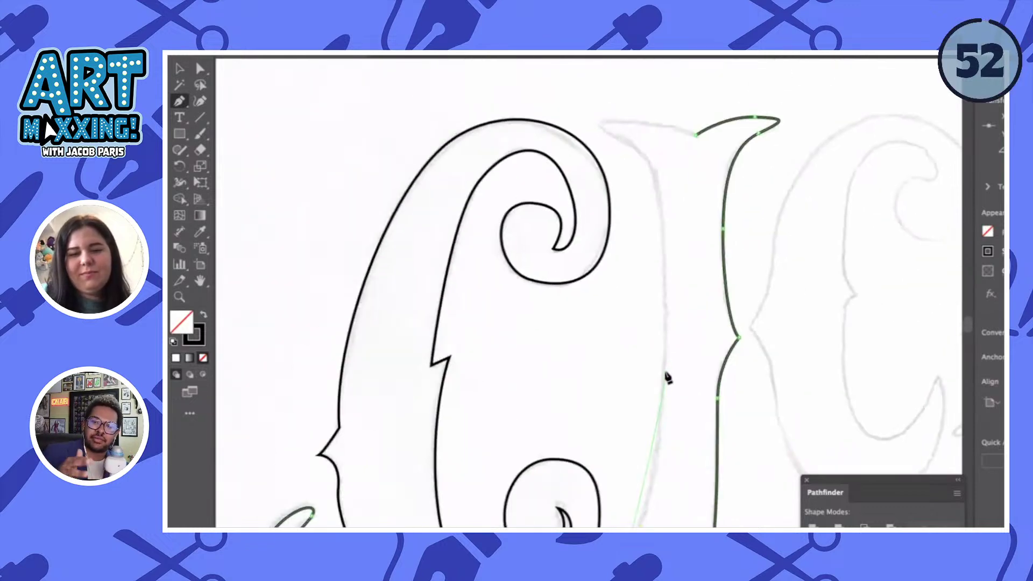
pyautogui.keyDown('ctrl'); pyautogui.click(666, 376); pyautogui.keyUp('ctrl')
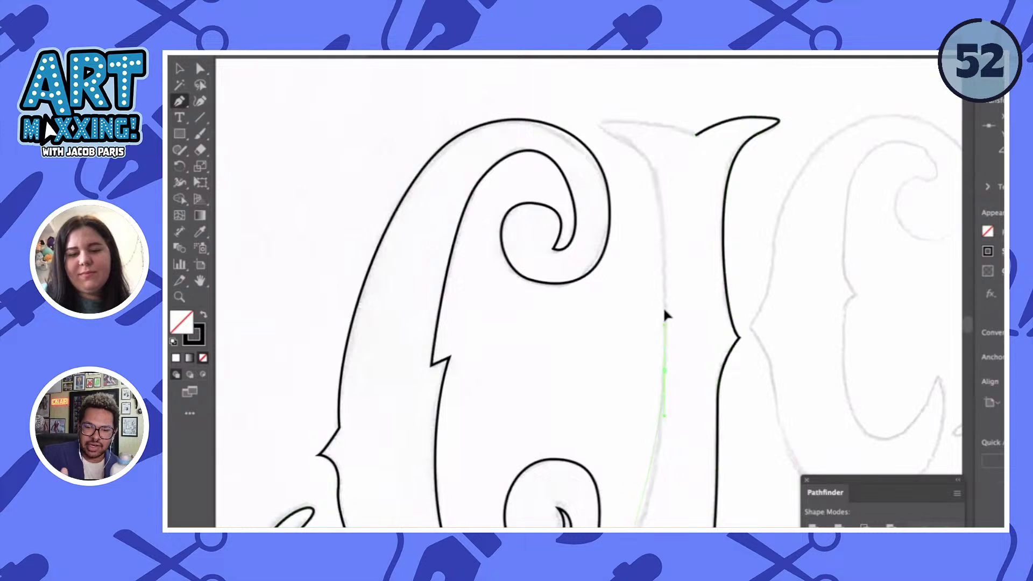
# - Trace the I's upper left serif and close the outline at the top centre dip
pyautogui.click(645, 157)
pyautogui.scroll(2, 634, 152)
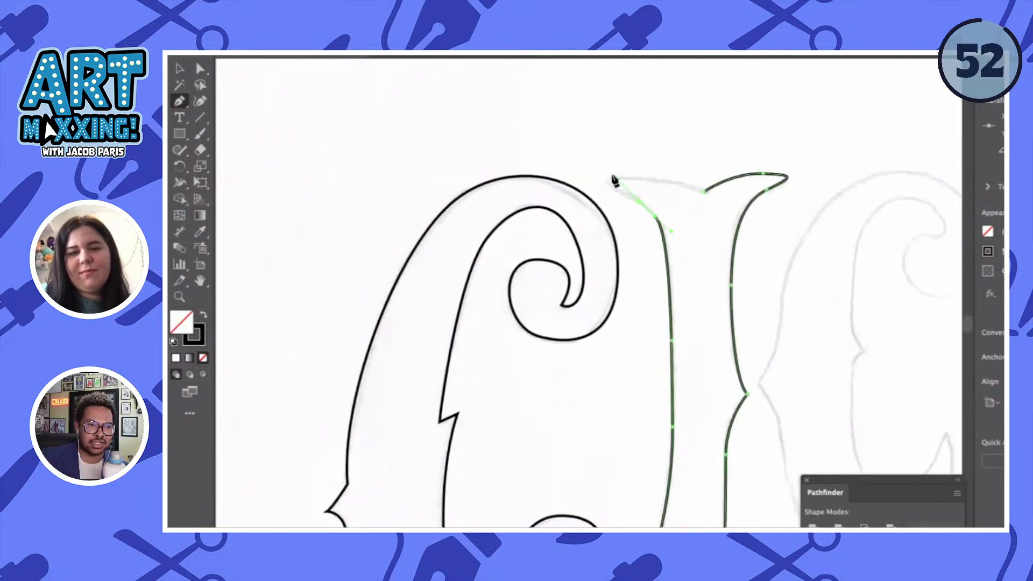
pyautogui.moveTo(612, 177); pyautogui.dragTo(623, 172)
pyautogui.click(704, 191)
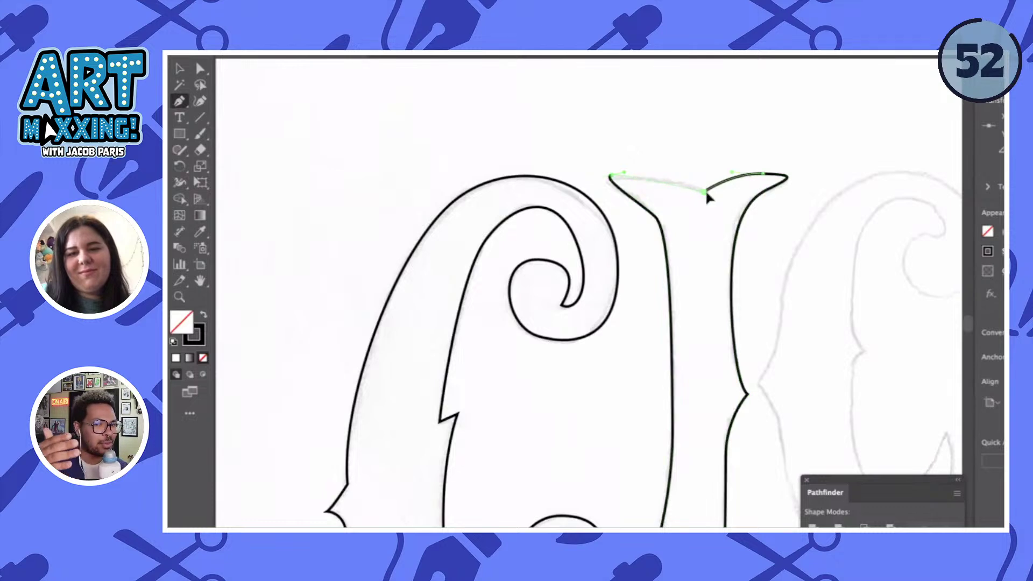
# - Start a new Pen path at the top of the second C and trace its outer left edge down to the spur
pyautogui.scroll(-3, 716, 209)
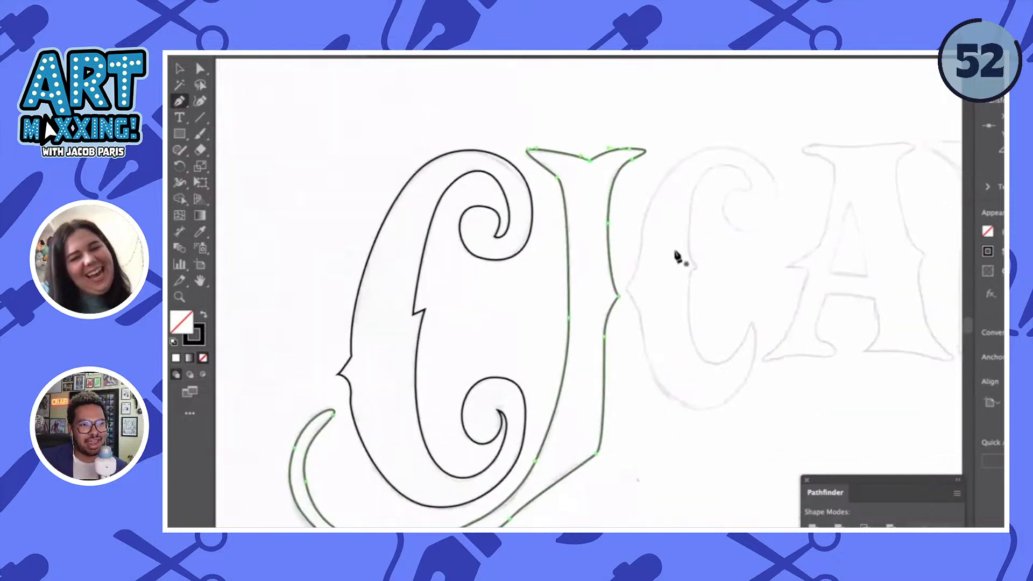
pyautogui.scroll(3, 679, 257)
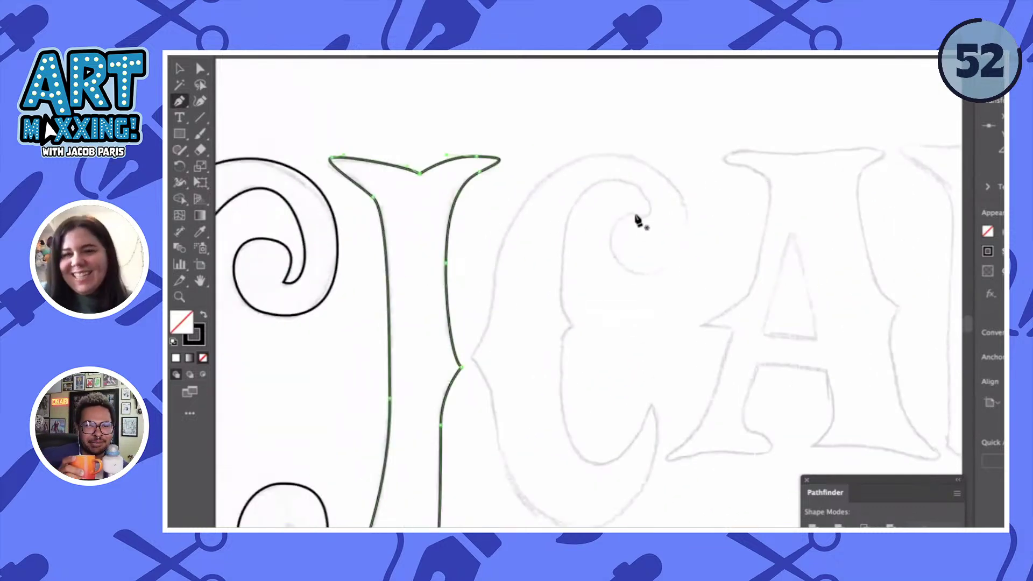
pyautogui.click(593, 156)
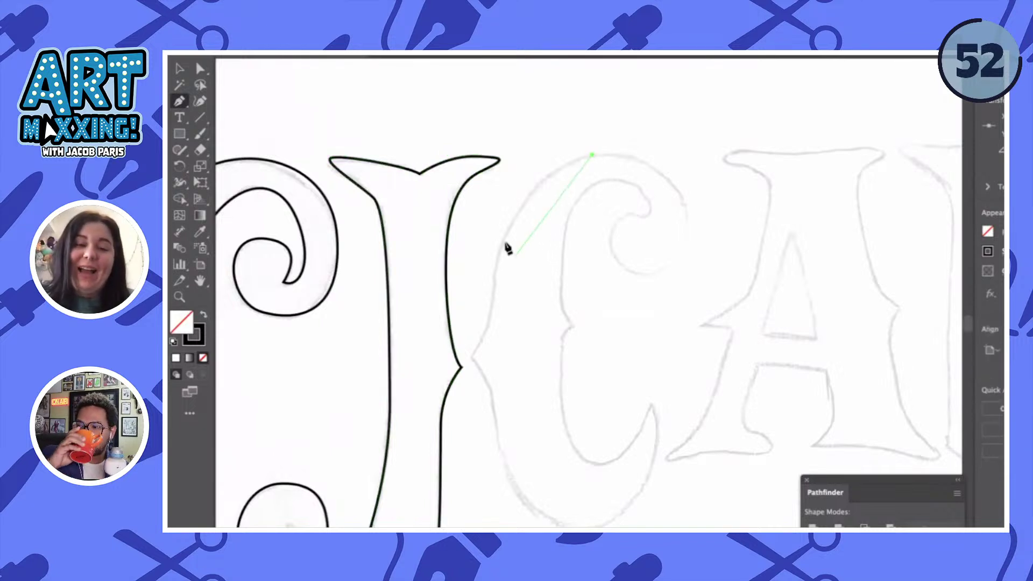
pyautogui.moveTo(504, 237); pyautogui.dragTo(480, 305)
pyautogui.scroll(-2, 489, 334)
pyautogui.scroll(2, 495, 342)
pyautogui.moveTo(496, 341); pyautogui.dragTo(468, 371)
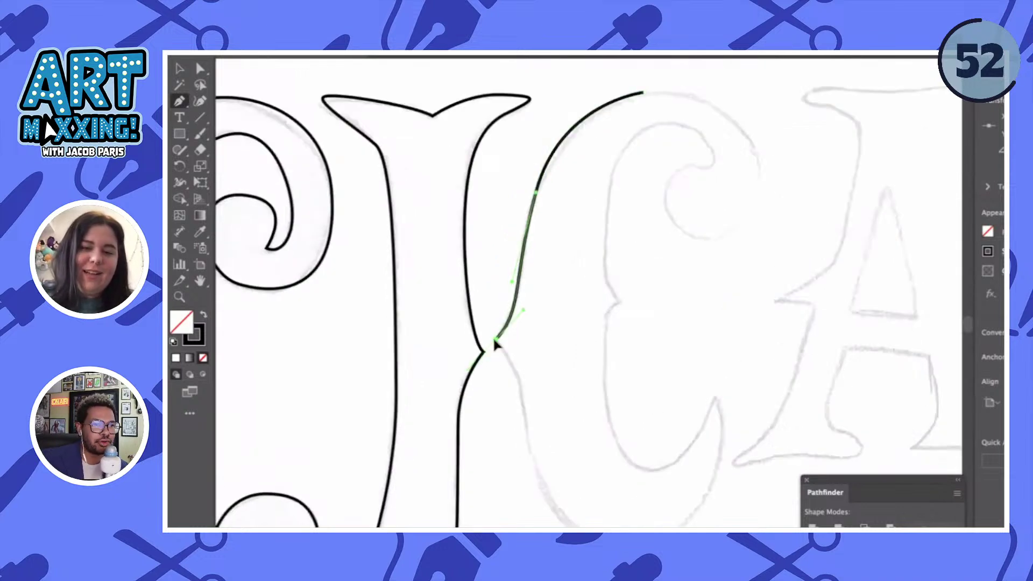
# - Trace the second C's lower outer curve from the spur to the pointed lower tip, making the tip a sharp corner
pyautogui.scroll(-5, 498, 347)
pyautogui.moveTo(509, 330); pyautogui.dragTo(509, 381)
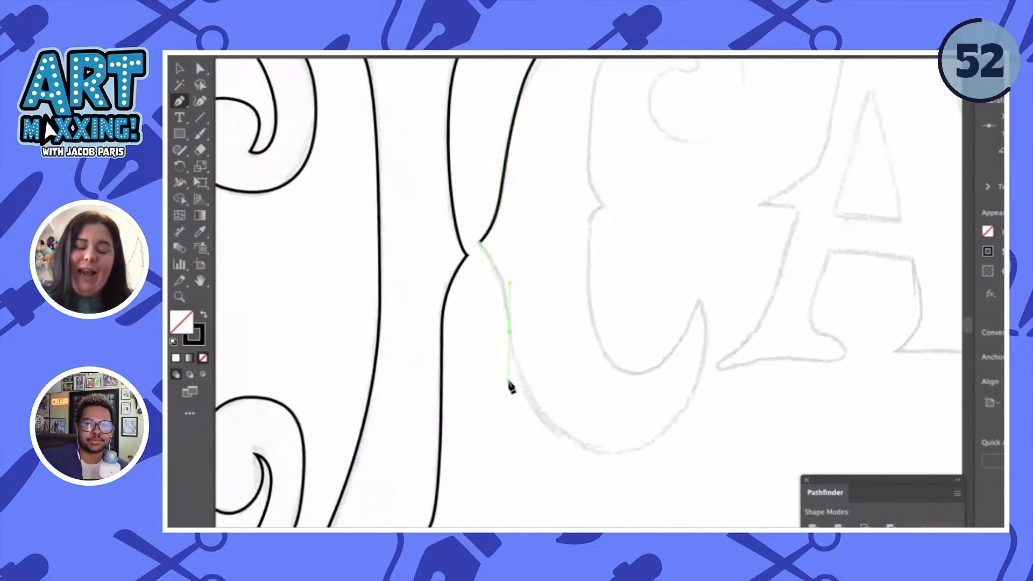
pyautogui.moveTo(624, 455); pyautogui.dragTo(691, 447)
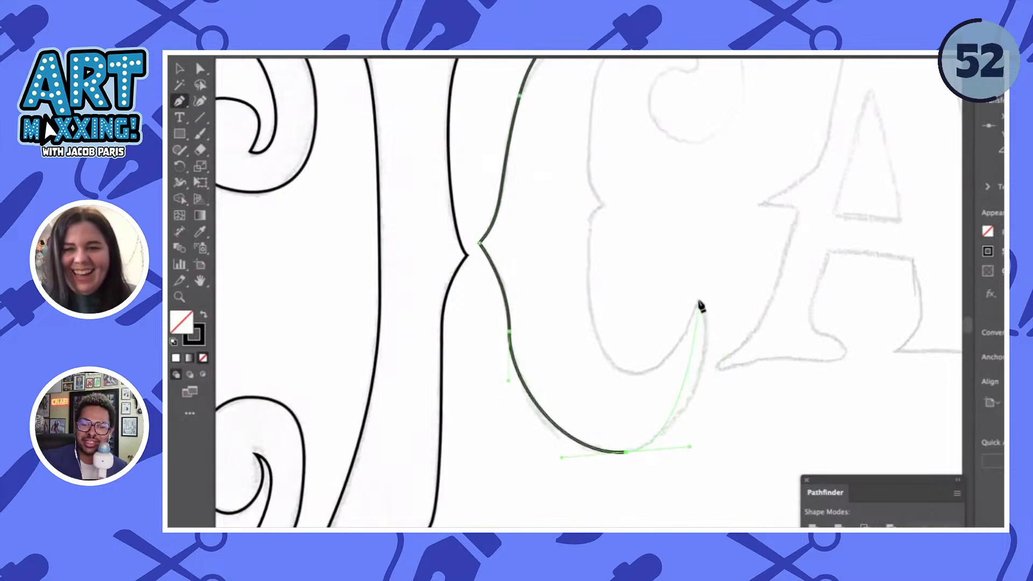
pyautogui.moveTo(702, 304); pyautogui.dragTo(680, 241)
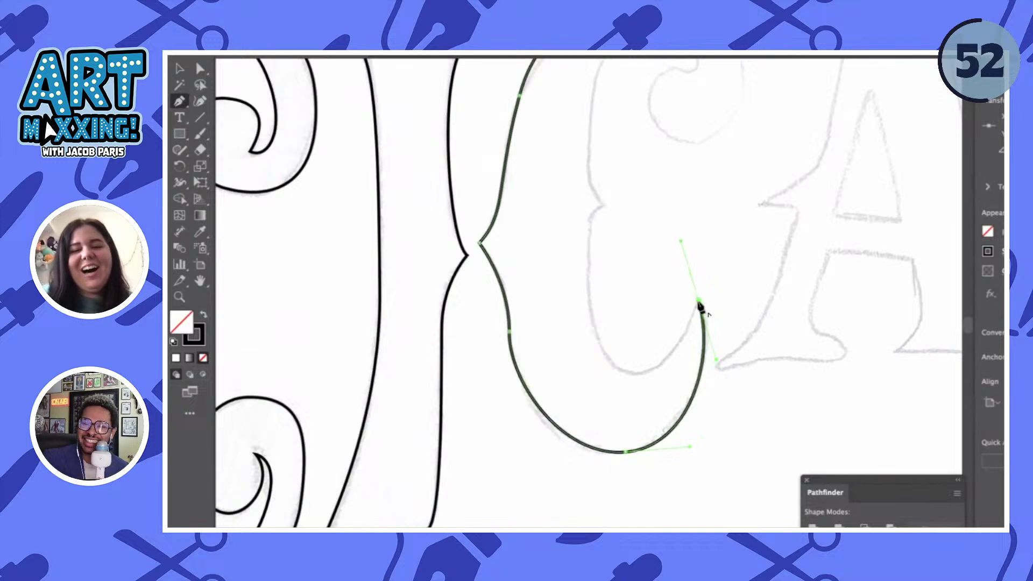
pyautogui.click(699, 302)
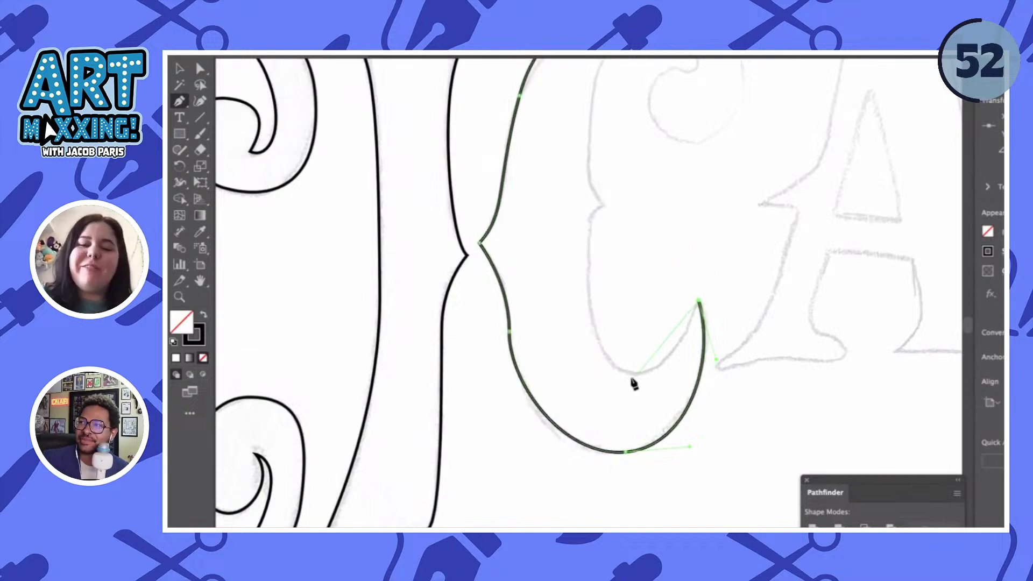
# - Trace the second C's inner edge from the lower tip through the mid-height notch up to the inner top curve
pyautogui.moveTo(623, 369); pyautogui.dragTo(568, 355)
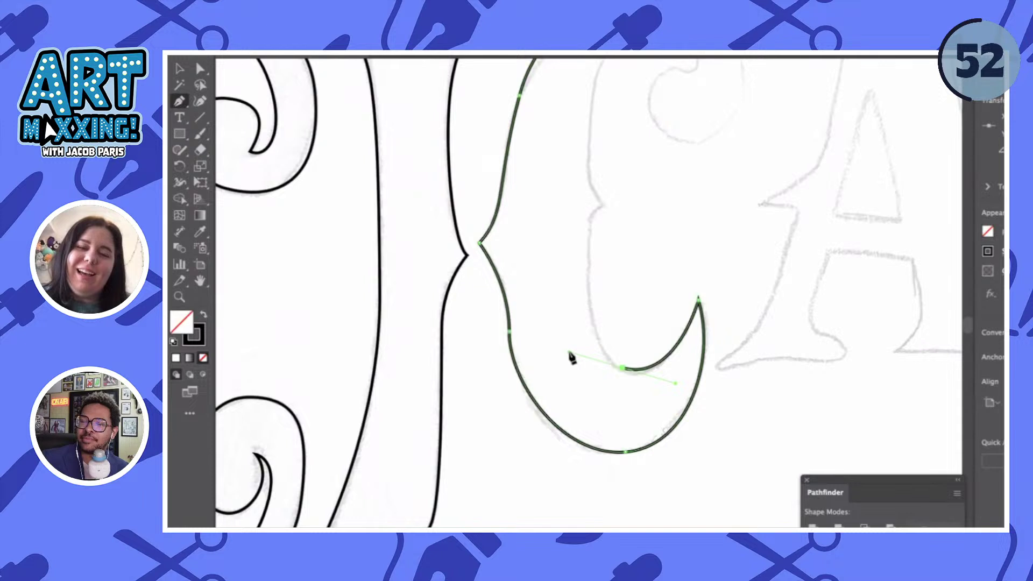
pyautogui.scroll(4, 572, 357)
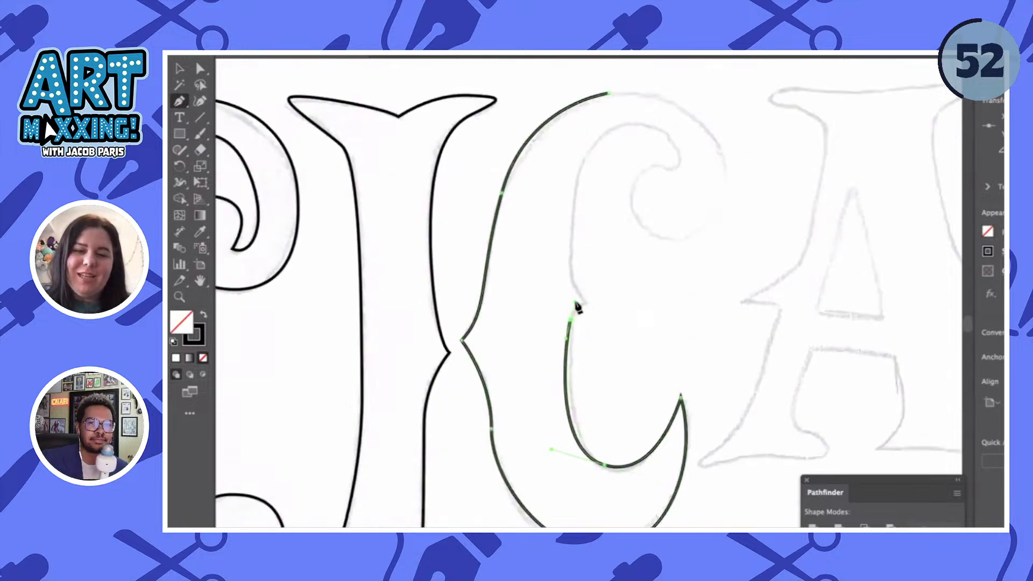
pyautogui.moveTo(585, 303); pyautogui.dragTo(631, 195)
pyautogui.scroll(4, 581, 215)
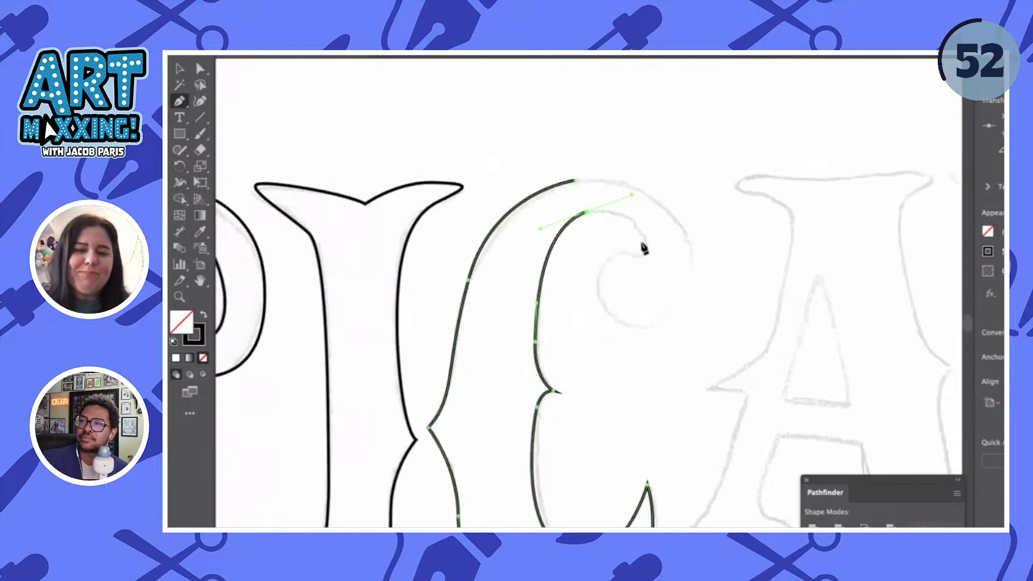
# - Trace the second C's upper curl and outer right curve, closing the outline at its top starting point
pyautogui.moveTo(638, 256); pyautogui.dragTo(615, 253)
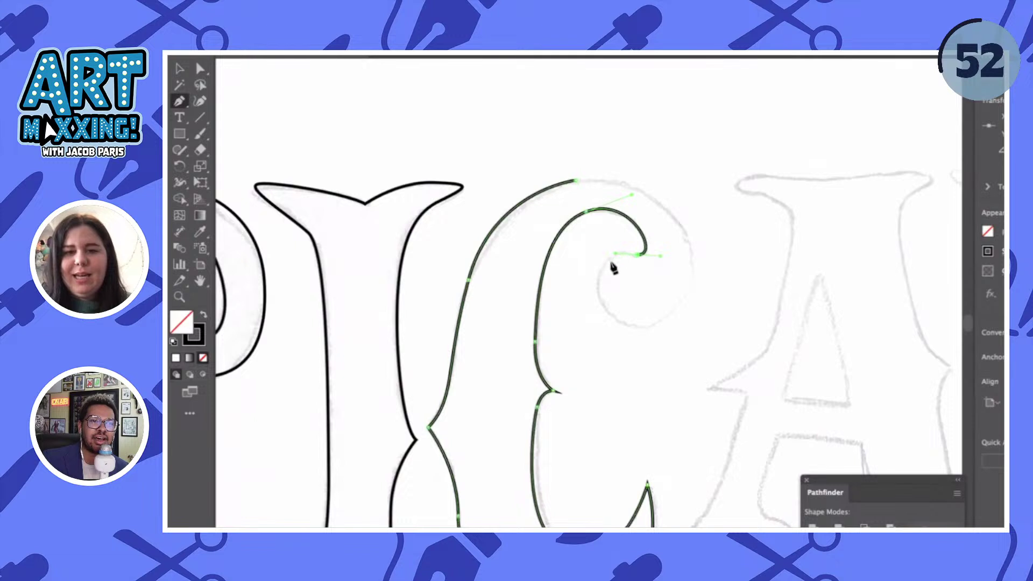
pyautogui.moveTo(600, 303); pyautogui.dragTo(615, 347)
pyautogui.moveTo(694, 281); pyautogui.dragTo(693, 225)
pyautogui.moveTo(576, 184); pyautogui.dragTo(511, 194)
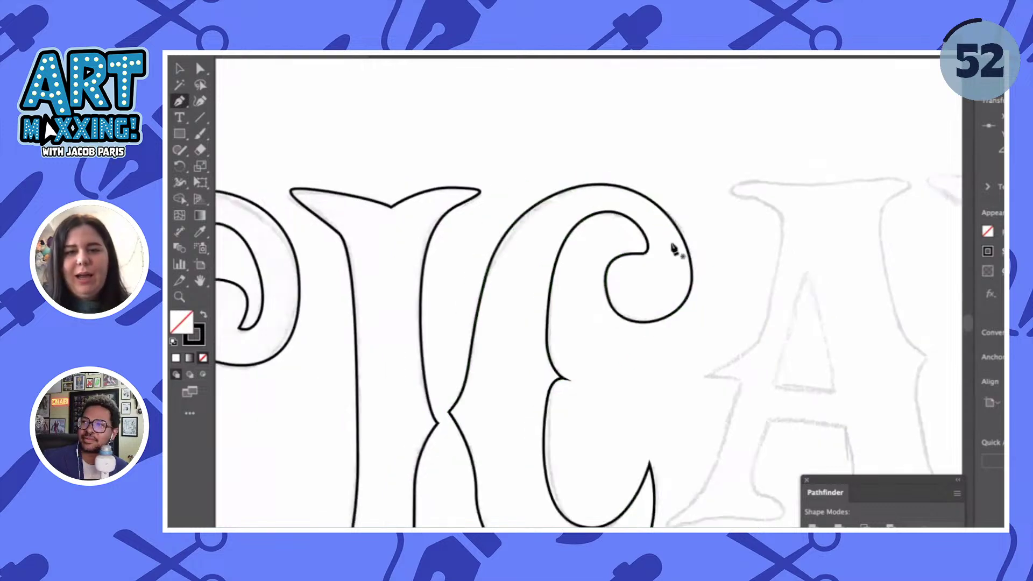
# - Trace the A's triangular counter as a closed three-point path
pyautogui.scroll(-3, 674, 251)
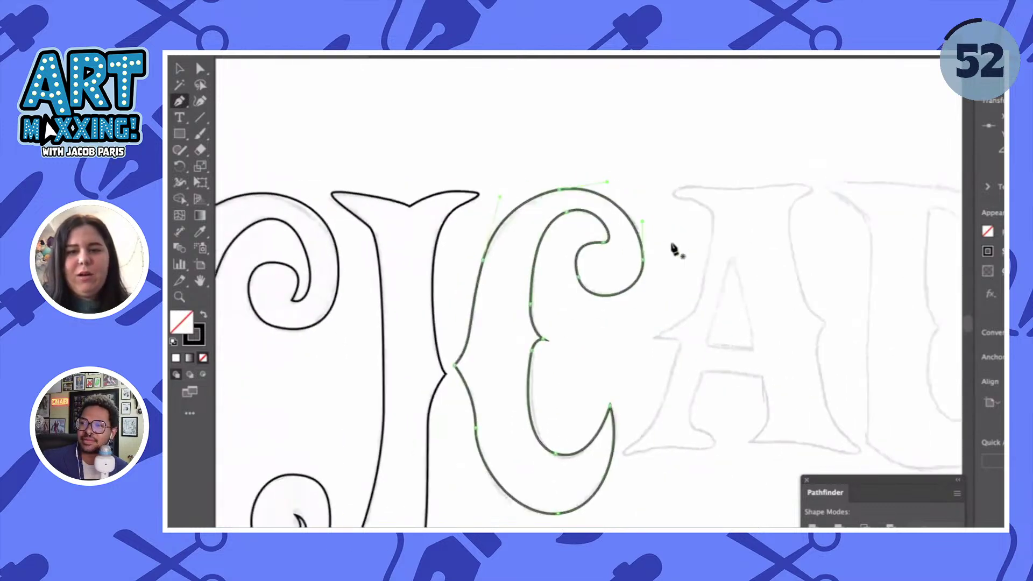
pyautogui.scroll(4, 673, 244)
pyautogui.click(681, 201)
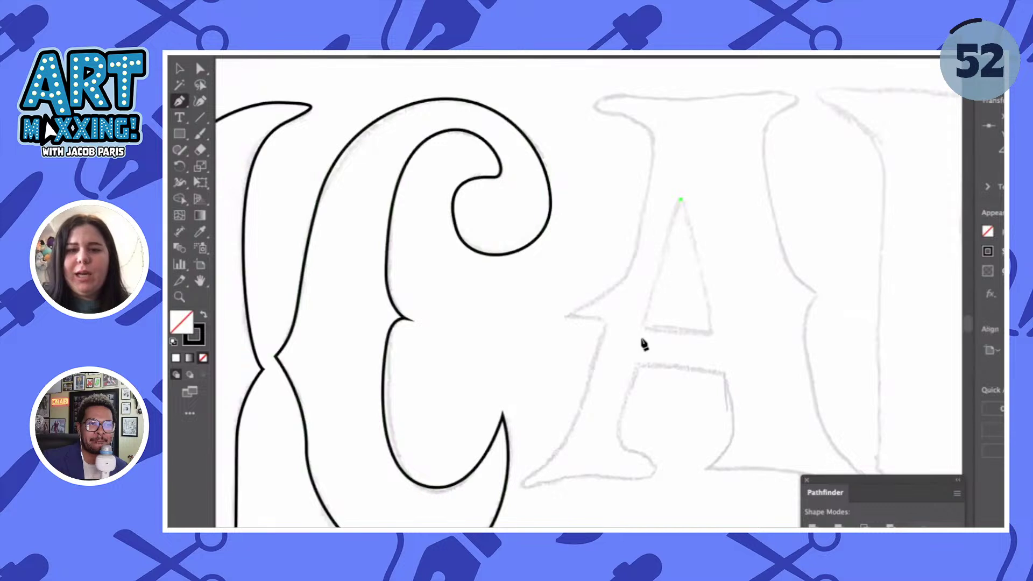
pyautogui.click(644, 325)
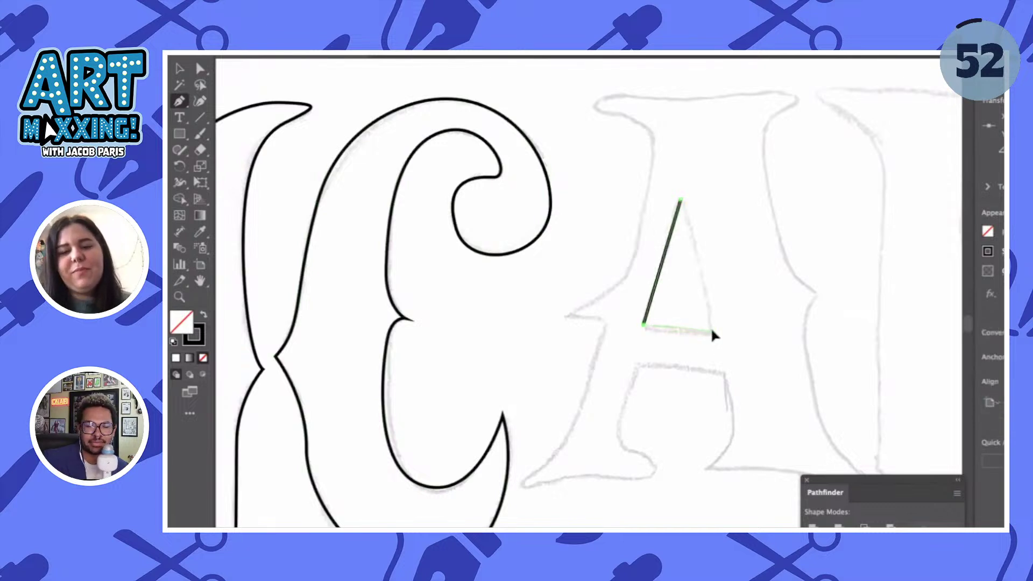
pyautogui.click(712, 332)
pyautogui.click(681, 201)
# - Start the A's outer outline at its top centre and trace the left serif and left edge down past the side spur
pyautogui.scroll(1, 685, 203)
pyautogui.scroll(2, 684, 204)
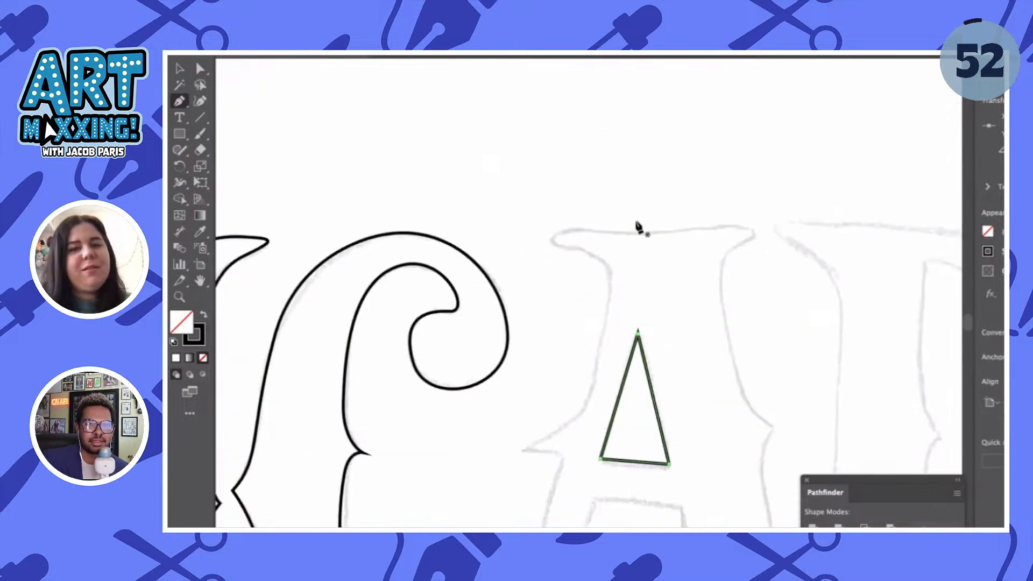
pyautogui.click(639, 233)
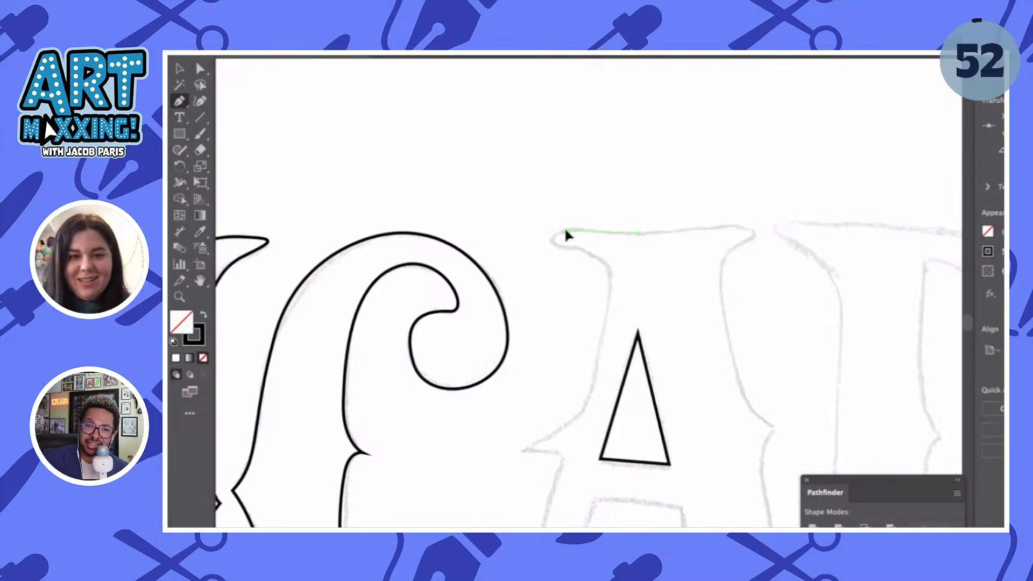
pyautogui.moveTo(569, 230); pyautogui.dragTo(579, 337)
pyautogui.scroll(-3, 591, 253)
pyautogui.scroll(-2, 594, 301)
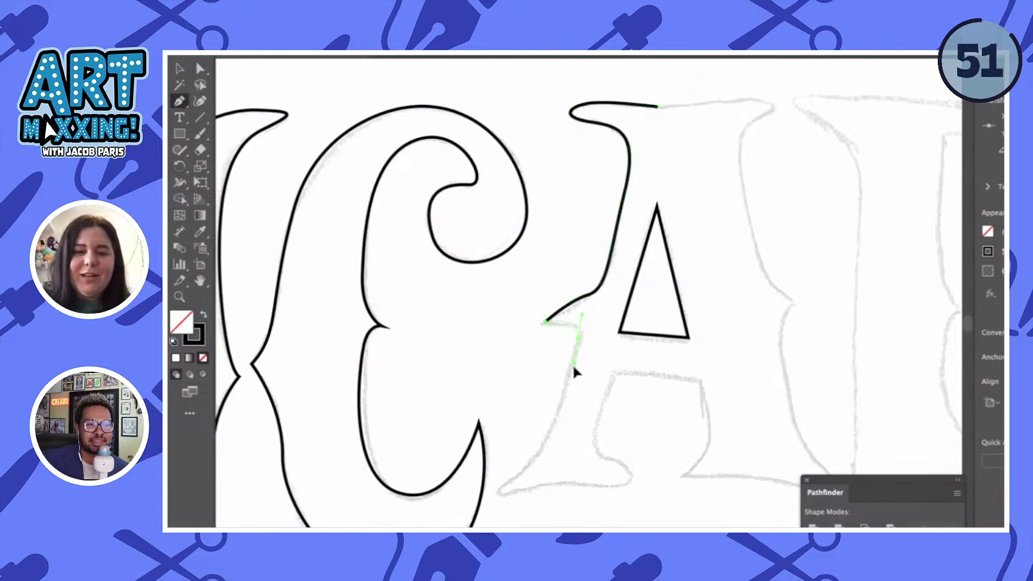
# - Trace the A's left leg down to the pointed foot tip and along the foot's bottom edge
pyautogui.scroll(-3, 573, 366)
pyautogui.hscroll(-1, 573, 365)
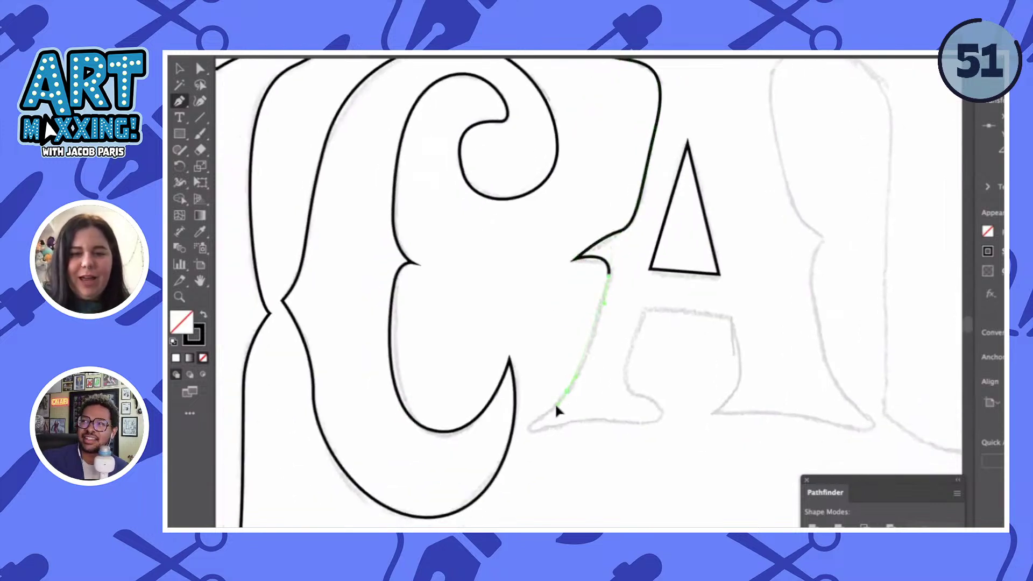
pyautogui.click(530, 428)
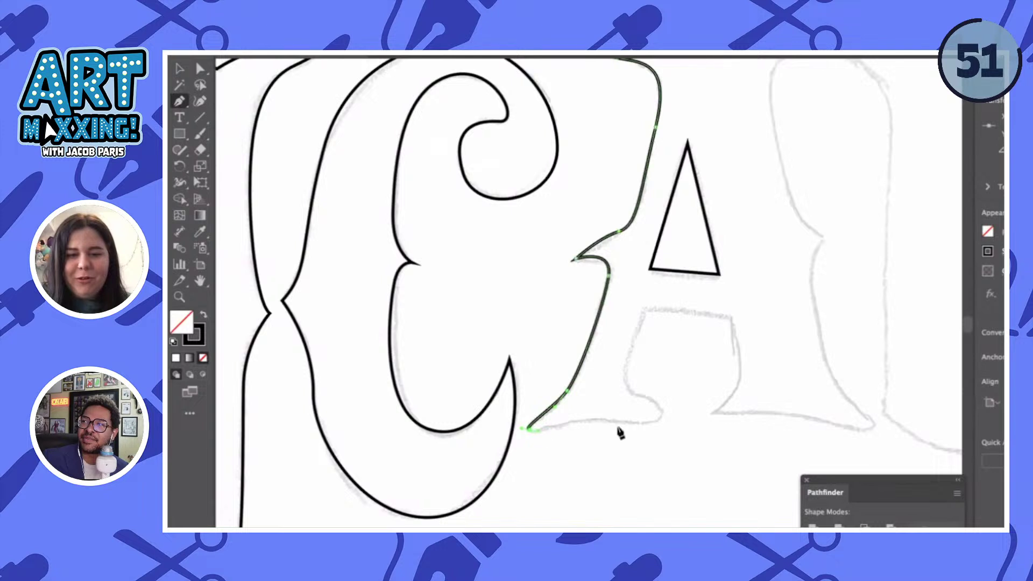
pyautogui.moveTo(625, 421); pyautogui.dragTo(661, 426)
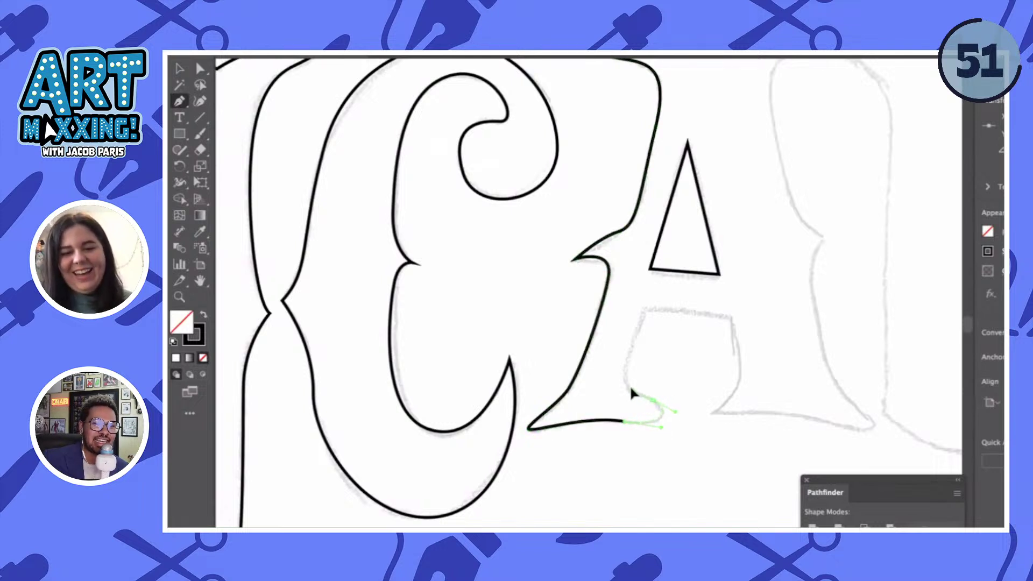
# - Continue the first A's outline up the left leg's inner edge, across under the crossbar, and down to the right foot's inner tip
pyautogui.moveTo(631, 344); pyautogui.dragTo(638, 304)
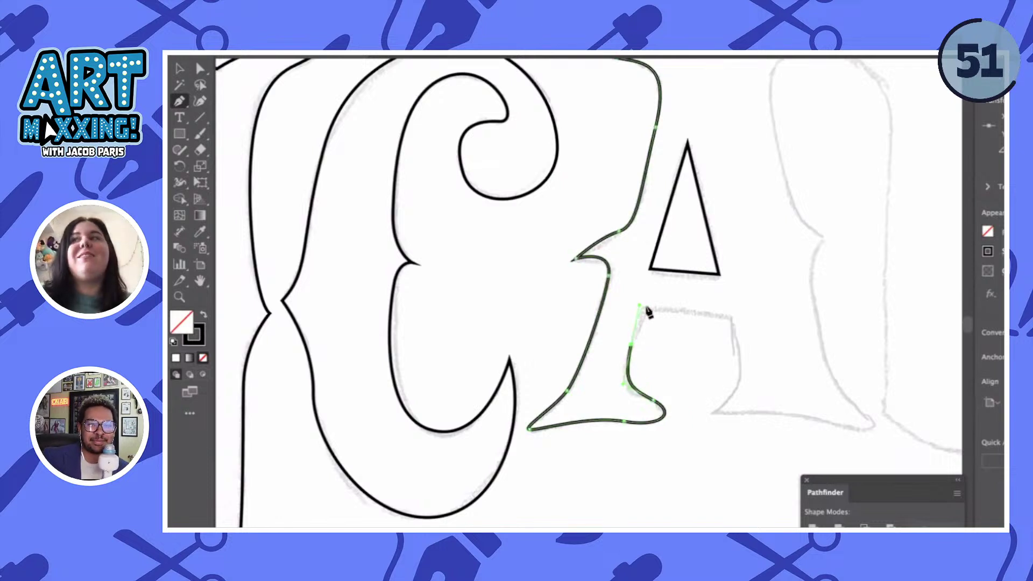
pyautogui.click(654, 310)
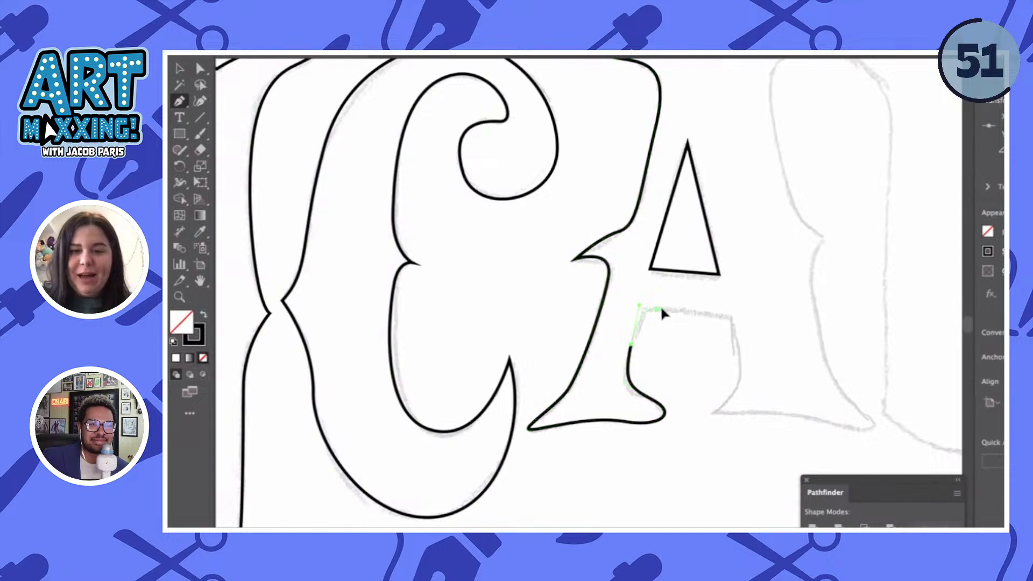
pyautogui.click(730, 316)
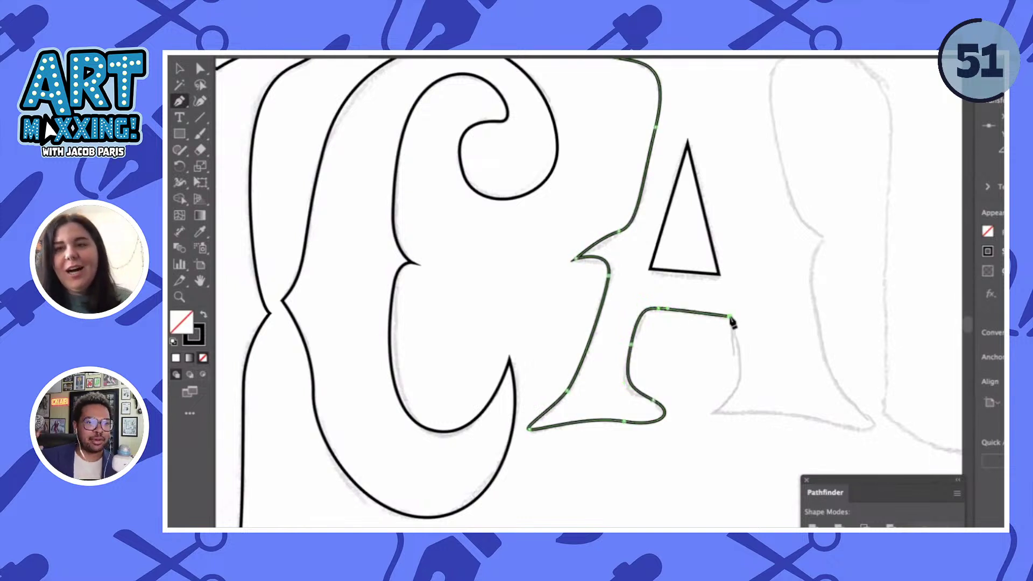
pyautogui.keyDown('ctrl'); pyautogui.click(739, 379); pyautogui.keyUp('ctrl')
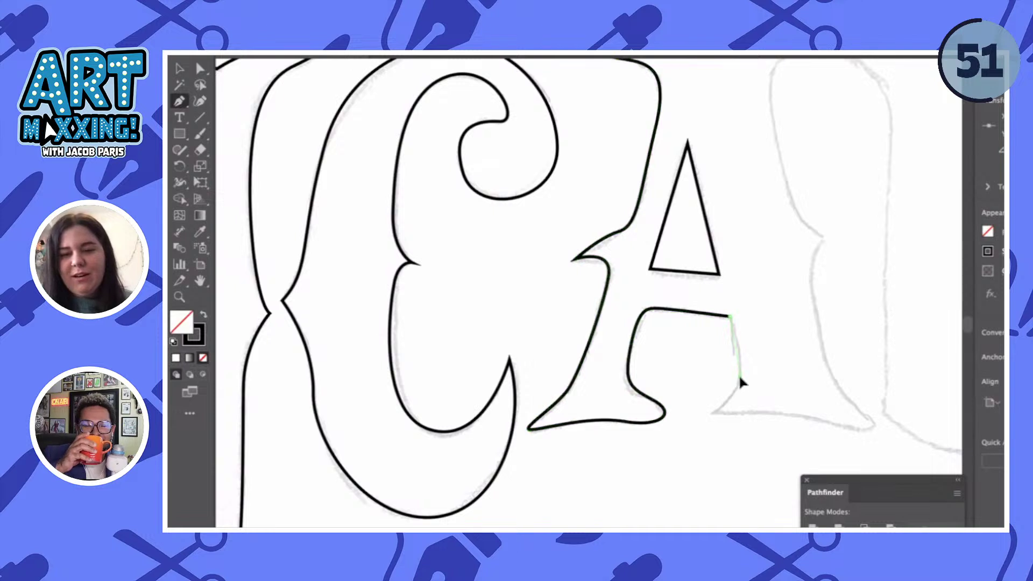
pyautogui.click(714, 413)
# - Trace the first A's right foot along its bottom edge, around the outer tip, and up to the side point as a corner
pyautogui.hscroll(5, 715, 417)
pyautogui.click(703, 413)
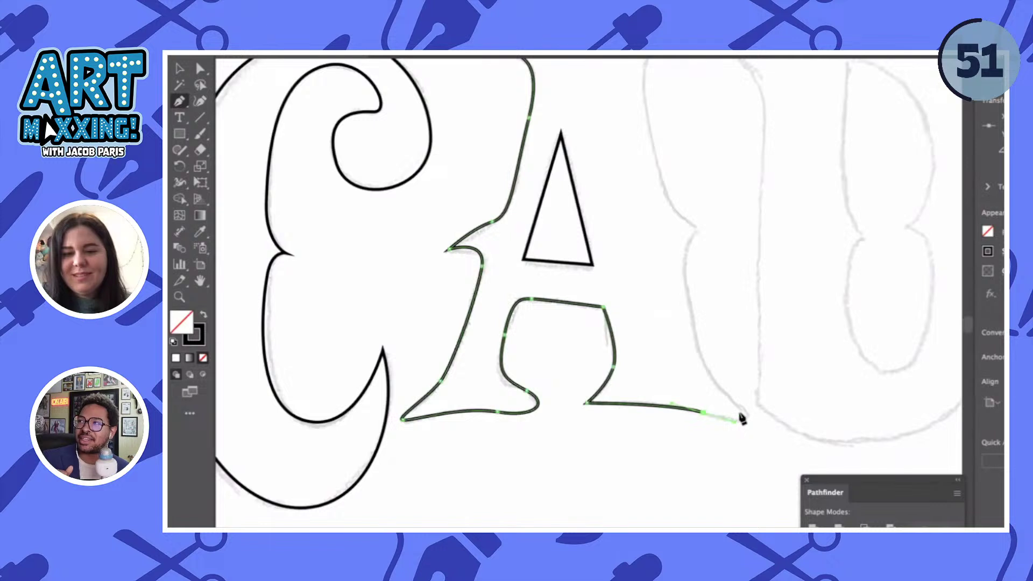
pyautogui.moveTo(737, 412); pyautogui.dragTo(721, 393)
pyautogui.scroll(3, 721, 396)
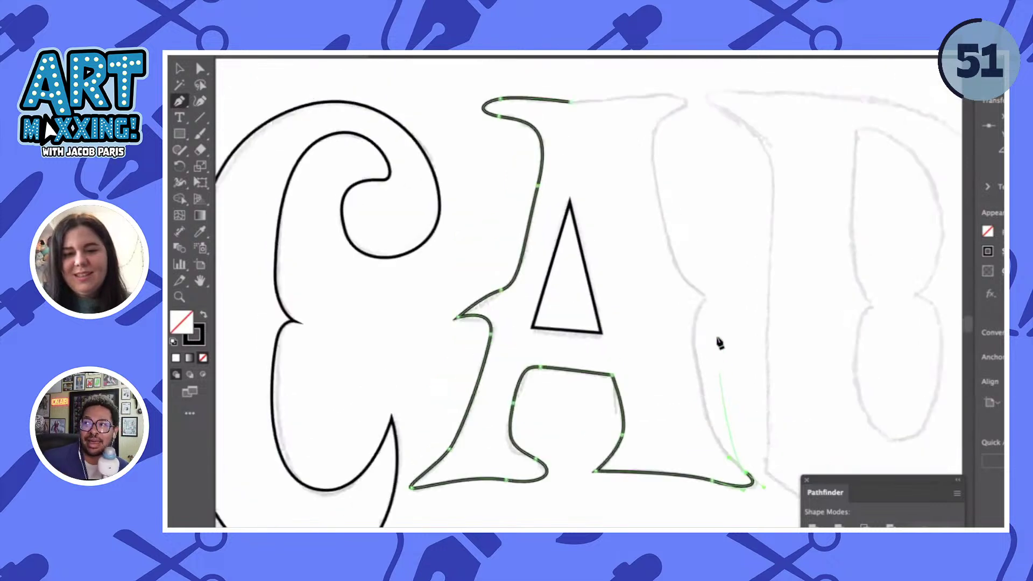
pyautogui.moveTo(707, 298)
pyautogui.mouseDown()
pyautogui.moveTo(716, 236)
pyautogui.moveTo(740, 227)
pyautogui.mouseUp()
pyautogui.click(706, 298)
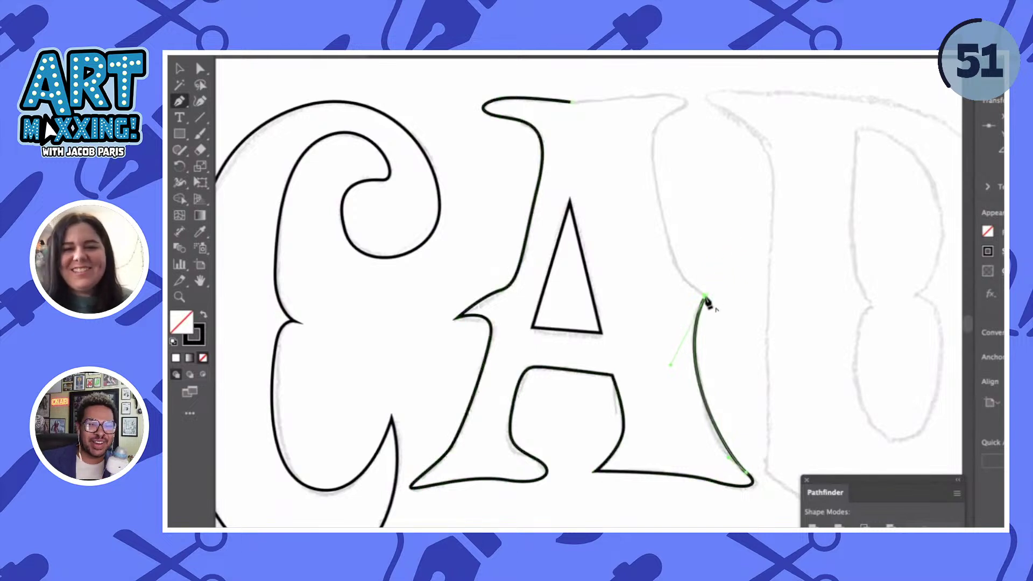
# - Trace the first A's upper right edge and right serif, closing the outline with a smooth curve at its top centre starting point
pyautogui.scroll(6, 681, 298)
pyautogui.moveTo(648, 297); pyautogui.dragTo(652, 225)
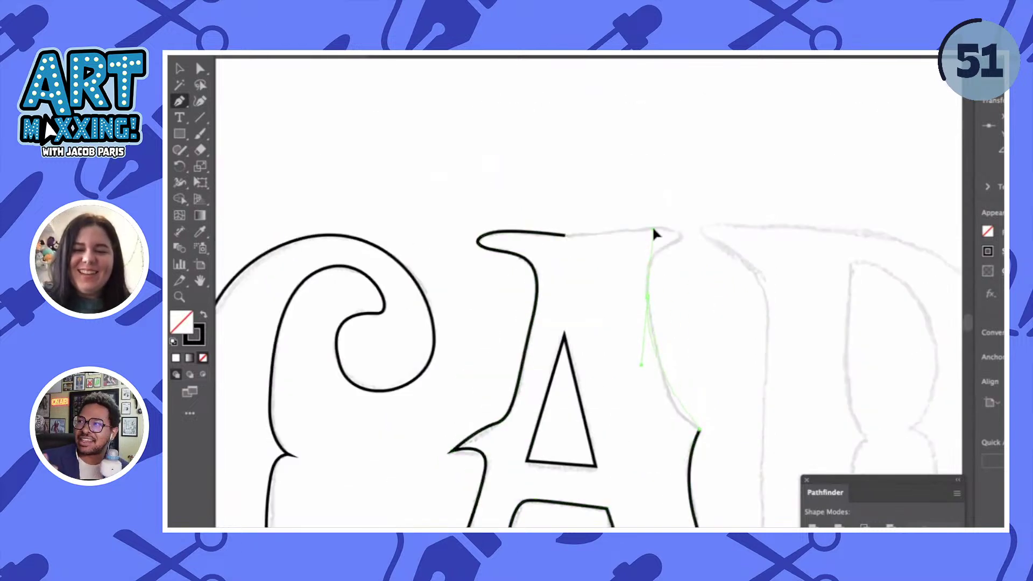
pyautogui.scroll(-2, 659, 338)
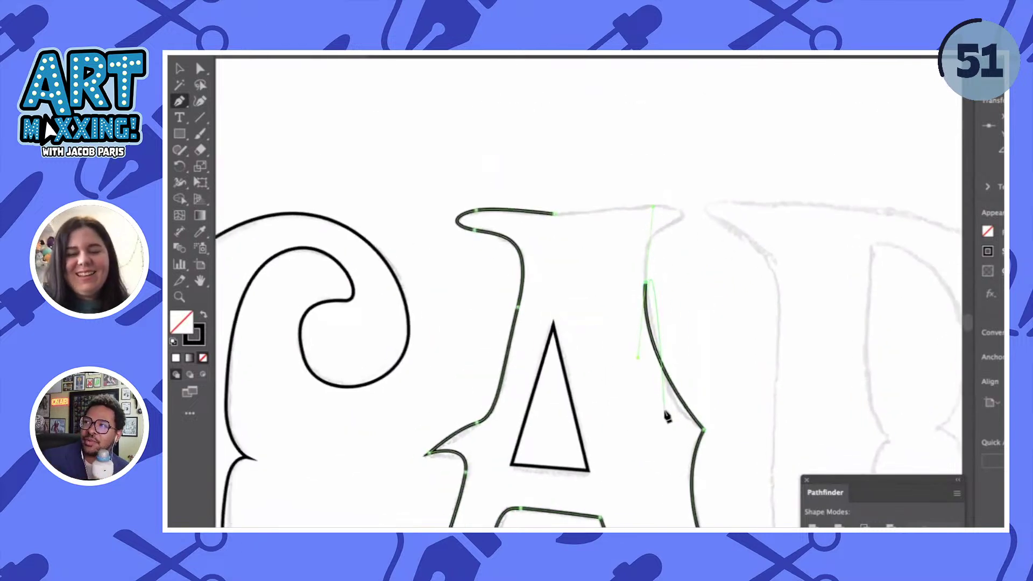
pyautogui.keyDown('ctrl'); pyautogui.click(646, 304); pyautogui.keyUp('ctrl')
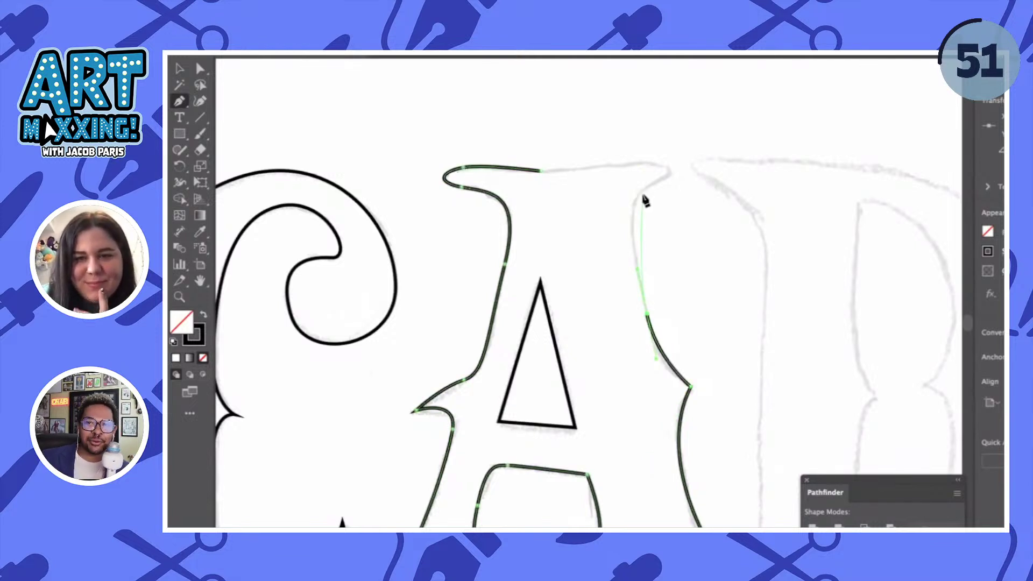
pyautogui.moveTo(641, 191); pyautogui.dragTo(643, 159)
pyautogui.click(541, 172)
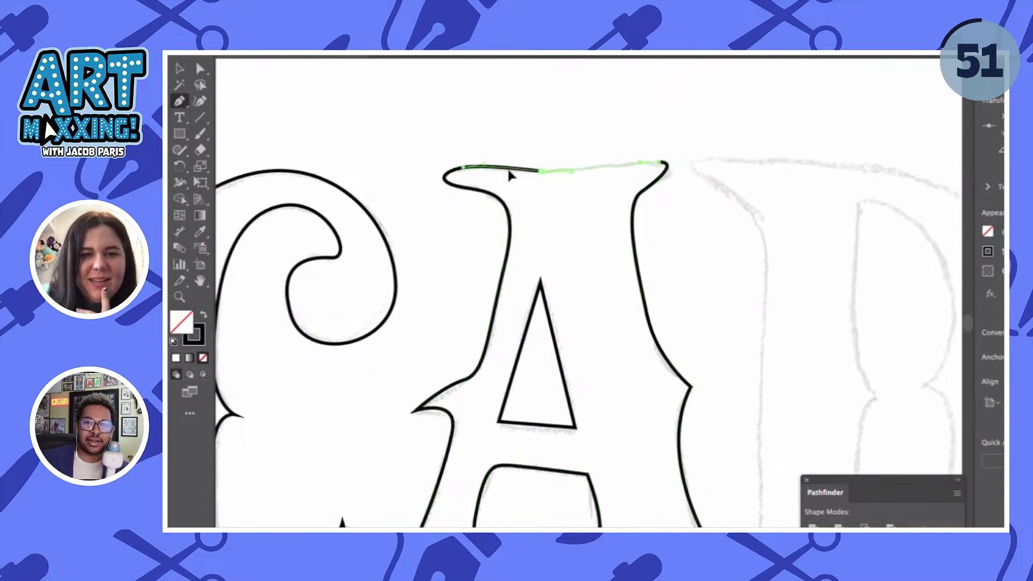
pyautogui.keyDown('ctrl'); pyautogui.click(493, 175); pyautogui.keyUp('ctrl')
pyautogui.scroll(-2, 494, 174)
pyautogui.keyDown('ctrl'); pyautogui.click(495, 173); pyautogui.keyUp('ctrl')
pyautogui.hscroll(3, 503, 172)
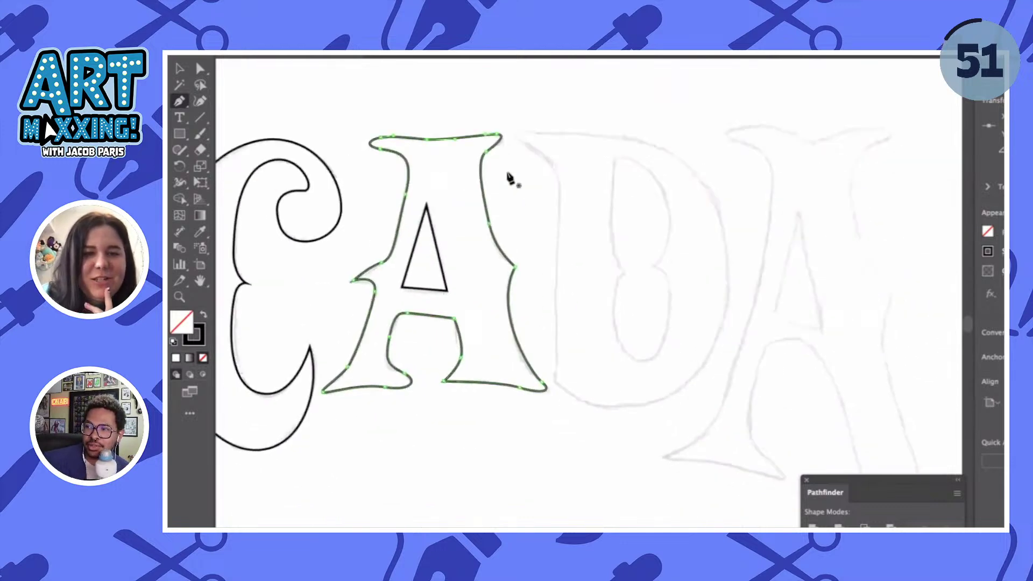
pyautogui.scroll(2, 549, 188)
pyautogui.click(552, 179)
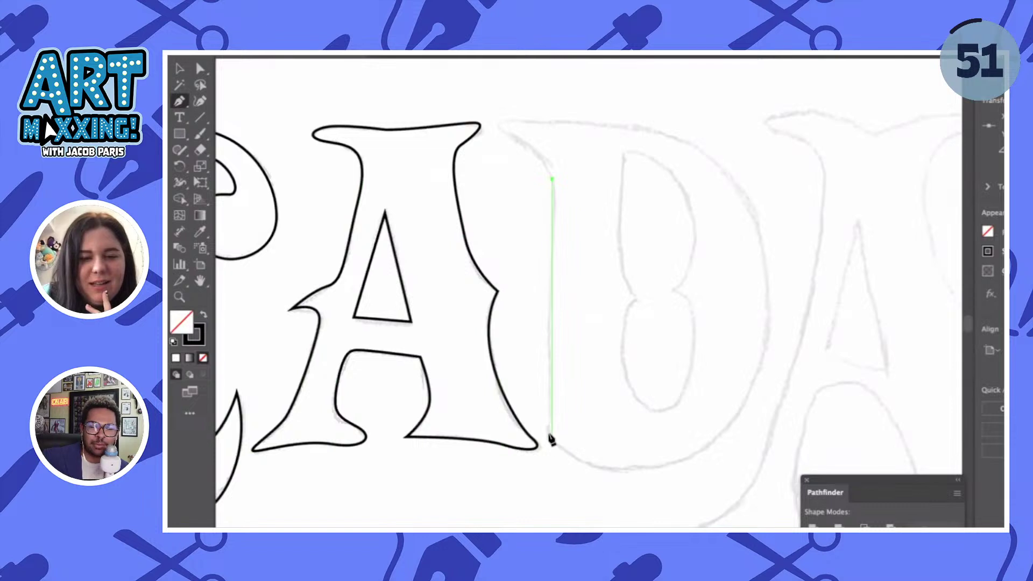
pyautogui.moveTo(548, 432); pyautogui.dragTo(556, 449)
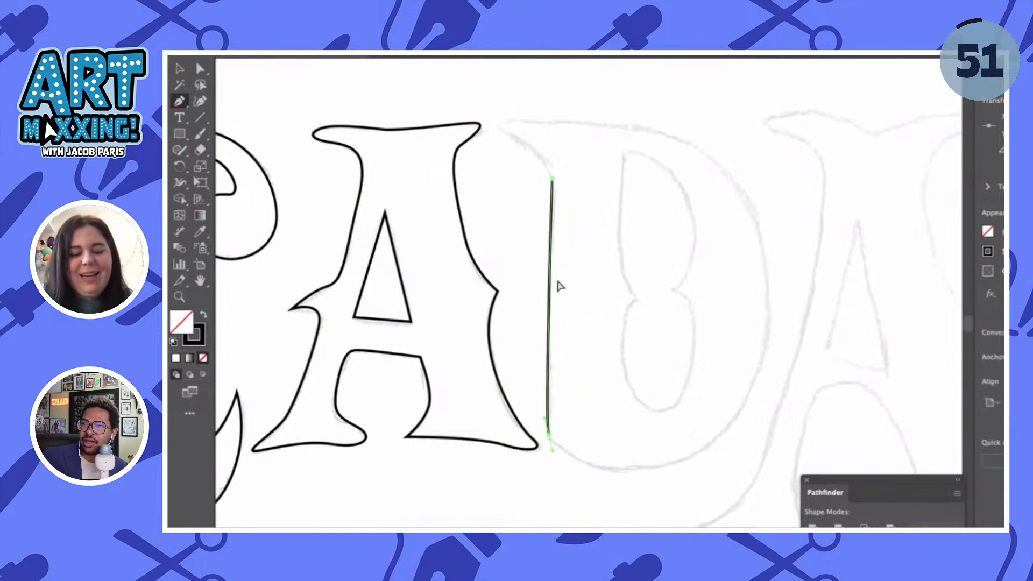
pyautogui.hotkey('ctrl', 'z')
pyautogui.hotkey('ctrl', 'z')
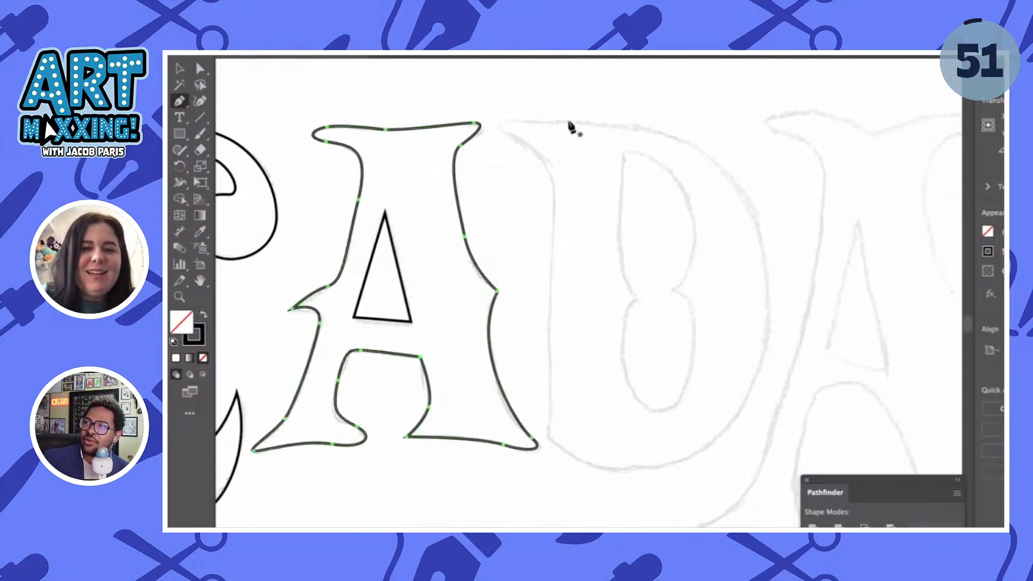
# - Start the D's outer outline on its top edge and trace the left serif and straight stem down to the bottom left corner
pyautogui.click(569, 121)
pyautogui.click(511, 119)
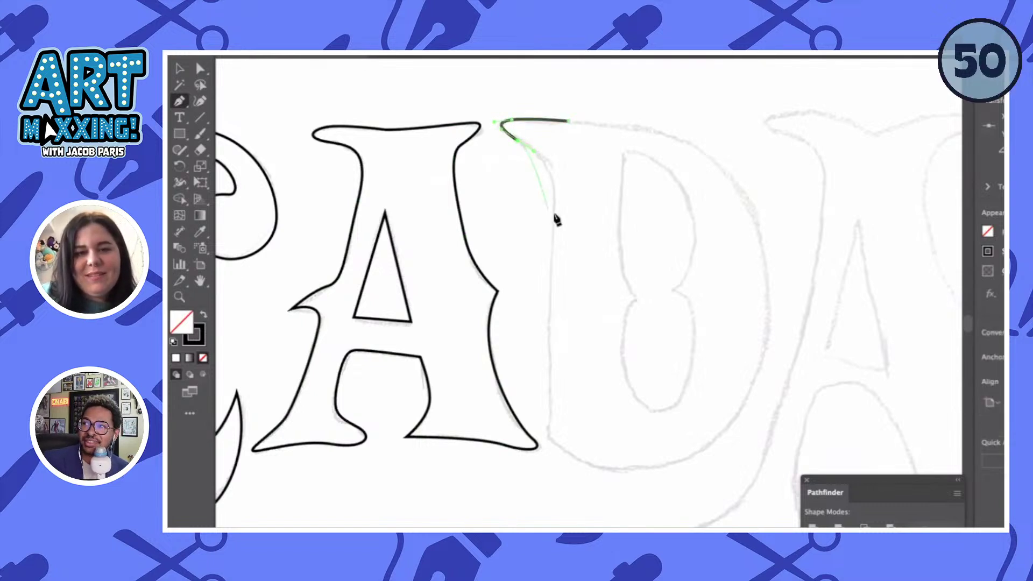
pyautogui.moveTo(556, 218); pyautogui.dragTo(553, 262)
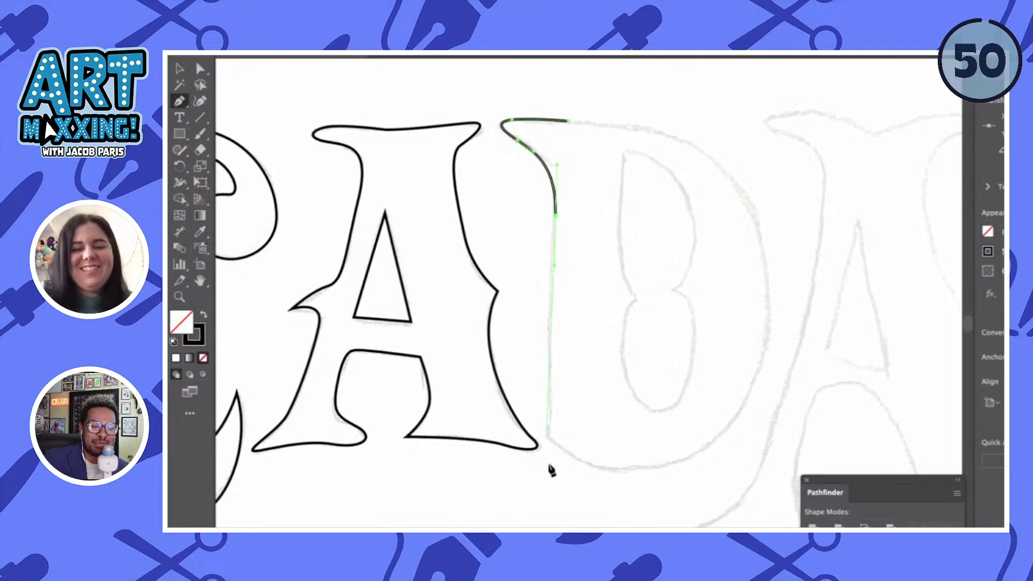
pyautogui.click(550, 438)
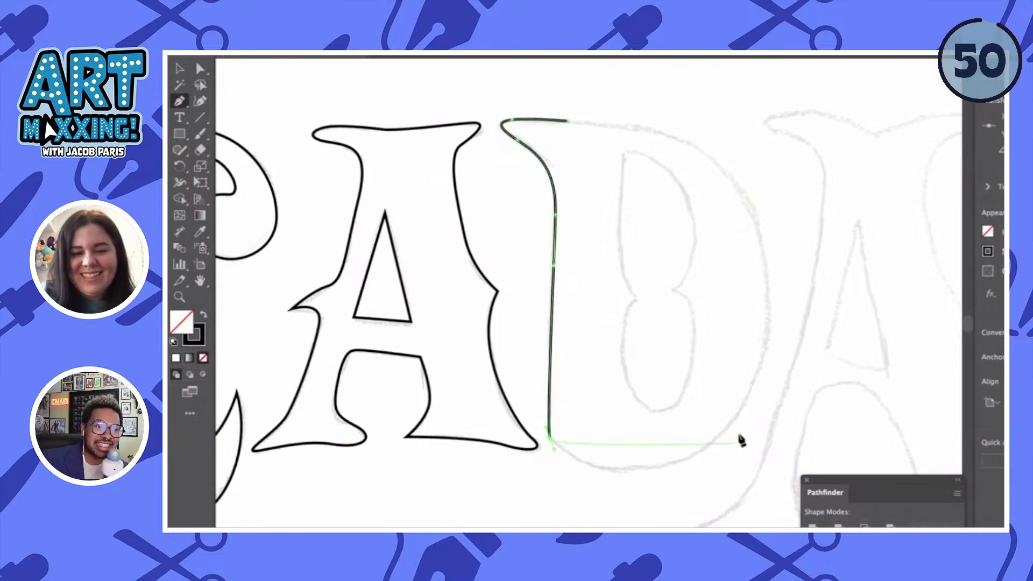
# - Trace the D's bottom curve and outer right bowl, closing the outline at its starting point on the top edge
pyautogui.moveTo(738, 414); pyautogui.dragTo(809, 322)
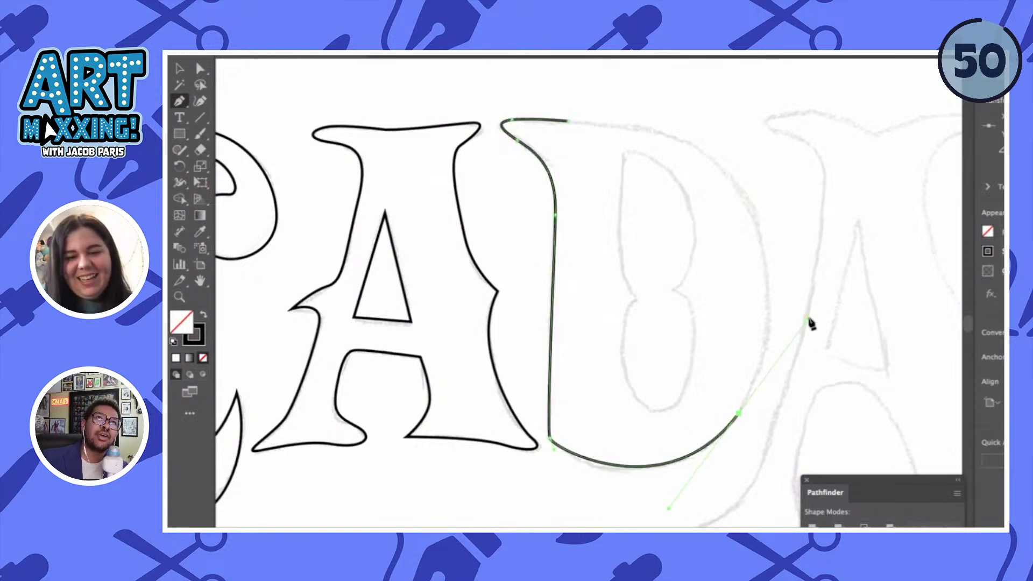
pyautogui.scroll(3, 802, 318)
pyautogui.hscroll(2, 802, 318)
pyautogui.moveTo(653, 243); pyautogui.dragTo(604, 210)
pyautogui.click(515, 212)
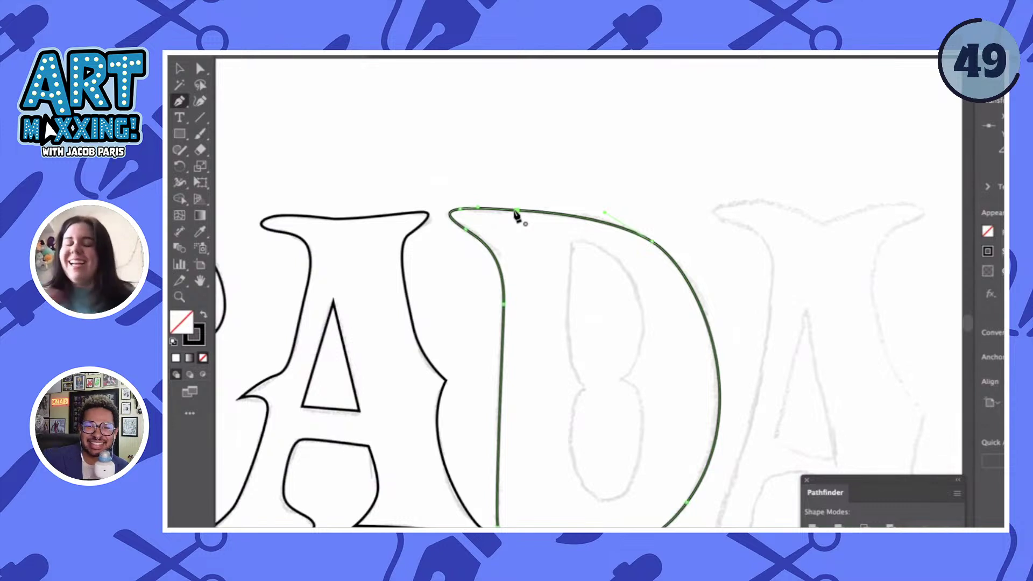
# - Start the D's counter at its top and trace the left side, pinched waist and lower lobe round to the right waist point
pyautogui.scroll(-1, 574, 288)
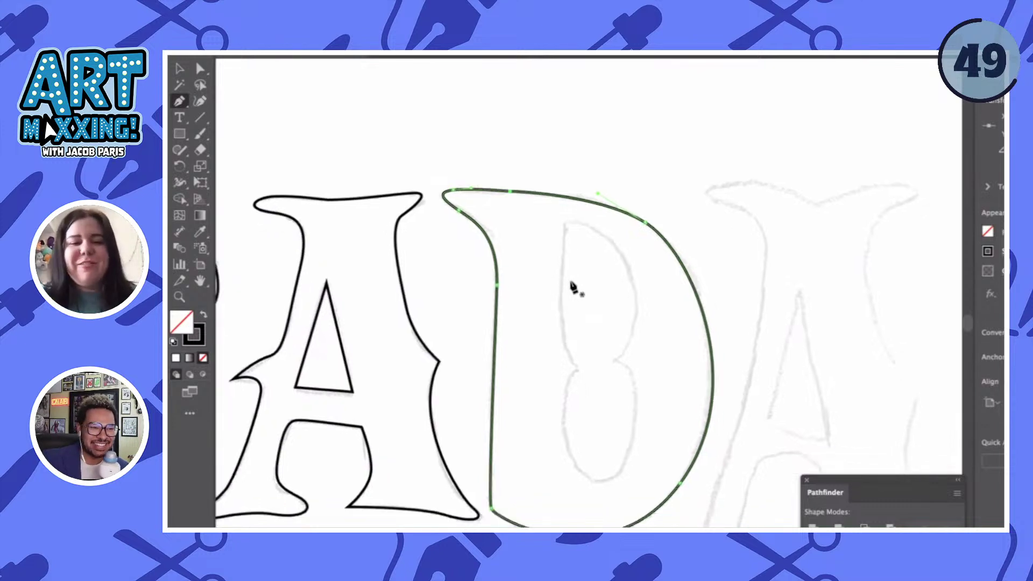
pyautogui.click(567, 231)
pyautogui.scroll(-2, 566, 339)
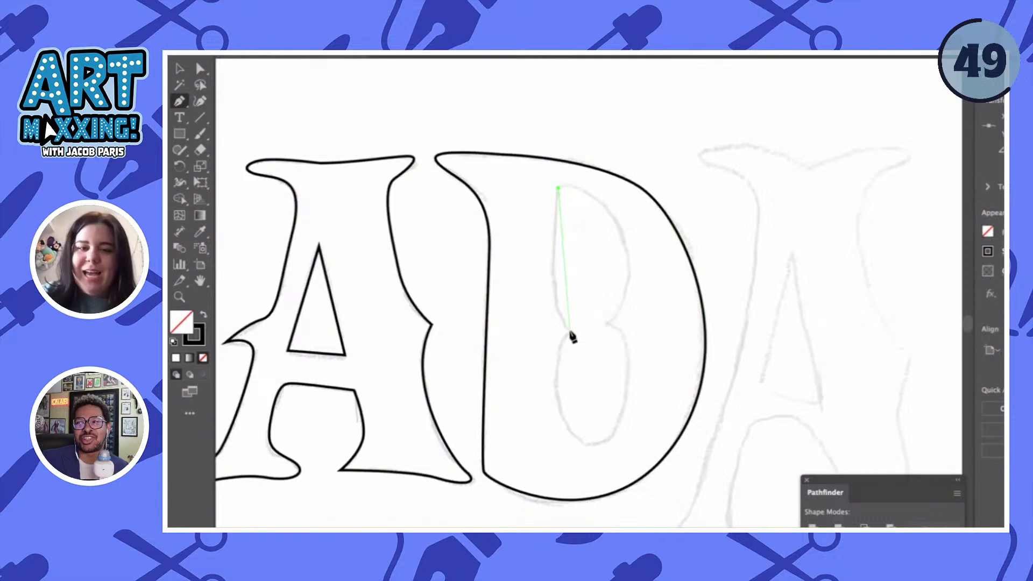
pyautogui.moveTo(569, 331); pyautogui.dragTo(570, 339)
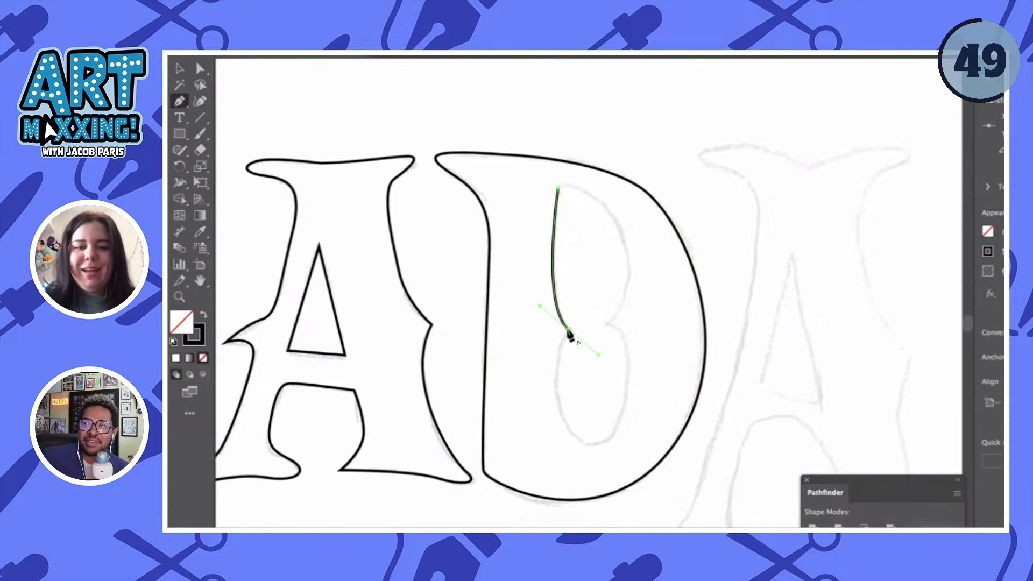
pyautogui.scroll(-1, 571, 338)
pyautogui.moveTo(539, 415); pyautogui.dragTo(573, 454)
pyautogui.moveTo(596, 370); pyautogui.dragTo(597, 326)
pyautogui.click(575, 307)
# - Trace the upper right curve of the D's counter with an extra smooth point and close the path at its top corner
pyautogui.scroll(3, 576, 307)
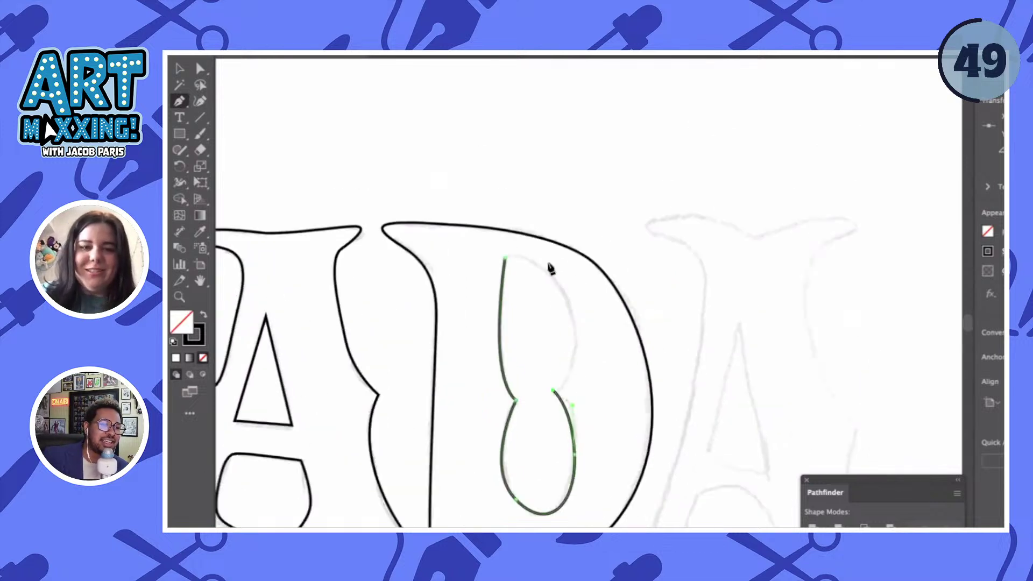
pyautogui.moveTo(505, 260); pyautogui.dragTo(379, 234)
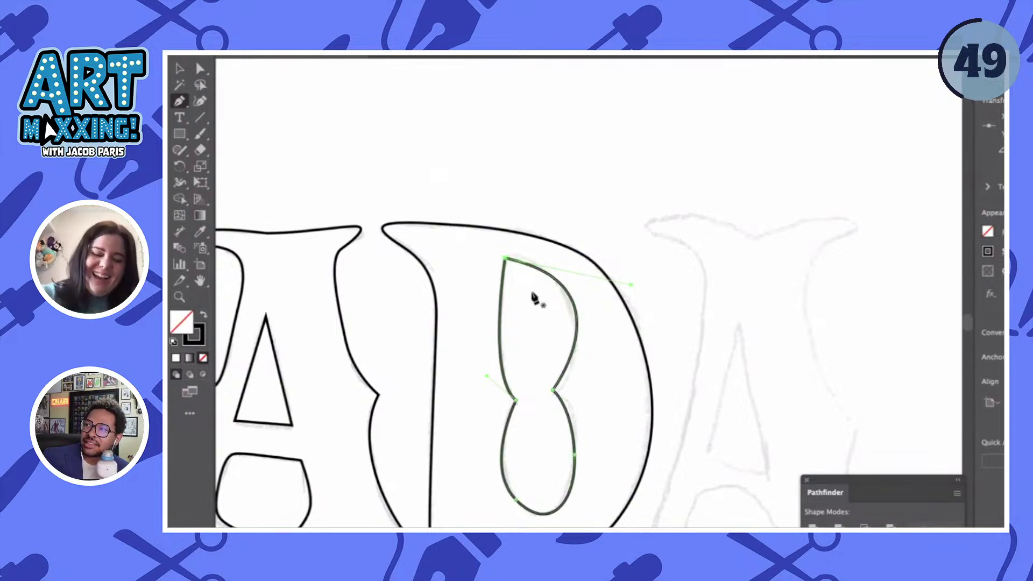
pyautogui.hotkey('ctrl', 'z')
pyautogui.moveTo(560, 285); pyautogui.dragTo(517, 239)
pyautogui.click(506, 261)
pyautogui.click(505, 261)
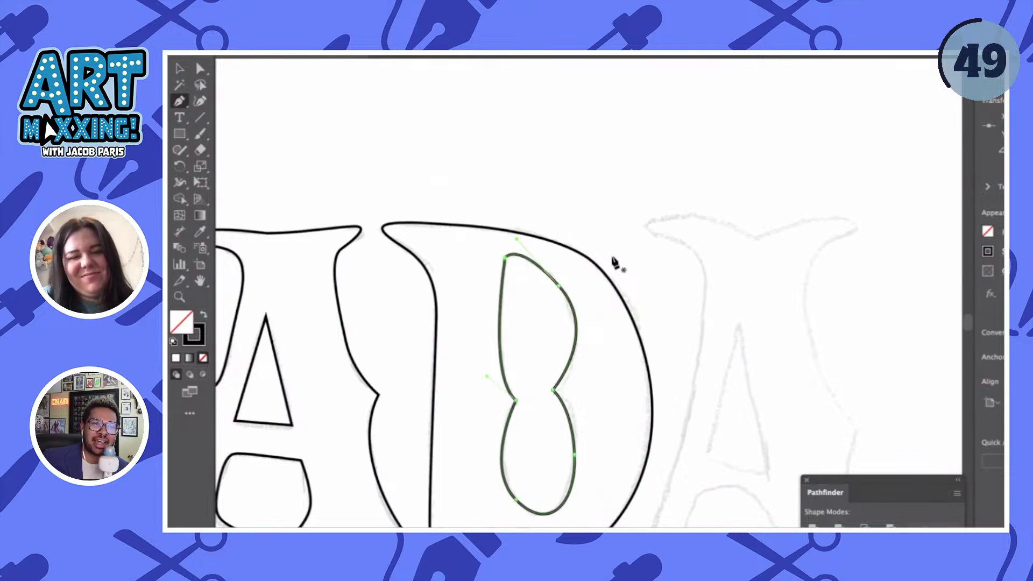
# - Trace the last A's triangular counter as a closed three-point path
pyautogui.scroll(-2, 623, 261)
pyautogui.hscroll(3, 623, 261)
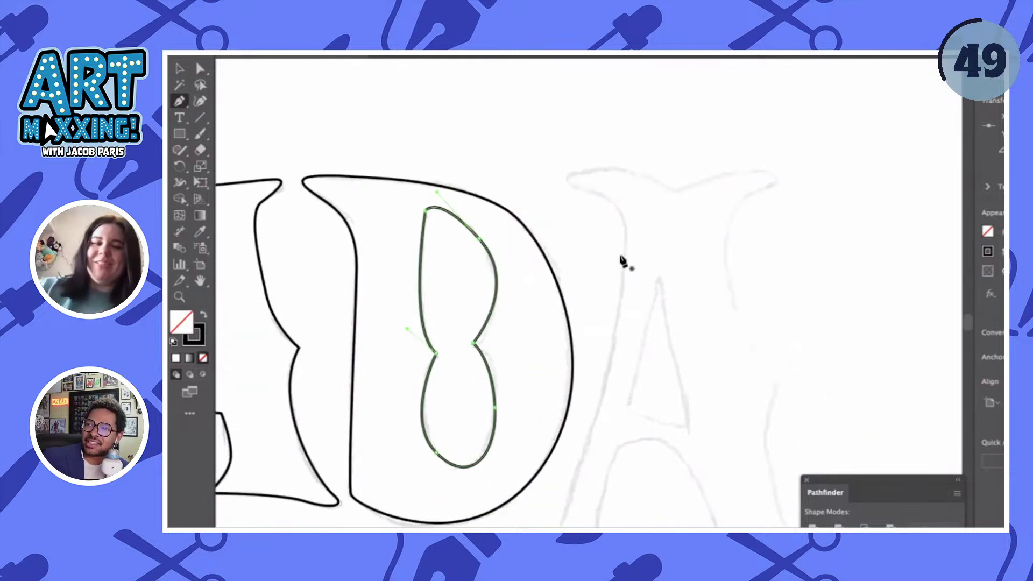
pyautogui.scroll(-1, 623, 261)
pyautogui.hscroll(1, 623, 261)
pyautogui.scroll(-1, 588, 171)
pyautogui.hscroll(1, 587, 171)
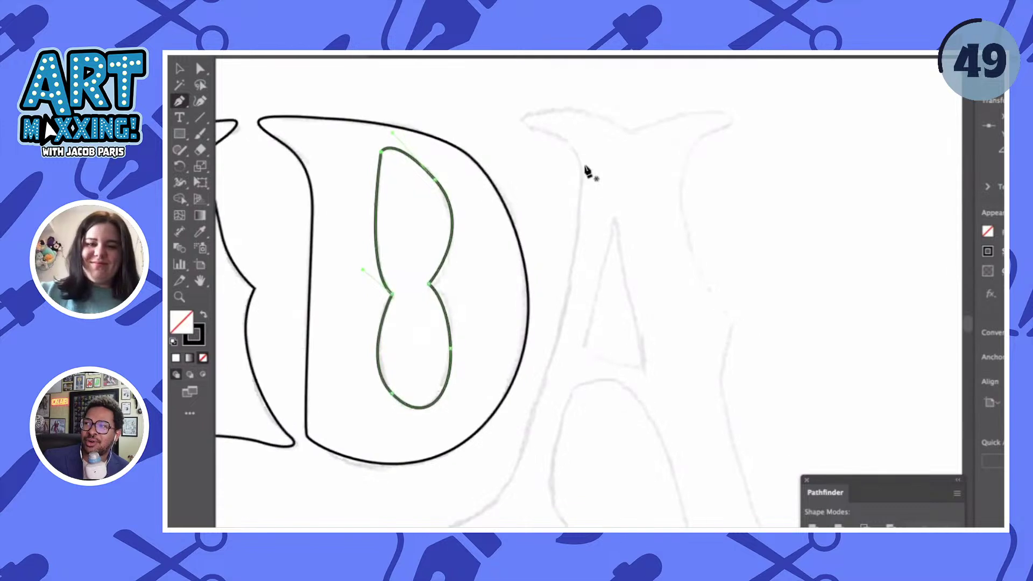
pyautogui.click(616, 220)
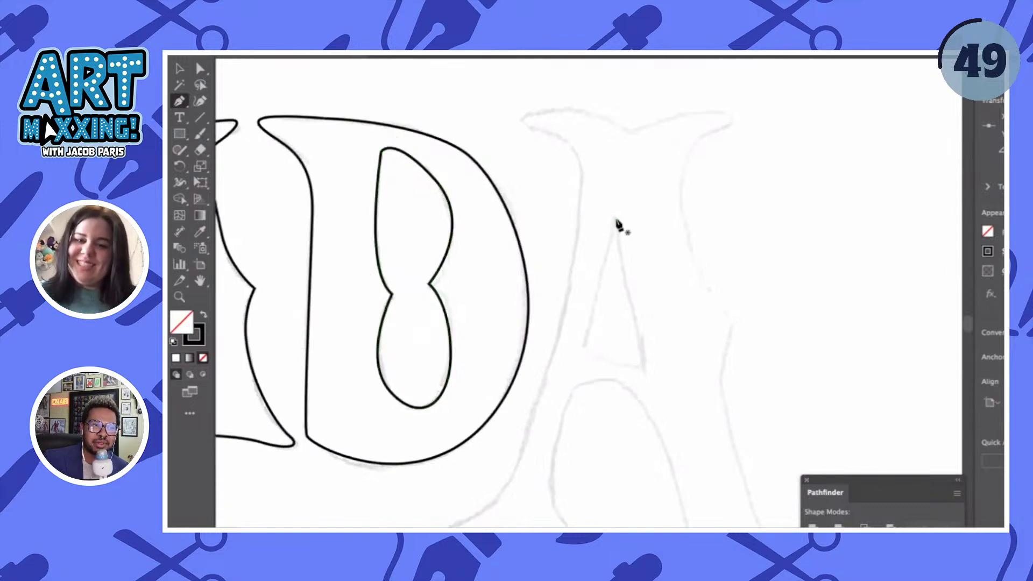
pyautogui.click(586, 350)
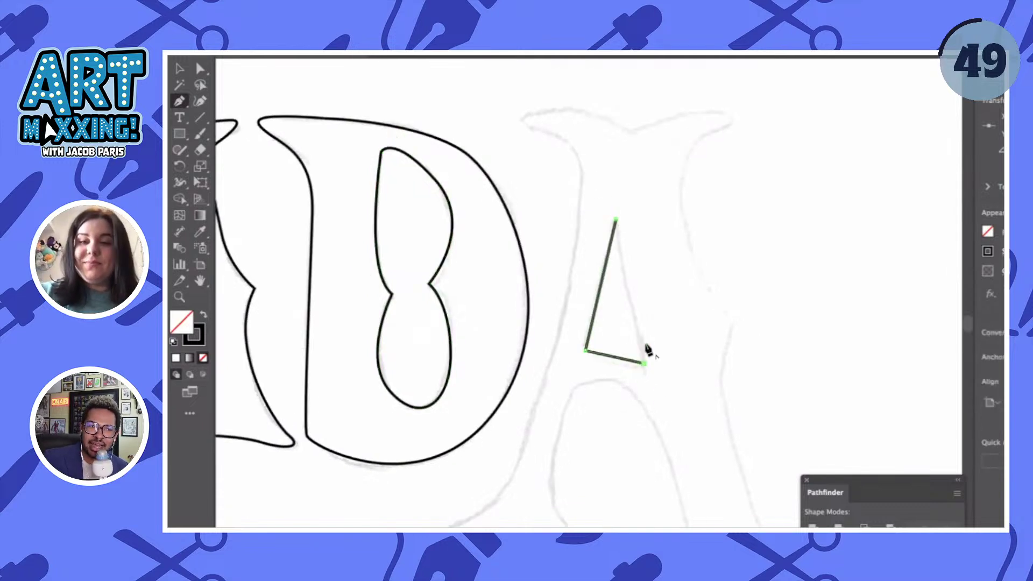
pyautogui.click(616, 220)
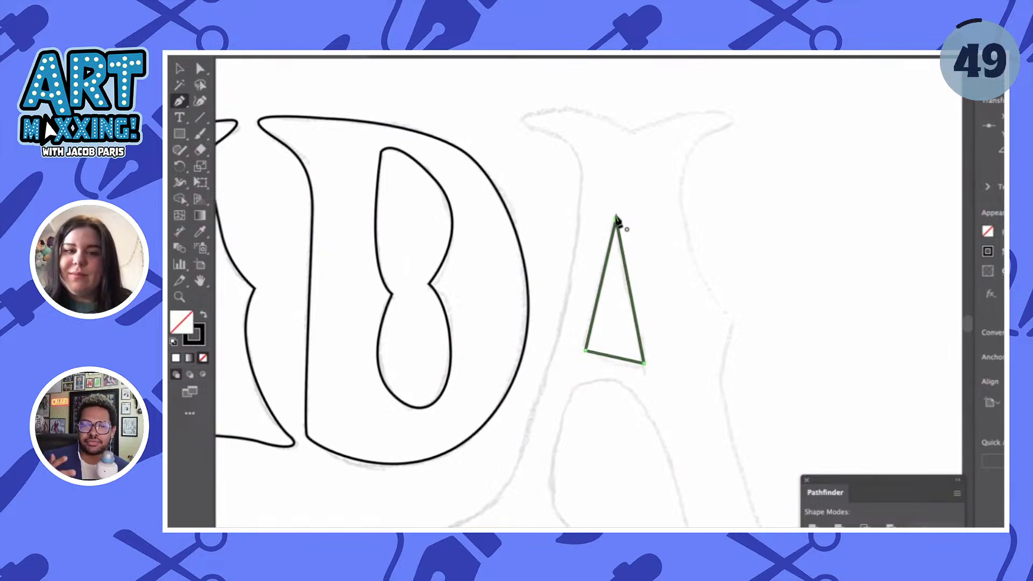
pyautogui.scroll(-5, 617, 221)
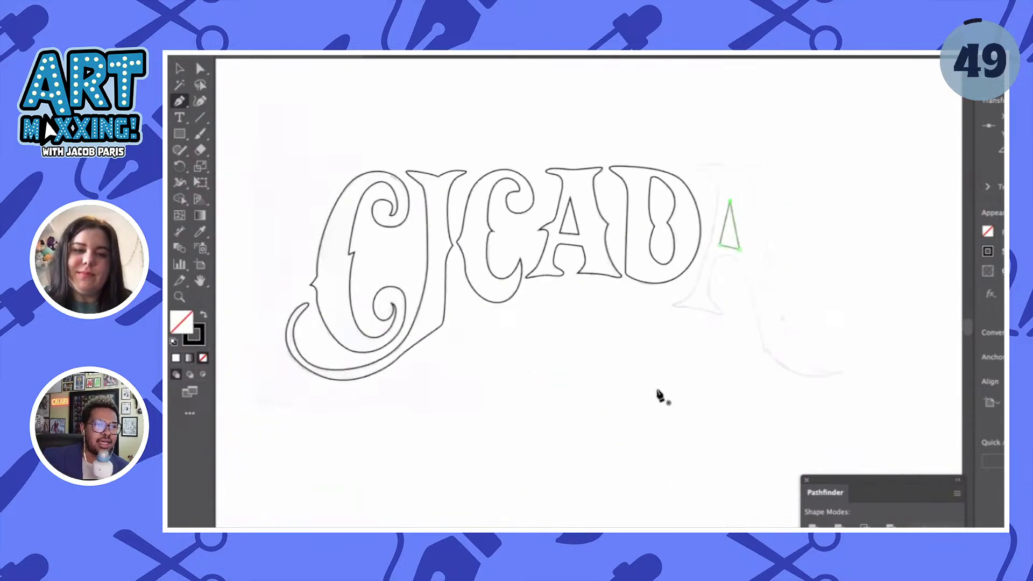
pyautogui.scroll(2, 662, 396)
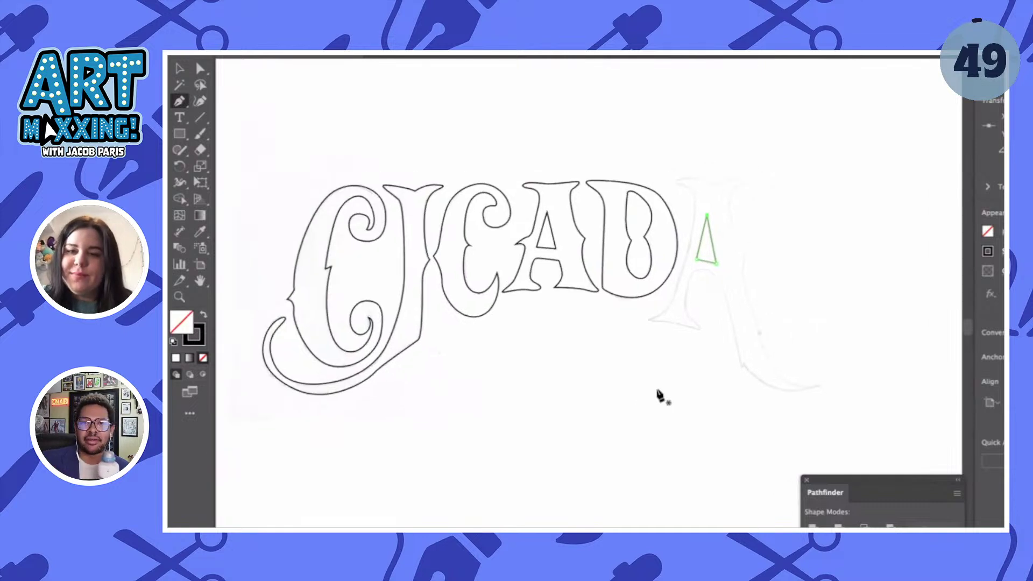
pyautogui.scroll(5, 686, 236)
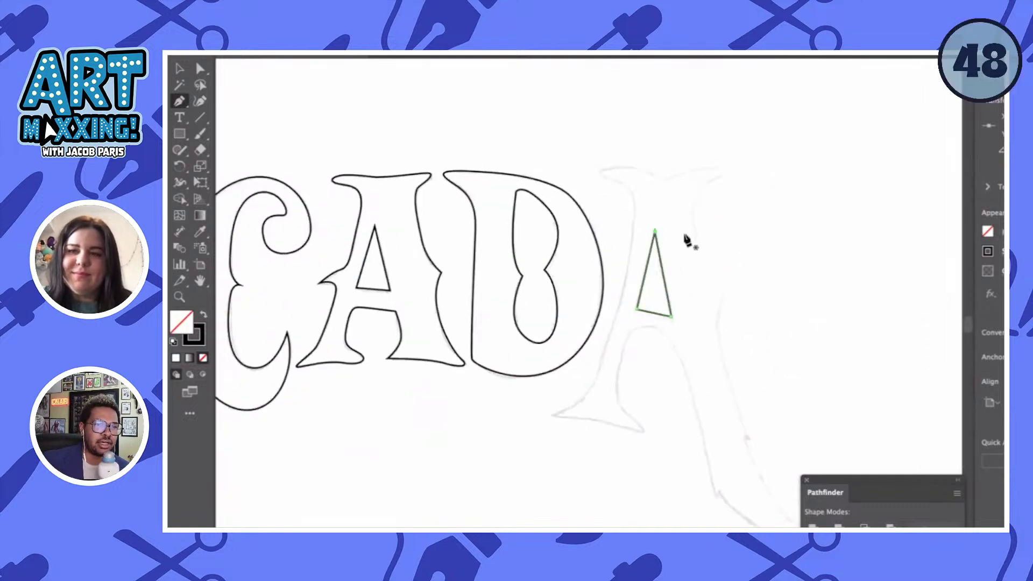
pyautogui.scroll(3, 644, 215)
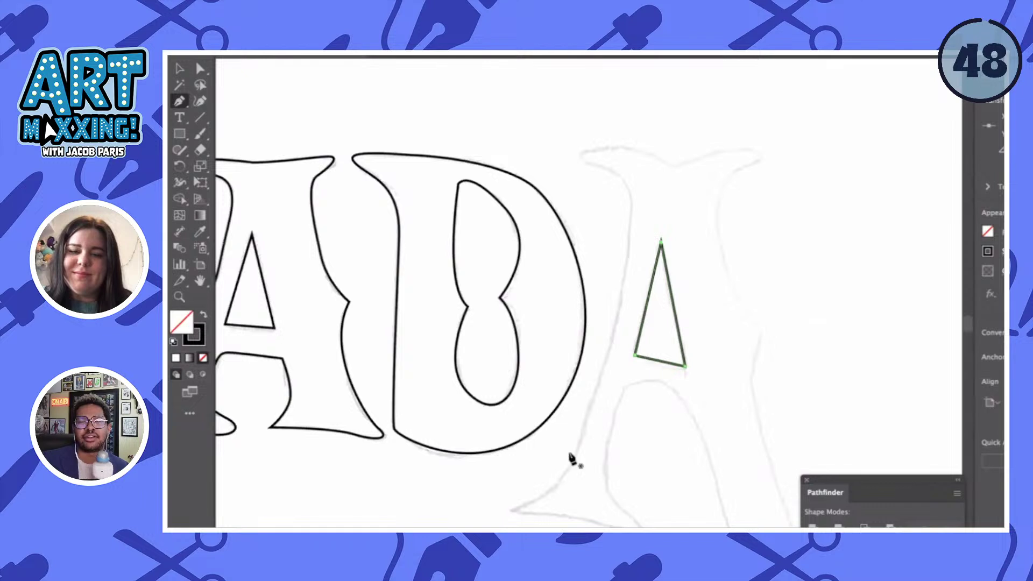
# - Start the last A's outer outline at its left foot tip and trace up the stem, around the top-left serif to the top centre dip
pyautogui.click(512, 509)
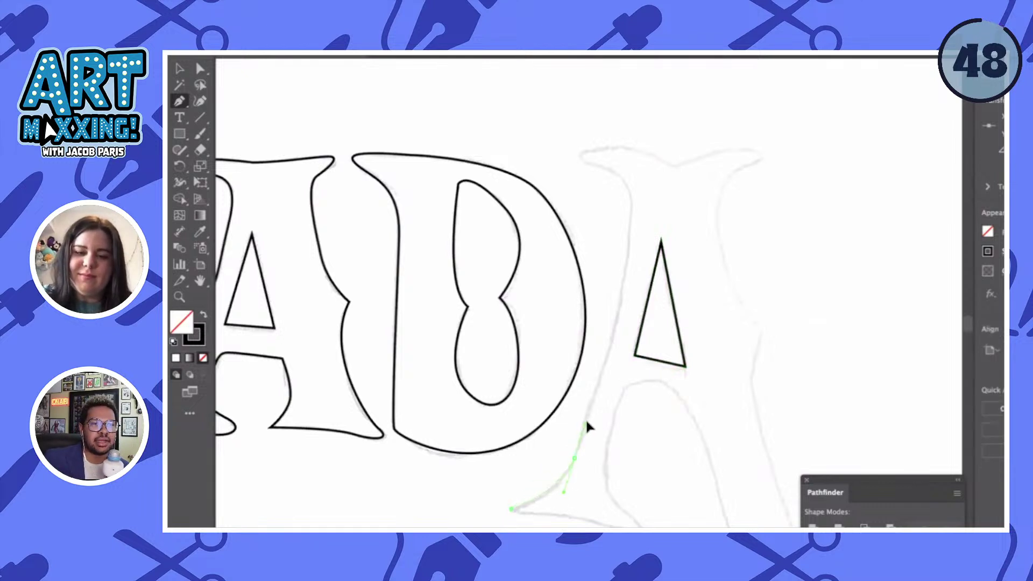
pyautogui.moveTo(587, 423); pyautogui.dragTo(589, 419)
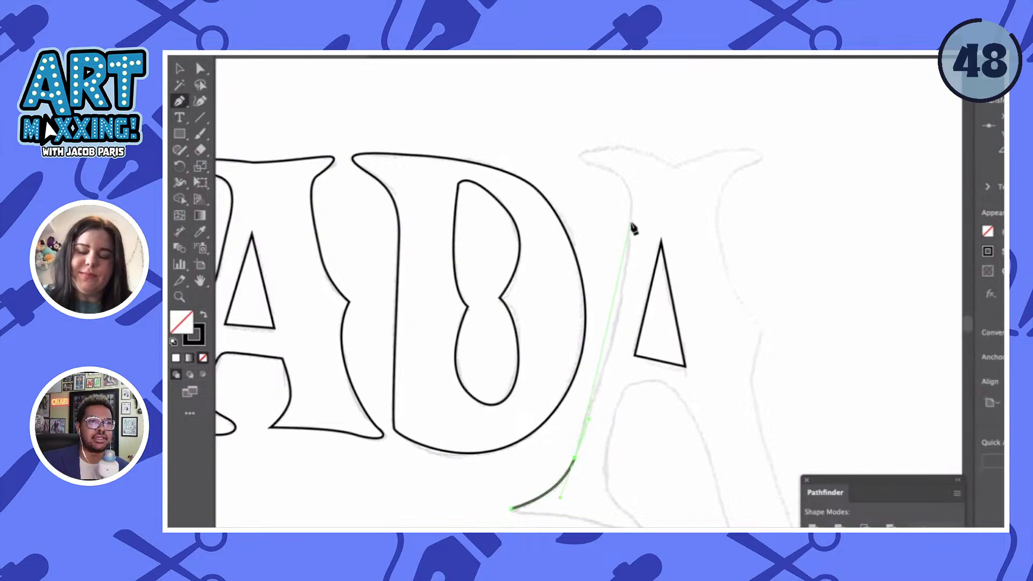
pyautogui.moveTo(631, 223)
pyautogui.mouseDown()
pyautogui.moveTo(628, 182)
pyautogui.moveTo(563, 154)
pyautogui.moveTo(640, 149)
pyautogui.mouseUp()
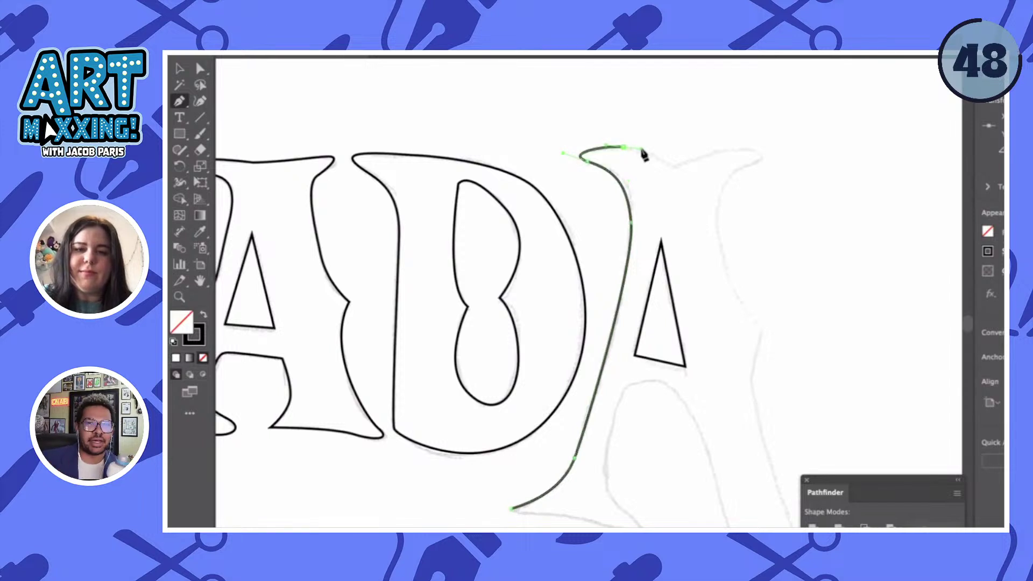
pyautogui.click(683, 167)
# - Trace the last A's top-right serif and upper right side down to the waist point, making that point a corner
pyautogui.hscroll(3, 686, 161)
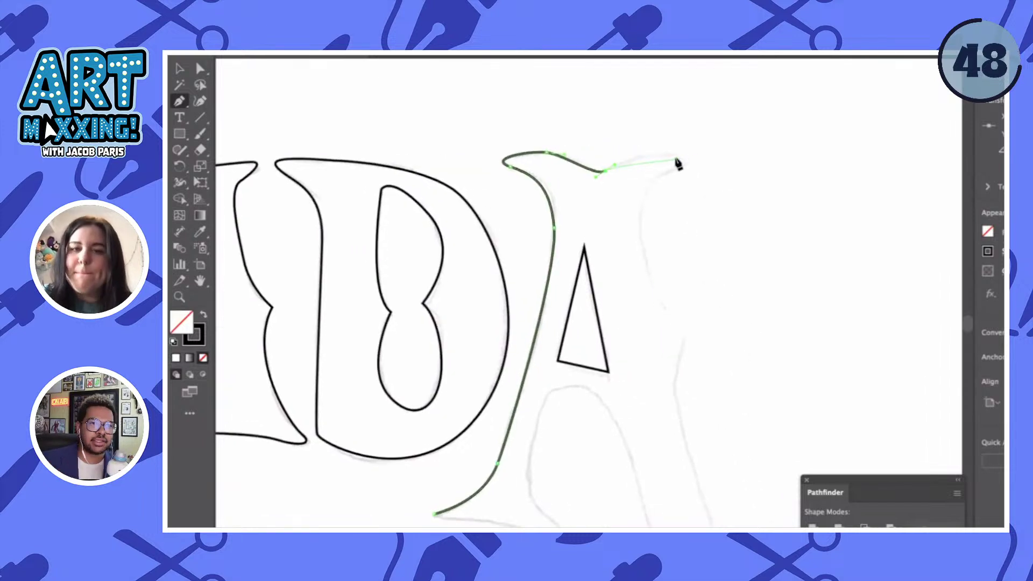
pyautogui.moveTo(677, 157); pyautogui.dragTo(647, 185)
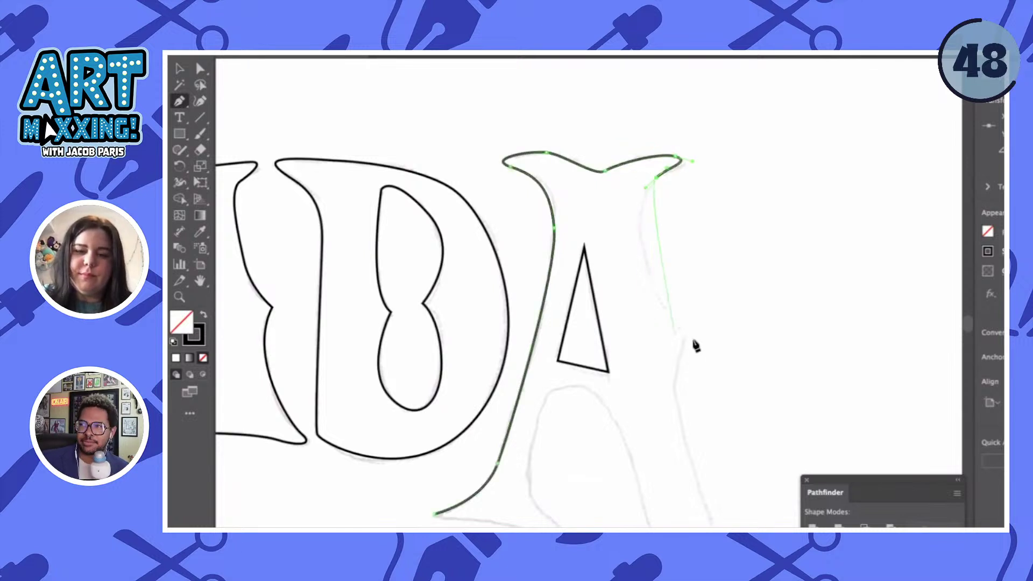
pyautogui.moveTo(686, 336); pyautogui.dragTo(750, 404)
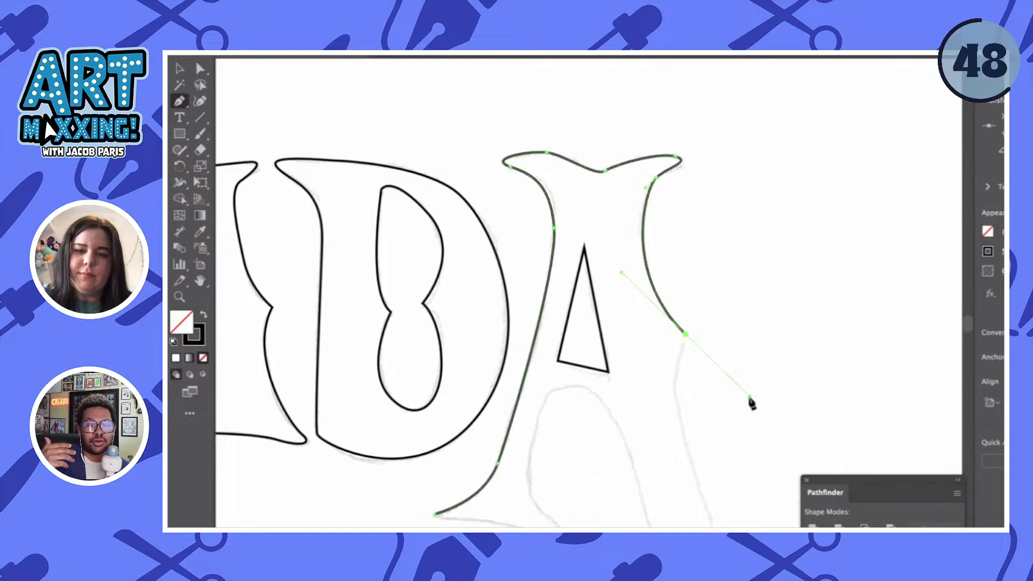
pyautogui.click(685, 339)
# - Trace the last A's right leg from the waist point down to its outer edge and add the small notch
pyautogui.scroll(-5, 688, 342)
pyautogui.hscroll(2, 688, 342)
pyautogui.scroll(-1, 688, 341)
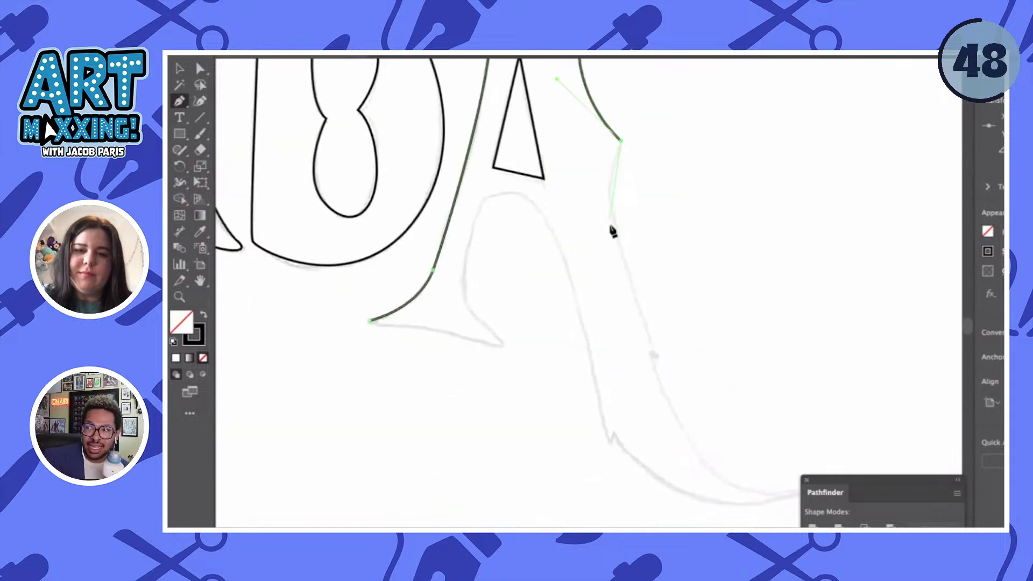
pyautogui.moveTo(617, 232); pyautogui.dragTo(632, 279)
pyautogui.scroll(2, 632, 283)
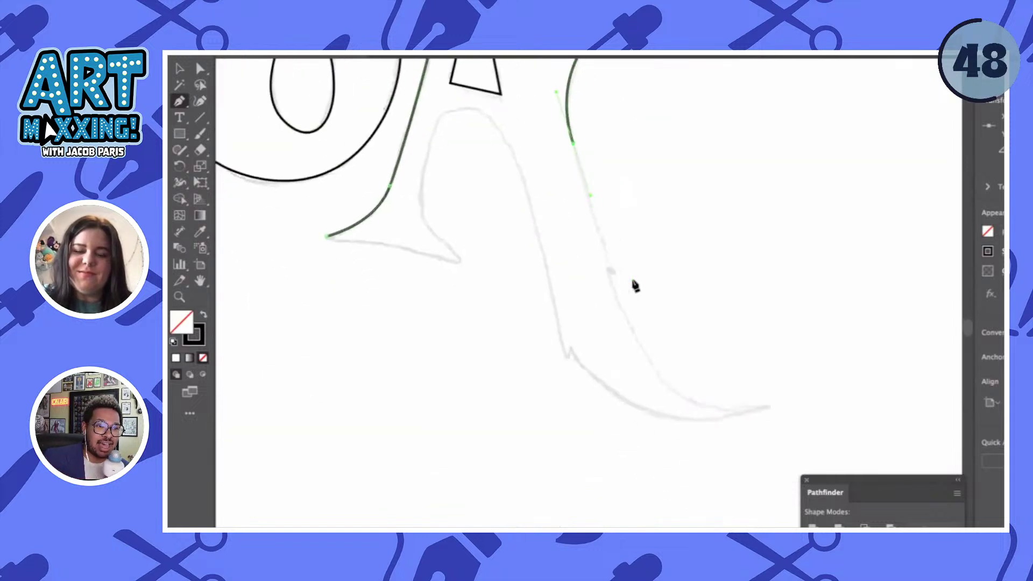
pyautogui.click(612, 272)
pyautogui.scroll(2, 614, 275)
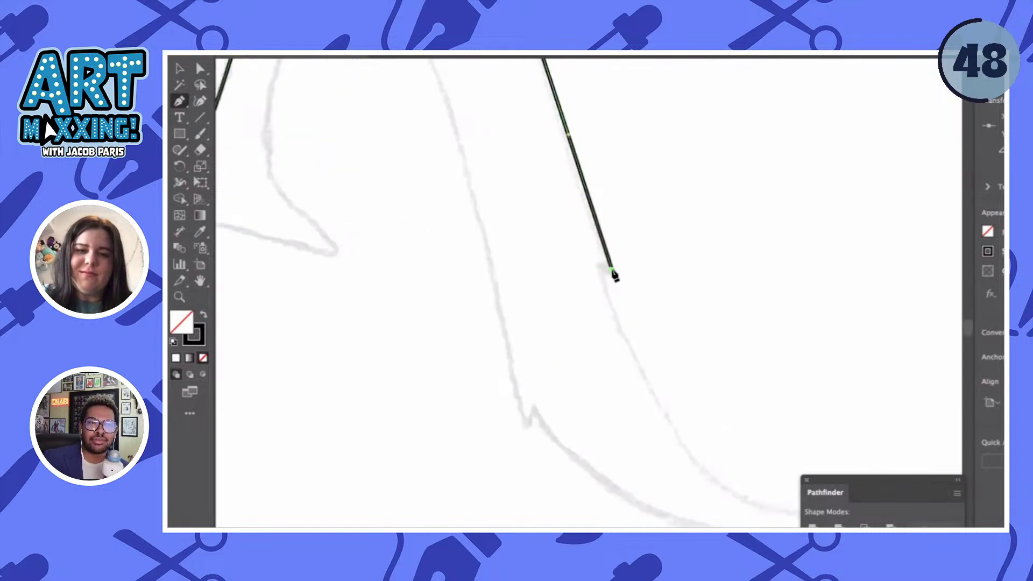
pyautogui.scroll(-3, 599, 296)
pyautogui.hscroll(3, 599, 323)
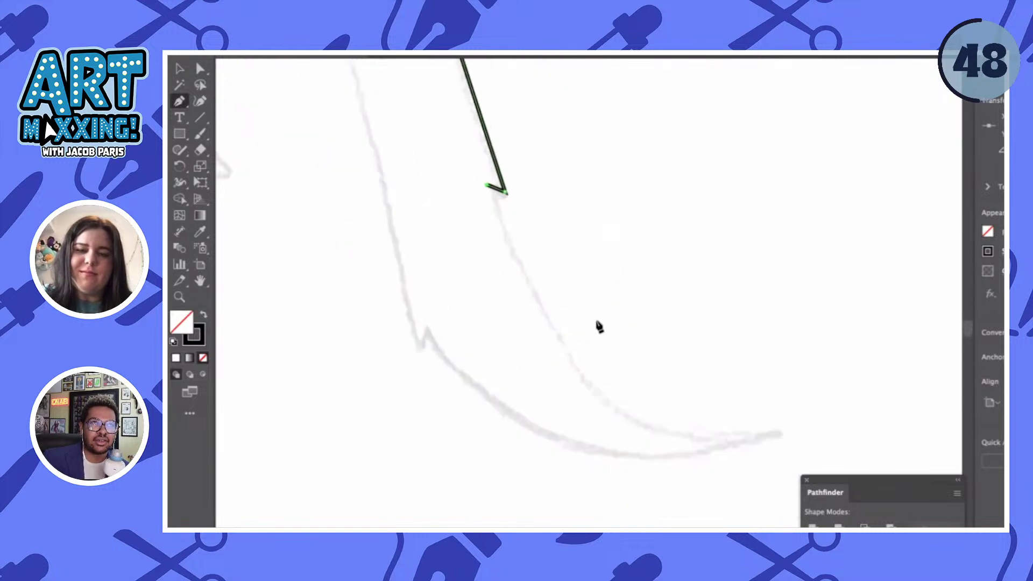
# - Trace the curved tail of the last A out to its tip and back along the underside to the inner spur as a corner
pyautogui.moveTo(594, 389); pyautogui.dragTo(652, 450)
pyautogui.moveTo(778, 434)
pyautogui.mouseDown()
pyautogui.moveTo(789, 446)
pyautogui.moveTo(783, 438)
pyautogui.mouseUp()
pyautogui.scroll(-3, 783, 438)
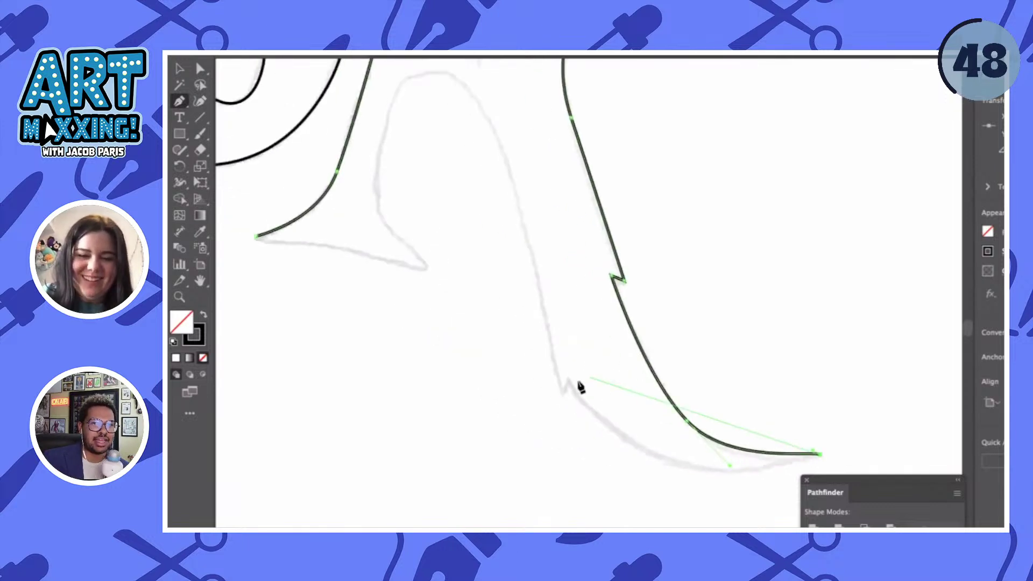
pyautogui.moveTo(570, 381); pyautogui.dragTo(470, 236)
pyautogui.click(569, 380)
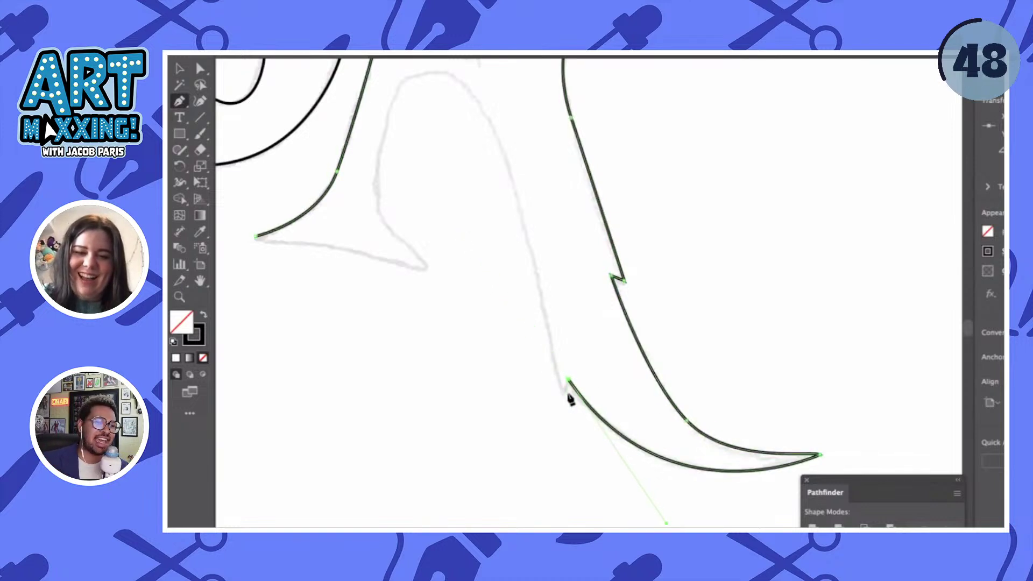
# - Trace the last A's inner right leg up from the spur, over the arch and down the inner left leg
pyautogui.scroll(3, 566, 403)
pyautogui.hscroll(-2, 566, 404)
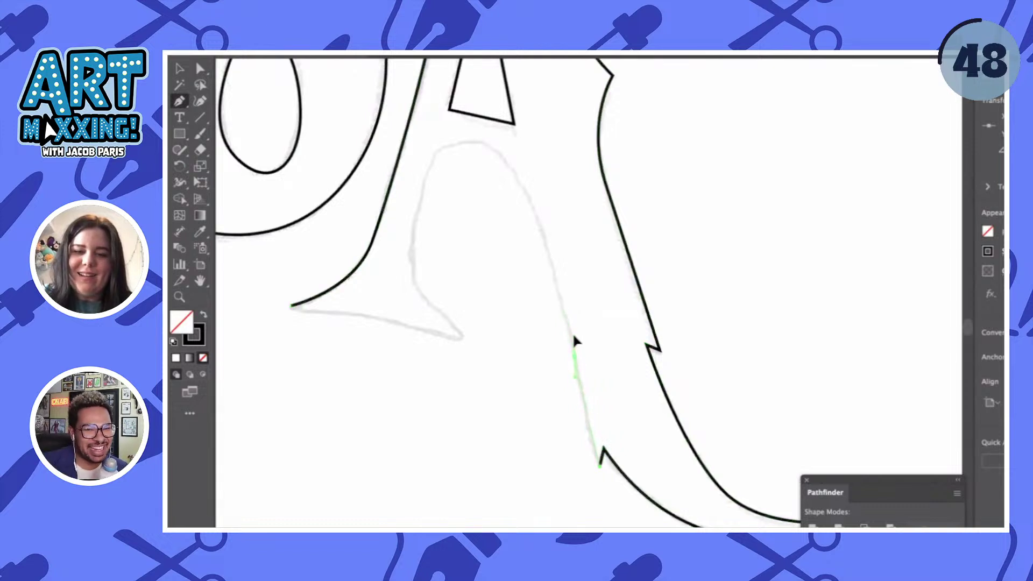
pyautogui.scroll(4, 570, 331)
pyautogui.hscroll(-2, 570, 331)
pyautogui.moveTo(549, 244); pyautogui.dragTo(511, 217)
pyautogui.moveTo(466, 285); pyautogui.dragTo(457, 358)
# - Trace the last A's left foot around its inner tip and along the base, closing the outline at its starting point
pyautogui.click(473, 387)
pyautogui.click(494, 402)
pyautogui.click(505, 425)
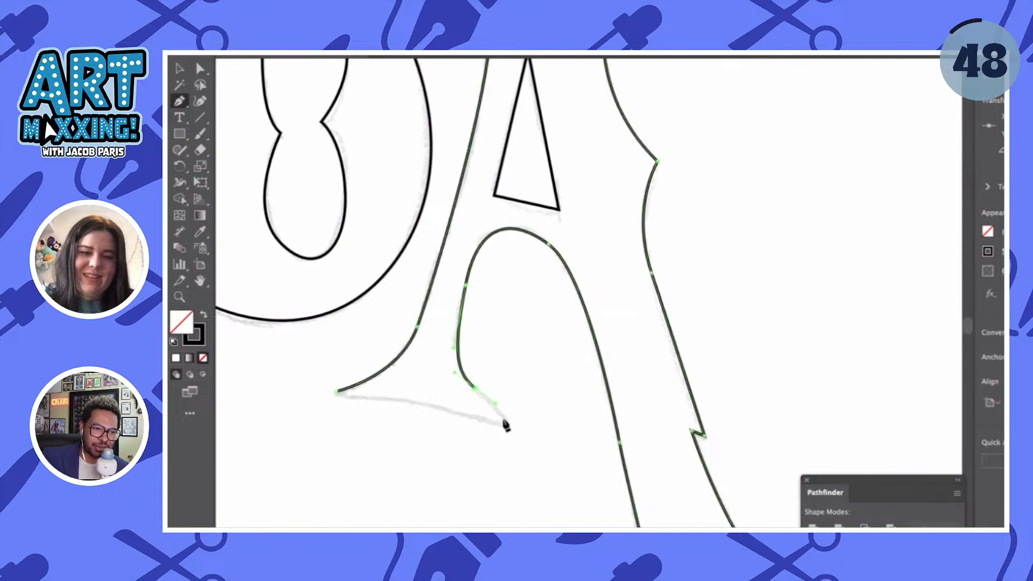
pyautogui.keyDown('ctrl'); pyautogui.click(346, 403); pyautogui.keyUp('ctrl')
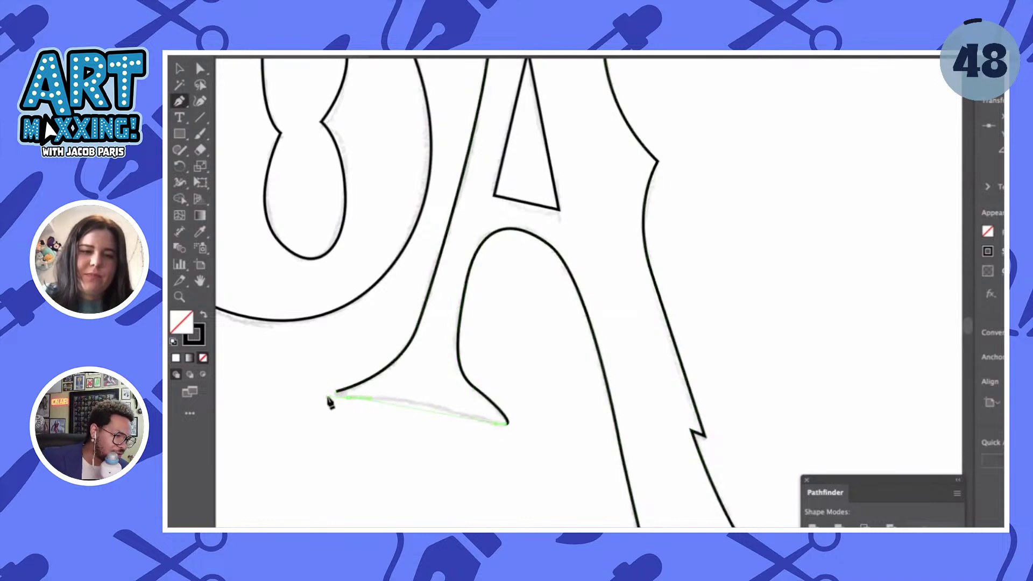
pyautogui.click(330, 401)
pyautogui.scroll(2, 331, 402)
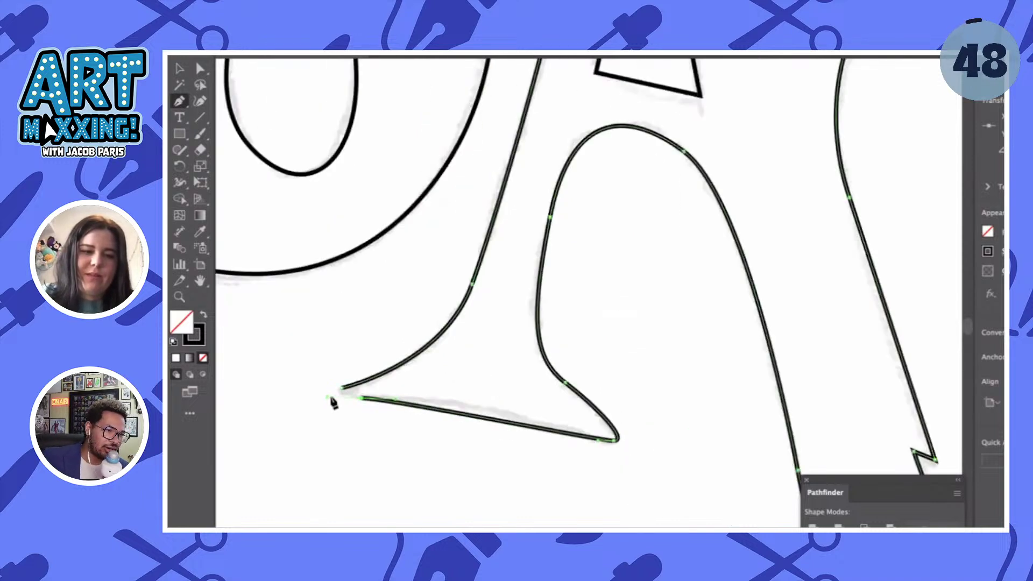
pyautogui.keyDown('ctrl'); pyautogui.click(507, 428); pyautogui.keyUp('ctrl')
# - Nudge the lowest point on the inner curve of the I's swash slightly down with the Curvature tool to match the sketch
pyautogui.scroll(-2, 503, 427)
pyautogui.scroll(-3, 548, 487)
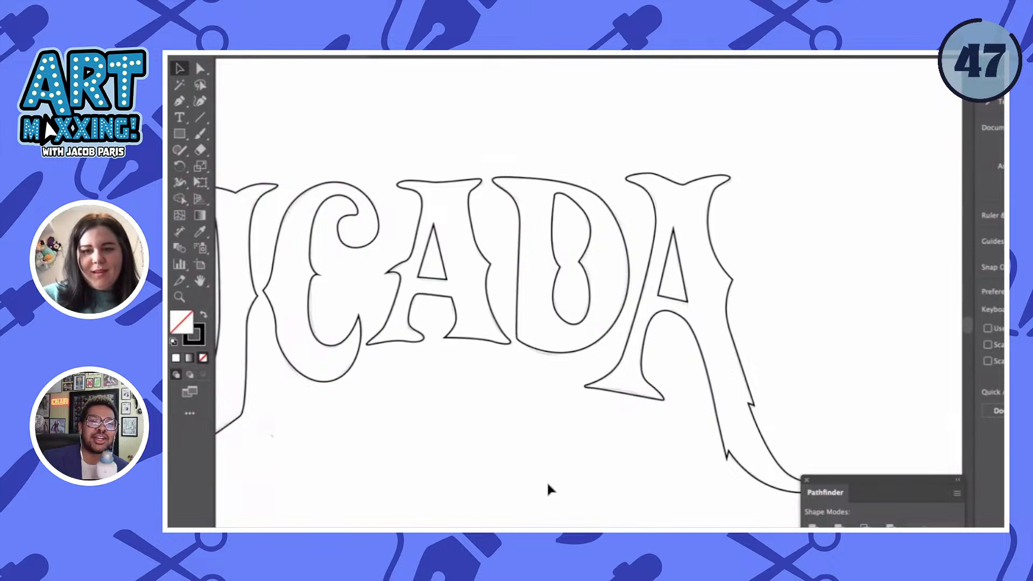
pyautogui.hscroll(-10, 548, 485)
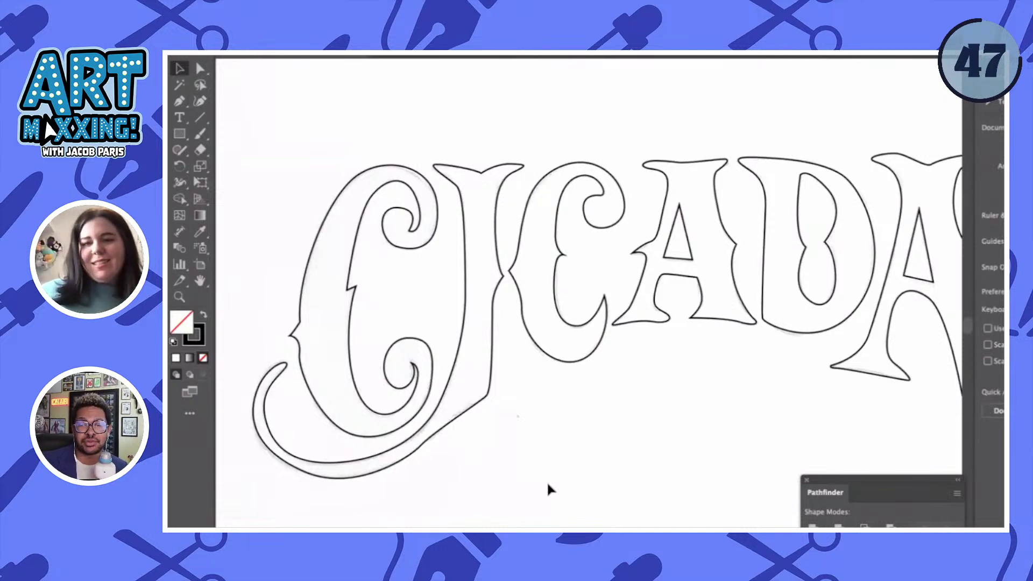
pyautogui.scroll(-4, 548, 485)
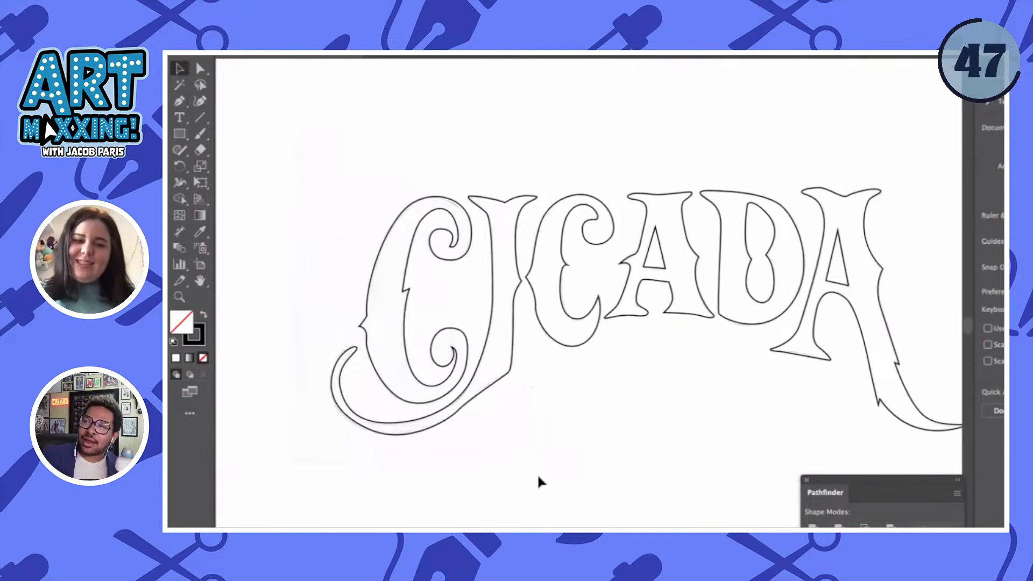
pyautogui.scroll(2, 471, 409)
pyautogui.click(468, 410)
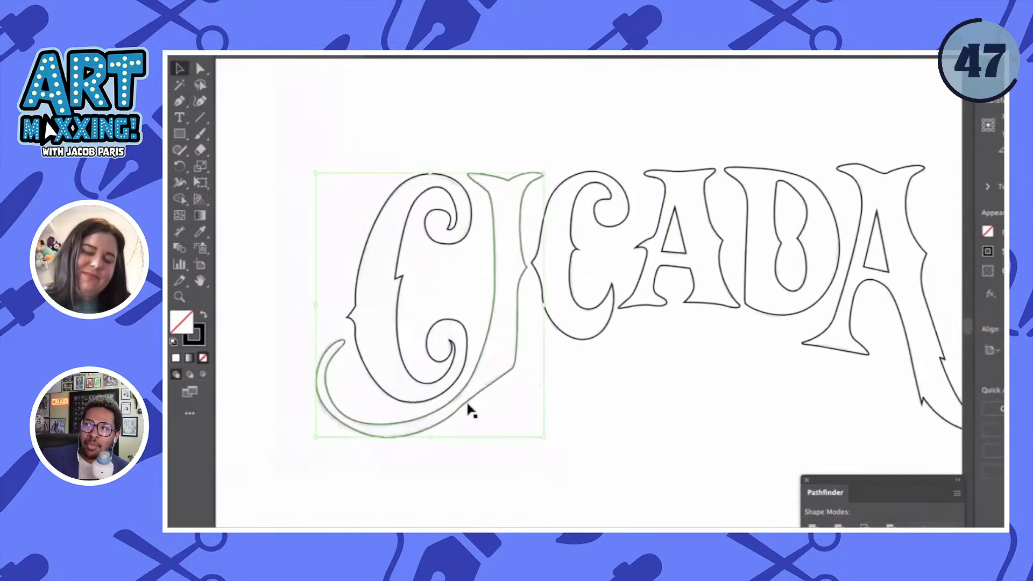
pyautogui.click(202, 103)
pyautogui.scroll(2, 461, 474)
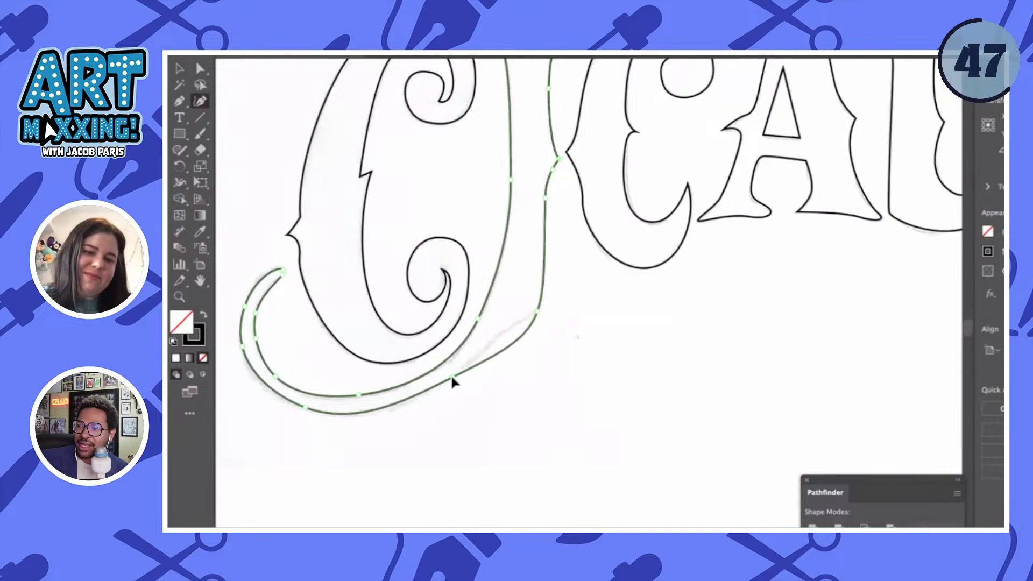
pyautogui.hscroll(-3, 451, 378)
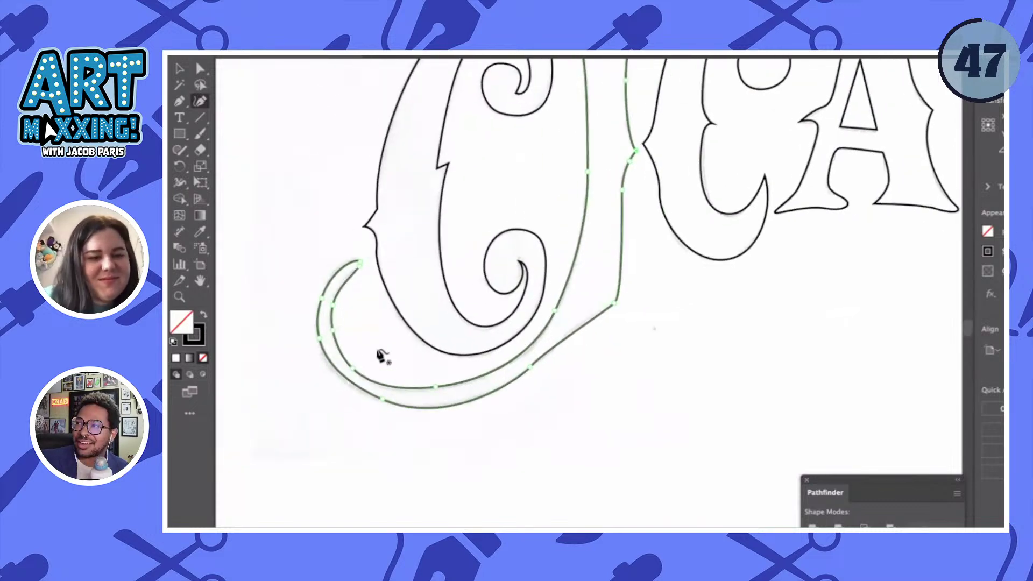
pyautogui.scroll(2, 382, 355)
pyautogui.moveTo(455, 400); pyautogui.dragTo(454, 407)
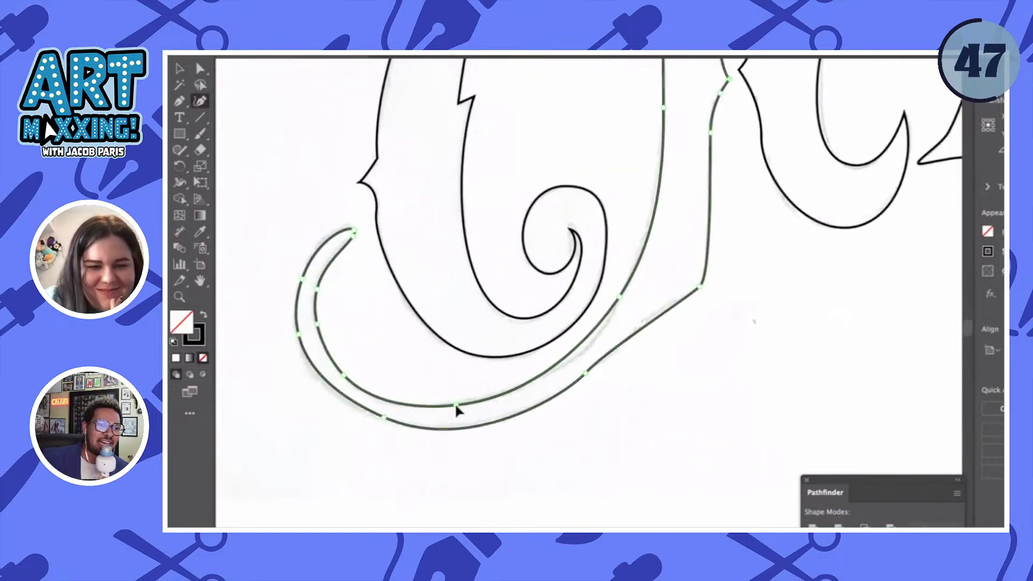
# - Reposition the lower-left point on the inner curve of the I's swash, add a point higher up its stem side, and deselect the letter
pyautogui.keyDown('ctrl'); pyautogui.click(347, 374); pyautogui.keyUp('ctrl')
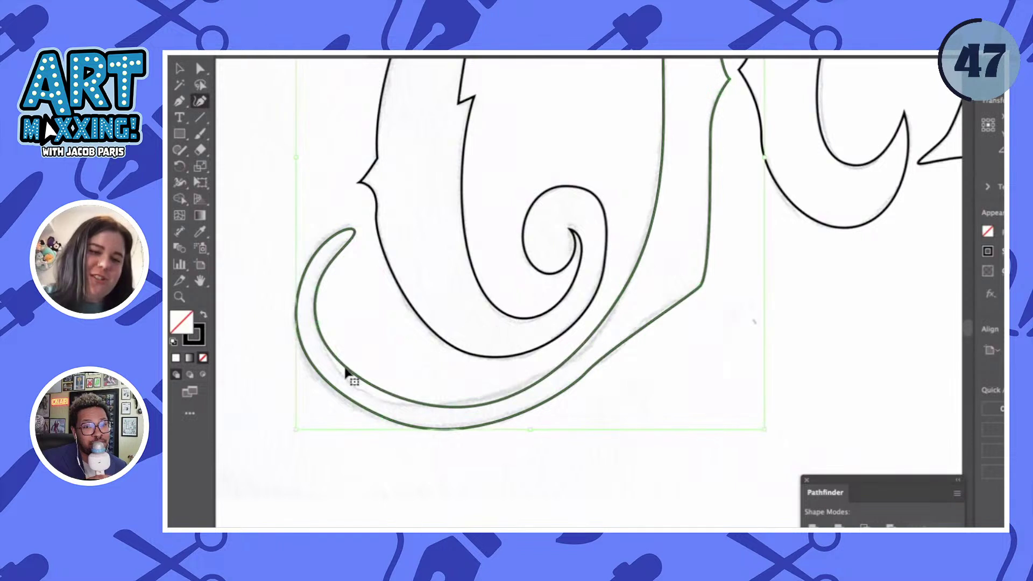
pyautogui.click(347, 374)
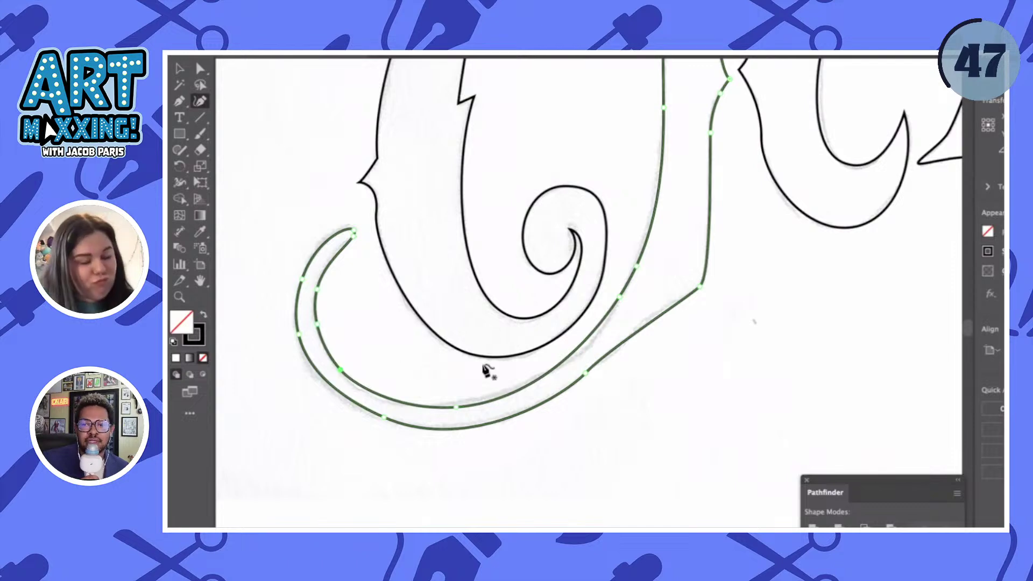
pyautogui.hscroll(5, 487, 371)
pyautogui.scroll(2, 487, 371)
pyautogui.press('v')
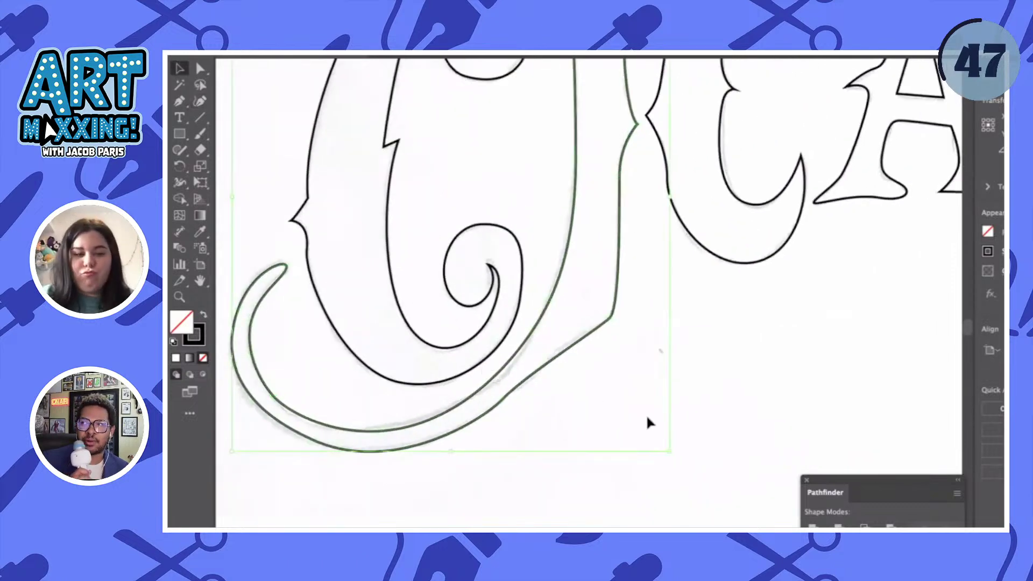
pyautogui.click(647, 415)
# - Select all the CICADA letter outlines and swap fill and stroke so they have a black fill and no stroke
pyautogui.scroll(-2, 646, 414)
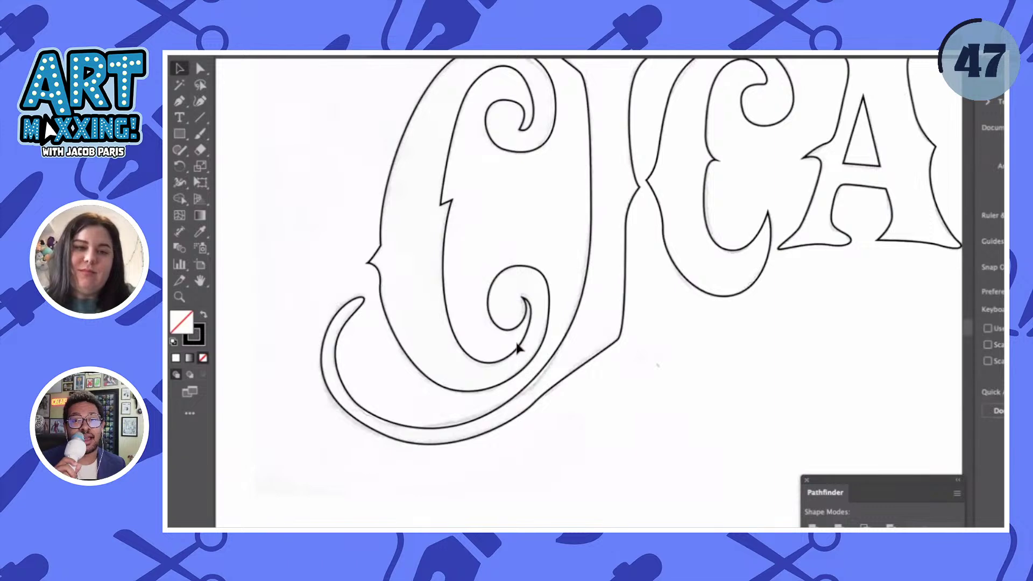
pyautogui.scroll(-3, 518, 344)
pyautogui.moveTo(306, 156); pyautogui.dragTo(722, 363)
pyautogui.click(204, 317)
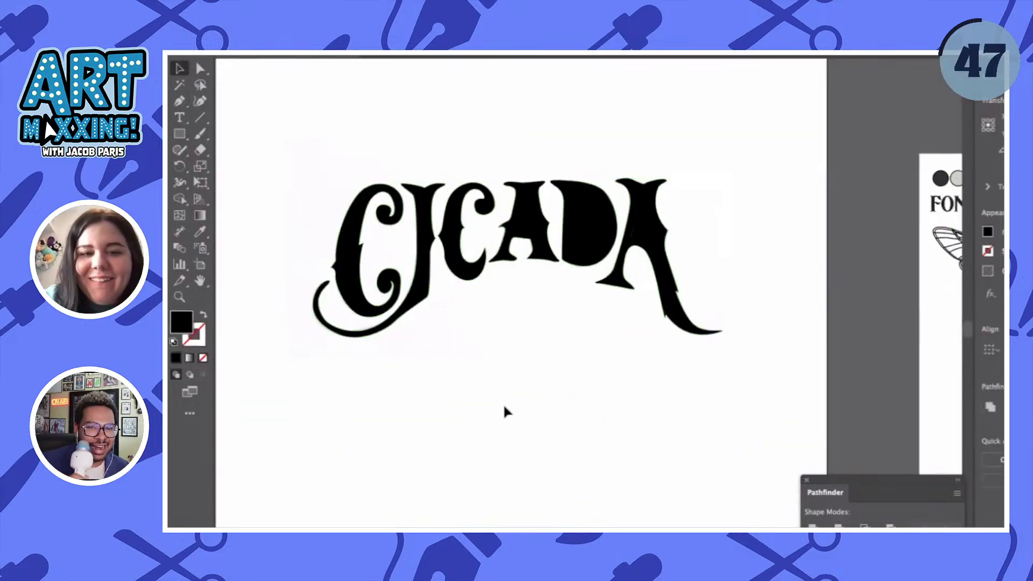
# - Select the first A together with its triangular counter and move the Pathfinder panel beneath the lettering
pyautogui.click(503, 411)
pyautogui.scroll(2, 538, 254)
pyautogui.moveTo(489, 130); pyautogui.dragTo(543, 243)
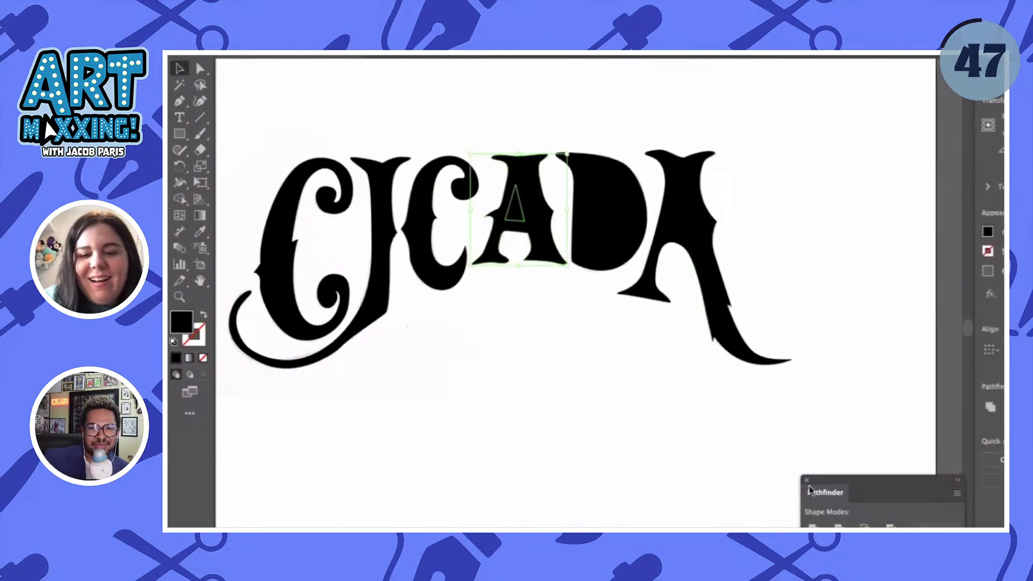
pyautogui.moveTo(825, 492); pyautogui.dragTo(455, 314)
pyautogui.click(495, 351)
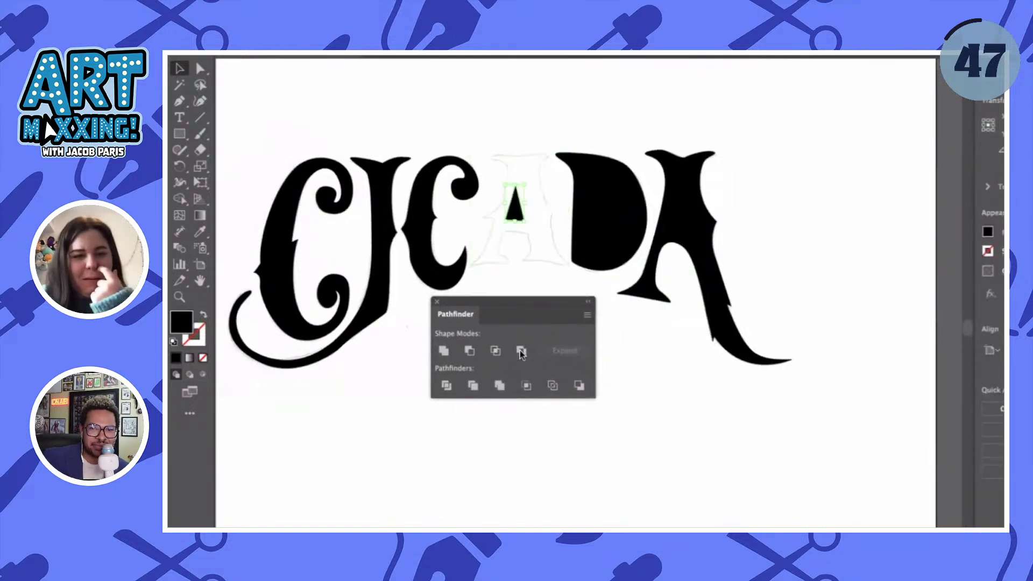
pyautogui.hotkey('ctrl', 'z')
pyautogui.click(521, 350)
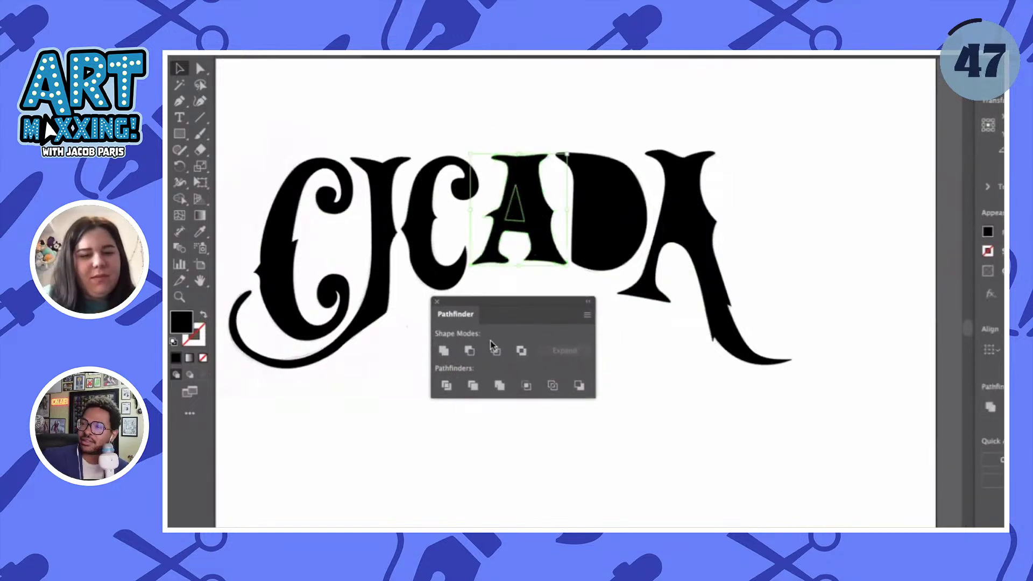
pyautogui.click(444, 350)
pyautogui.hotkey('ctrl', 'shift', 'a')
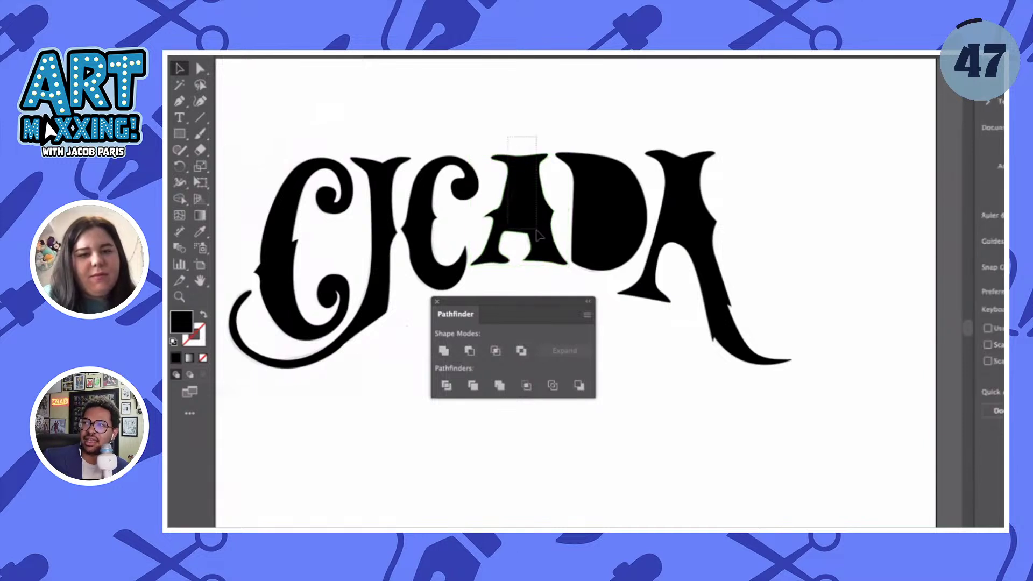
# - Divide the first A by its triangular counter with Pathfinder and delete the triangle piece to open the counter
pyautogui.click(538, 235)
pyautogui.click(446, 386)
pyautogui.click(498, 267)
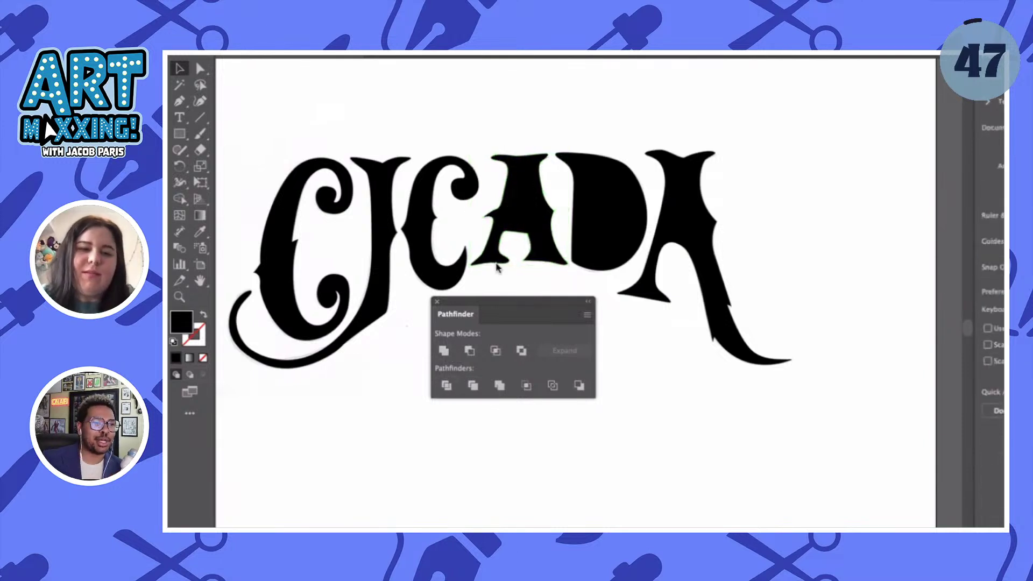
pyautogui.click(519, 216)
pyautogui.press('Delete')
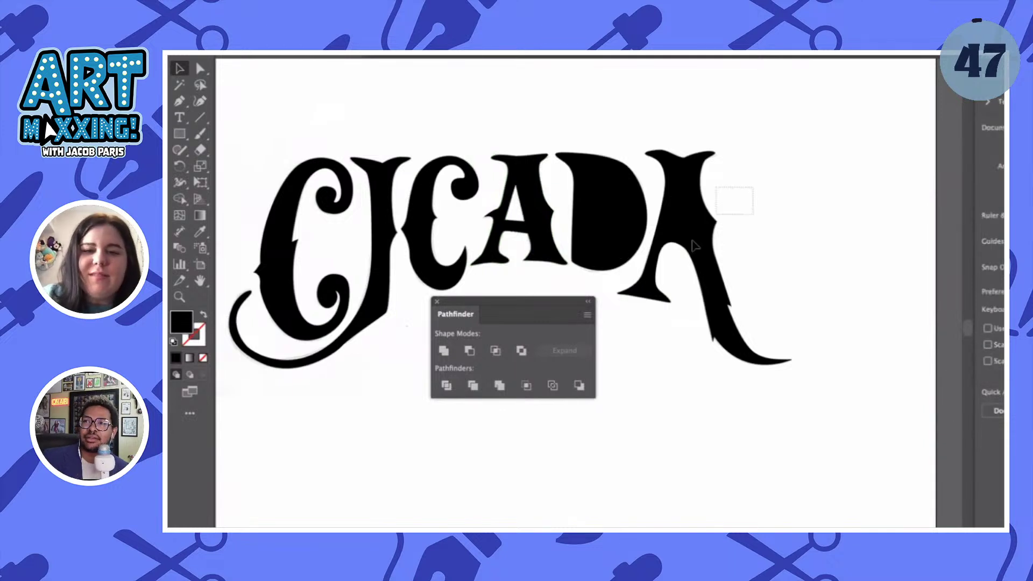
# - Divide the last A by its triangular counter with Pathfinder, delete the triangle piece, and close the Pathfinder panel
pyautogui.click(694, 245)
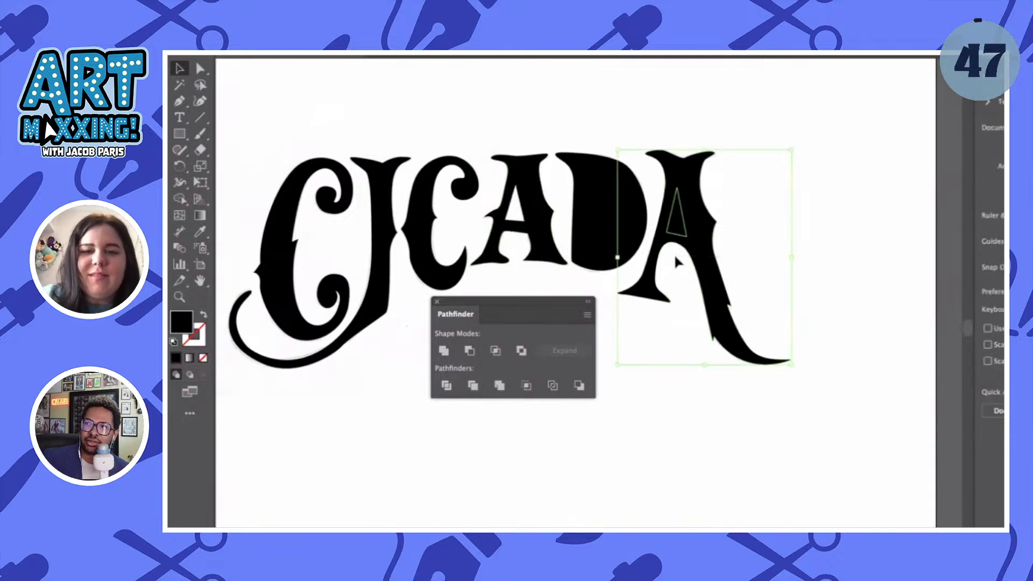
pyautogui.click(446, 385)
pyautogui.click(576, 522)
pyautogui.click(679, 215)
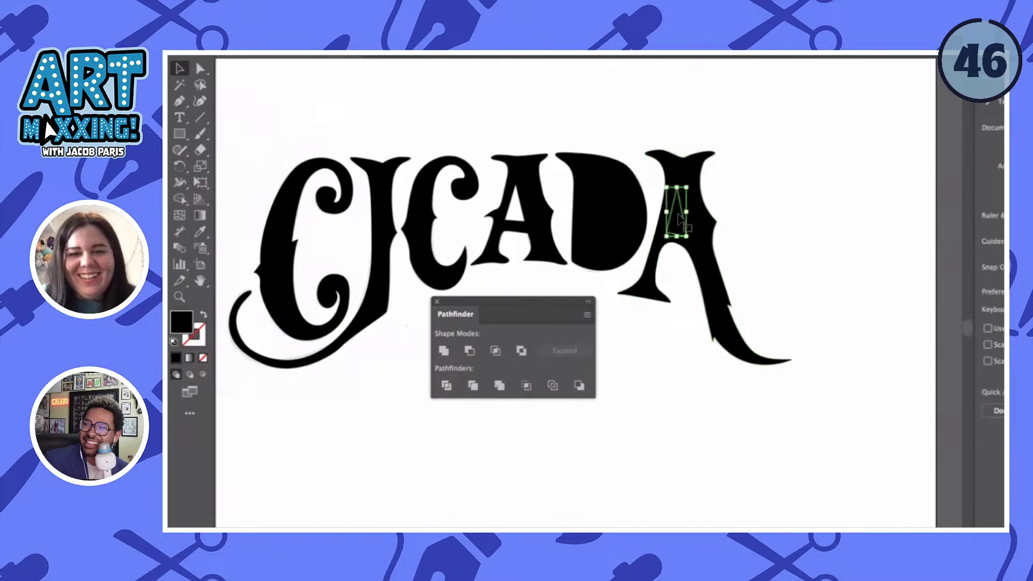
pyautogui.press('Delete')
pyautogui.hotkey('ctrl', '-')
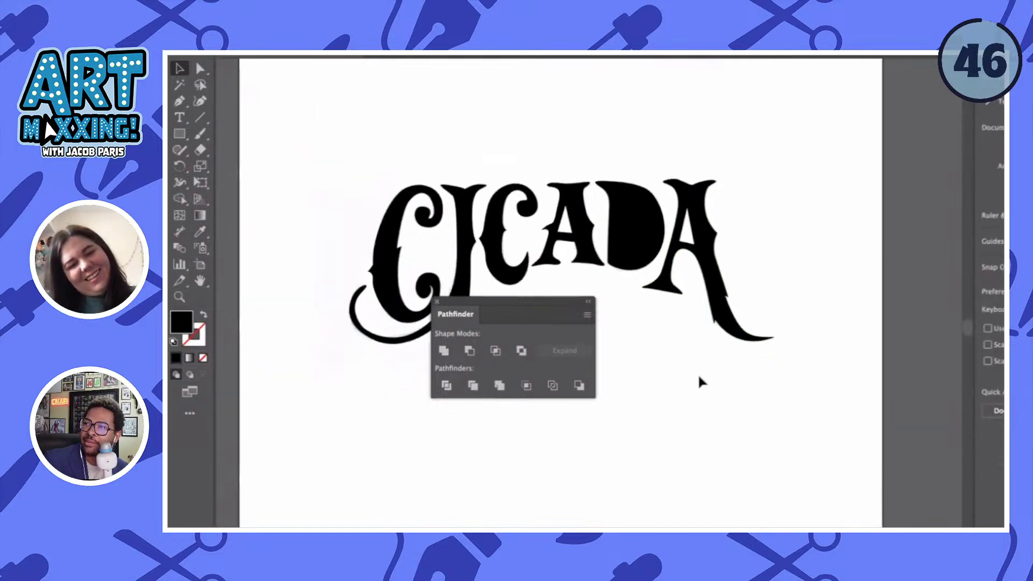
pyautogui.scroll(-3, 700, 382)
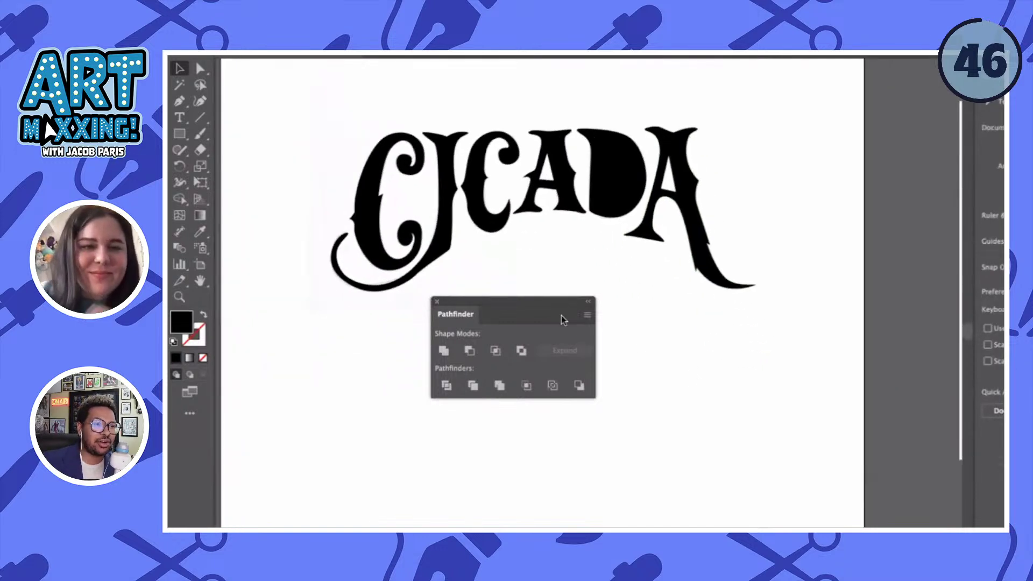
pyautogui.click(436, 302)
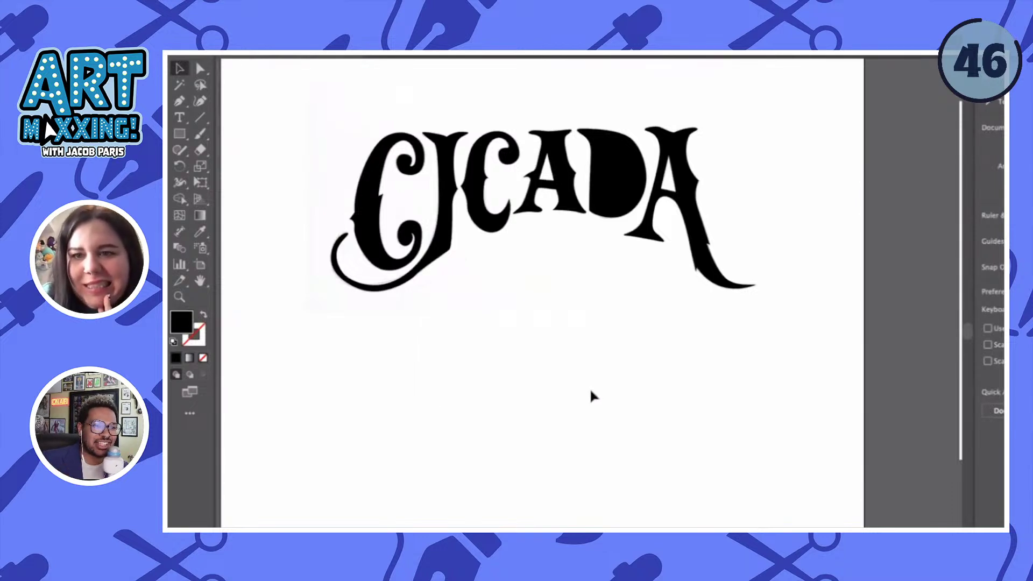
# - Examine the anchor points around the outer spur, inner notch and lower curl of the first C with the Curvature tool
pyautogui.hscroll(-2, 579, 352)
pyautogui.hotkey('ctrl', '+')
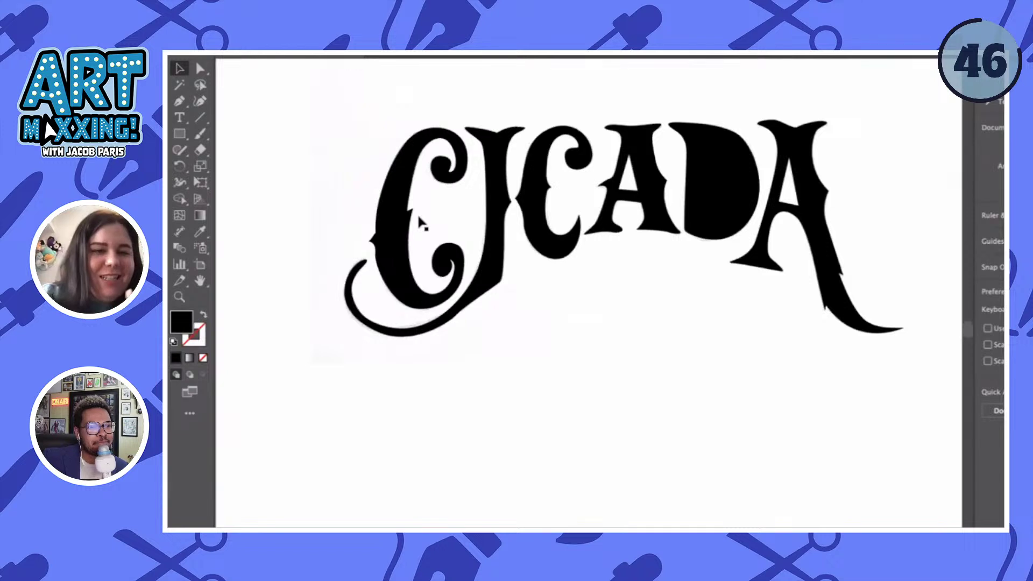
pyautogui.hotkey('ctrl', '+')
pyautogui.click(398, 263)
pyautogui.hotkey('shift', '`')
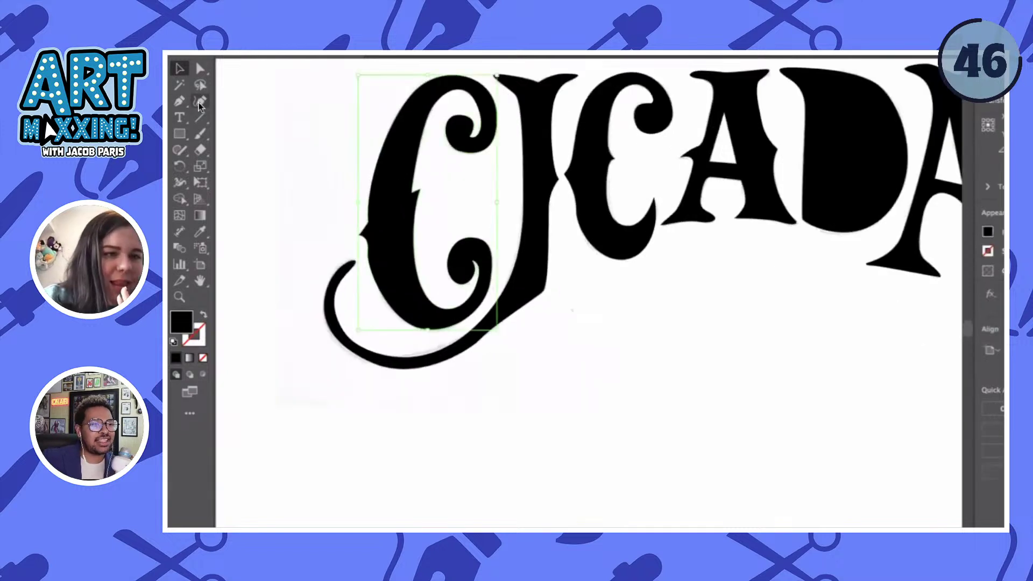
pyautogui.hotkey('ctrl', '+')
pyautogui.hotkey('ctrl', '+')
pyautogui.hotkey('ctrl', '+')
pyautogui.hotkey('ctrl', '+')
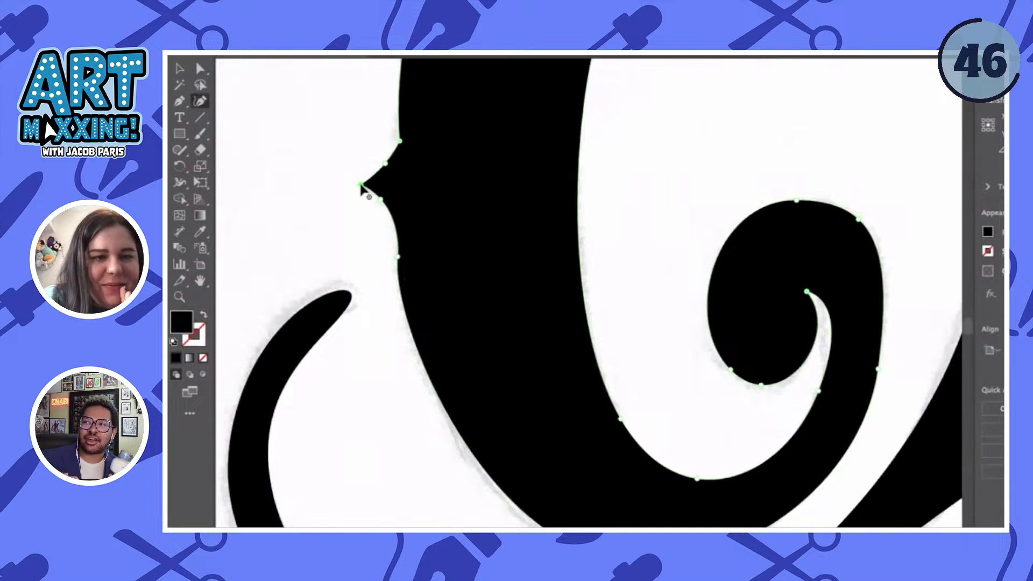
pyautogui.scroll(-1, 409, 272)
pyautogui.scroll(-1, 409, 272)
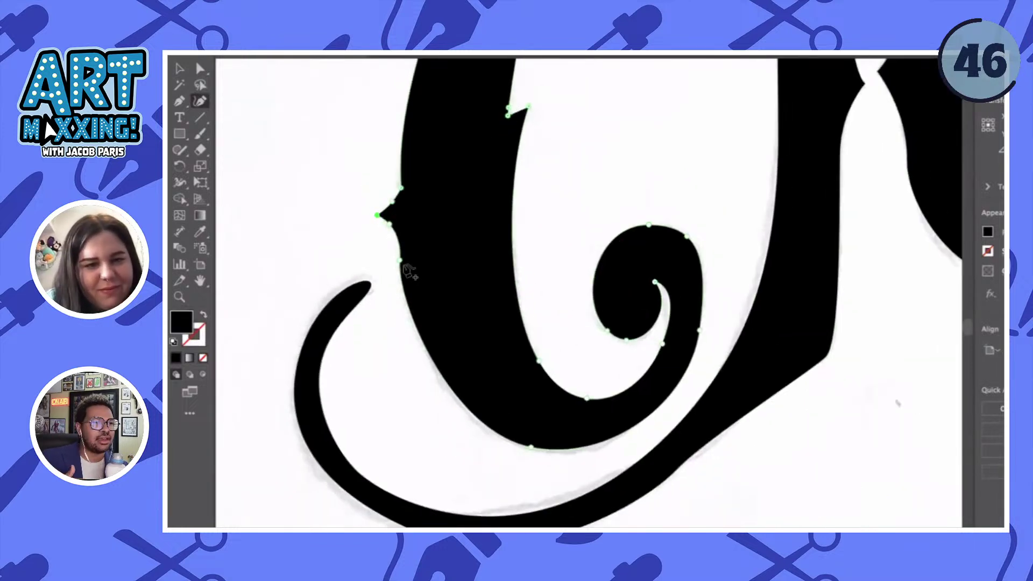
pyautogui.scroll(-2, 401, 263)
pyautogui.press('v')
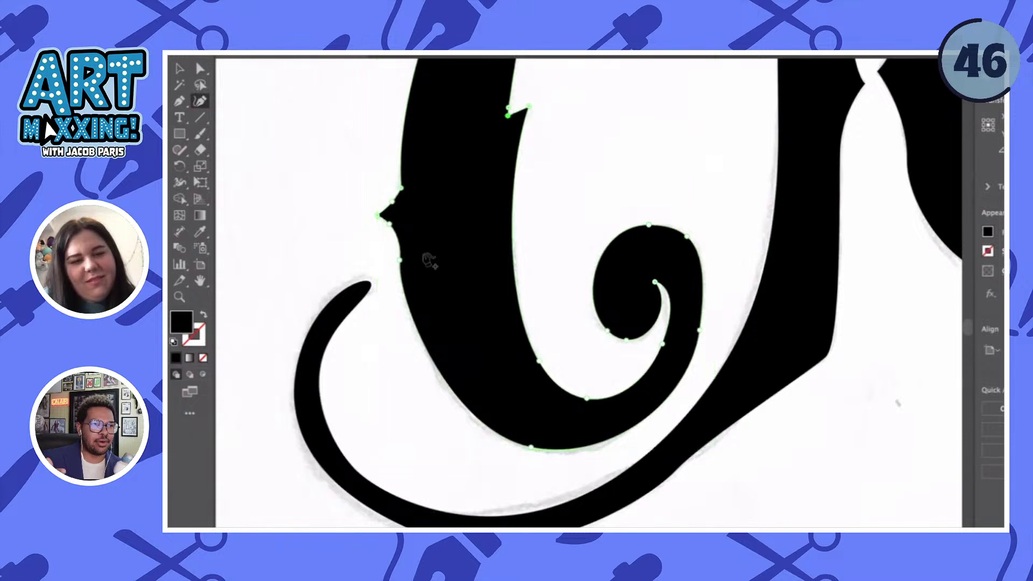
pyautogui.click(622, 212)
pyautogui.scroll(-2, 622, 211)
pyautogui.scroll(-3, 623, 212)
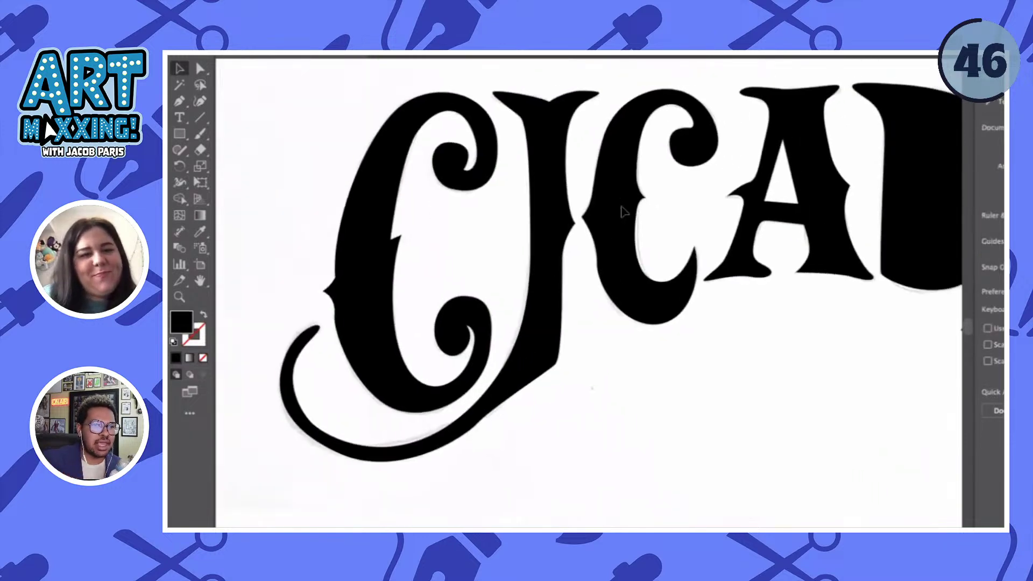
# - Select the second C and delete the anchor points forming the pointed spur on its outer left edge
pyautogui.hscroll(2, 496, 338)
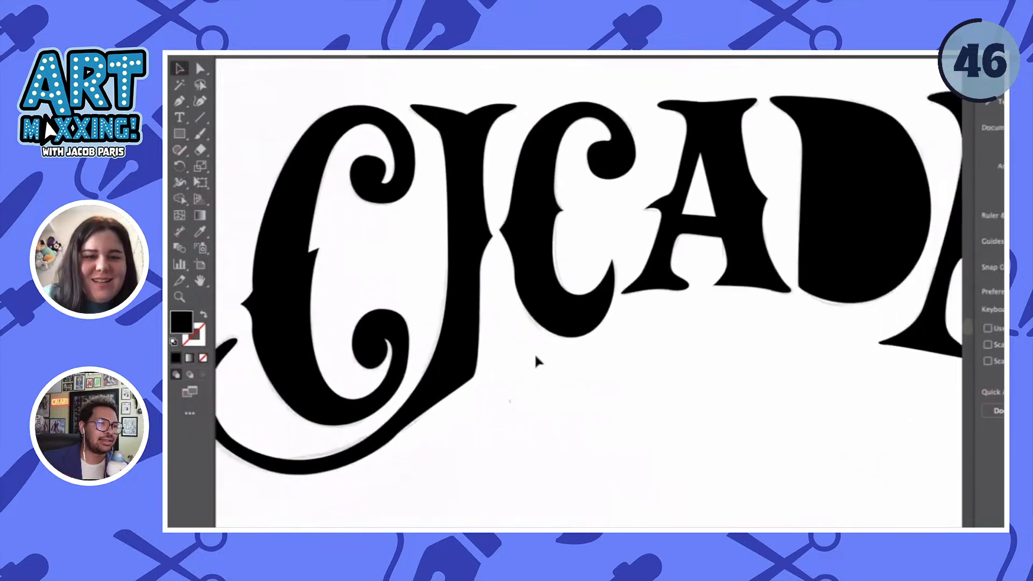
pyautogui.click(557, 331)
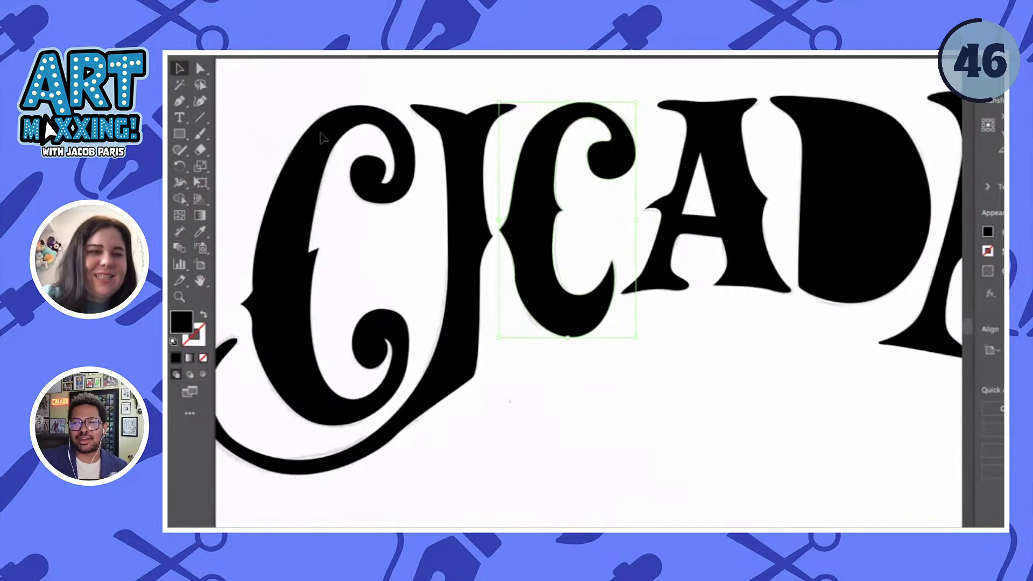
pyautogui.click(200, 101)
pyautogui.scroll(3, 530, 315)
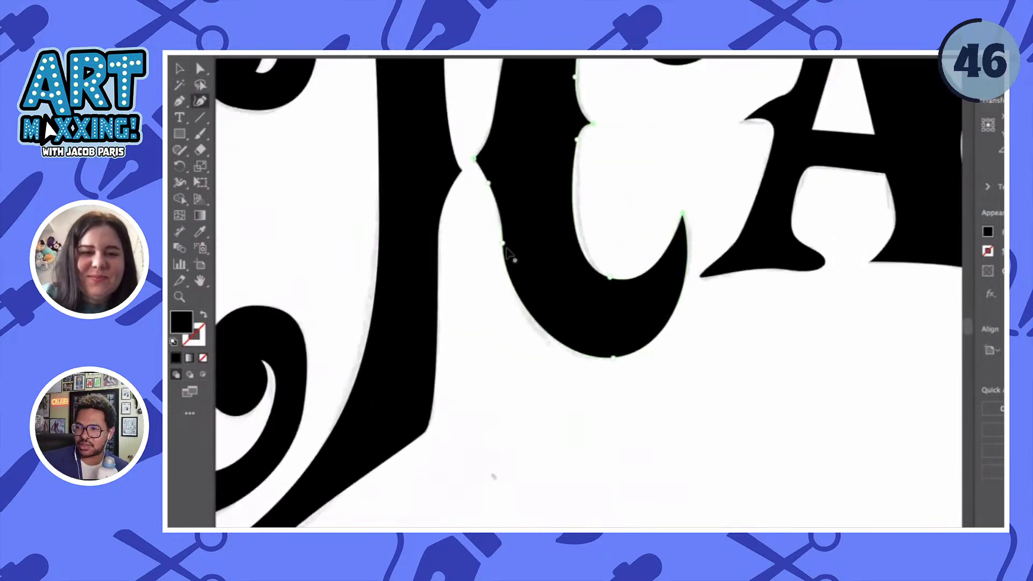
pyautogui.click(504, 241)
pyautogui.press('Delete')
pyautogui.scroll(2, 502, 235)
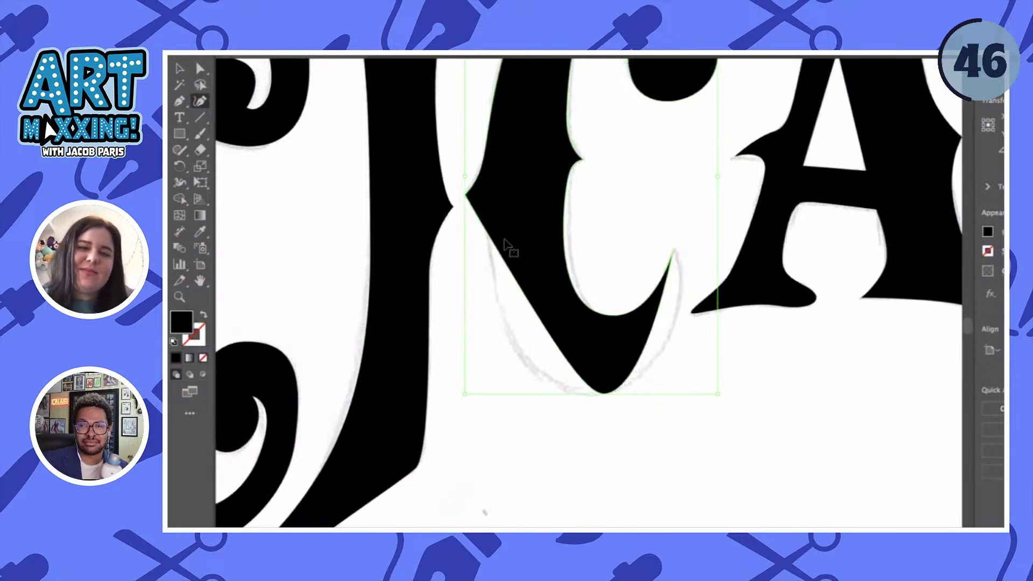
pyautogui.hotkey('ctrl', 'z')
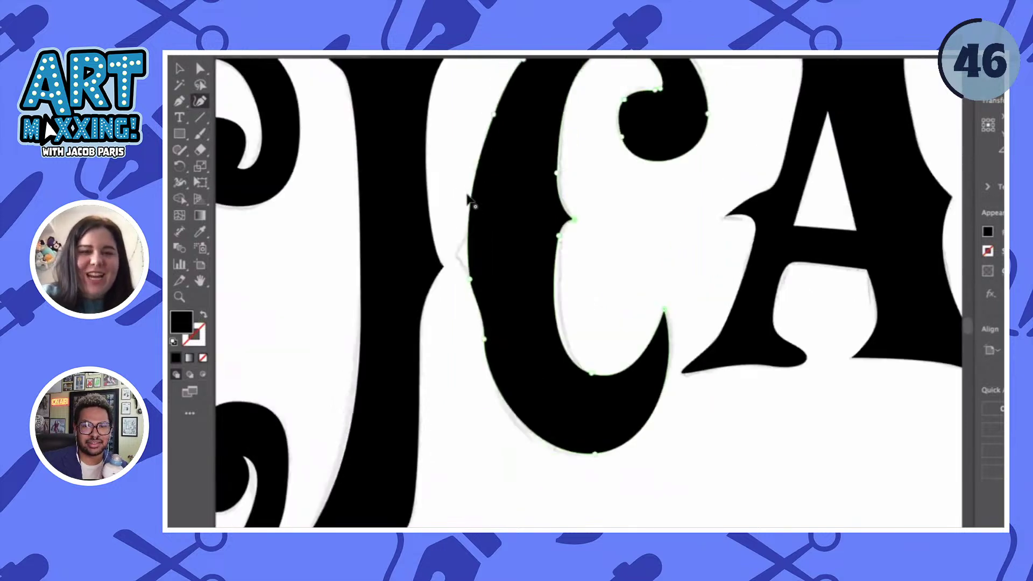
pyautogui.scroll(3, 472, 201)
pyautogui.click(467, 309)
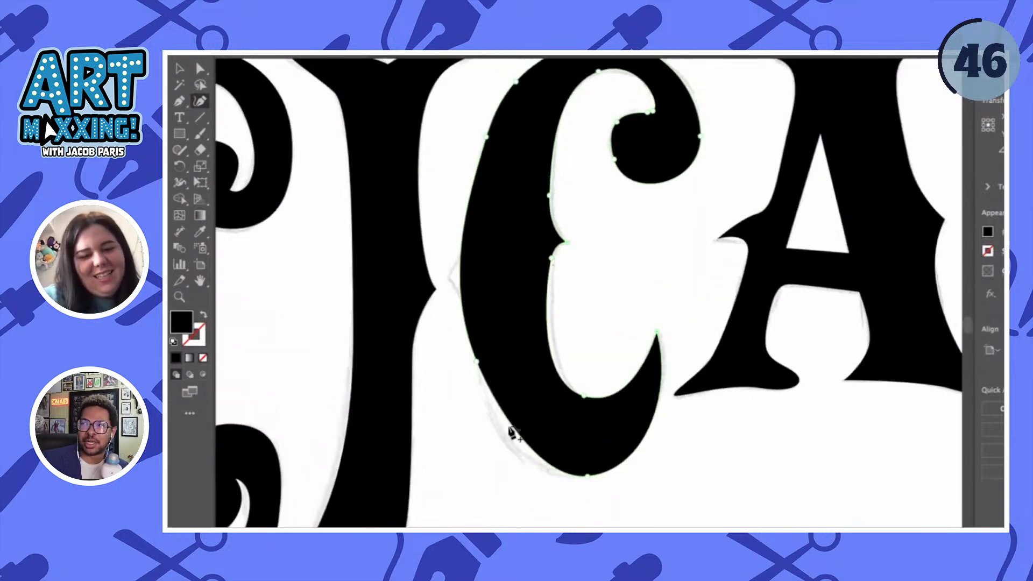
# - Add a curve point on the second C's lower-left outer edge, shift it to follow the sketch, and deselect the letter
pyautogui.scroll(-2, 511, 413)
pyautogui.click(517, 444)
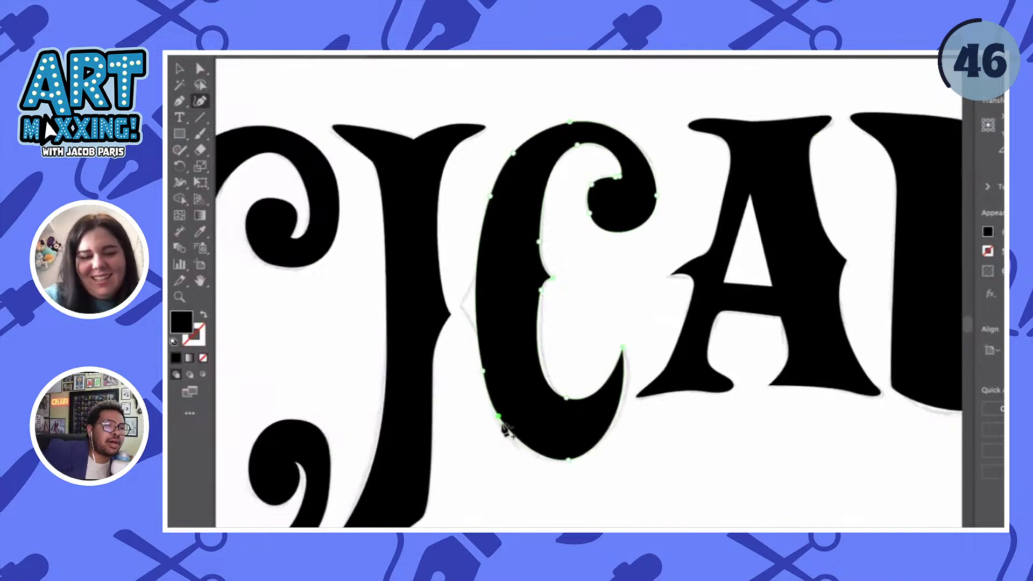
pyautogui.moveTo(518, 444); pyautogui.dragTo(523, 447)
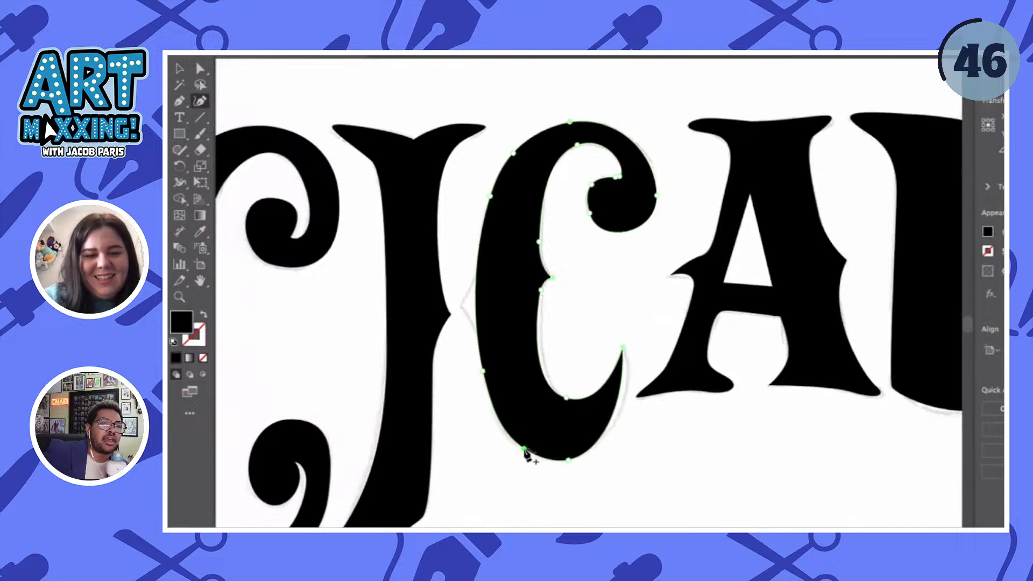
pyautogui.press('v')
pyautogui.click(588, 299)
pyautogui.scroll(-3, 592, 299)
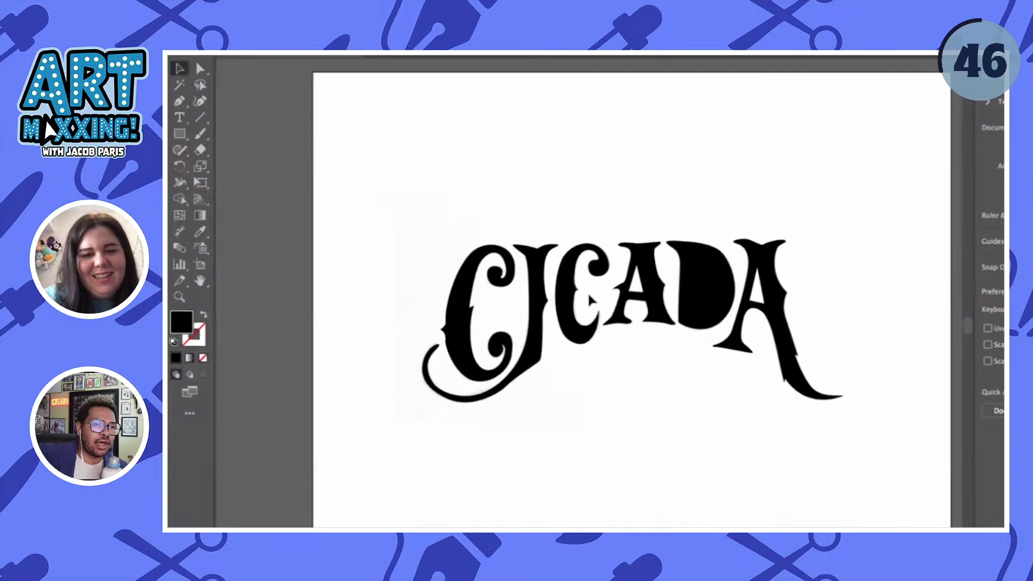
# - Select the counter shape inside the D and delete it
pyautogui.hscroll(2, 592, 296)
pyautogui.scroll(-2, 592, 296)
pyautogui.click(651, 244)
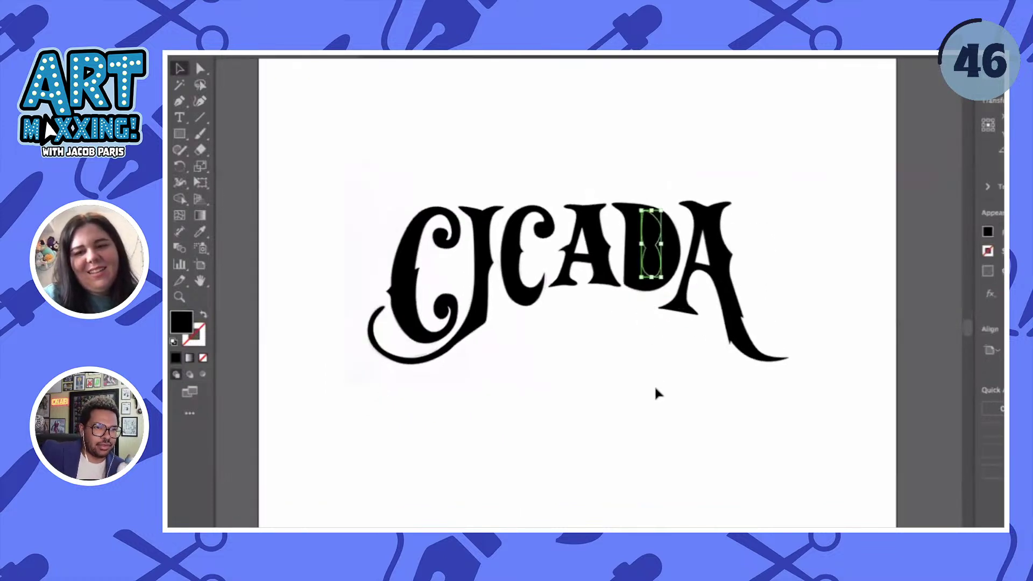
pyautogui.press('Delete')
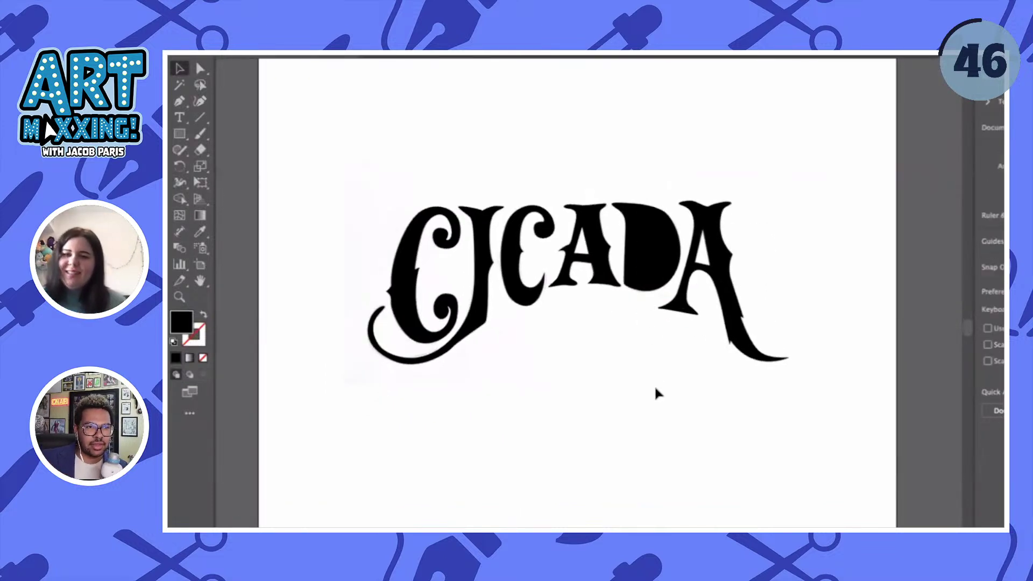
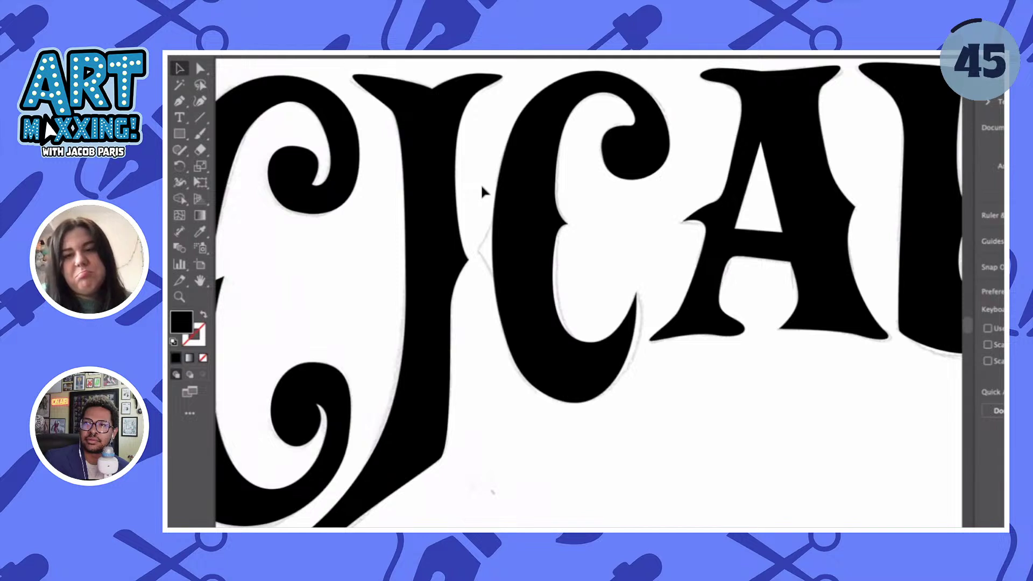
# - Try to redraw the pointed spur on the second C's left edge freehand with the Pencil tool, and deselect the letter
pyautogui.click(491, 235)
pyautogui.scroll(2, 491, 235)
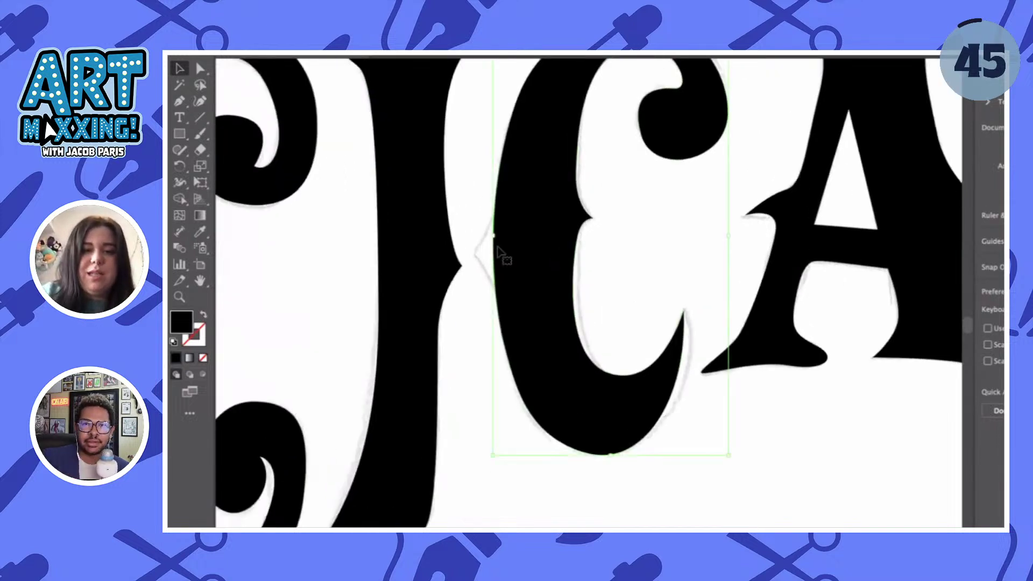
pyautogui.press('n')
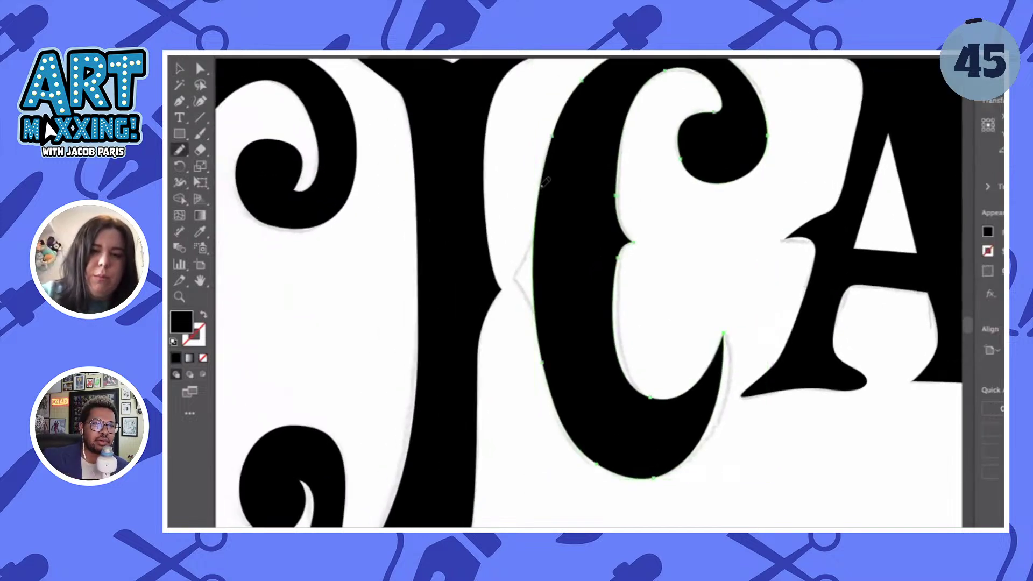
pyautogui.moveTo(555, 134)
pyautogui.mouseDown()
pyautogui.moveTo(549, 210)
pyautogui.moveTo(525, 266)
pyautogui.moveTo(559, 398)
pyautogui.mouseUp()
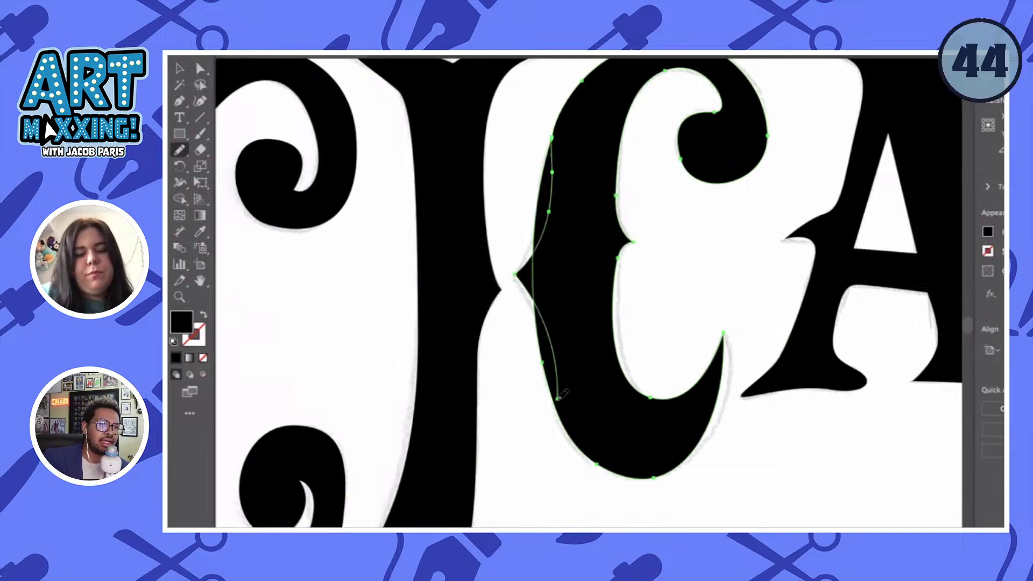
pyautogui.press('v')
pyautogui.hotkey('ctrl', 'shift', 'a')
pyautogui.hotkey('ctrl', '-')
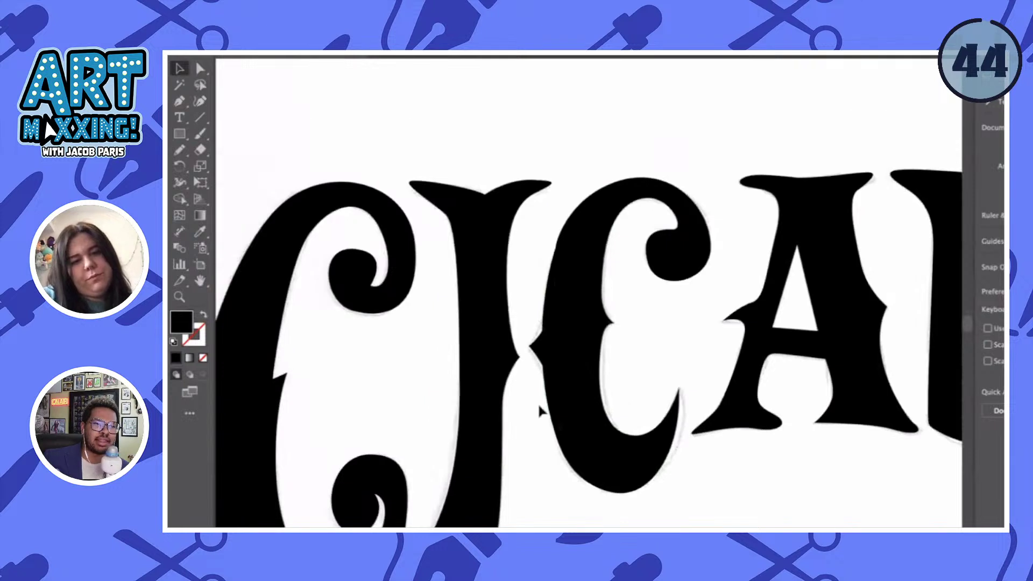
# - Undo the Pencil-drawn spur on the second C and leave the letter's isolation mode
pyautogui.scroll(2, 538, 403)
pyautogui.click(537, 331)
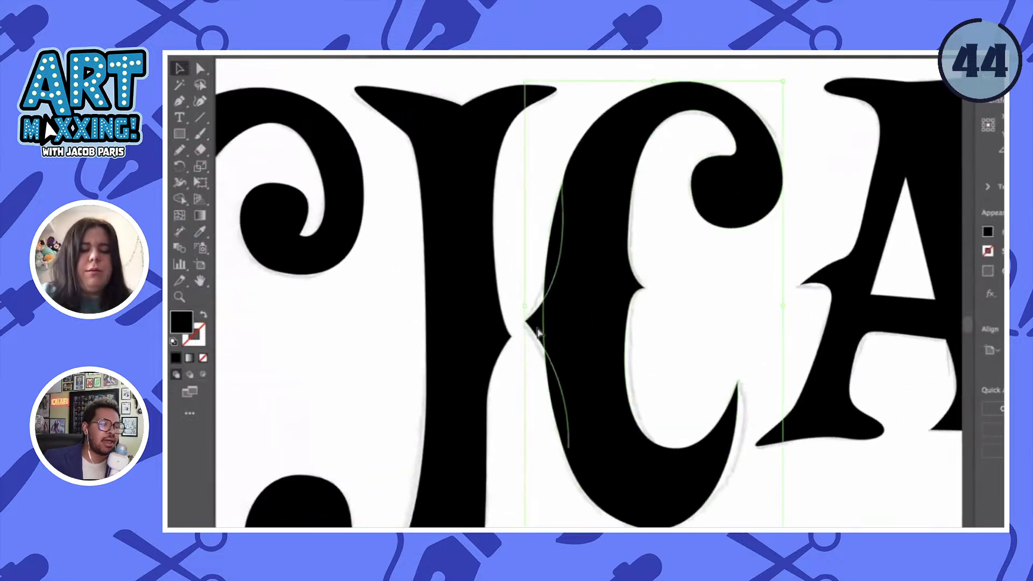
pyautogui.doubleClick(602, 295)
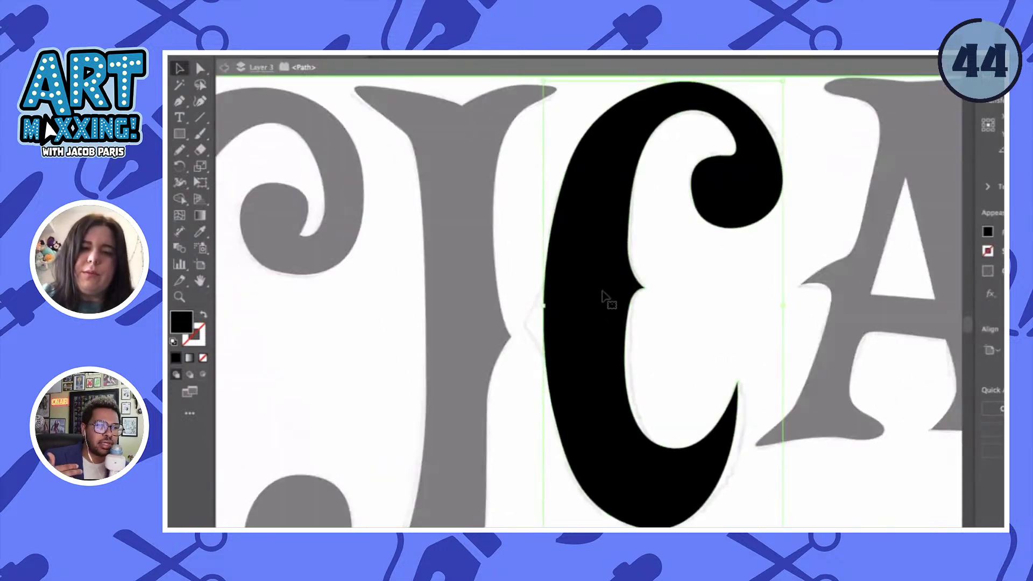
pyautogui.doubleClick(687, 300)
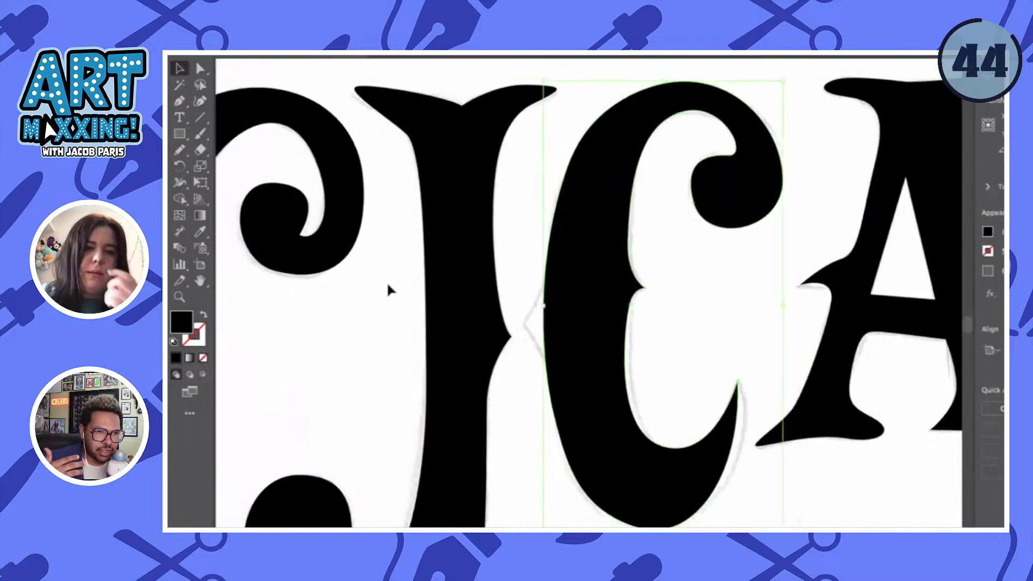
pyautogui.click(528, 295)
pyautogui.click(569, 291)
pyautogui.press('p')
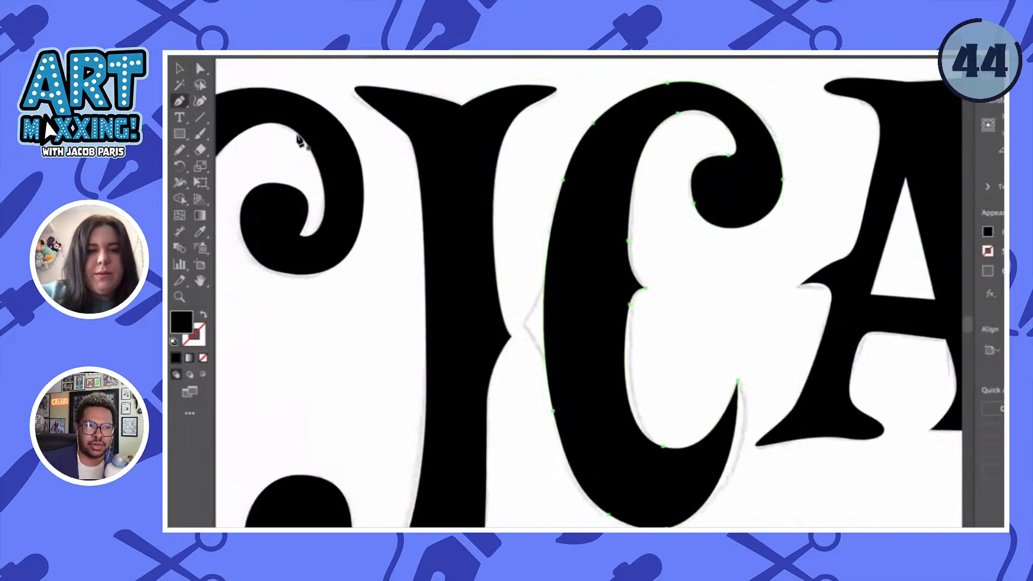
pyautogui.press('v')
# - Draw a closed pointed spur shape with the Pen tool over the second C's left edge, following the sketch, and deselect it
pyautogui.scroll(1, 579, 323)
pyautogui.press('p')
pyautogui.click(559, 168)
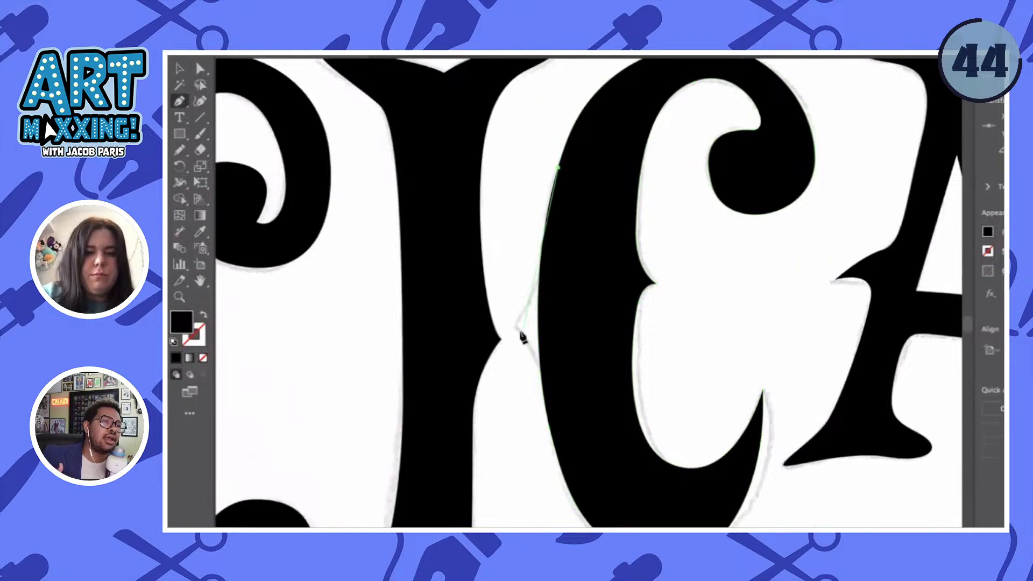
pyautogui.moveTo(516, 324); pyautogui.dragTo(487, 360)
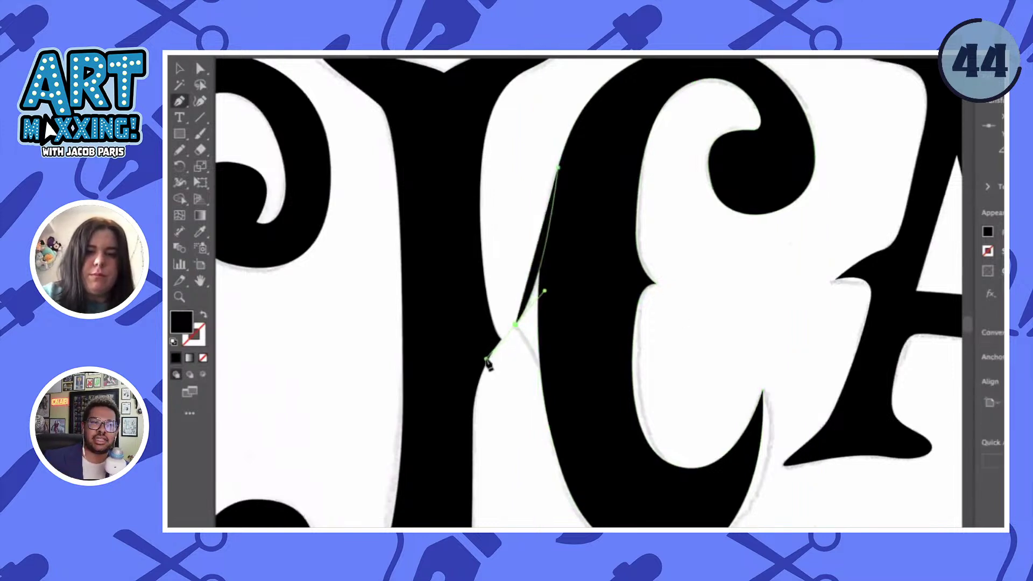
pyautogui.click(554, 432)
pyautogui.moveTo(556, 434)
pyautogui.mouseDown()
pyautogui.moveTo(562, 491)
pyautogui.moveTo(554, 431)
pyautogui.mouseUp()
pyautogui.click(560, 168)
pyautogui.press('v')
pyautogui.click(719, 263)
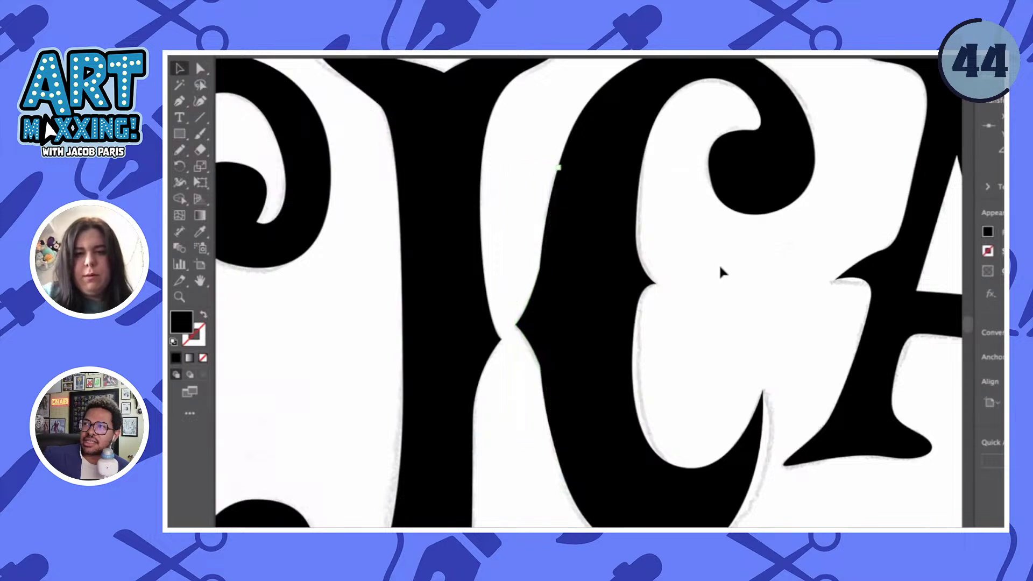
pyautogui.scroll(-4, 719, 266)
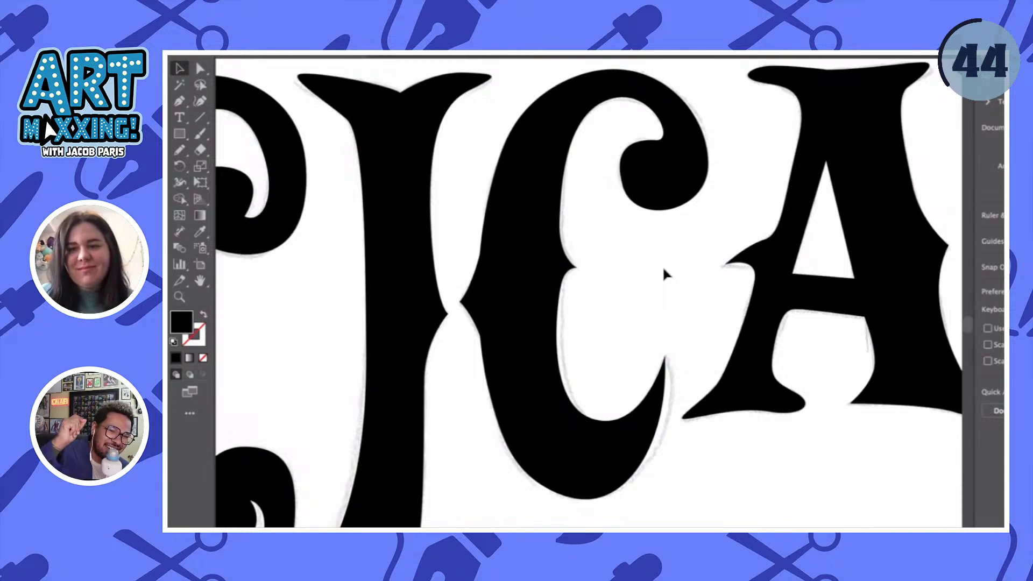
# - Select the first C and adjust the anchor just above its left spur with the Curvature tool
pyautogui.scroll(-2, 663, 266)
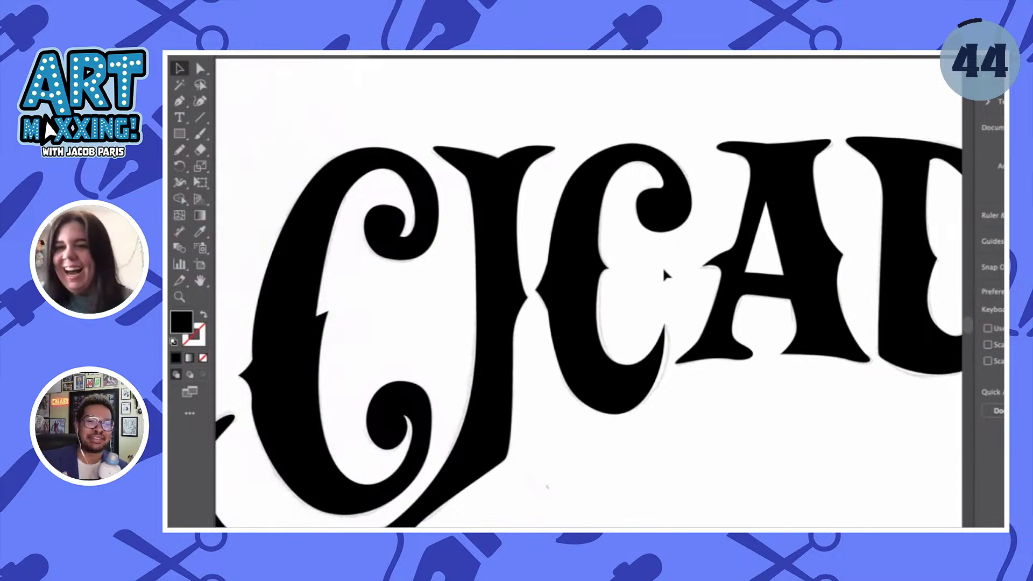
pyautogui.scroll(-3, 663, 266)
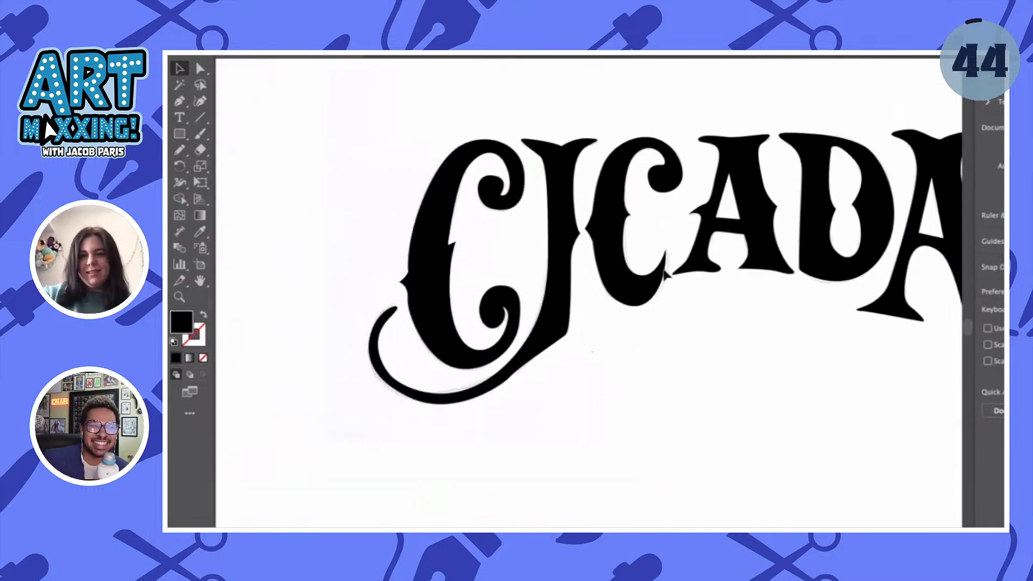
pyautogui.hscroll(2, 667, 275)
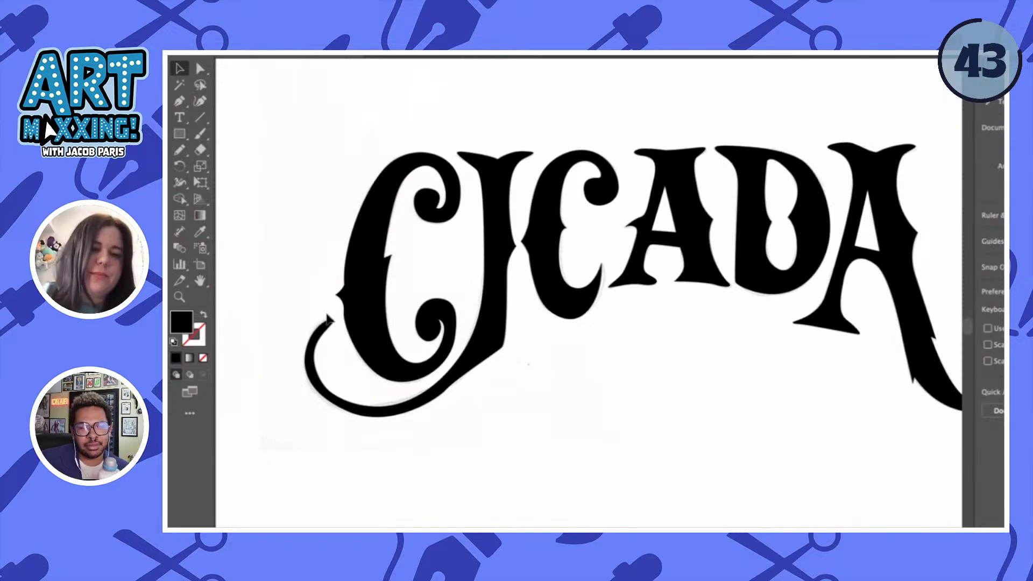
pyautogui.scroll(3, 331, 319)
pyautogui.click(379, 320)
pyautogui.click(200, 101)
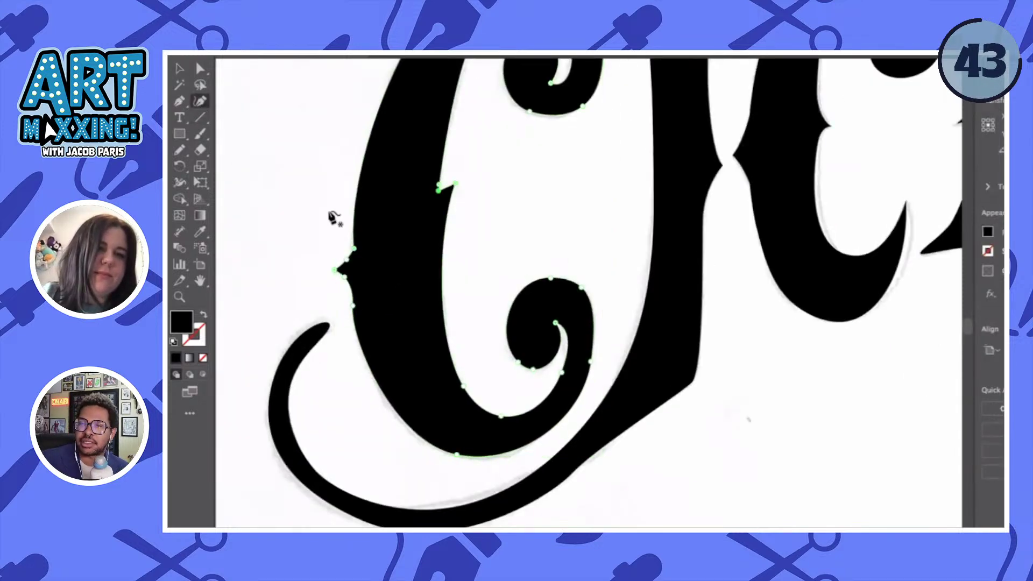
pyautogui.scroll(3, 334, 219)
pyautogui.moveTo(375, 278); pyautogui.dragTo(390, 282)
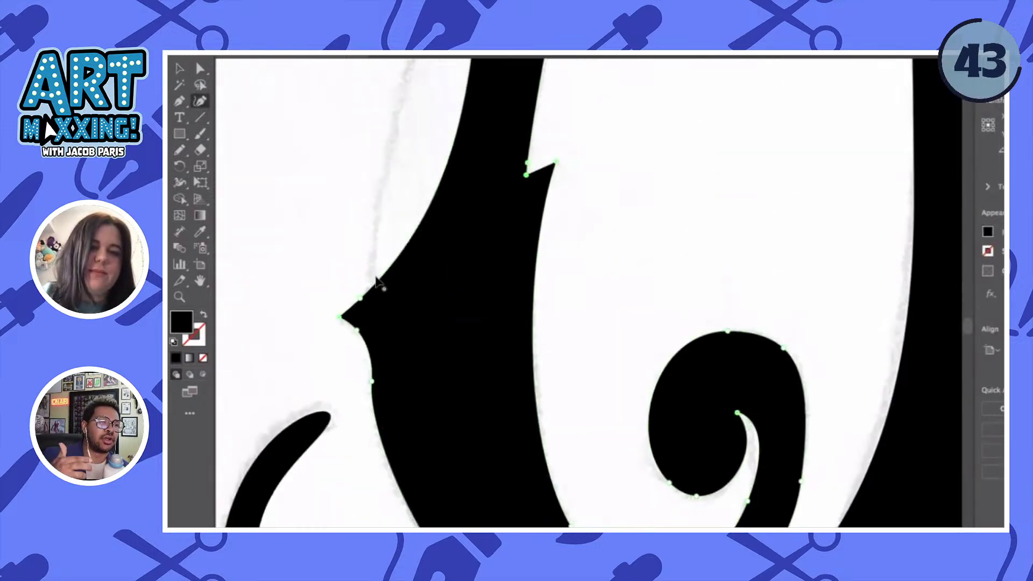
pyautogui.scroll(-4, 376, 290)
pyautogui.scroll(2, 406, 334)
pyautogui.click(405, 358)
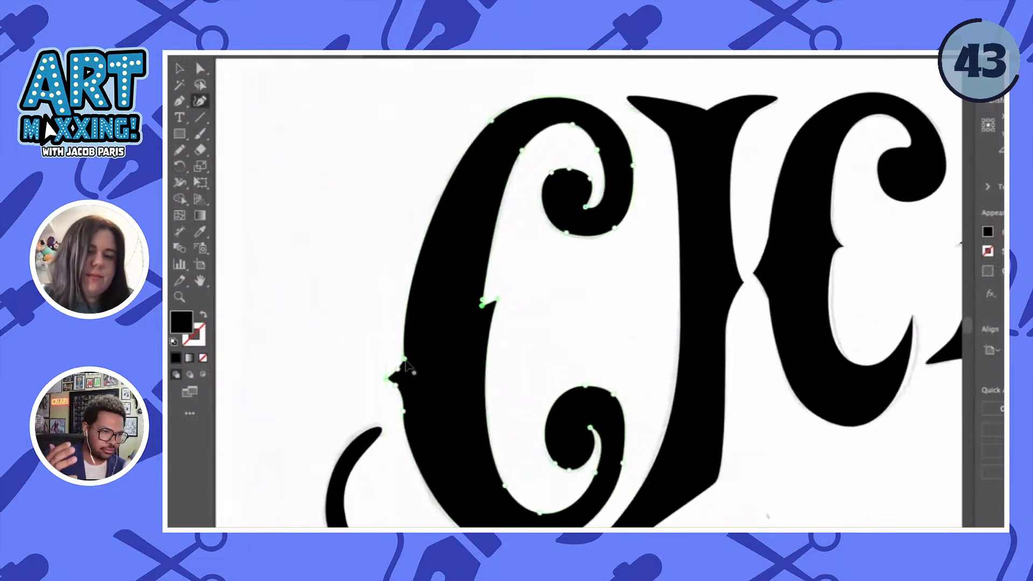
# - Add and shape curve points on the first C's outer edge above the left spur to follow the sketch
pyautogui.moveTo(408, 353); pyautogui.dragTo(406, 314)
pyautogui.scroll(2, 411, 334)
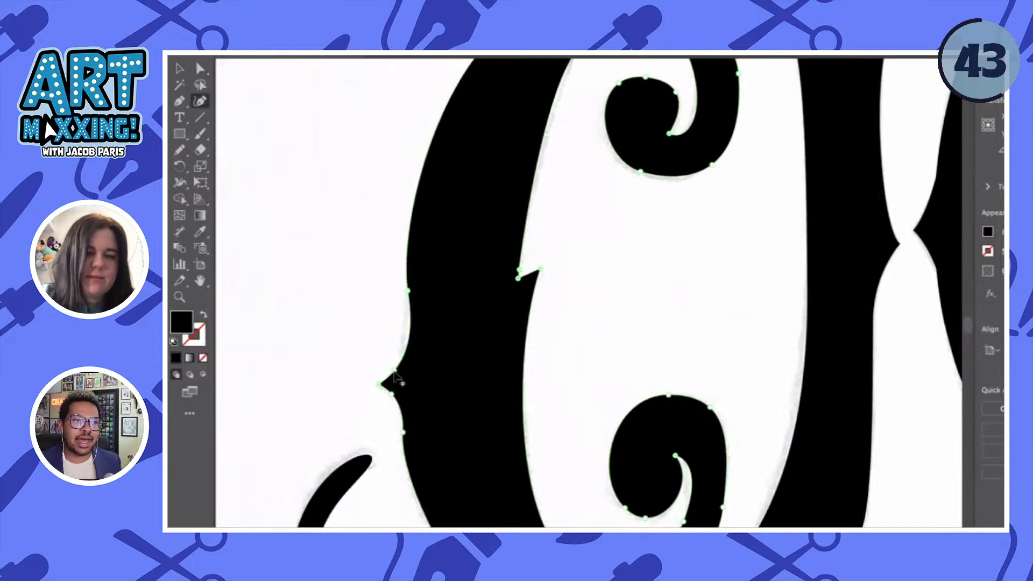
pyautogui.moveTo(401, 365); pyautogui.dragTo(405, 325)
# - Reshape the top outer curve of the first C to match the sketched outline
pyautogui.scroll(-3, 409, 334)
pyautogui.scroll(3, 473, 202)
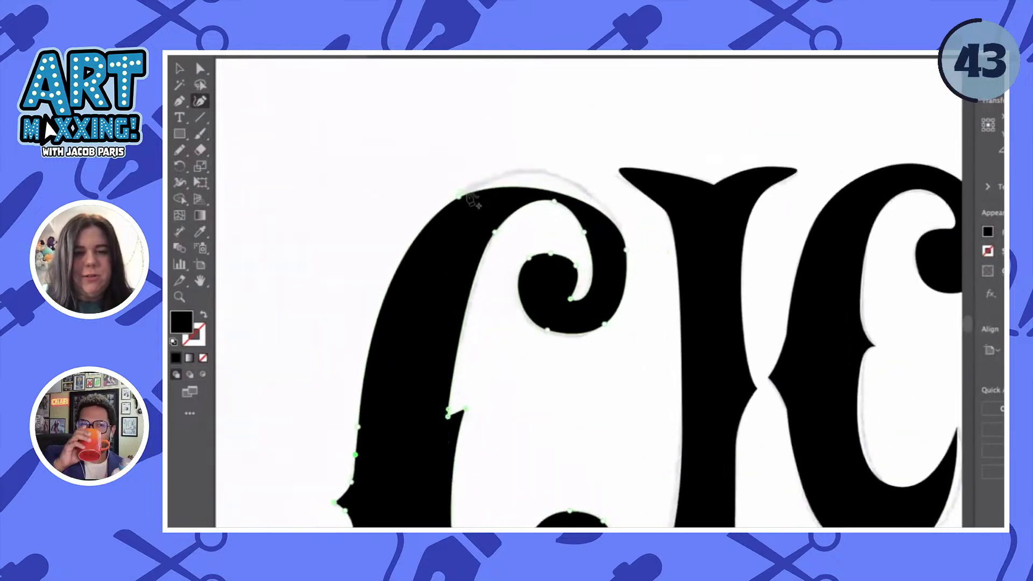
pyautogui.moveTo(470, 195); pyautogui.dragTo(514, 171)
pyautogui.scroll(-3, 514, 172)
pyautogui.press('v')
# - Refine the first C's outer edge just below the left spur by moving its anchor down and adding a curve point, and deselect the letter
pyautogui.click(498, 341)
pyautogui.click(200, 101)
pyautogui.scroll(5, 420, 339)
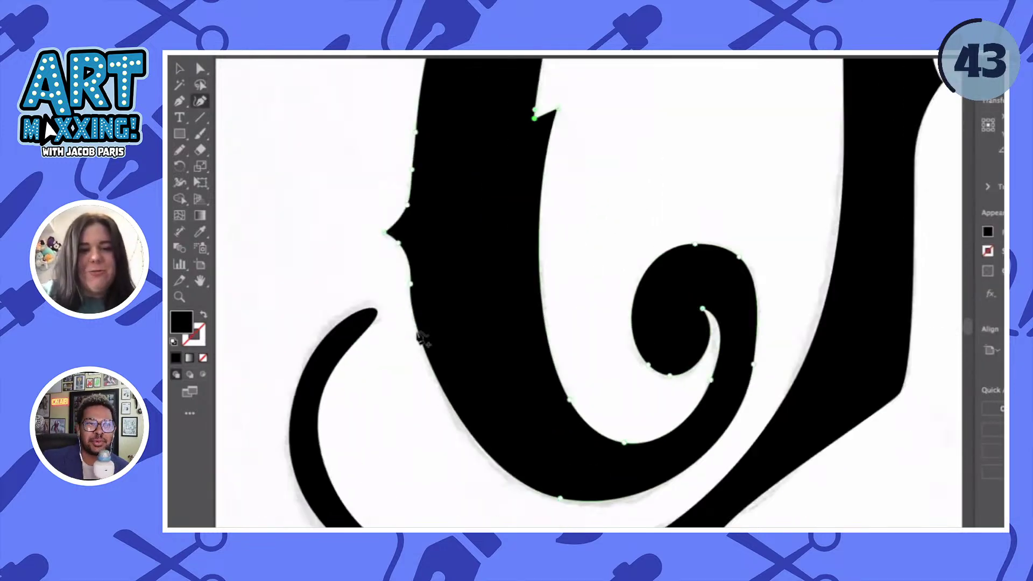
pyautogui.moveTo(413, 284); pyautogui.dragTo(415, 304)
pyautogui.scroll(2, 410, 266)
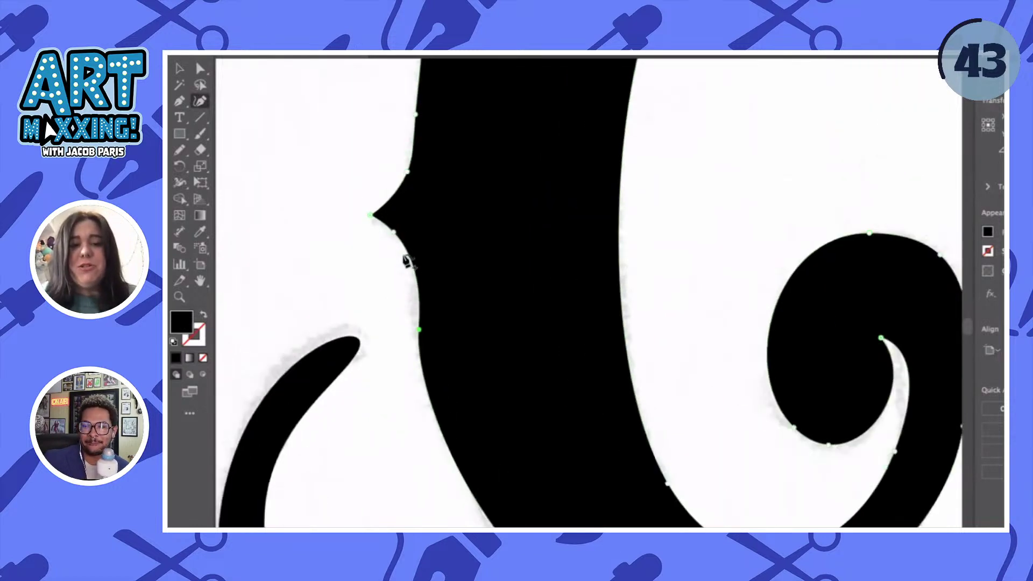
pyautogui.click(403, 244)
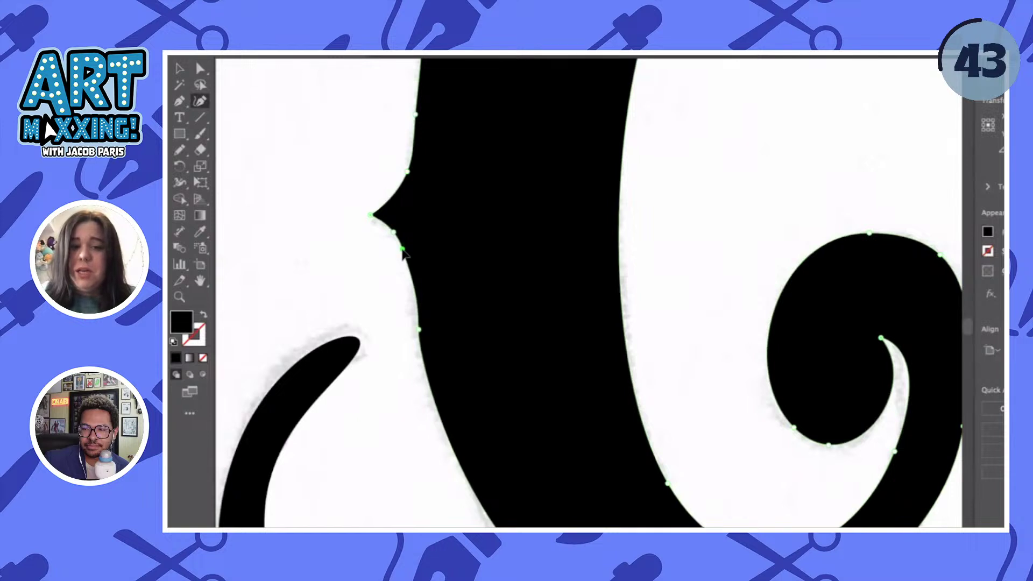
pyautogui.scroll(-2, 403, 253)
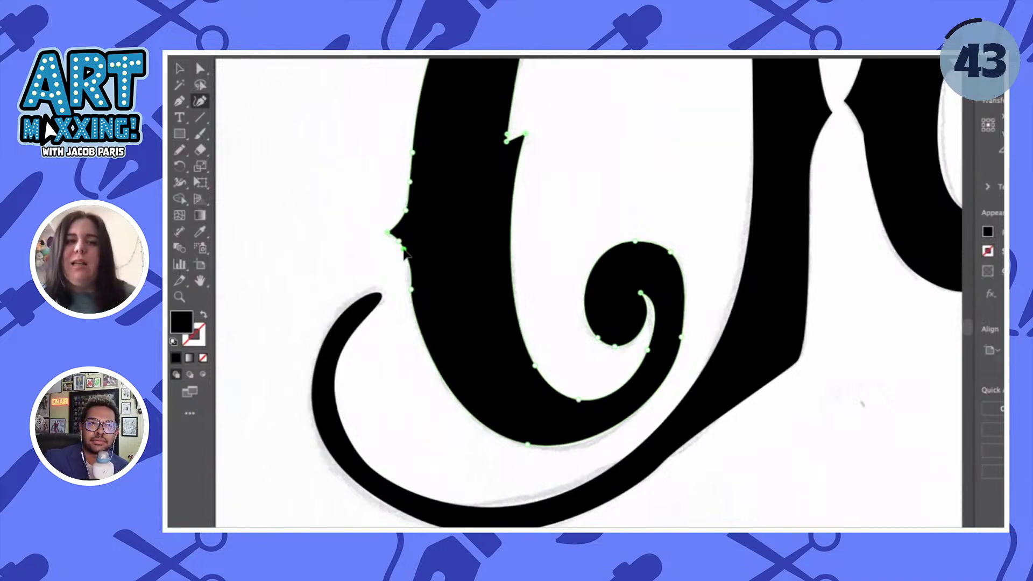
pyautogui.scroll(1, 401, 302)
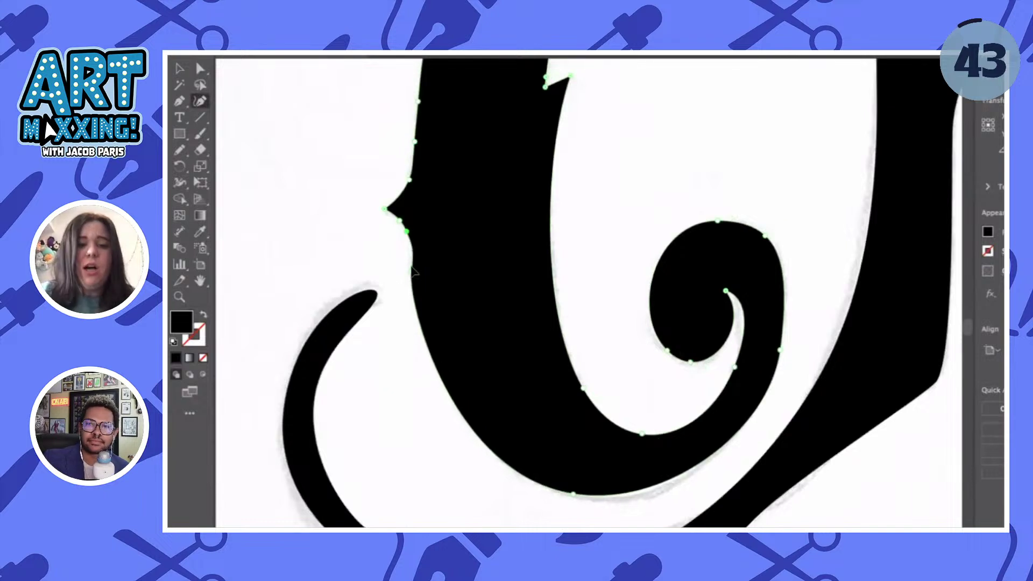
pyautogui.scroll(-2, 538, 265)
pyautogui.press('v')
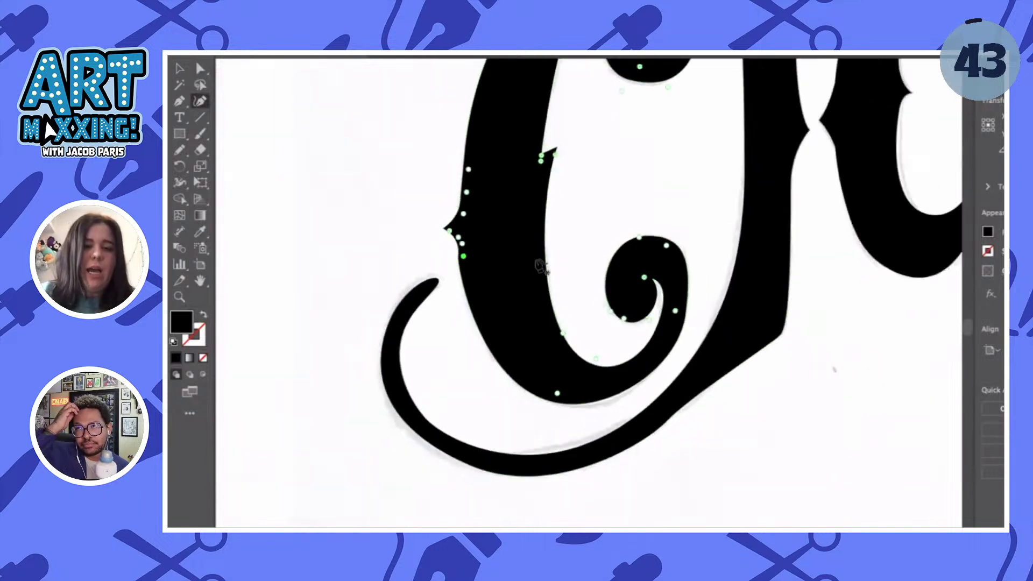
pyautogui.click(580, 213)
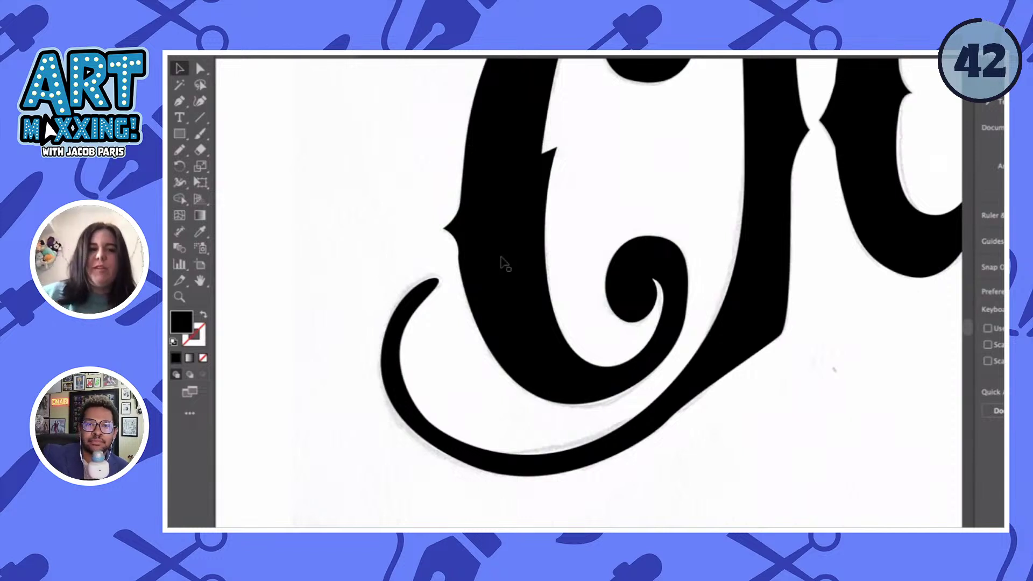
pyautogui.scroll(5, 504, 263)
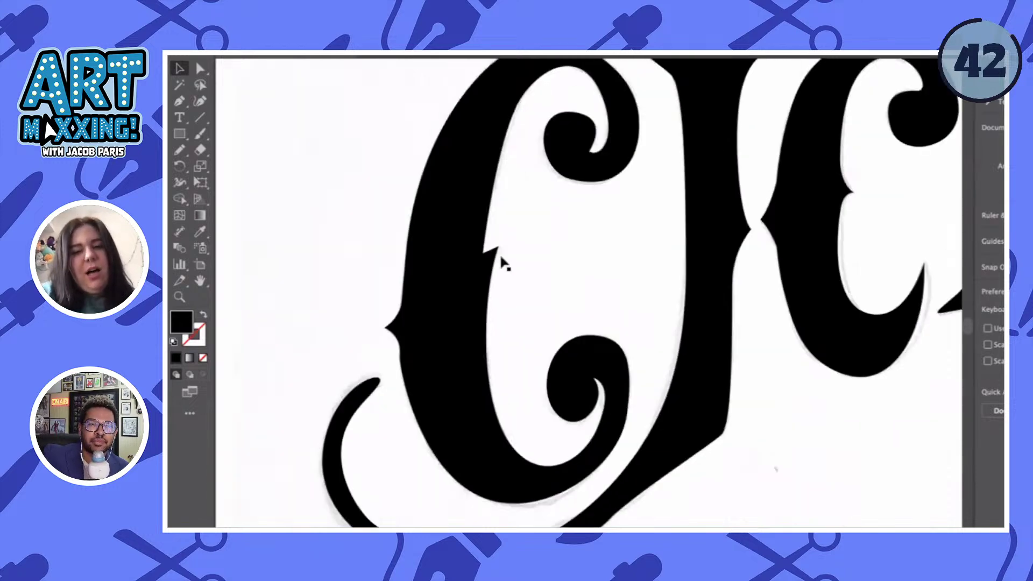
pyautogui.scroll(-5, 504, 264)
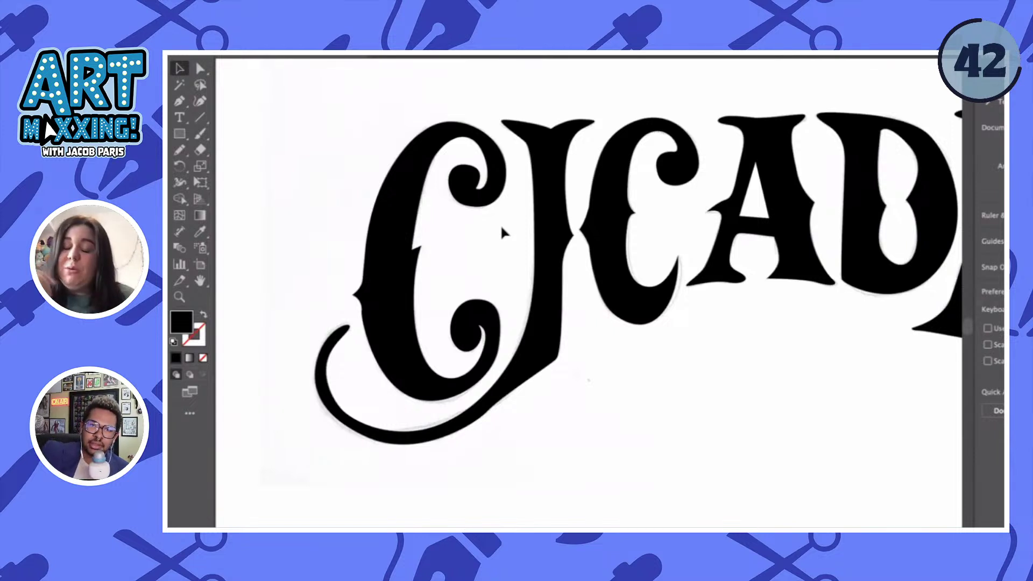
pyautogui.scroll(-4, 501, 224)
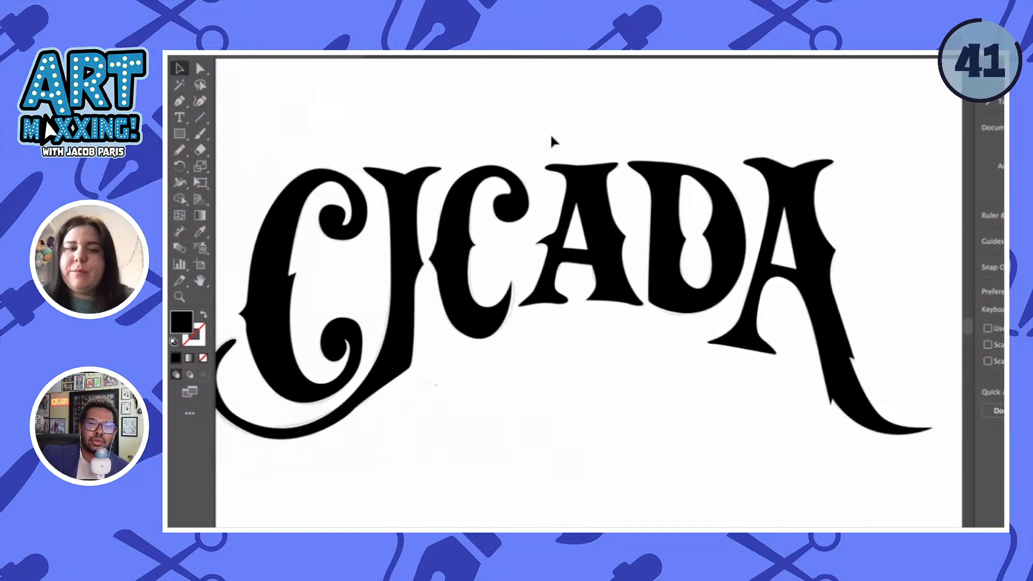
pyautogui.scroll(2, 551, 141)
pyautogui.hscroll(-3, 551, 141)
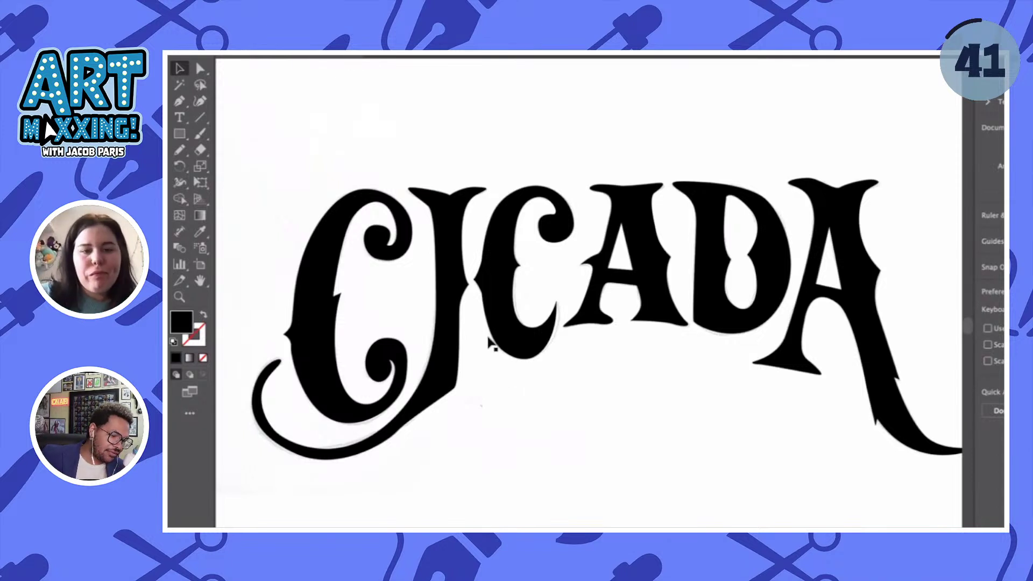
# - Select the I and reshape the right edge of its stem below the pointed spur with the Curvature tool
pyautogui.click(480, 328)
pyautogui.scroll(2, 480, 329)
pyautogui.click(200, 101)
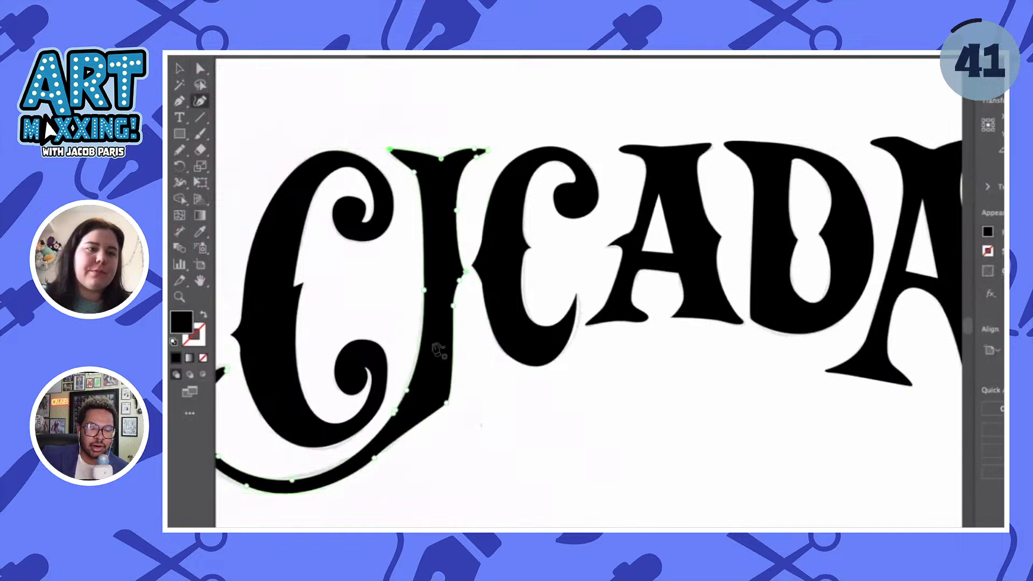
pyautogui.scroll(4, 458, 308)
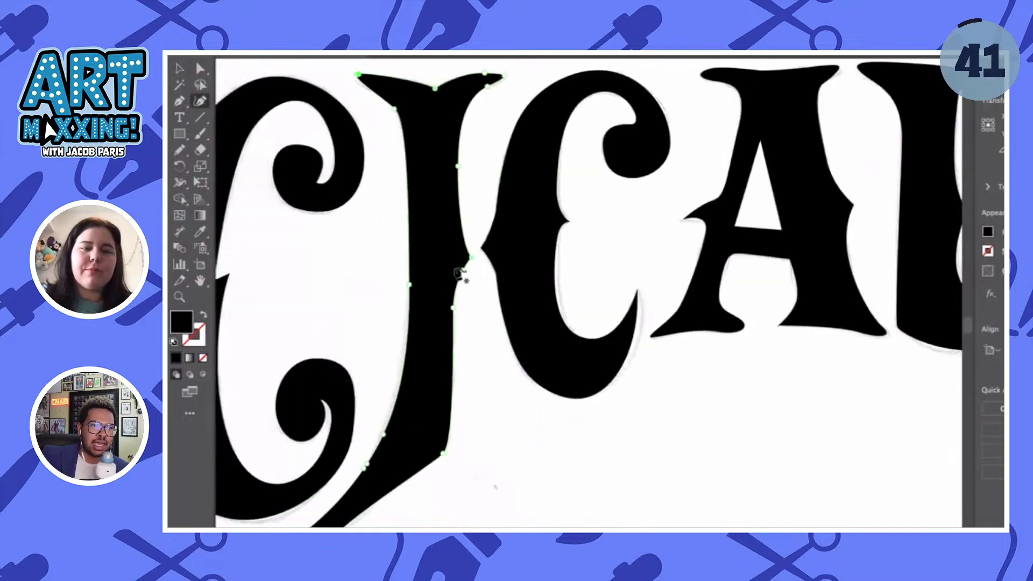
pyautogui.moveTo(457, 290); pyautogui.dragTo(454, 321)
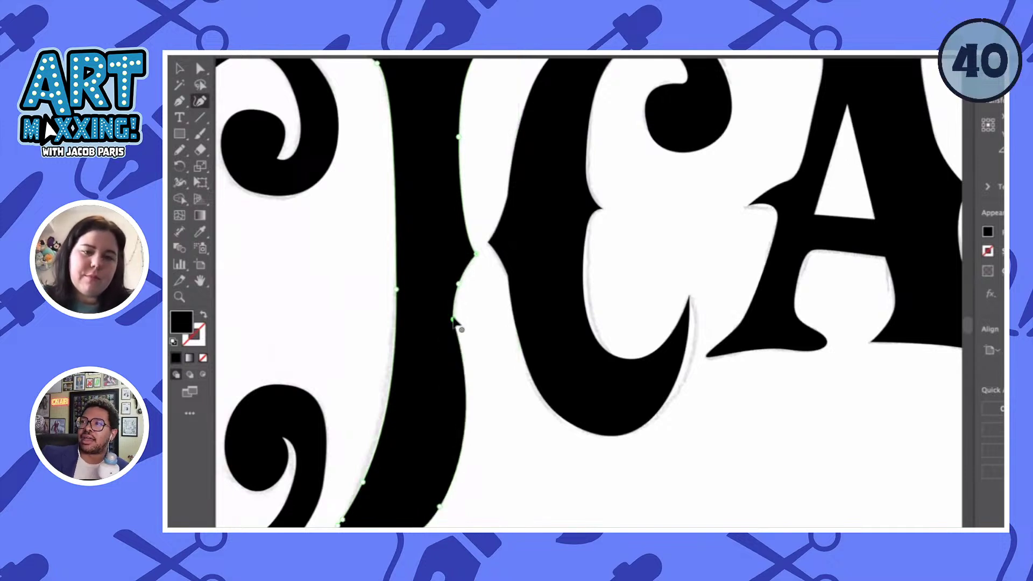
pyautogui.moveTo(468, 420); pyautogui.dragTo(448, 464)
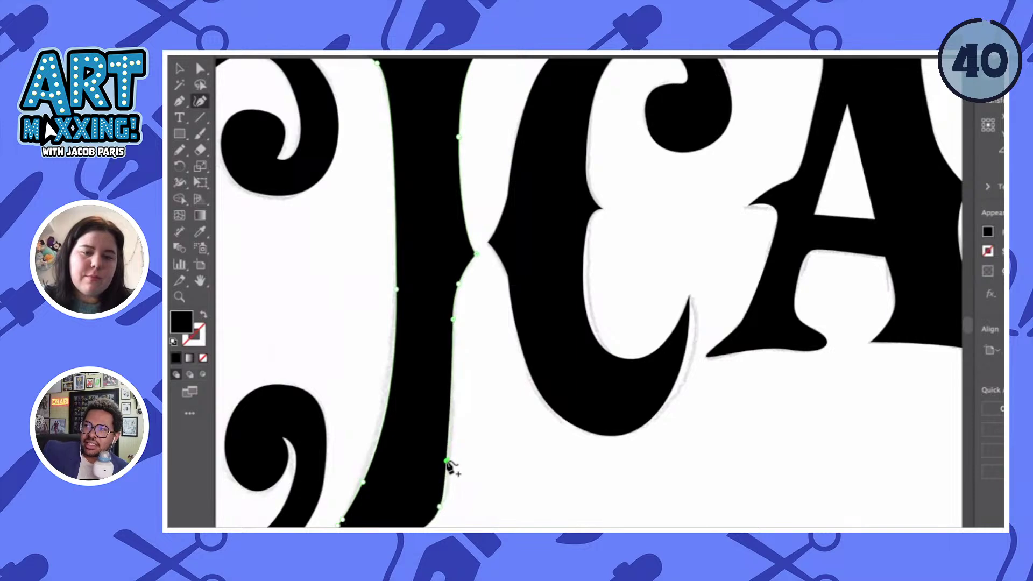
# - Reshape the underside of the I's swash where it leaves the stem with an added curve point, and deselect the letter
pyautogui.scroll(-3, 450, 467)
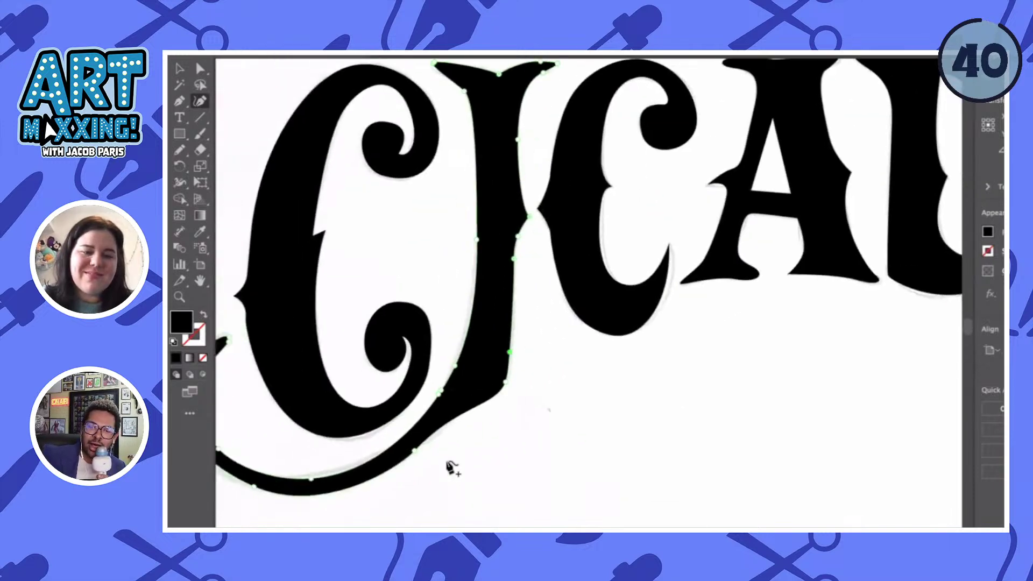
pyautogui.scroll(3, 452, 418)
pyautogui.moveTo(448, 414); pyautogui.dragTo(437, 421)
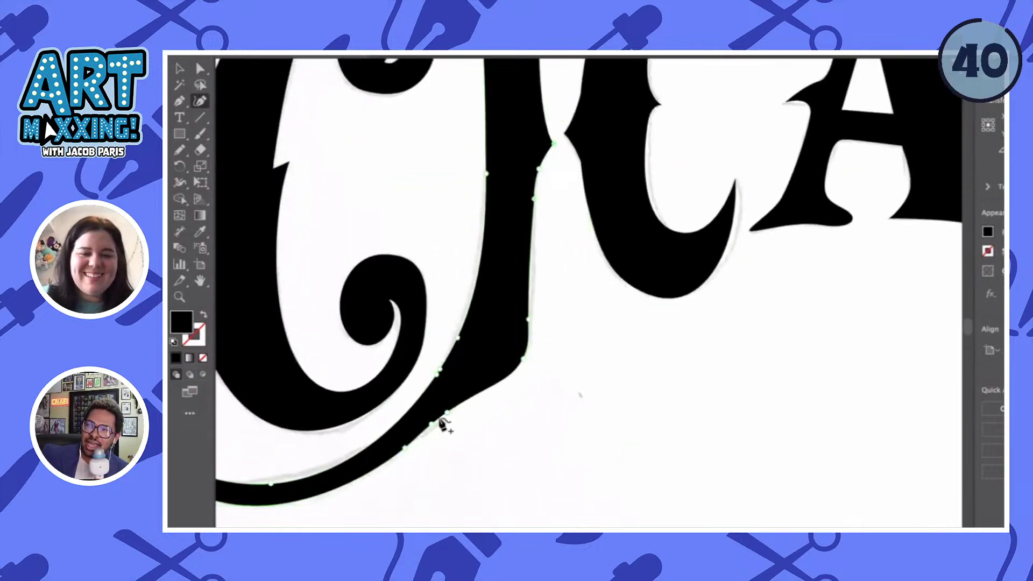
pyautogui.scroll(-3, 450, 418)
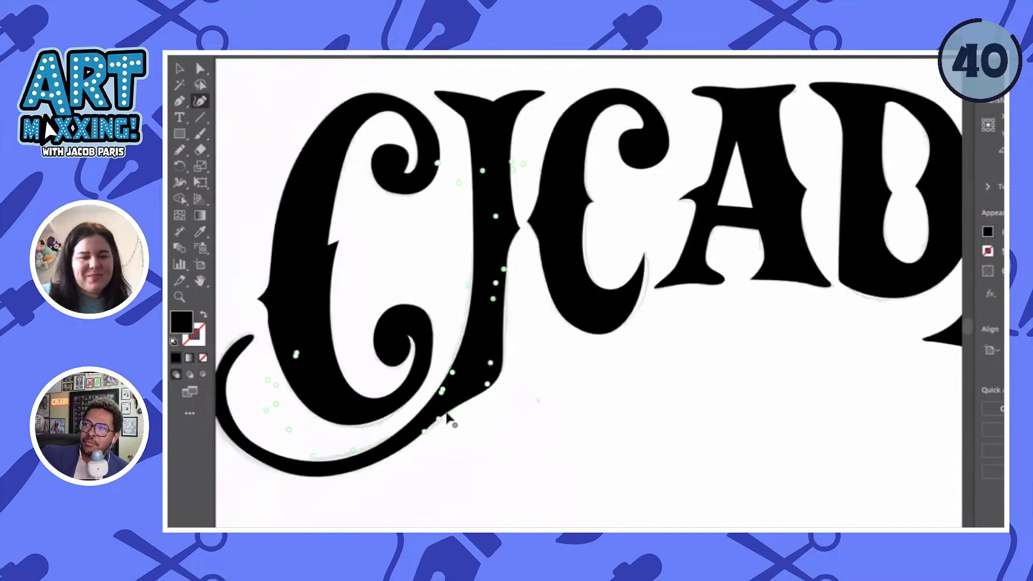
pyautogui.scroll(2, 487, 376)
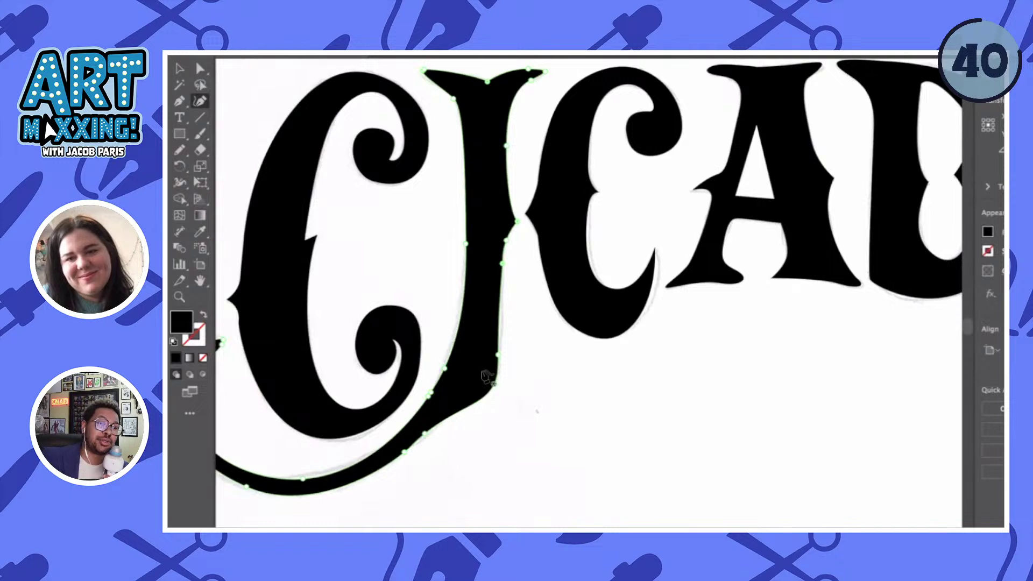
pyautogui.press('v')
pyautogui.click(557, 410)
# - Reselect the I and refine its right spur, adding curve points above and below the tip and removing the extra anchor underneath
pyautogui.scroll(3, 557, 410)
pyautogui.click(508, 291)
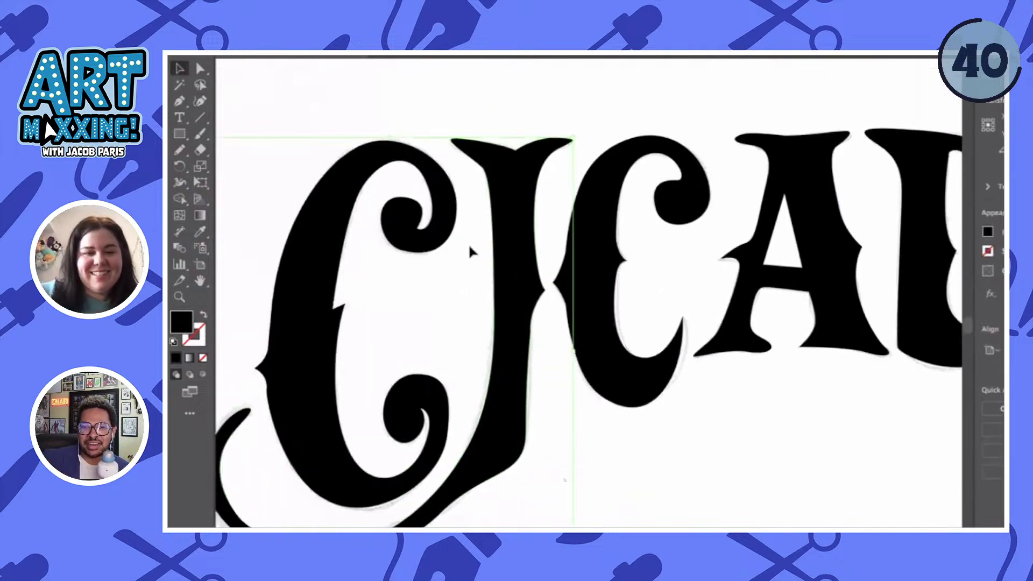
pyautogui.click(201, 101)
pyautogui.scroll(2, 550, 276)
pyautogui.moveTo(552, 273); pyautogui.dragTo(561, 293)
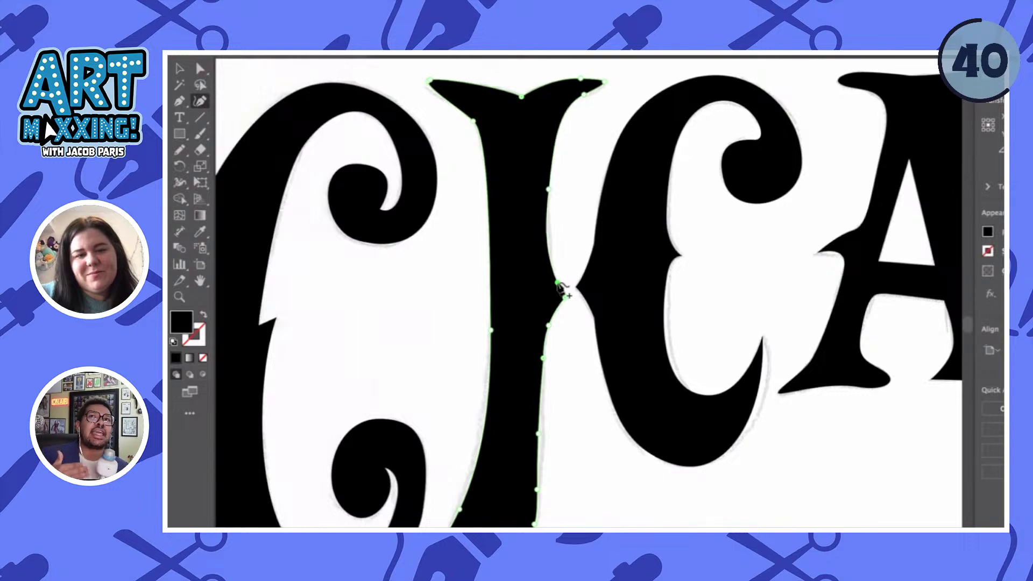
pyautogui.scroll(2, 556, 323)
pyautogui.click(552, 296)
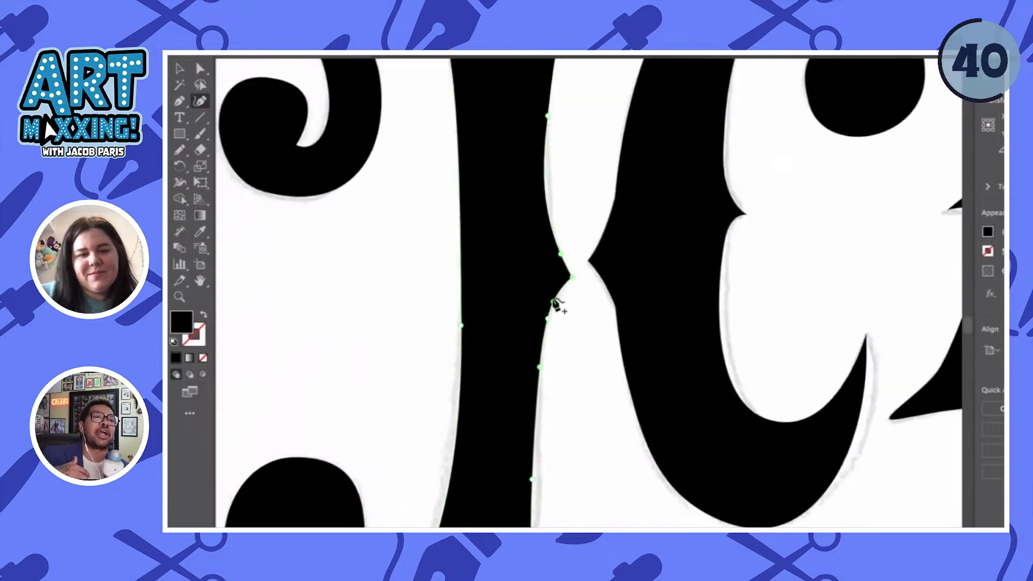
pyautogui.click(548, 318)
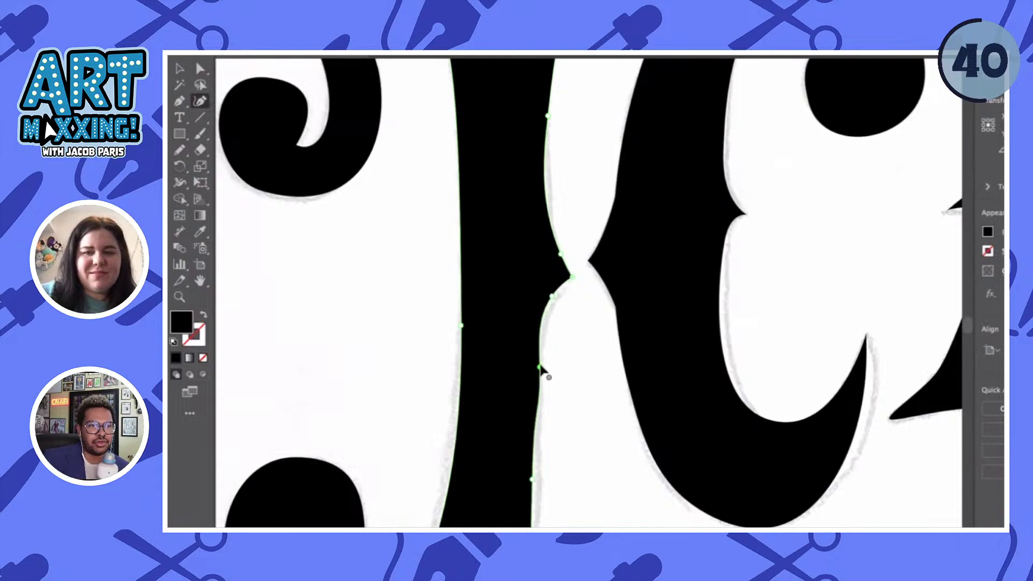
# - Add curve points along the I's right stem edge below the spur to smooth it, and deselect the letter
pyautogui.press('v')
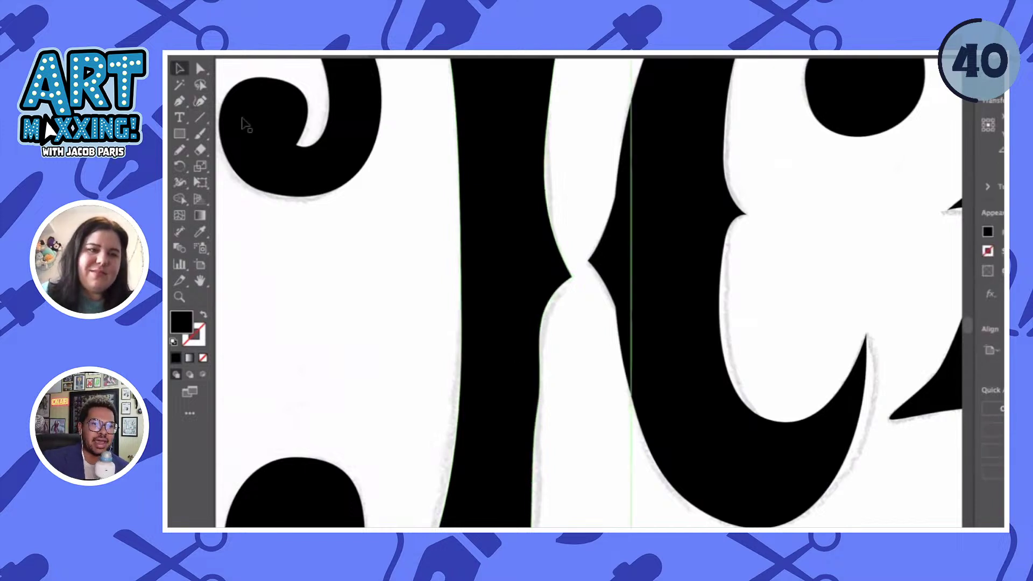
pyautogui.scroll(-5, 338, 264)
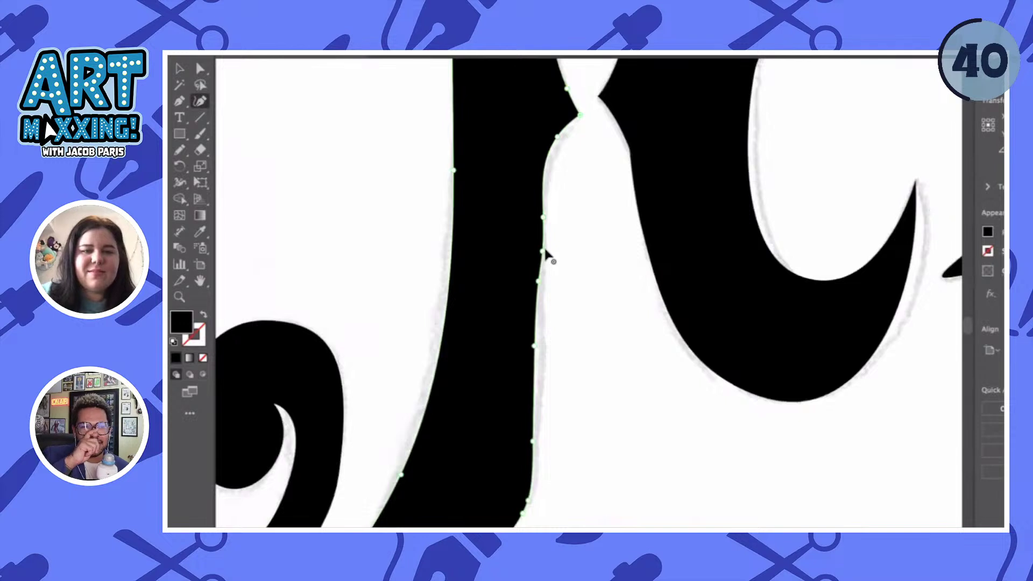
pyautogui.press('v')
pyautogui.click(607, 299)
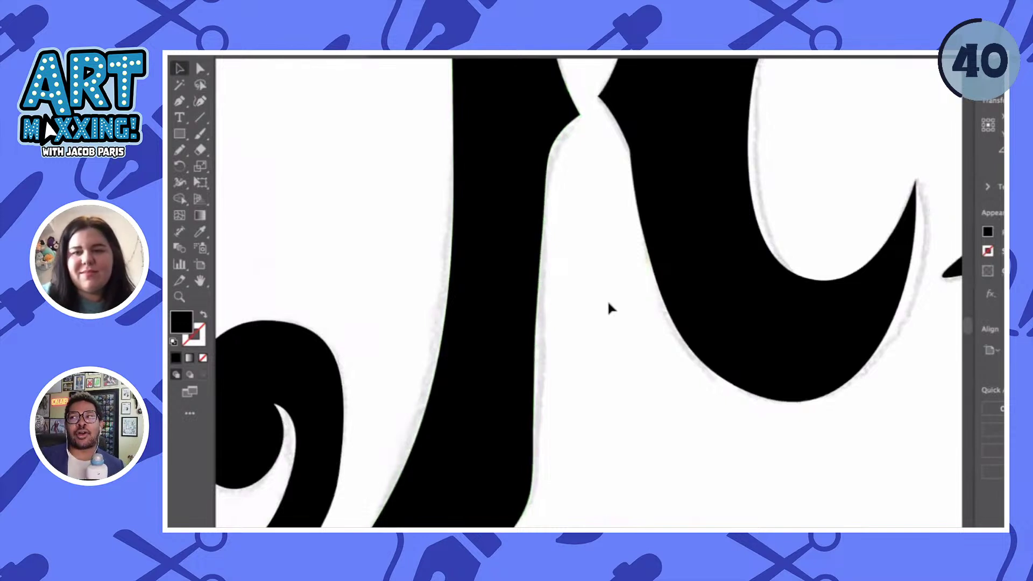
pyautogui.scroll(-3, 607, 299)
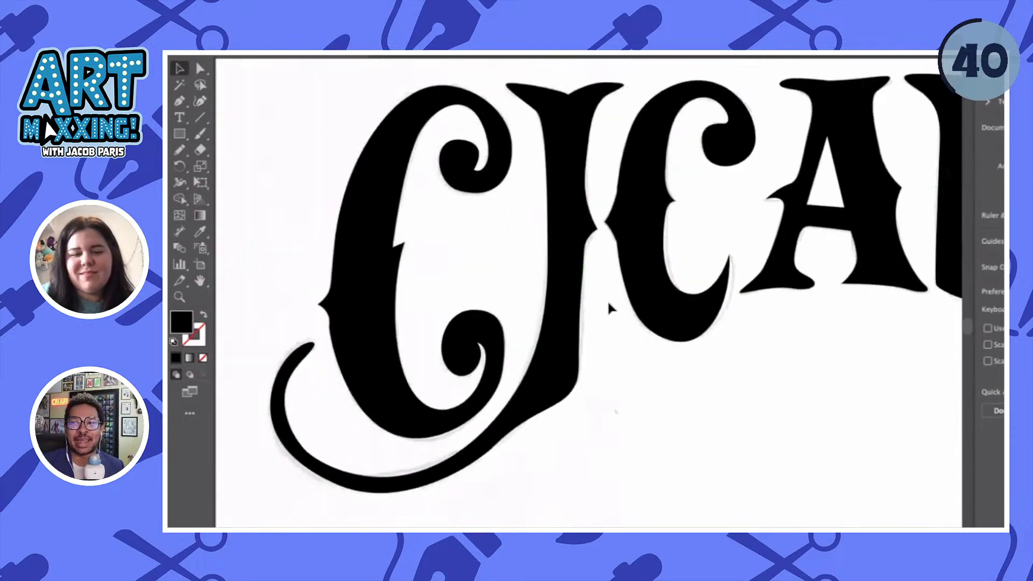
# - Examine the refined CICADA lettering up close and as a whole word, comparing its curves with the underlying sketch
pyautogui.scroll(-2, 603, 429)
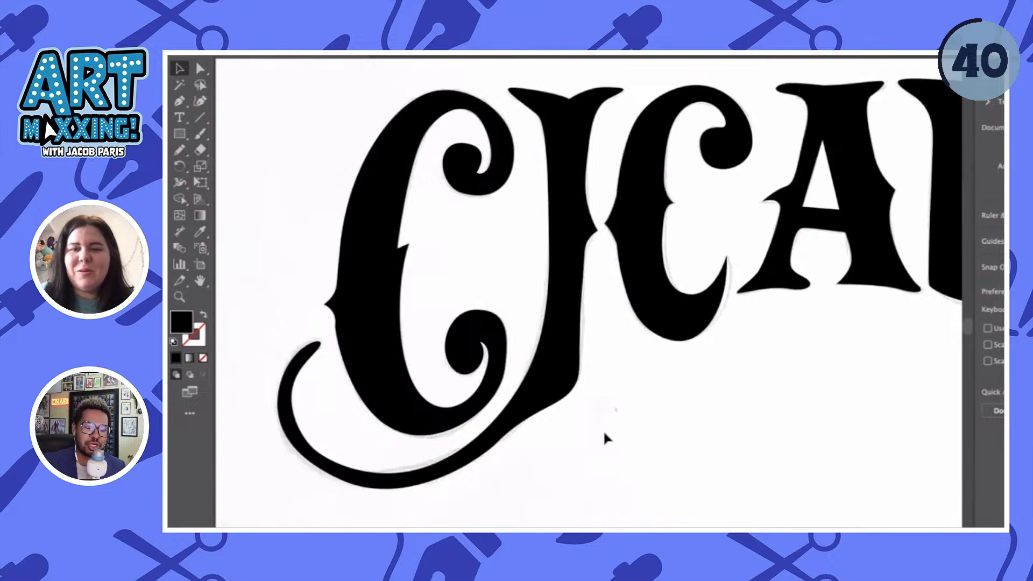
pyautogui.scroll(5, 602, 429)
pyautogui.scroll(-5, 602, 430)
pyautogui.scroll(2, 602, 429)
pyautogui.scroll(-2, 450, 346)
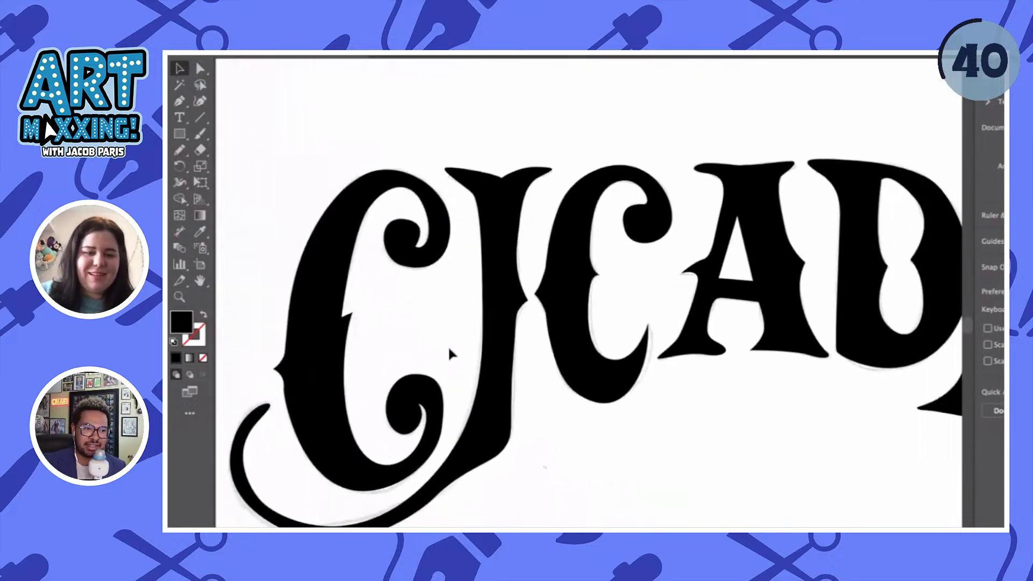
pyautogui.hscroll(3, 472, 397)
pyautogui.scroll(-1, 472, 397)
pyautogui.scroll(1, 473, 404)
pyautogui.scroll(-2, 474, 403)
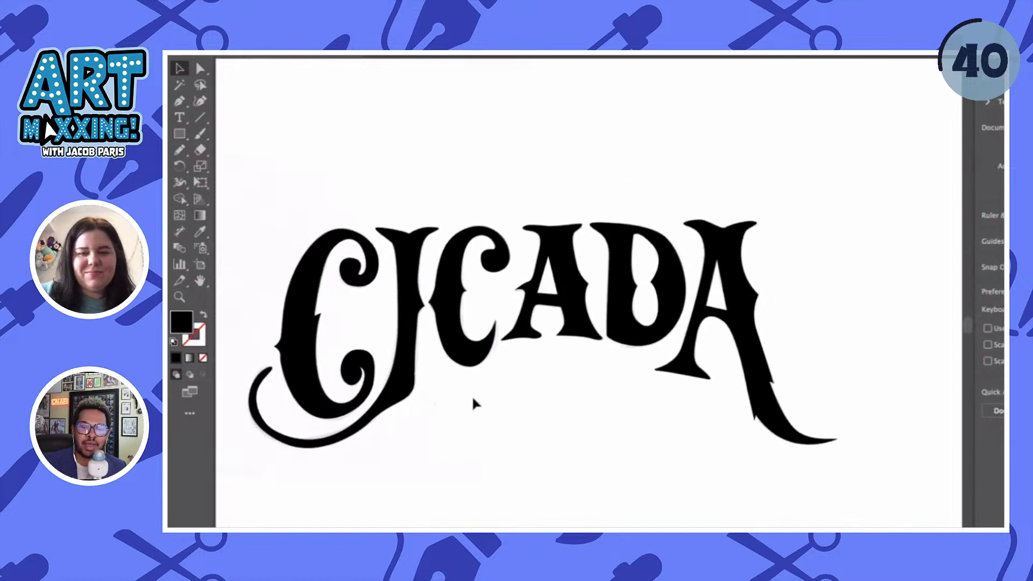
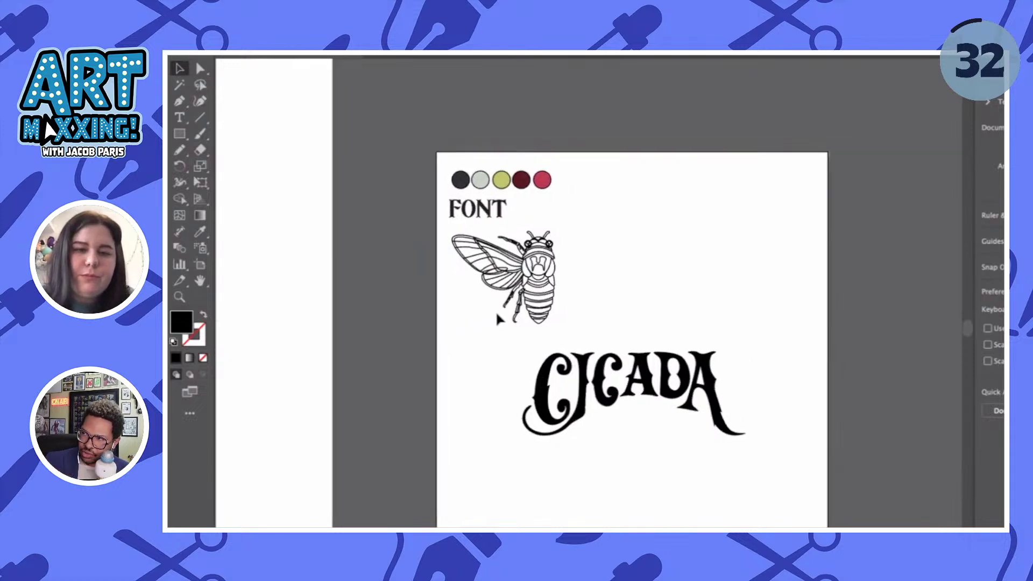
# - Select the cicada's wings and legs on the one drawn side, leaving the body and head unselected
pyautogui.scroll(5, 486, 225)
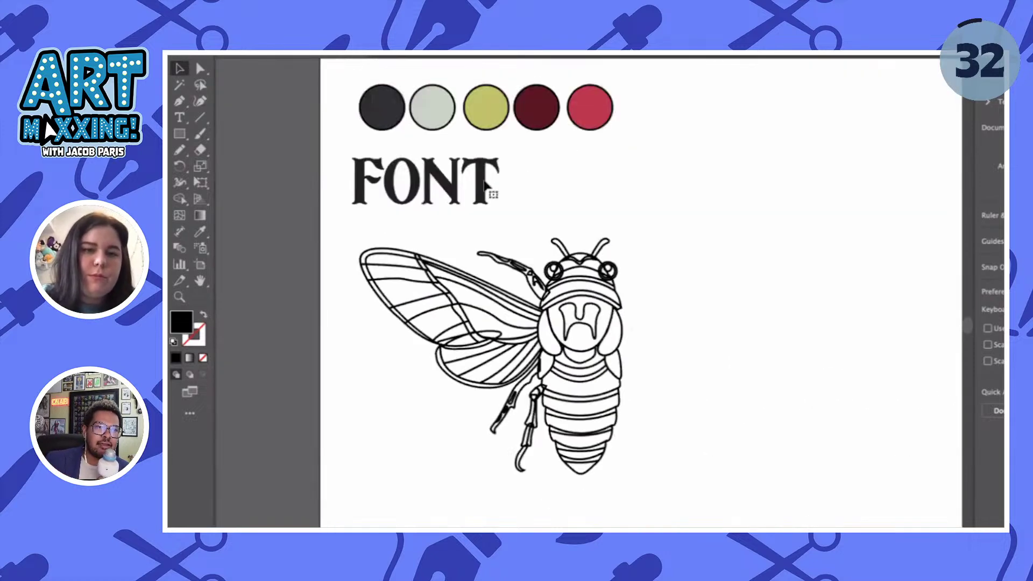
pyautogui.click(487, 185)
pyautogui.scroll(-2, 587, 200)
pyautogui.moveTo(348, 181); pyautogui.dragTo(535, 337)
# - Try placing a copy of the selected wings and legs on the empty side of the cicada's body, and undo it
pyautogui.scroll(-2, 535, 336)
pyautogui.hotkey('ctrl', 'd')
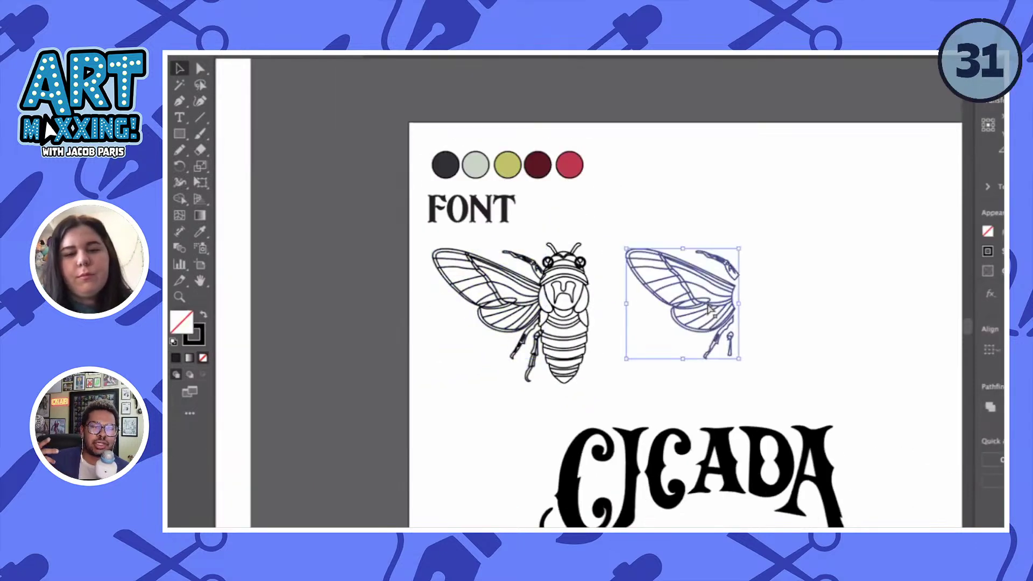
pyautogui.scroll(2, 706, 308)
pyautogui.hotkey('ctrl', 'z')
# - Add the remaining segments of the cicada's lowest leg, including its foot and upper joint, to the wing and leg selection
pyautogui.scroll(-2, 707, 308)
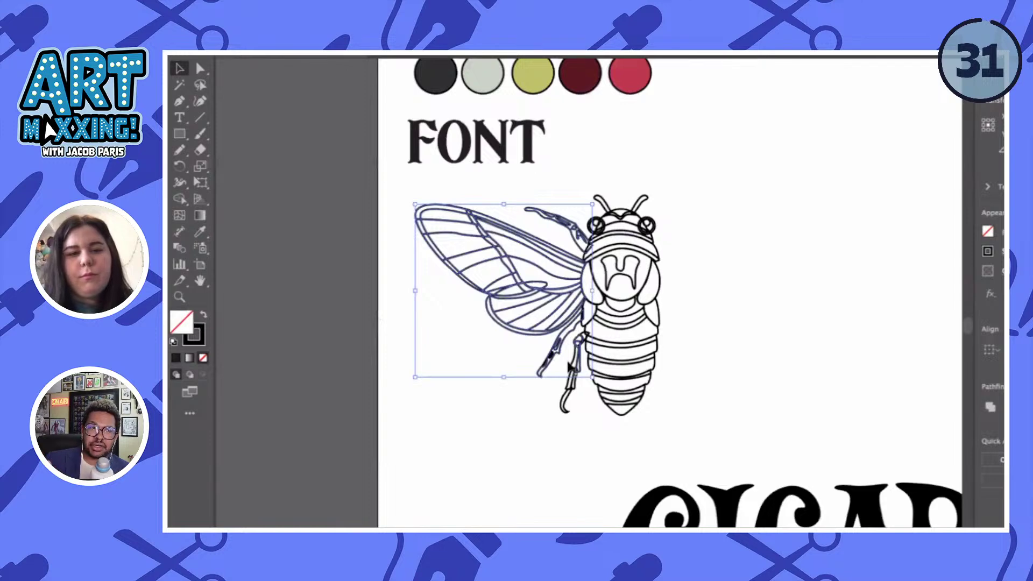
pyautogui.scroll(3, 568, 366)
pyautogui.scroll(2, 519, 366)
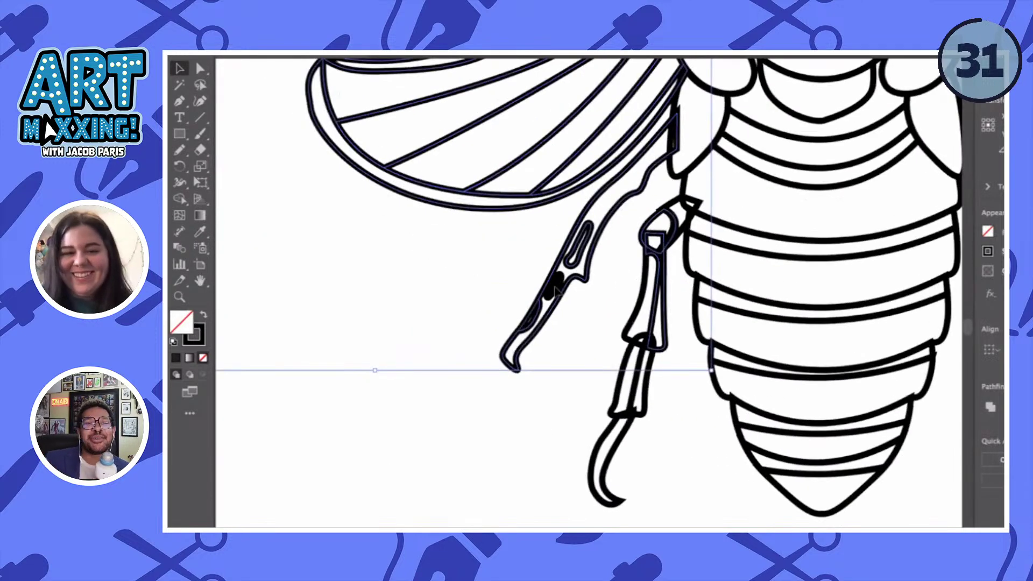
pyautogui.click(636, 447)
pyautogui.scroll(3, 689, 197)
pyautogui.scroll(-5, 689, 196)
pyautogui.click(693, 198)
pyautogui.scroll(-2, 692, 198)
pyautogui.hscroll(2, 657, 194)
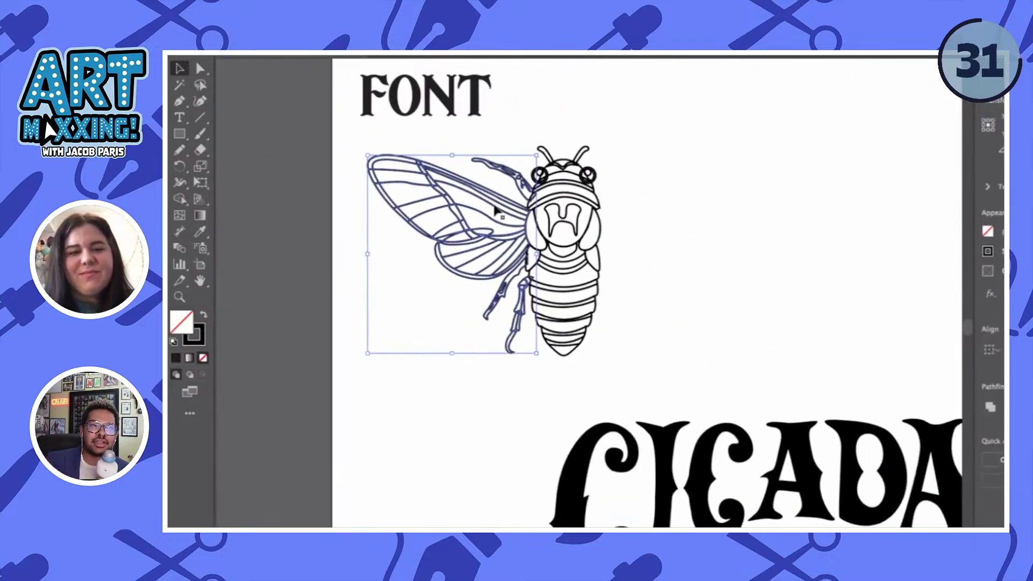
# - Duplicate the left wing and legs beside the cicada's body and reflect the copy horizontally
pyautogui.hscroll(3, 407, 192)
pyautogui.moveTo(407, 193); pyautogui.dragTo(692, 192)
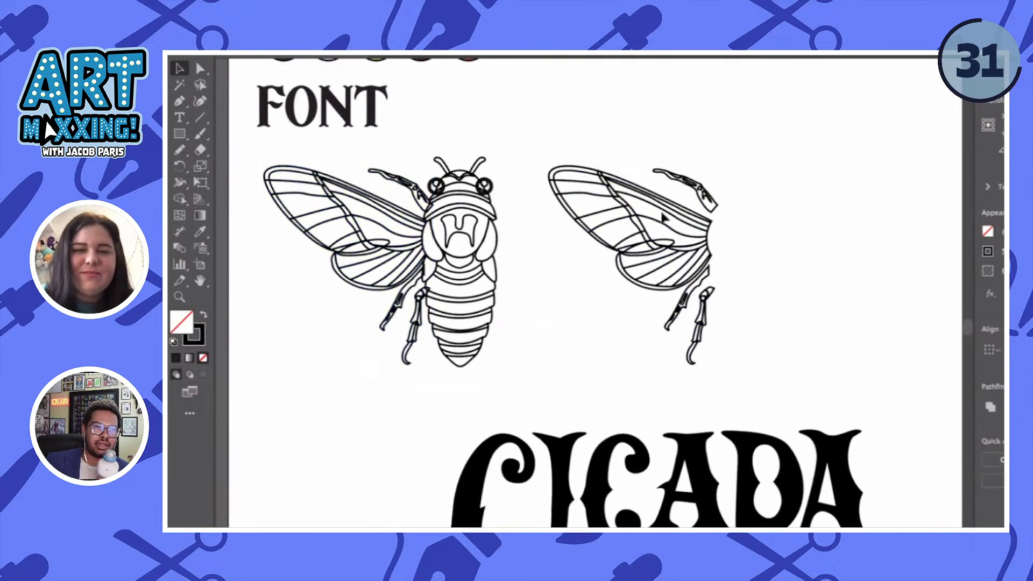
pyautogui.click(325, 55)
pyautogui.moveTo(387, 56)
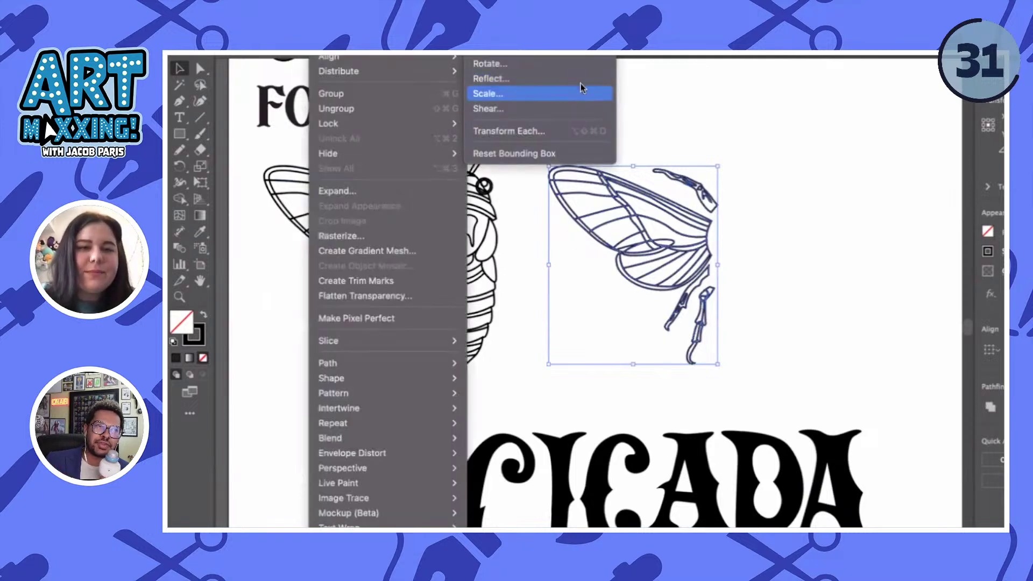
pyautogui.click(580, 81)
pyautogui.press('Return')
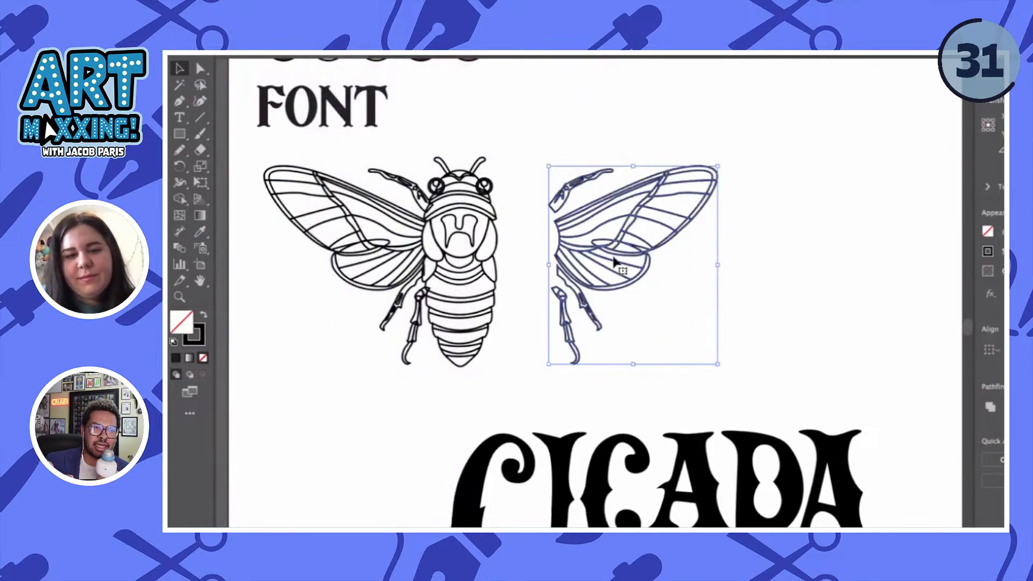
# - Place the mirrored wing and legs against the body's right side to make the cicada symmetrical
pyautogui.moveTo(613, 253); pyautogui.dragTo(551, 255)
pyautogui.click(607, 316)
pyautogui.scroll(-2, 606, 316)
pyautogui.hscroll(-2, 607, 317)
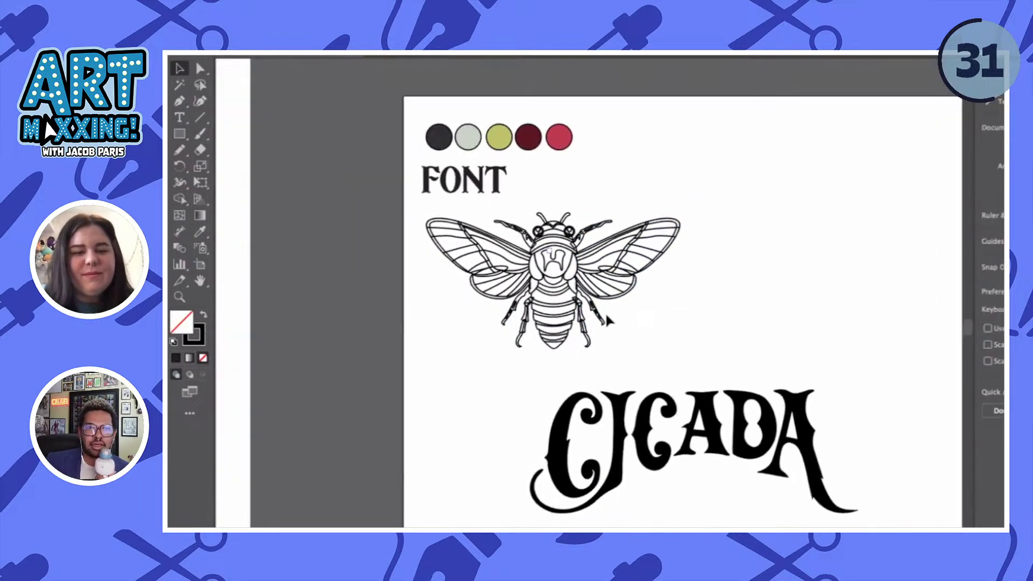
pyautogui.scroll(-4, 608, 320)
pyautogui.hscroll(3, 608, 321)
pyautogui.click(777, 392)
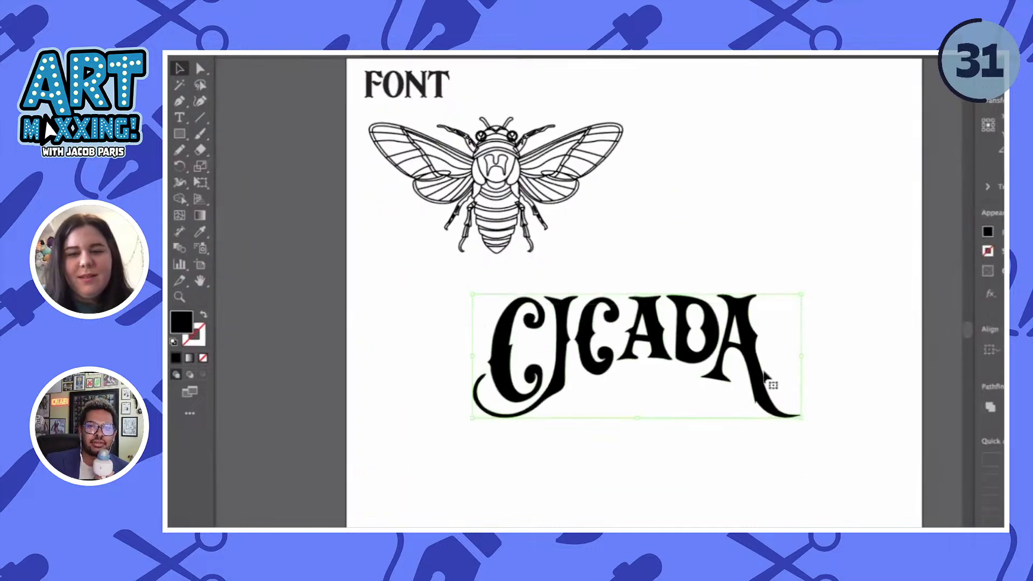
# - Undo the mirrored wing and legs and the preceding artwork placement edits, leaving the cicada with only its left wing
pyautogui.hotkey('ctrl', 'z')
pyautogui.hotkey('ctrl', 'z')
pyautogui.hotkey('ctrl', 'z')
pyautogui.hotkey('ctrl', 'z')
pyautogui.hotkey('ctrl', 'z')
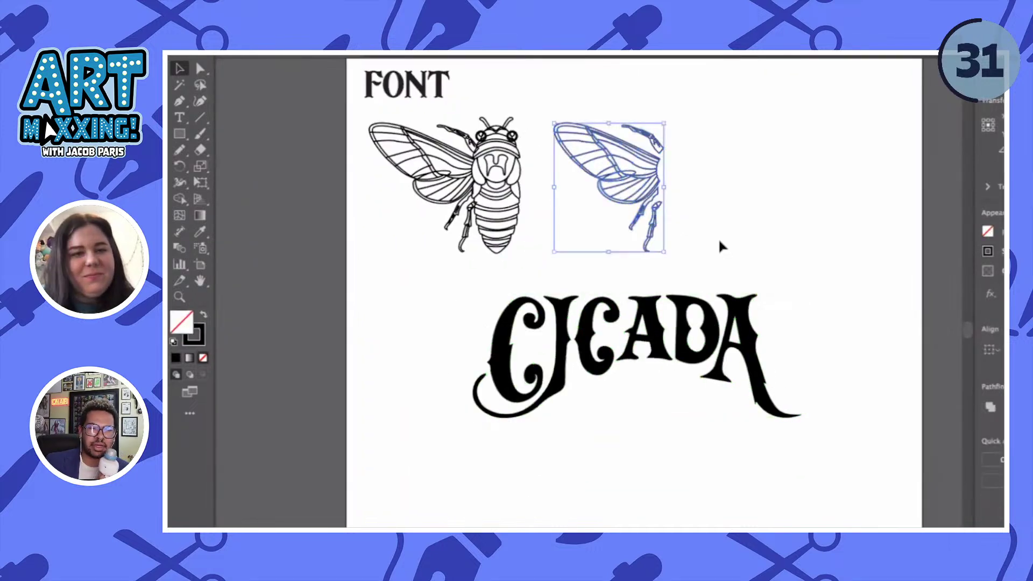
pyautogui.hotkey('ctrl', 'z')
pyautogui.hotkey('ctrl', 'z')
pyautogui.hotkey('ctrl', 'z')
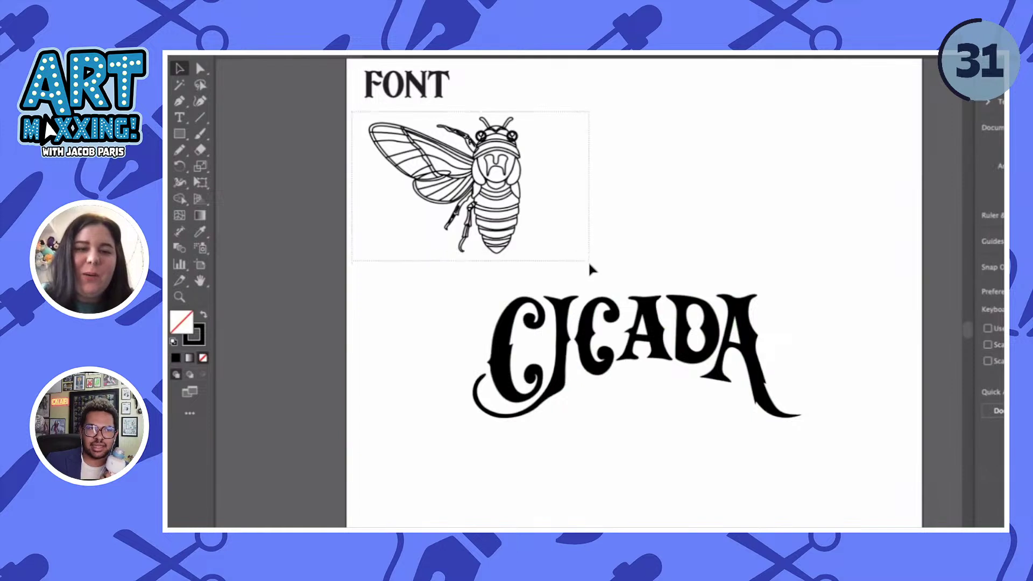
pyautogui.hotkey('ctrl', 'z')
pyautogui.hotkey('ctrl', 'z')
pyautogui.hotkey('ctrl', 'z')
pyautogui.hotkey('ctrl', 'z')
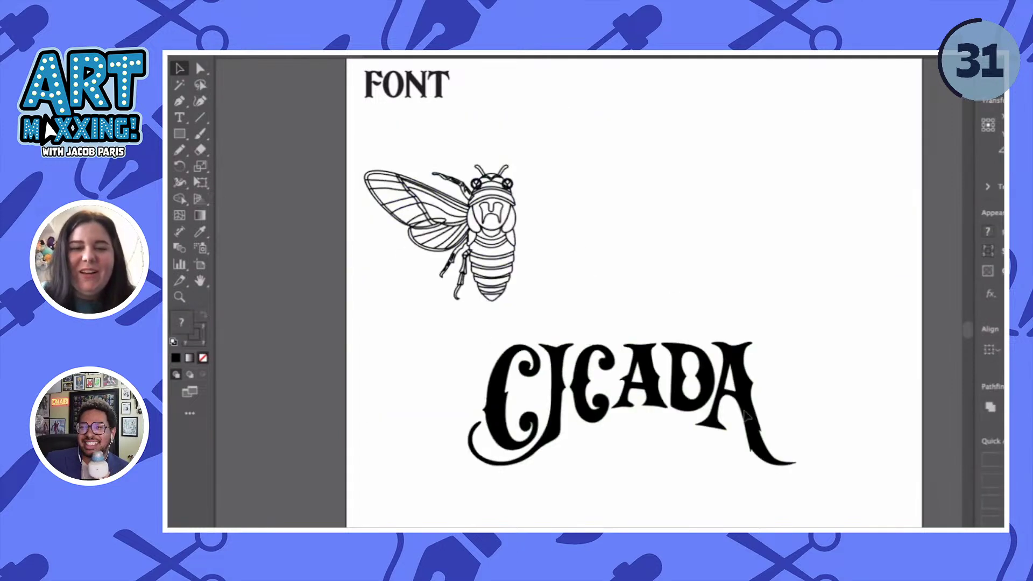
# - Move the one-winged cicada artwork rightward and up, above the middle of the CICADA lettering
pyautogui.moveTo(359, 171); pyautogui.dragTo(609, 330)
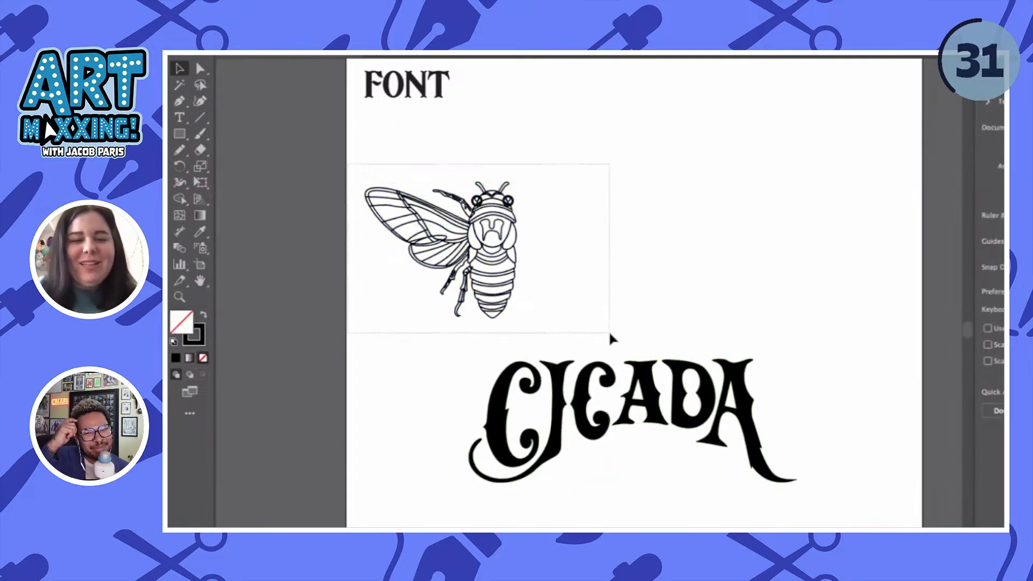
pyautogui.moveTo(516, 245); pyautogui.dragTo(609, 243)
pyautogui.hotkey('ctrl', 'z')
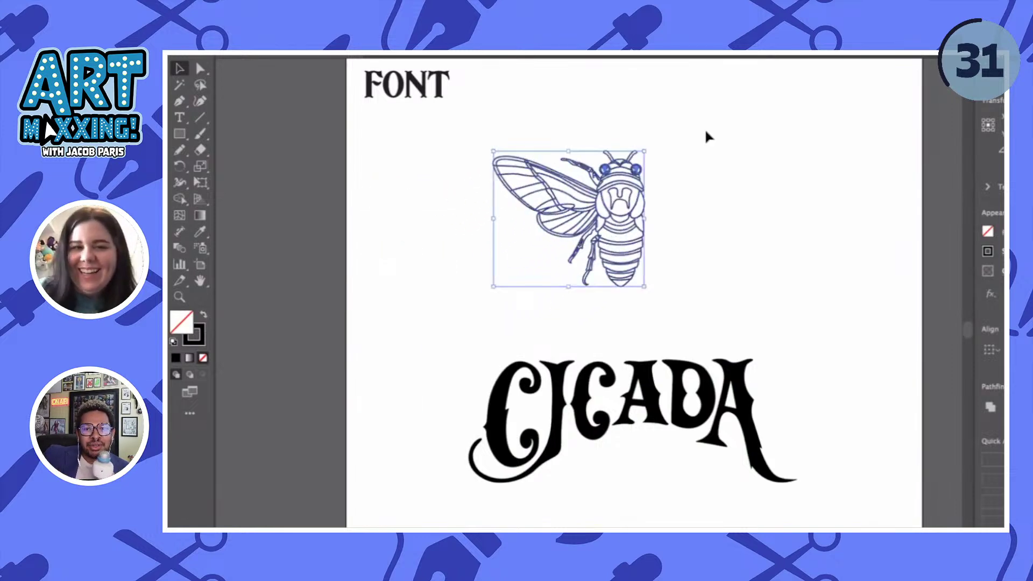
pyautogui.hotkey('ctrl', 'z')
# - Move the five palette swatches directly above the cicada's head
pyautogui.moveTo(353, 99); pyautogui.dragTo(664, 214)
pyautogui.hotkey('ctrl', '+')
pyautogui.click(711, 268)
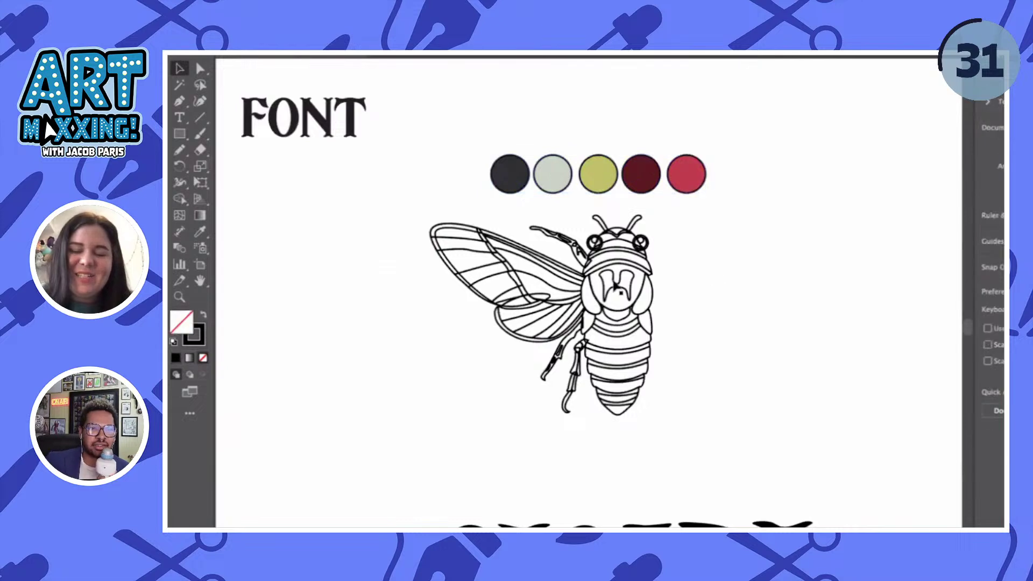
# - Fill the whole cicada line art with the light grey-green palette colour, sampled with the Eyedropper
pyautogui.scroll(5, 619, 293)
pyautogui.scroll(4, 398, 194)
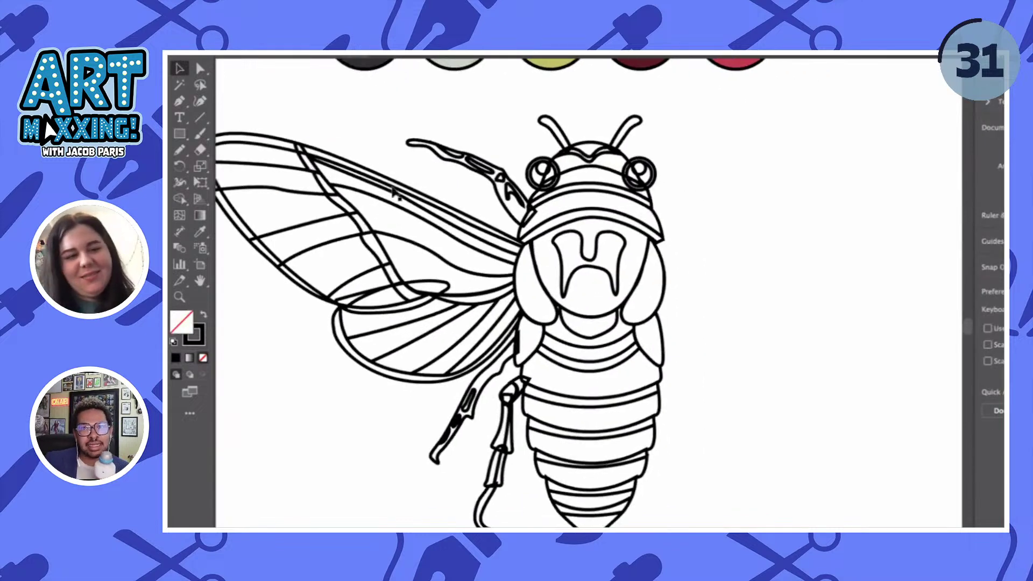
pyautogui.hscroll(-2, 393, 196)
pyautogui.scroll(-1, 342, 239)
pyautogui.moveTo(272, 161); pyautogui.dragTo(538, 518)
pyautogui.scroll(-2, 512, 398)
pyautogui.scroll(-1, 392, 250)
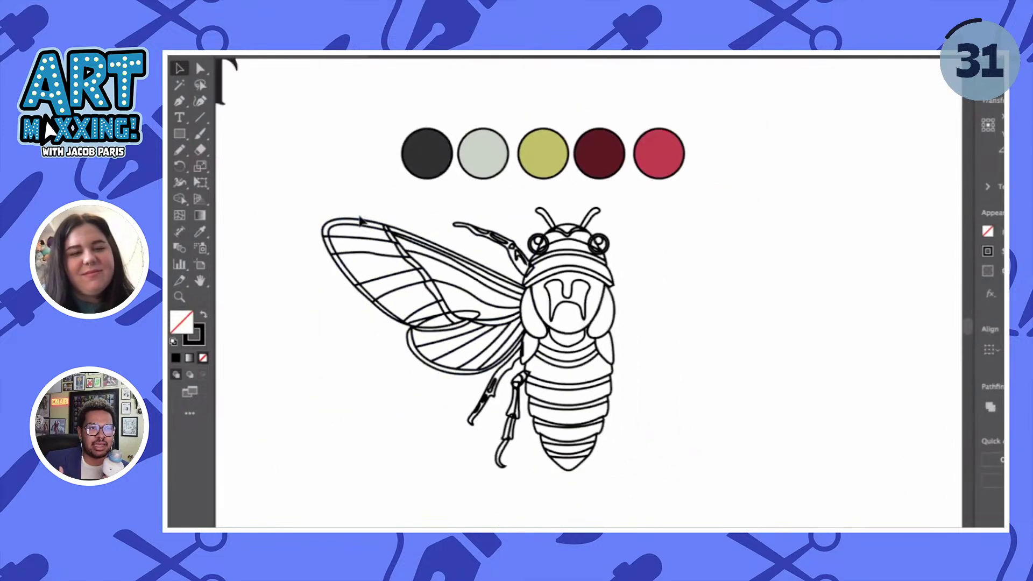
pyautogui.moveTo(300, 196); pyautogui.dragTo(661, 487)
pyautogui.press('i')
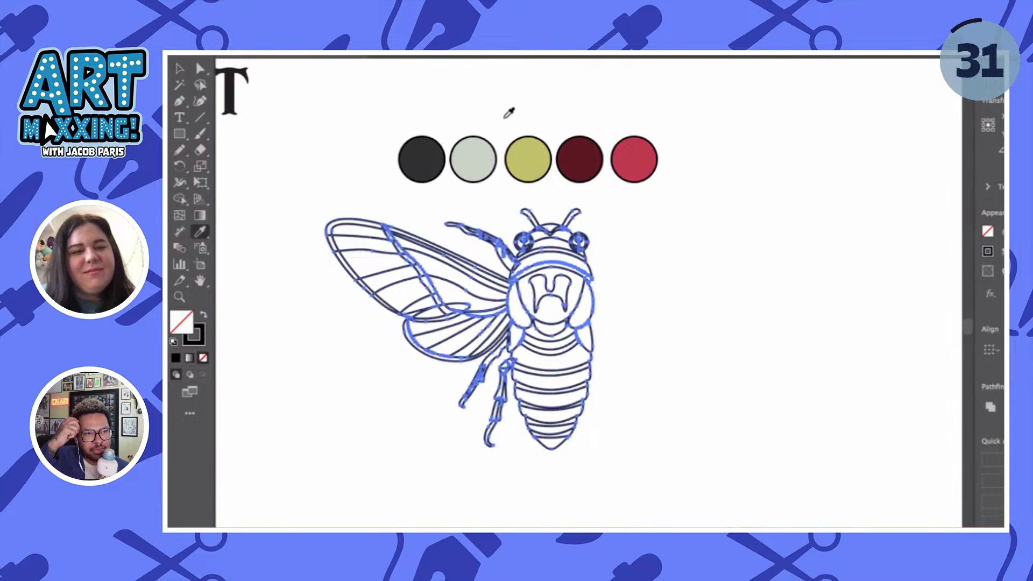
pyautogui.click(475, 152)
pyautogui.press('v')
pyautogui.click(667, 318)
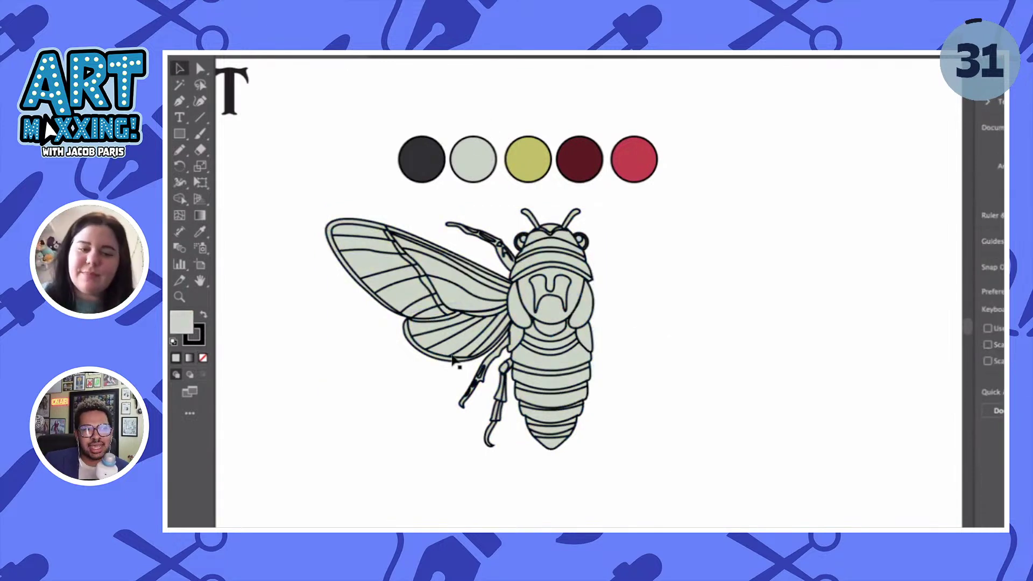
# - Fill the forewing's outer border with the yellow-green palette colour
pyautogui.scroll(3, 457, 362)
pyautogui.scroll(3, 452, 315)
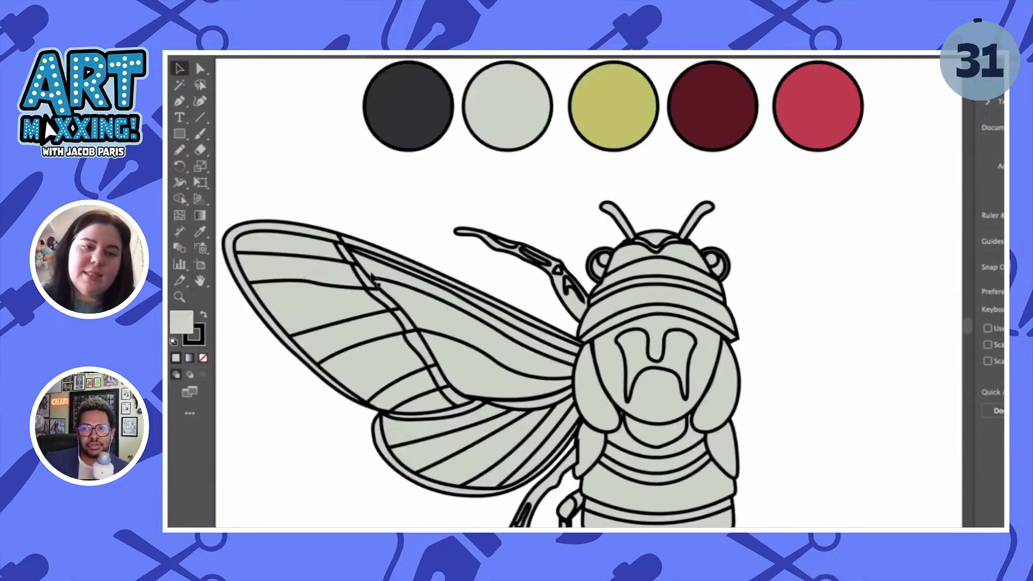
pyautogui.hscroll(-2, 366, 247)
pyautogui.click(364, 243)
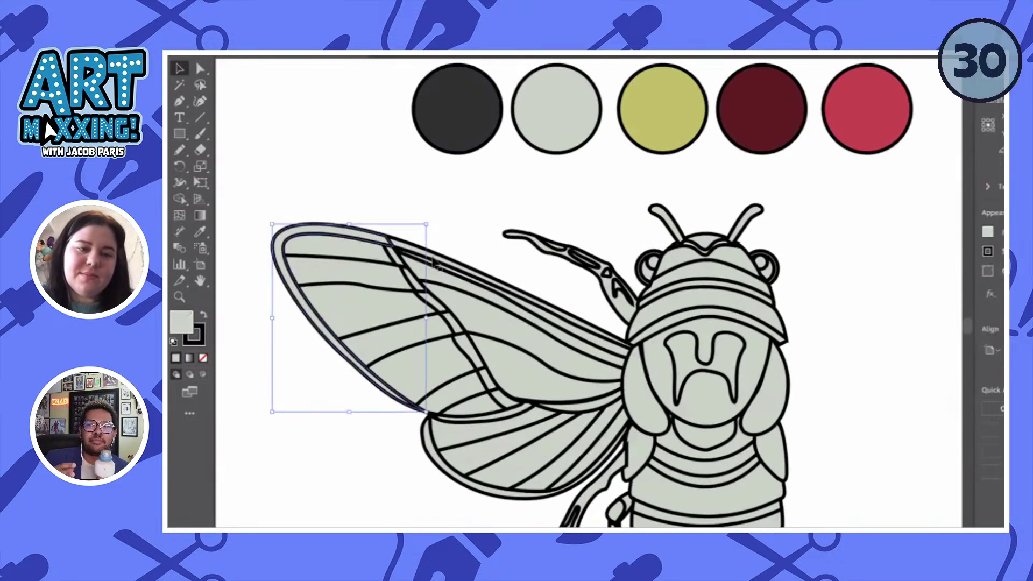
pyautogui.scroll(1, 433, 263)
pyautogui.scroll(-2, 433, 258)
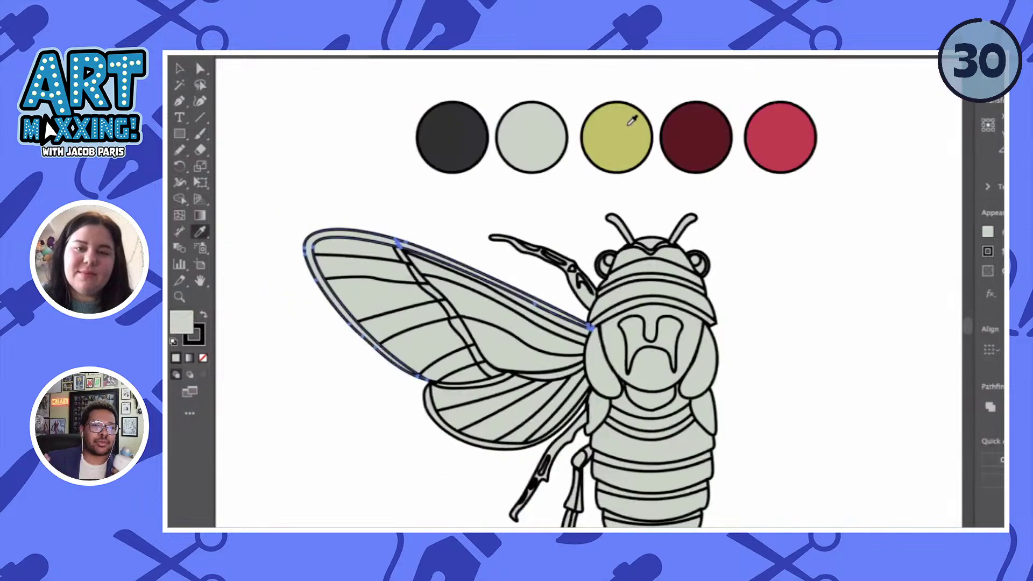
pyautogui.press('i')
pyautogui.click(619, 115)
pyautogui.press('v')
pyautogui.click(446, 237)
# - Fill all segments of the vein band crossing the forewing, including its lower border strip, with the border's yellow-green
pyautogui.scroll(3, 411, 274)
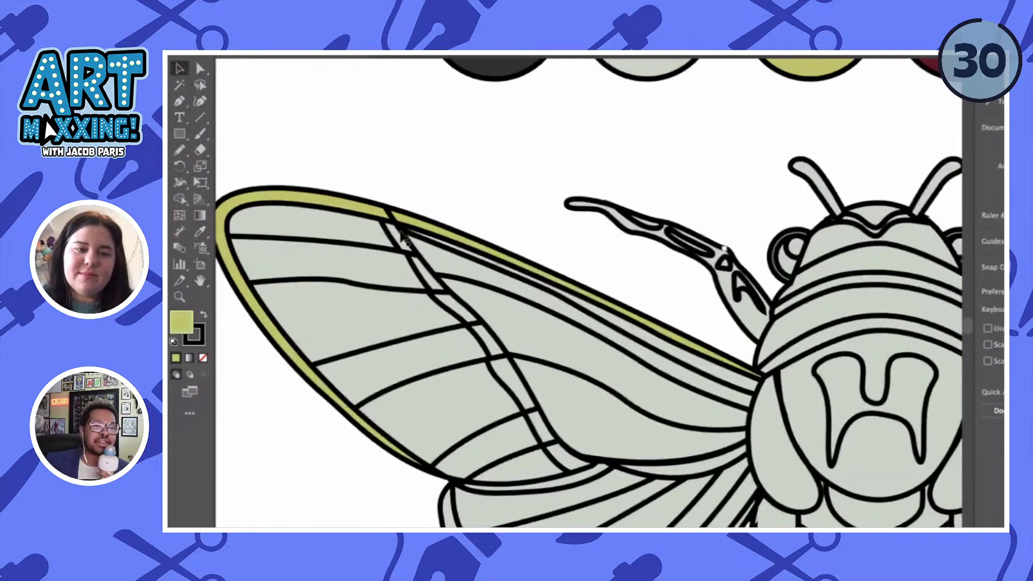
pyautogui.click(414, 275)
pyautogui.scroll(2, 415, 276)
pyautogui.click(431, 274)
pyautogui.keyDown('shift'); pyautogui.click(498, 347); pyautogui.keyUp('shift')
pyautogui.keyDown('shift'); pyautogui.click(535, 401); pyautogui.keyUp('shift')
pyautogui.keyDown('shift'); pyautogui.click(571, 443); pyautogui.keyUp('shift')
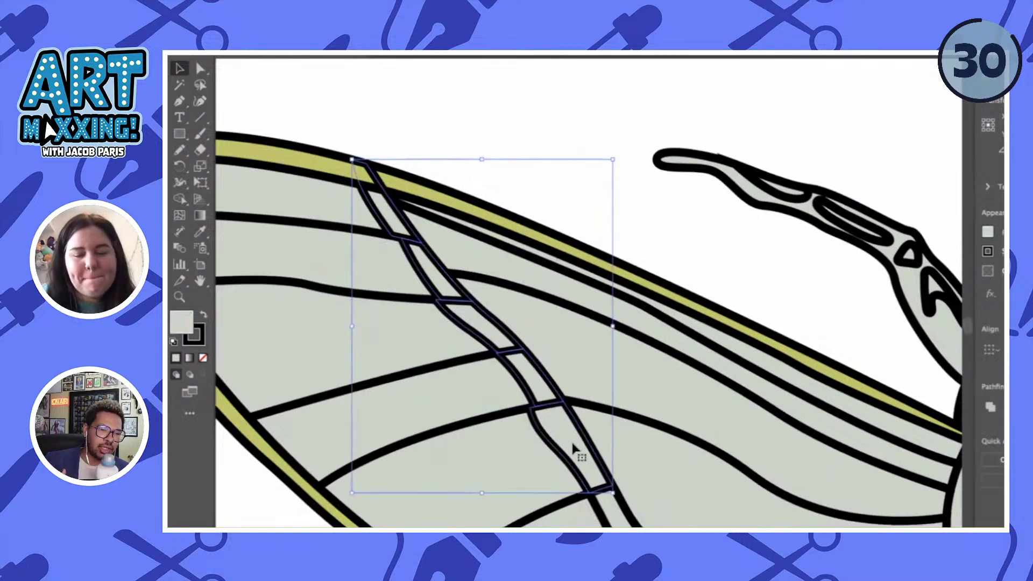
pyautogui.scroll(-3, 571, 444)
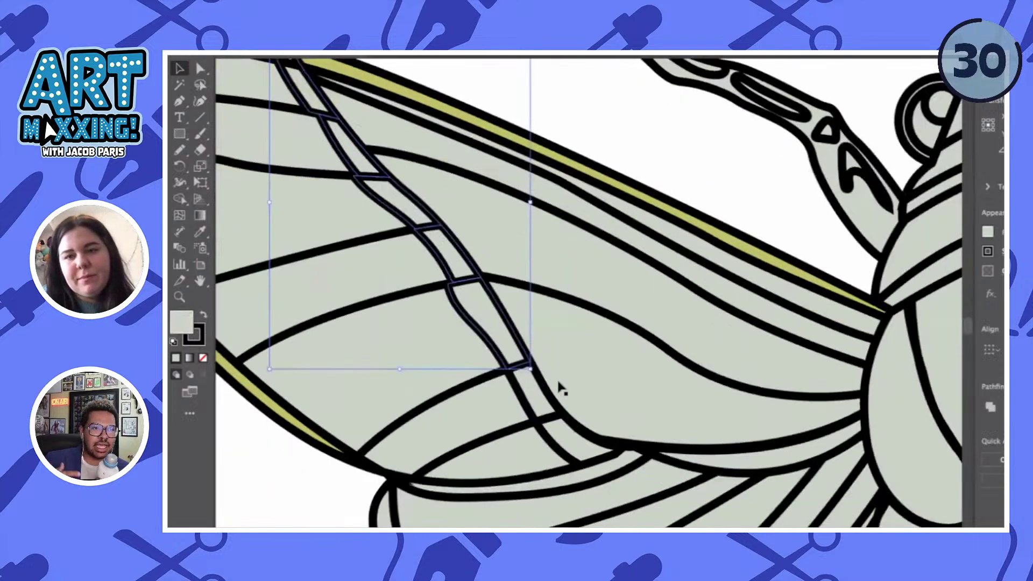
pyautogui.keyDown('shift'); pyautogui.click(561, 427); pyautogui.keyUp('shift')
pyautogui.keyDown('shift'); pyautogui.click(577, 452); pyautogui.keyUp('shift')
pyautogui.keyDown('shift'); pyautogui.click(590, 482); pyautogui.keyUp('shift')
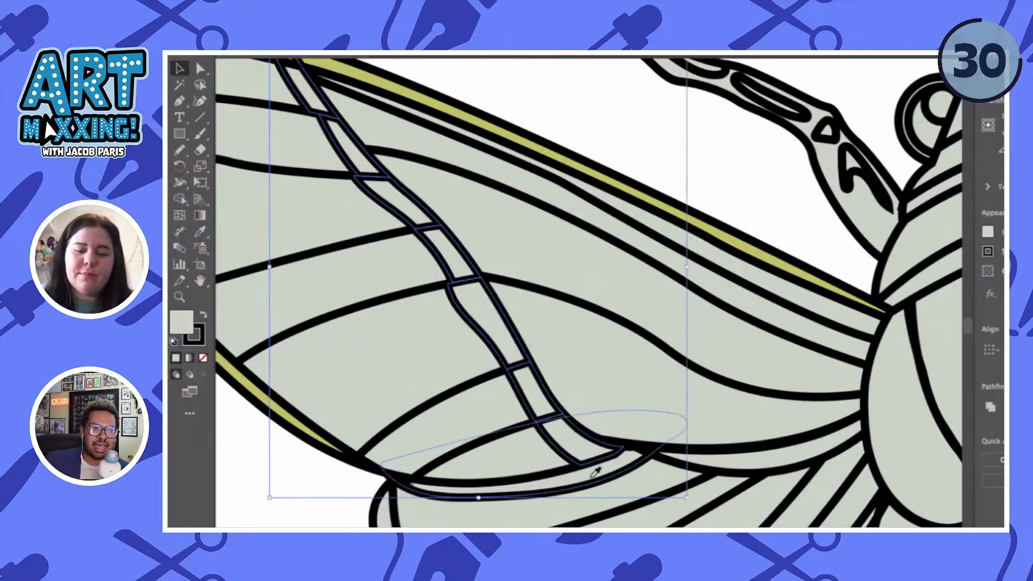
pyautogui.press('i')
pyautogui.click(628, 186)
pyautogui.press('v')
pyautogui.hotkey('ctrl', '-')
pyautogui.hotkey('ctrl', '-')
pyautogui.click(578, 139)
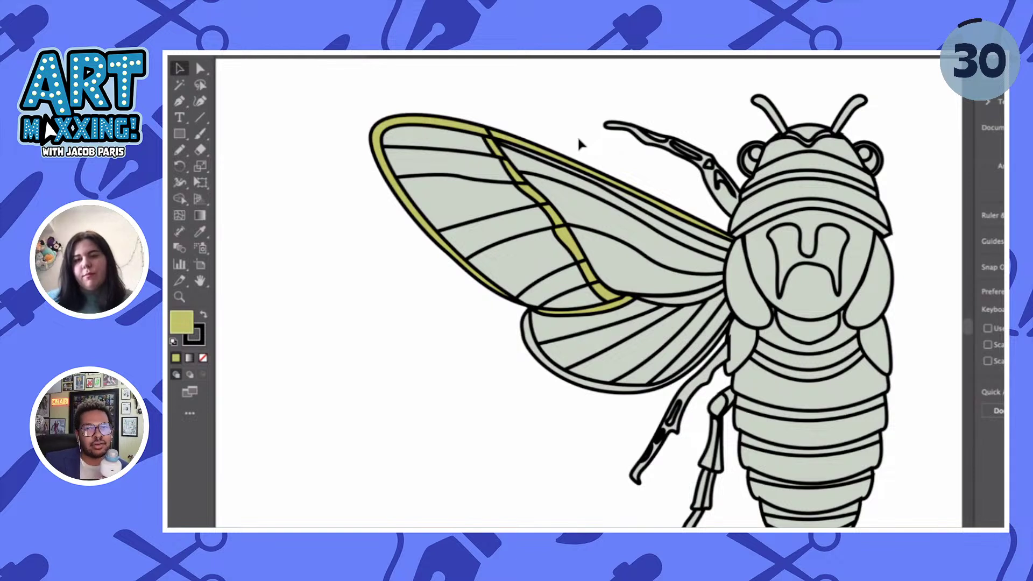
# - Fill the hindwing's outer border with the yellow-green sampled from the forewing
pyautogui.scroll(1, 512, 338)
pyautogui.hscroll(1, 512, 338)
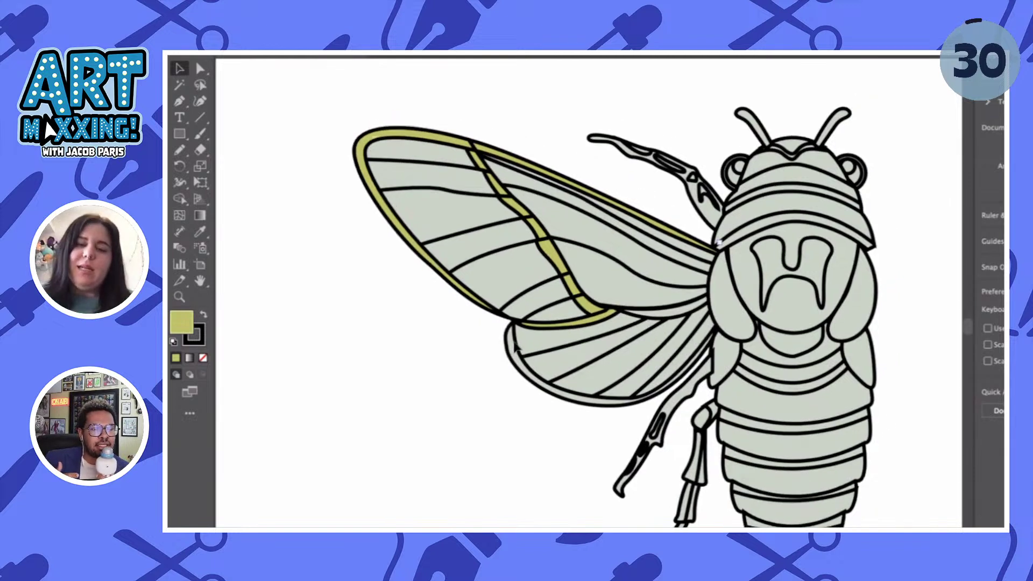
pyautogui.click(512, 352)
pyautogui.scroll(1, 511, 351)
pyautogui.press('i')
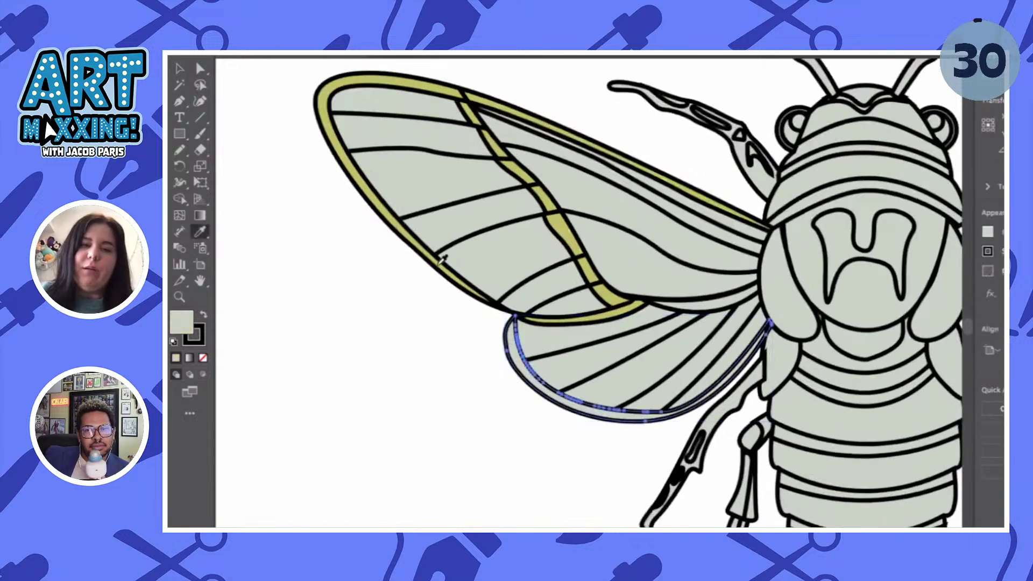
pyautogui.click(414, 239)
pyautogui.press('v')
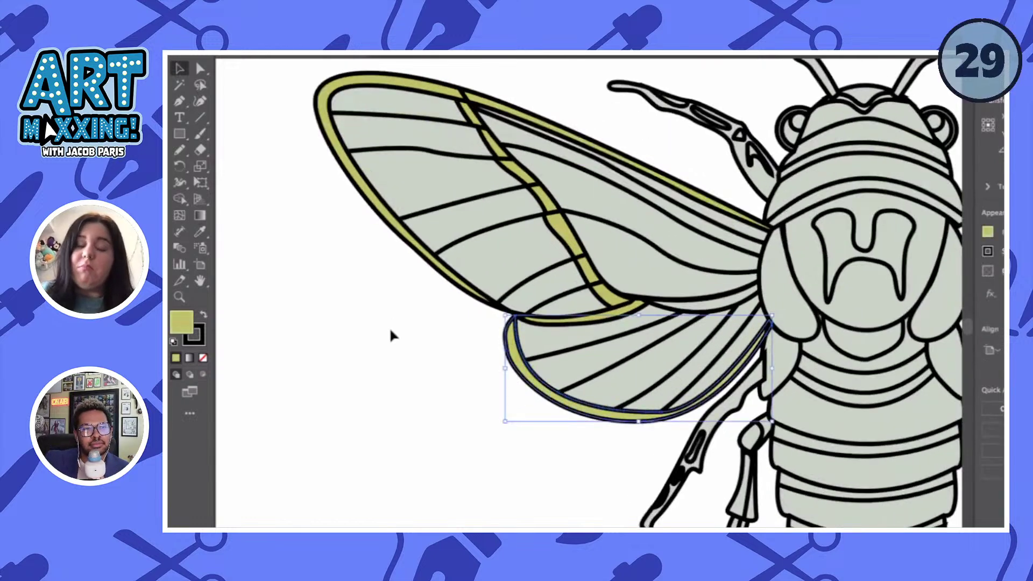
pyautogui.click(389, 327)
# - Fill the curved strip along the forewing's lower edge near the body with the vein band's yellow-green
pyautogui.scroll(-2, 389, 327)
pyautogui.scroll(4, 525, 322)
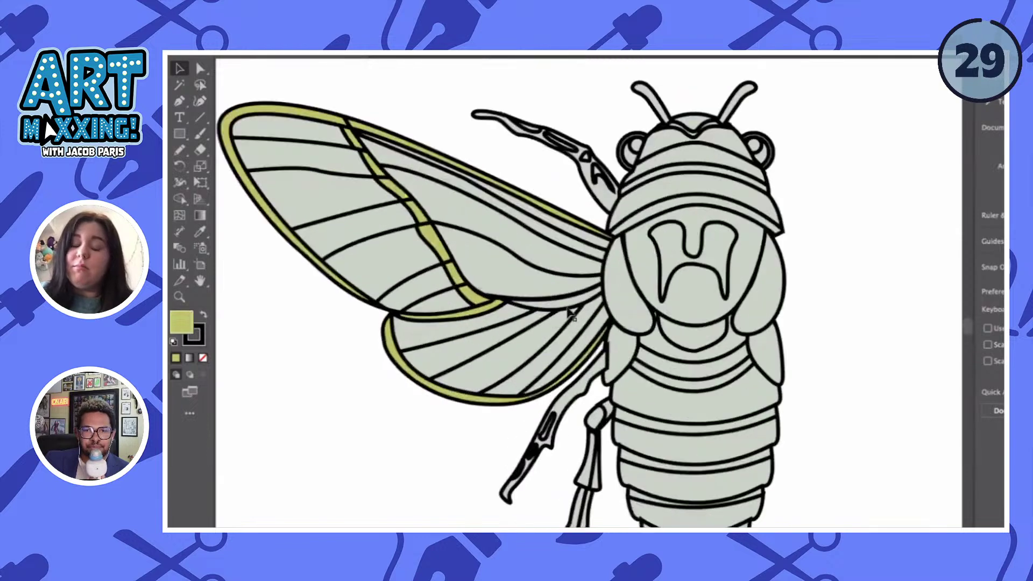
pyautogui.click(573, 303)
pyautogui.press('i')
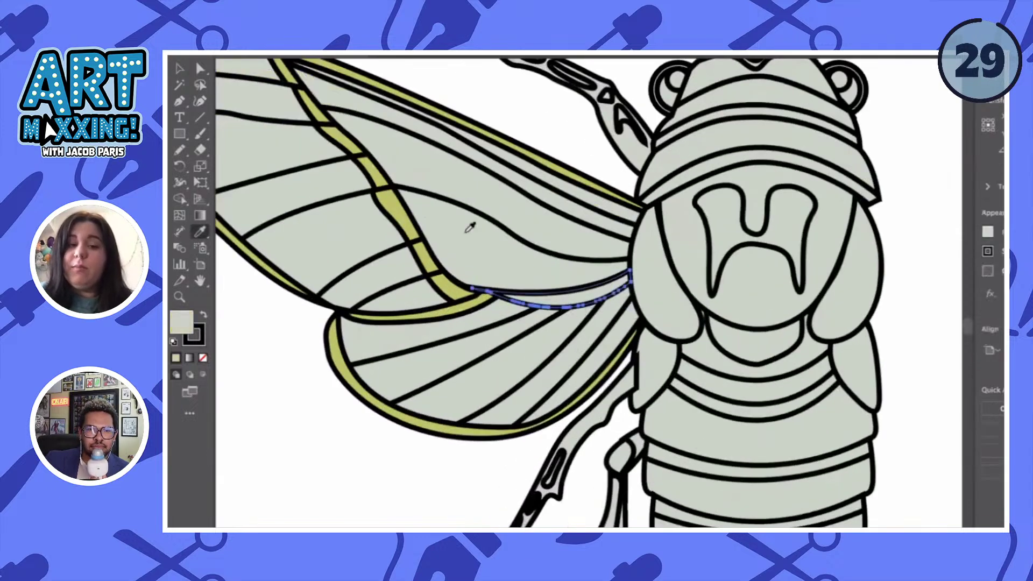
pyautogui.click(392, 210)
pyautogui.press('v')
pyautogui.click(500, 129)
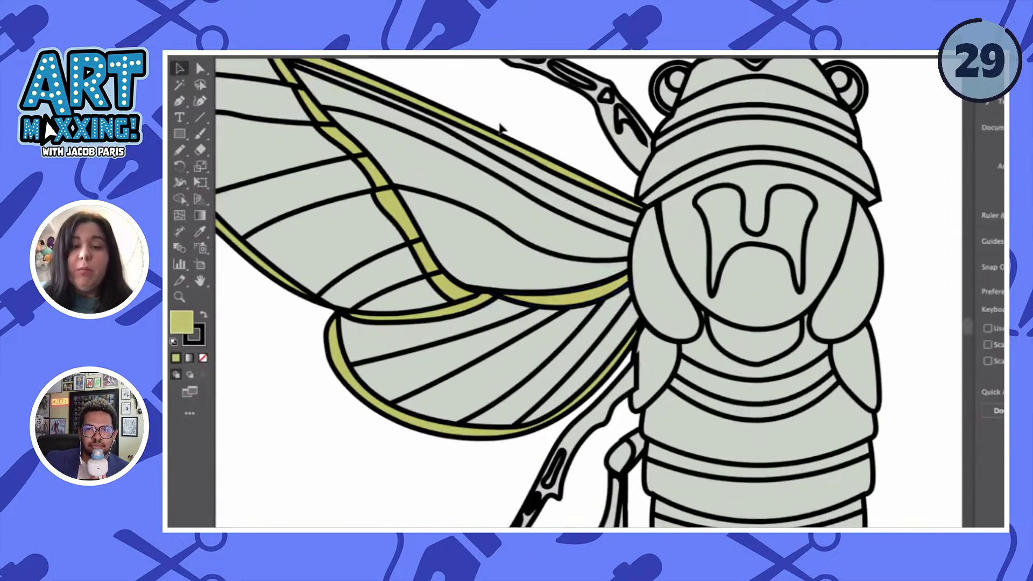
pyautogui.scroll(-3, 500, 128)
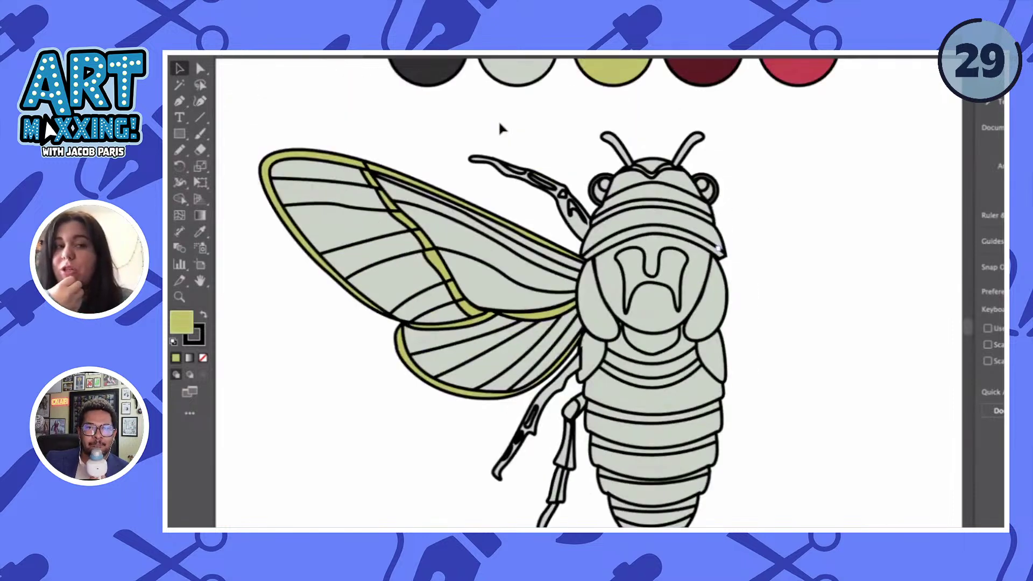
pyautogui.scroll(3, 527, 179)
pyautogui.moveTo(483, 115); pyautogui.dragTo(571, 218)
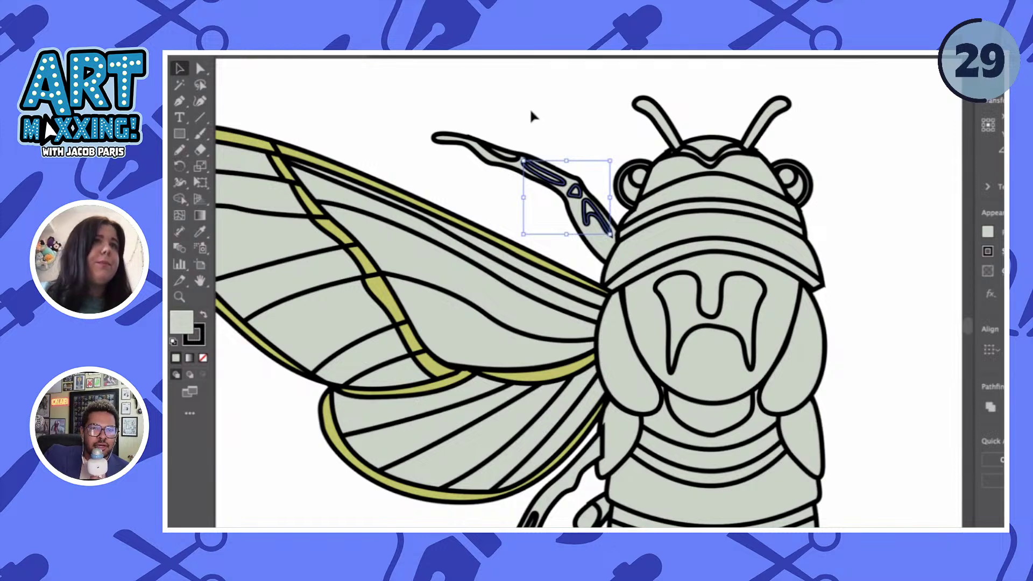
# - Try dark red on the narrow strip under the forewing's upper border and the strips along its lower edge, then fill them with charcoal
pyautogui.scroll(2, 478, 262)
pyautogui.scroll(-1, 477, 260)
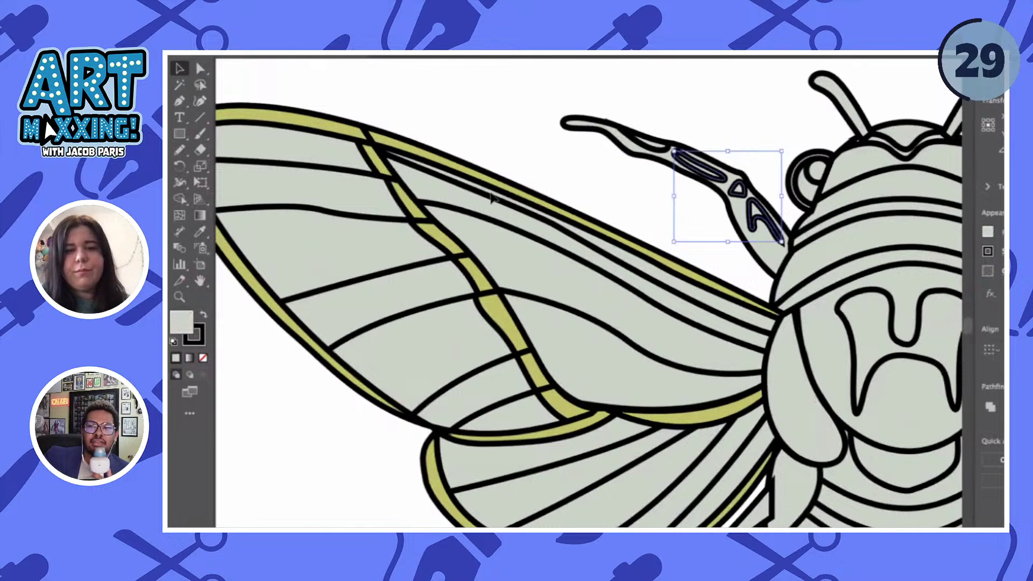
pyautogui.click(490, 198)
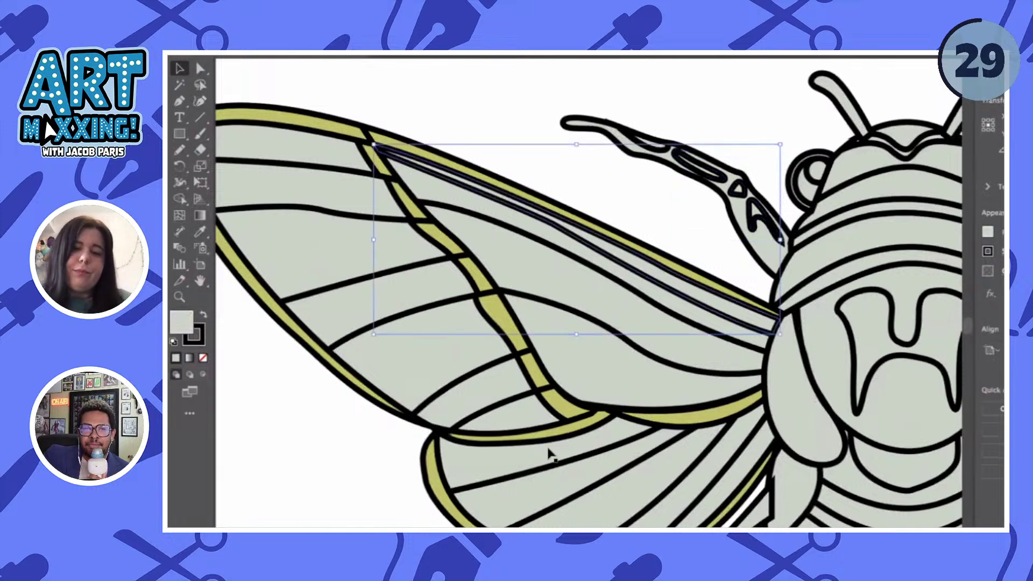
pyautogui.keyDown('shift'); pyautogui.click(569, 435); pyautogui.keyUp('shift')
pyautogui.scroll(-3, 691, 433)
pyautogui.press('i')
pyautogui.scroll(2, 617, 254)
pyautogui.hscroll(2, 618, 254)
pyautogui.scroll(1, 618, 254)
pyautogui.hscroll(2, 618, 254)
pyautogui.click(751, 228)
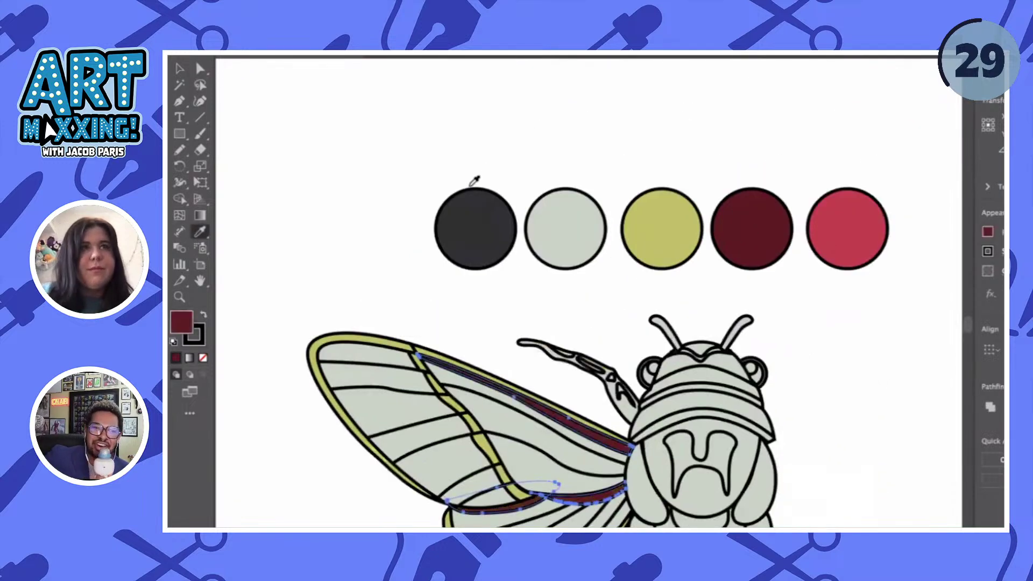
pyautogui.click(487, 222)
pyautogui.scroll(-2, 487, 222)
pyautogui.hscroll(2, 487, 222)
pyautogui.press('v')
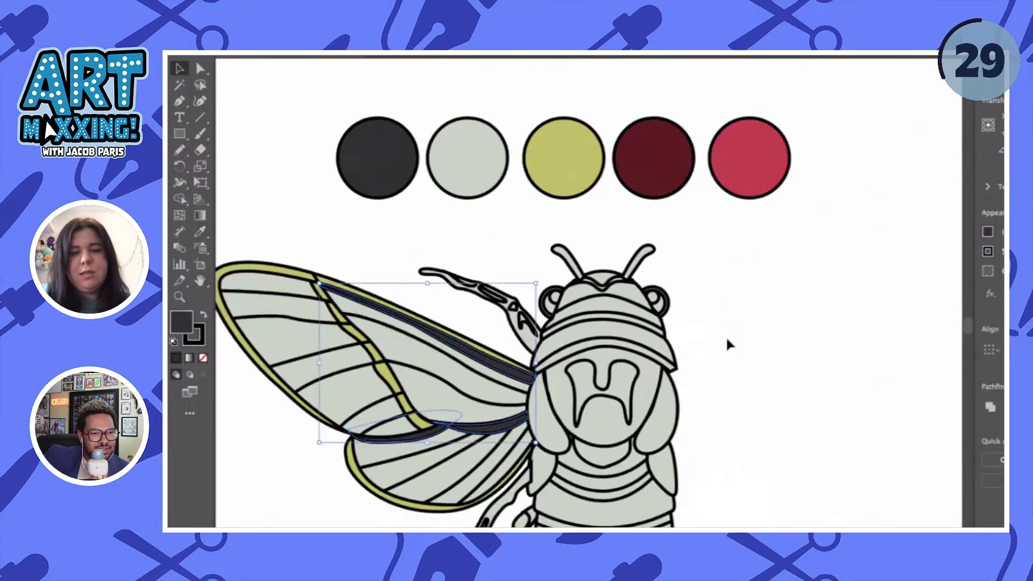
pyautogui.click(725, 336)
pyautogui.scroll(-2, 725, 336)
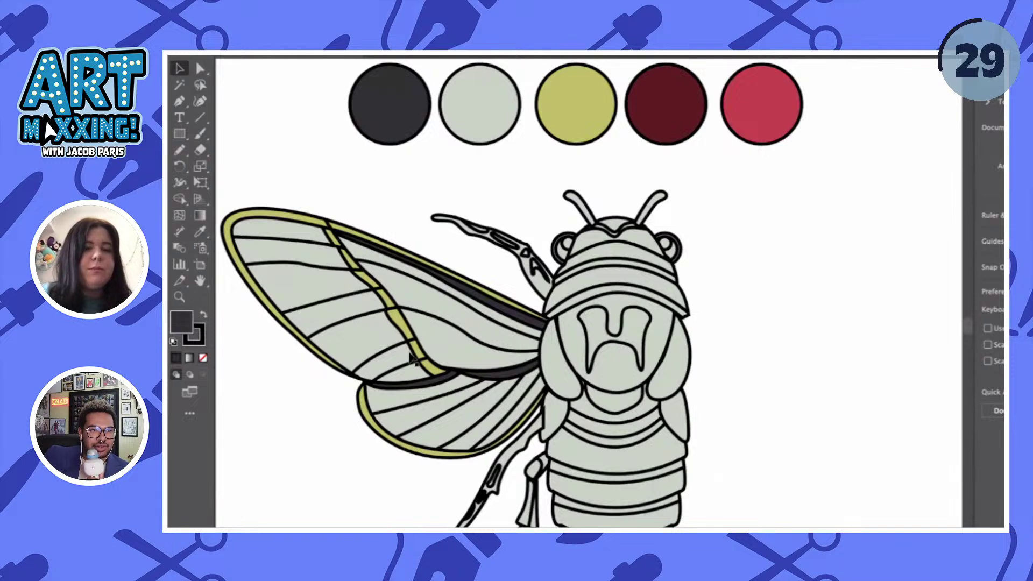
pyautogui.scroll(2, 413, 359)
pyautogui.scroll(-1, 413, 359)
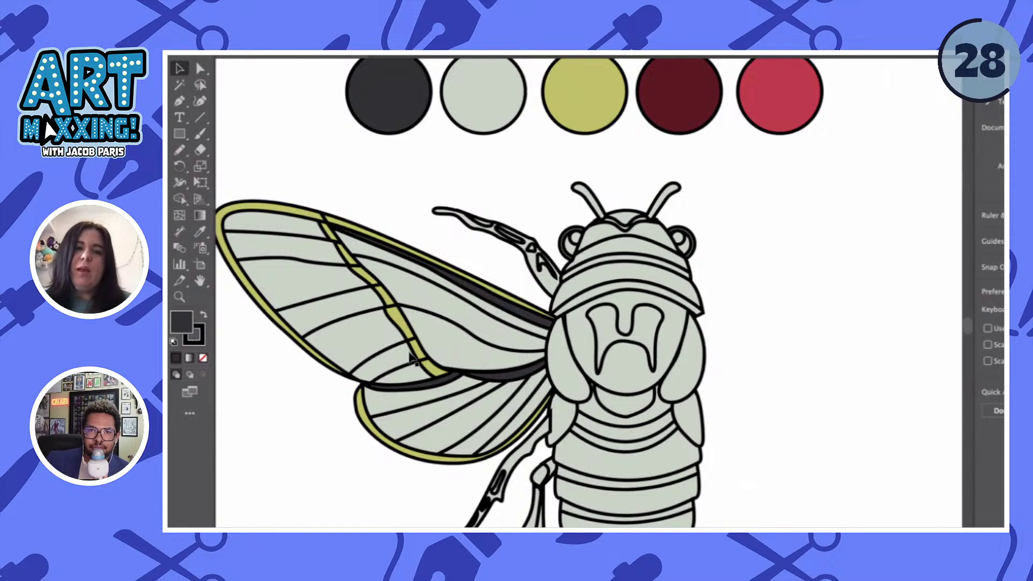
# - Fill the H-shaped thorax marking, the two side lobes, the collar beneath and the curved band below it with the palette's dark red
pyautogui.scroll(-3, 630, 387)
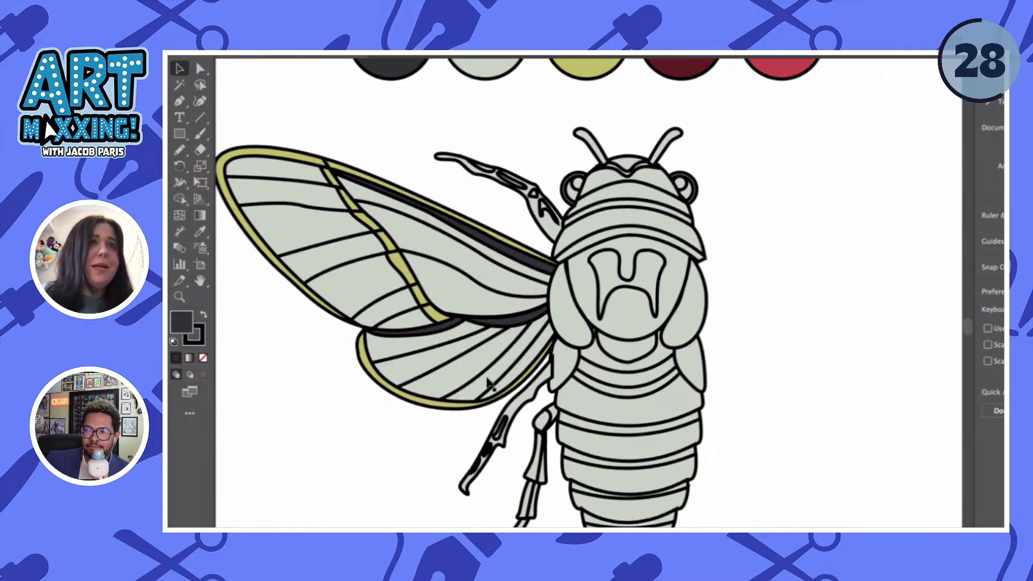
pyautogui.scroll(-1, 488, 383)
pyautogui.scroll(3, 488, 383)
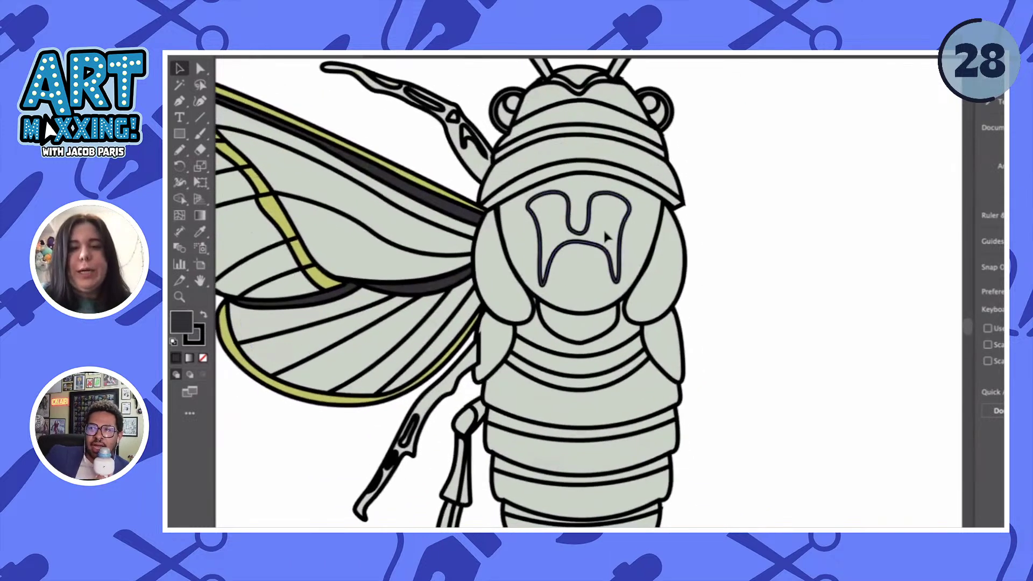
pyautogui.click(606, 234)
pyautogui.hscroll(2, 604, 233)
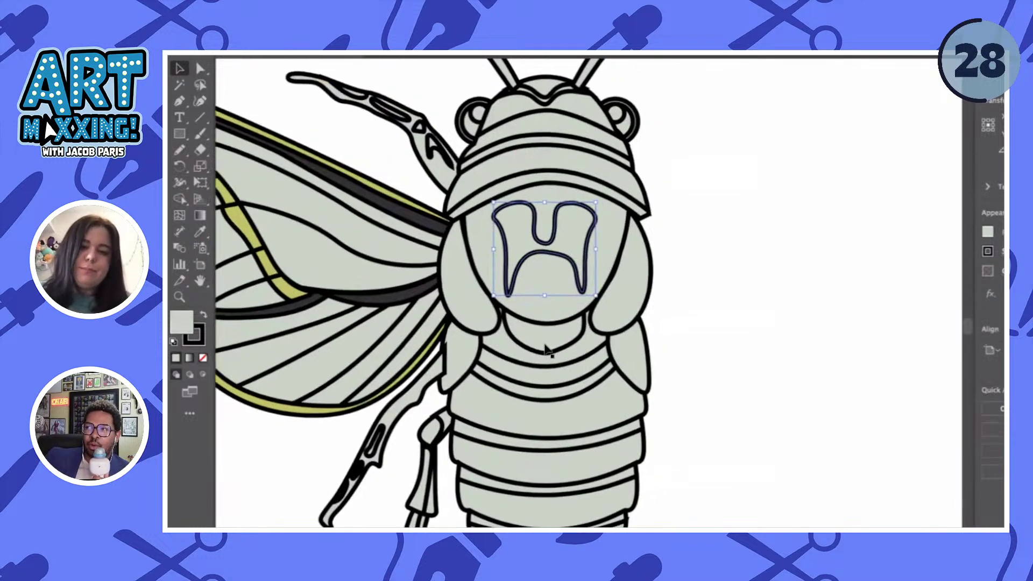
pyautogui.keyDown('shift'); pyautogui.click(516, 309); pyautogui.keyUp('shift')
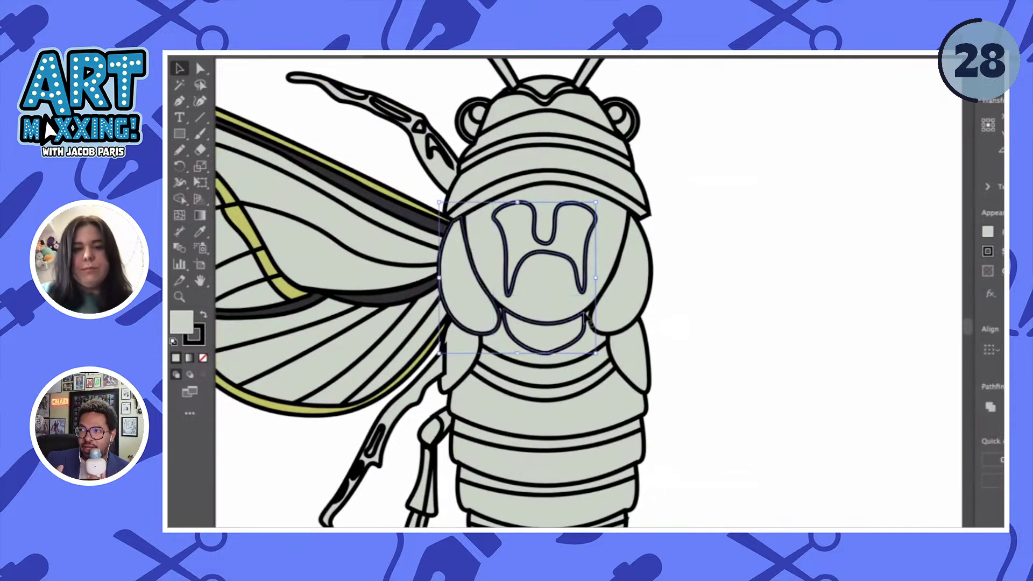
pyautogui.keyDown('shift'); pyautogui.click(624, 295); pyautogui.keyUp('shift')
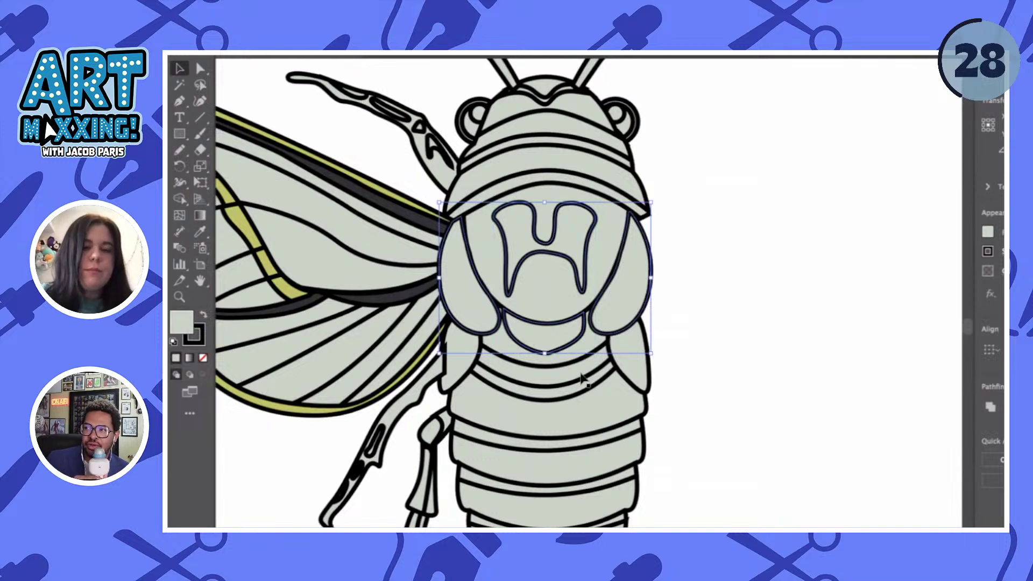
pyautogui.press('i')
pyautogui.scroll(-3, 582, 379)
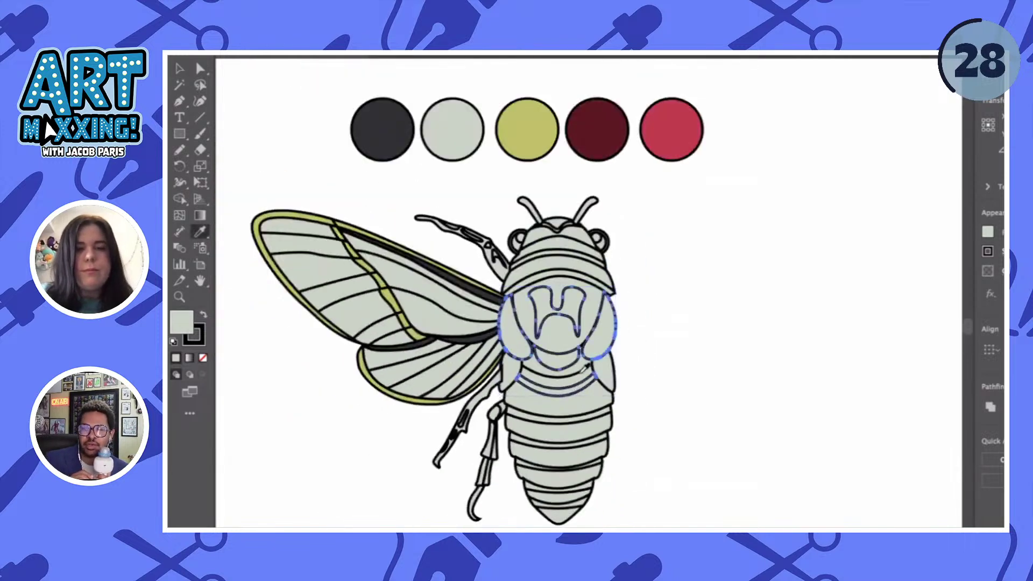
pyautogui.click(611, 128)
pyautogui.press('v')
pyautogui.click(698, 271)
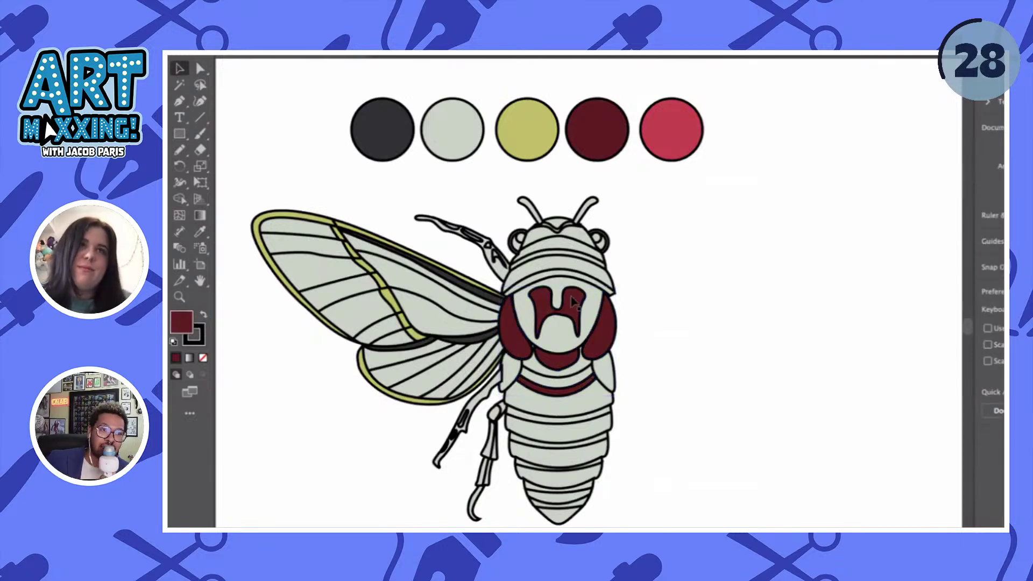
# - Fill the two narrow curved bands above the thorax and the V-shaped marking between the antennae with dark red
pyautogui.scroll(3, 574, 303)
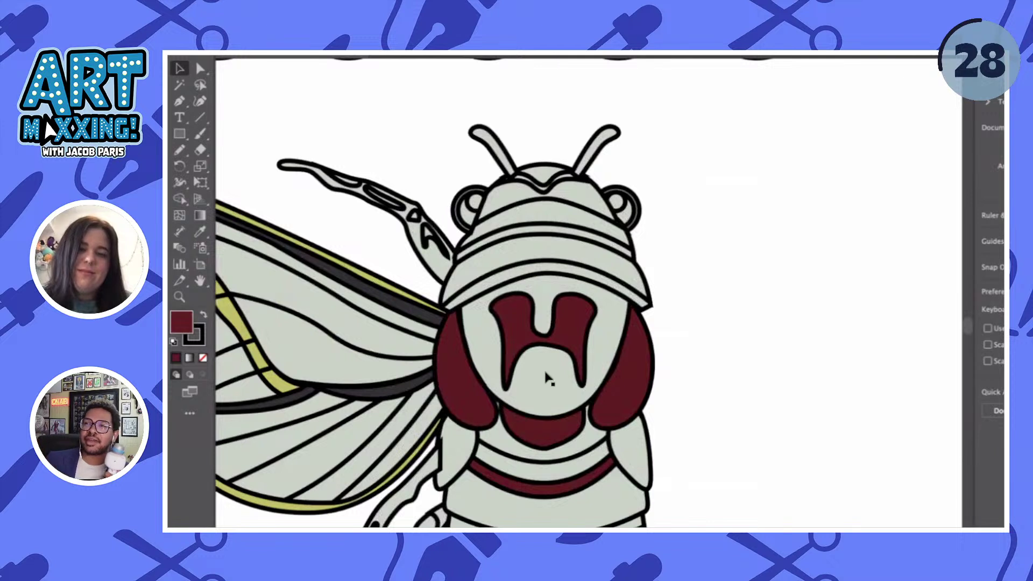
pyautogui.click(508, 280)
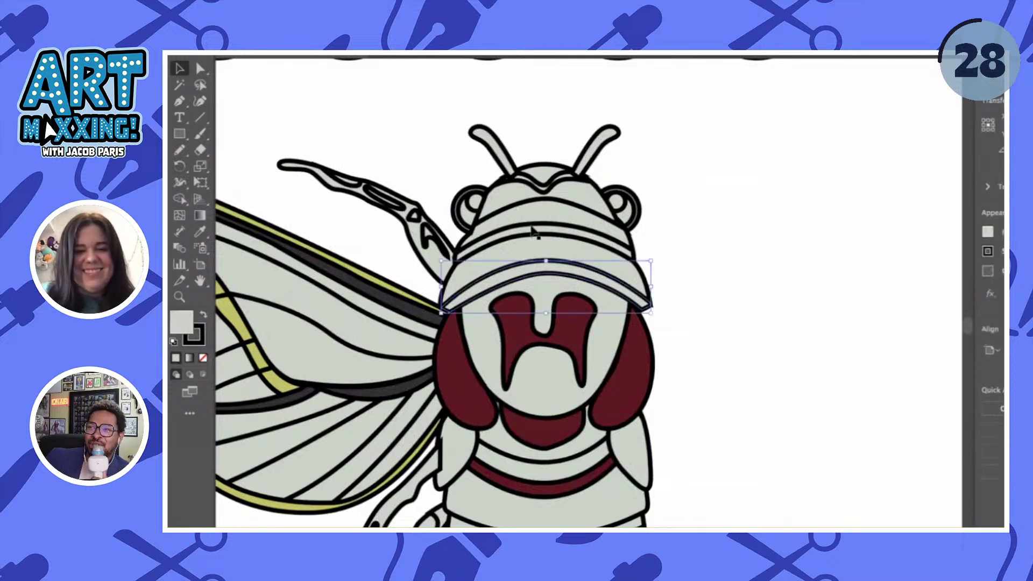
pyautogui.keyDown('shift'); pyautogui.click(534, 237); pyautogui.keyUp('shift')
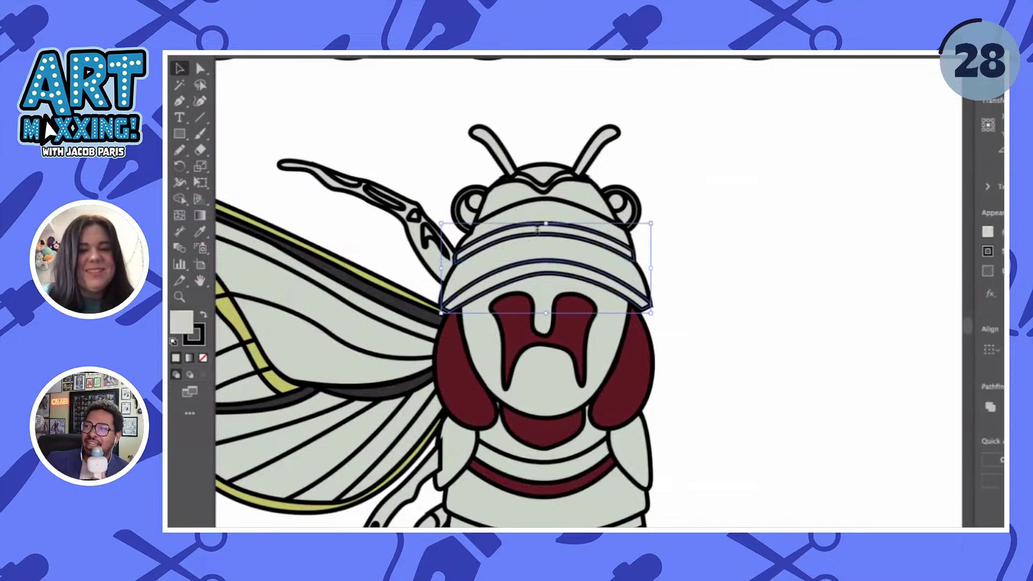
pyautogui.keyDown('shift'); pyautogui.click(562, 182); pyautogui.keyUp('shift')
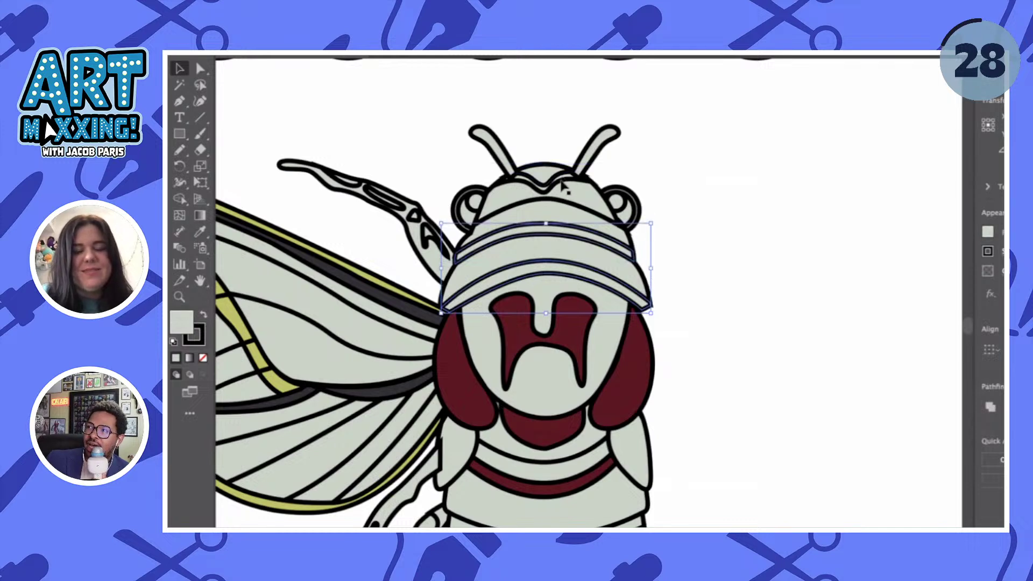
pyautogui.scroll(2, 563, 182)
pyautogui.press('i')
pyautogui.click(581, 391)
pyautogui.press('v')
pyautogui.click(775, 318)
# - Try dark red on the cicada's front leg beside the head
pyautogui.hotkey('ctrl', '-')
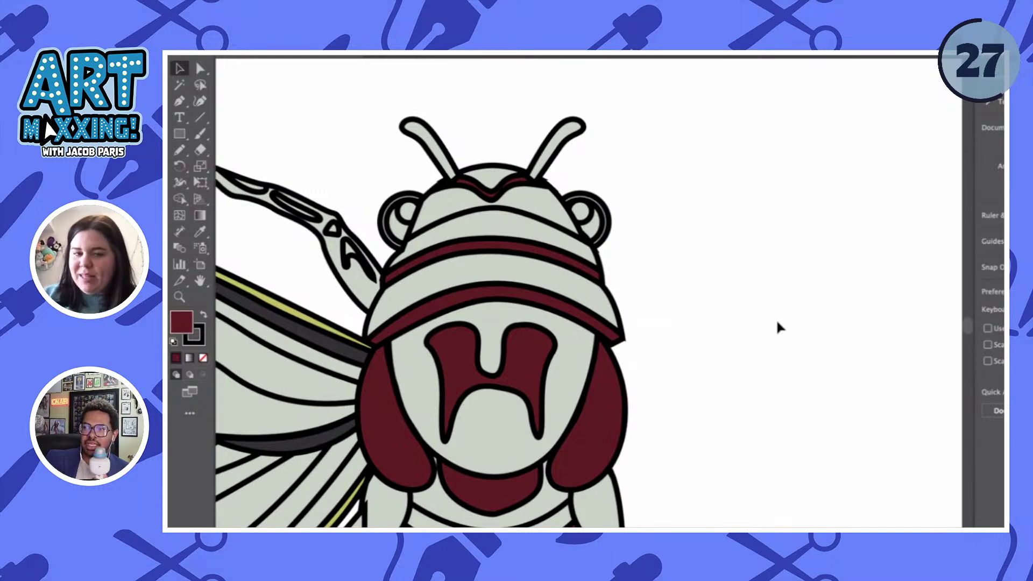
pyautogui.hscroll(-5, 467, 195)
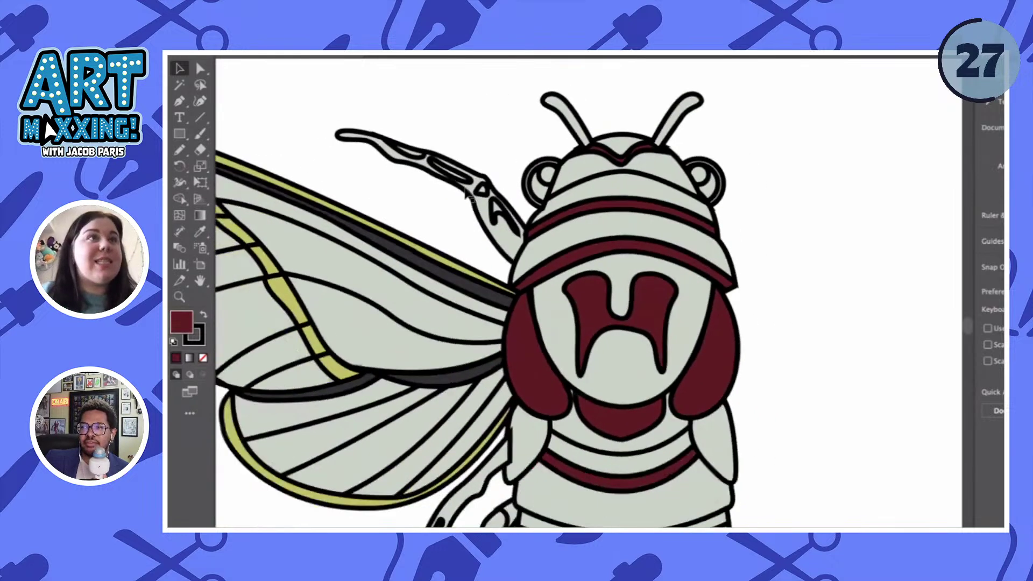
pyautogui.scroll(2, 466, 194)
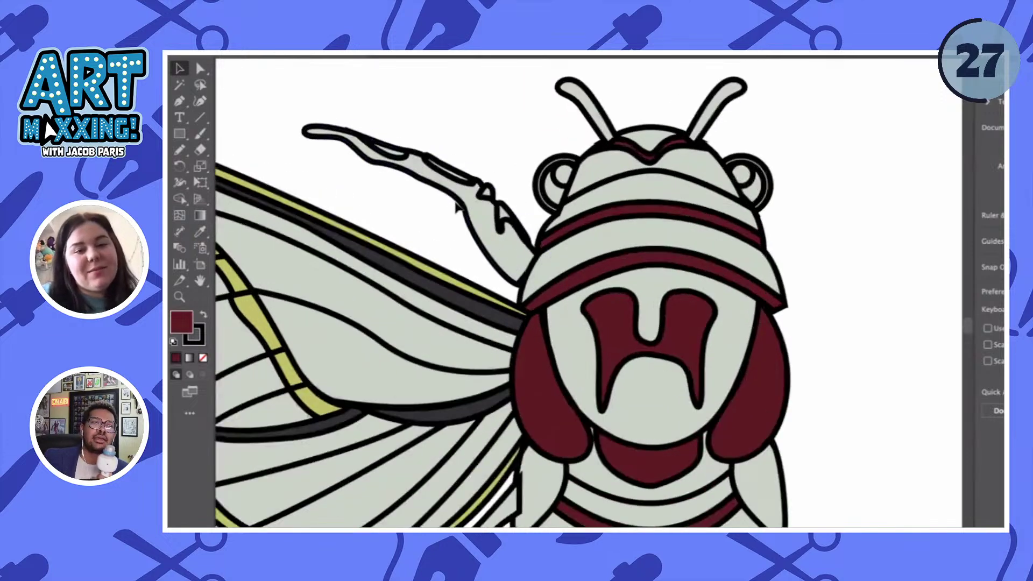
pyautogui.click(456, 207)
pyautogui.press('i')
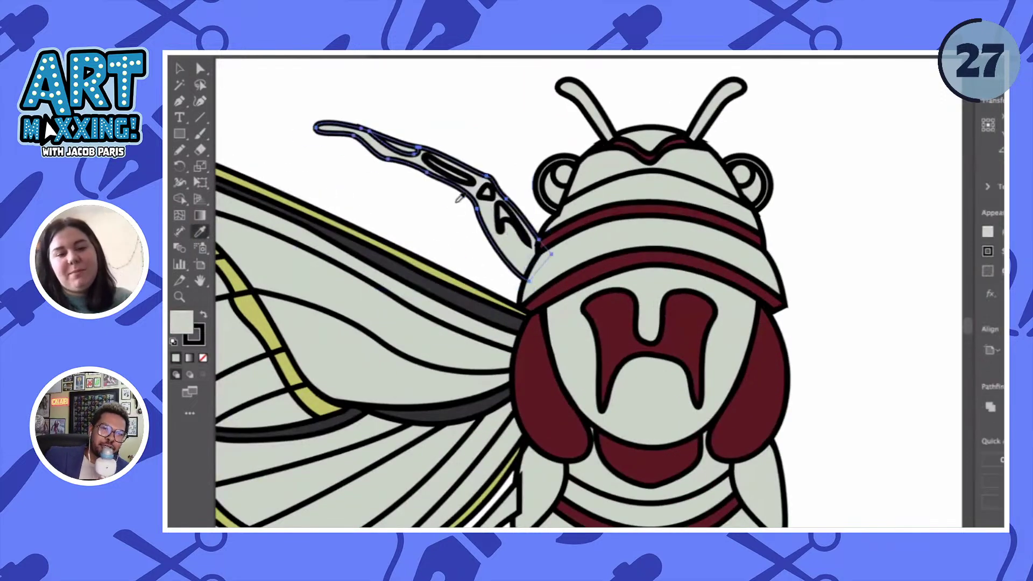
pyautogui.click(549, 358)
pyautogui.press('v')
pyautogui.hscroll(-2, 507, 173)
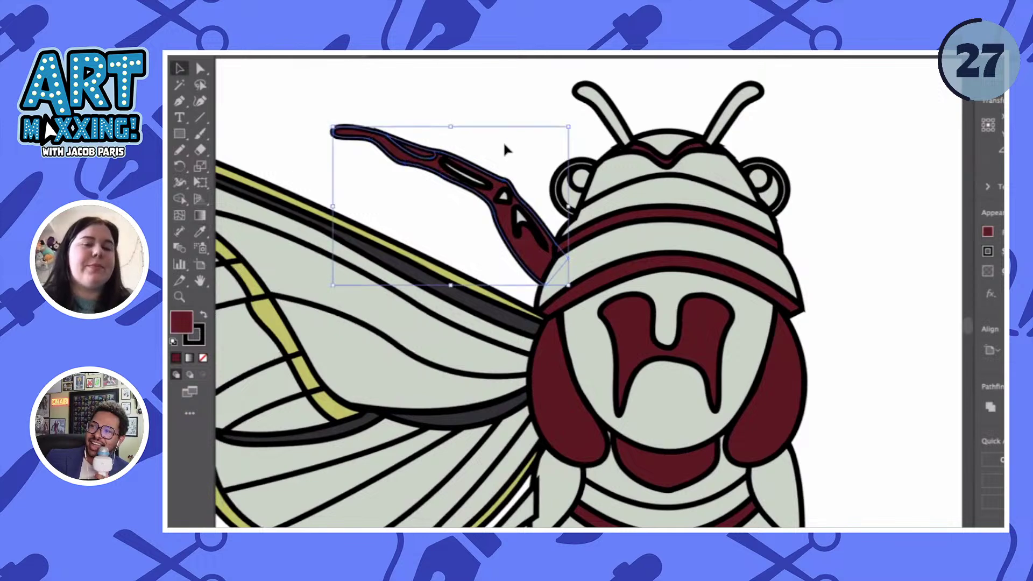
# - Fill the front leg with the bright red from the palette
pyautogui.press('i')
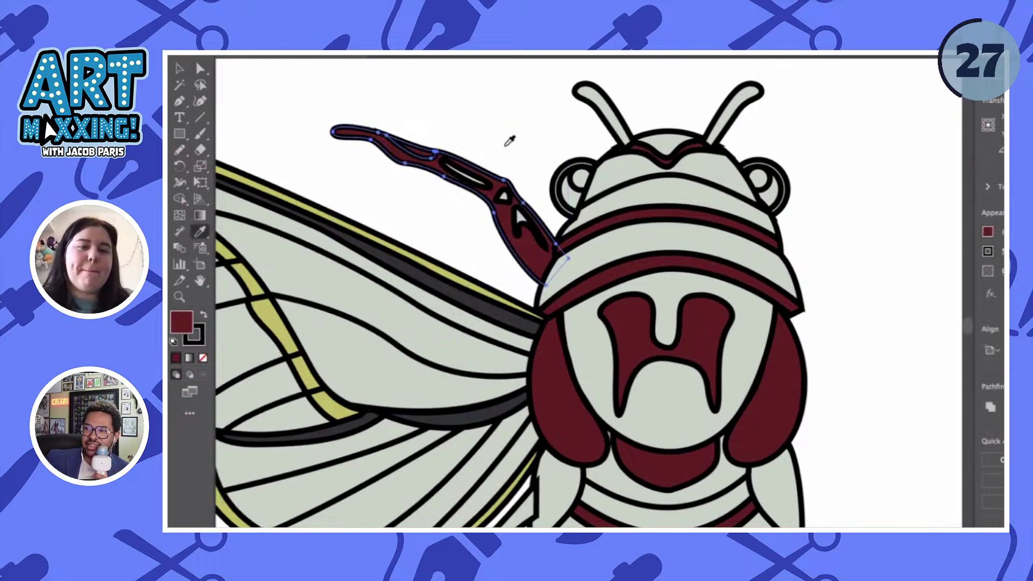
pyautogui.scroll(5, 508, 143)
pyautogui.scroll(-2, 508, 142)
pyautogui.hscroll(3, 509, 141)
pyautogui.click(696, 110)
pyautogui.press('v')
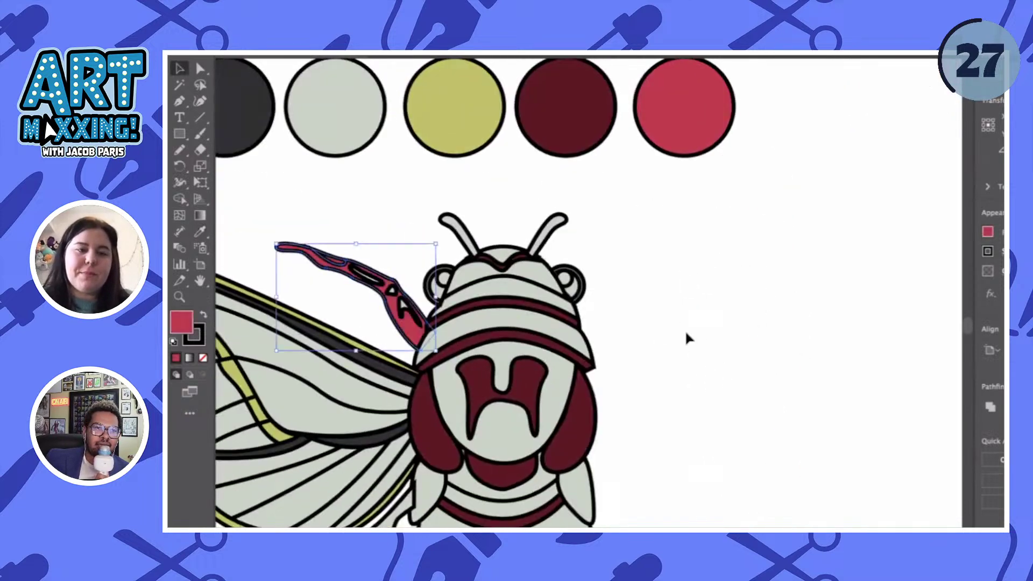
pyautogui.click(685, 336)
# - Fill the small marking shapes inside the front leg with the palette's dark red
pyautogui.scroll(3, 385, 330)
pyautogui.click(467, 315)
pyautogui.click(433, 280)
pyautogui.press('i')
pyautogui.scroll(-2, 455, 274)
pyautogui.scroll(2, 452, 285)
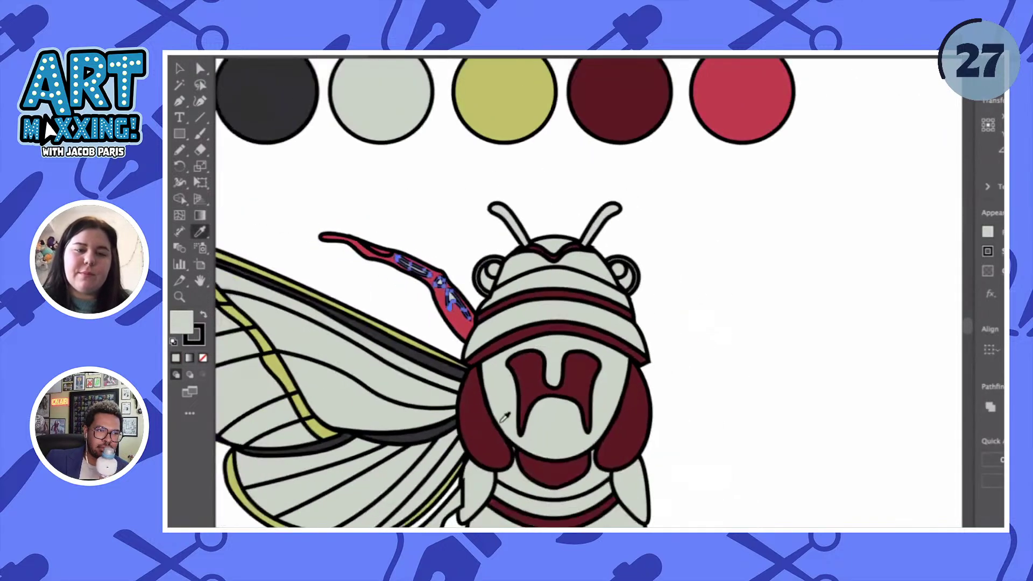
pyautogui.click(682, 97)
pyautogui.scroll(2, 550, 321)
pyautogui.scroll(-2, 550, 320)
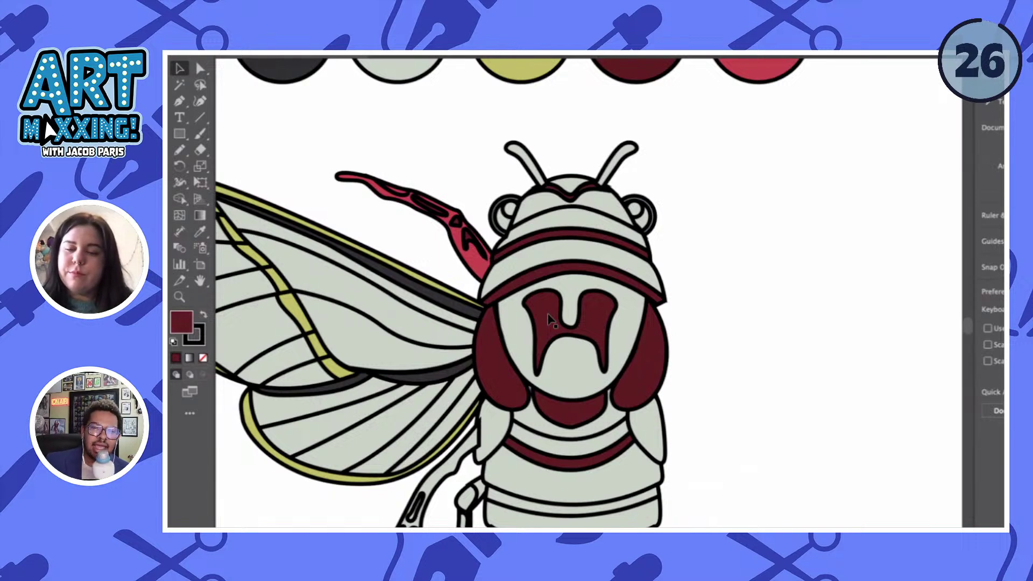
# - Move the FONT text beneath the middle letters of the CICADA lettering
pyautogui.scroll(-5, 541, 253)
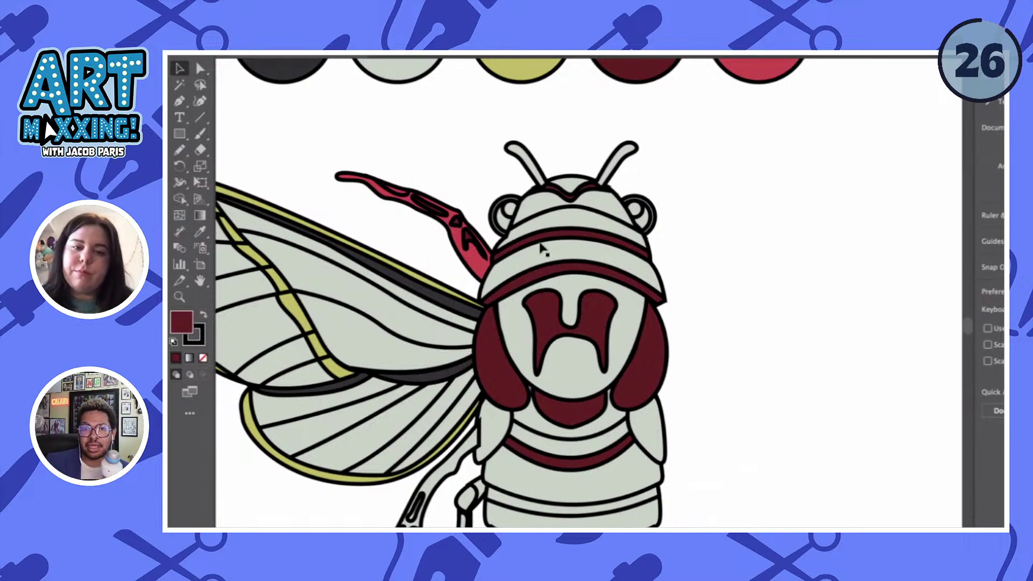
pyautogui.scroll(3, 542, 248)
pyautogui.scroll(-3, 541, 246)
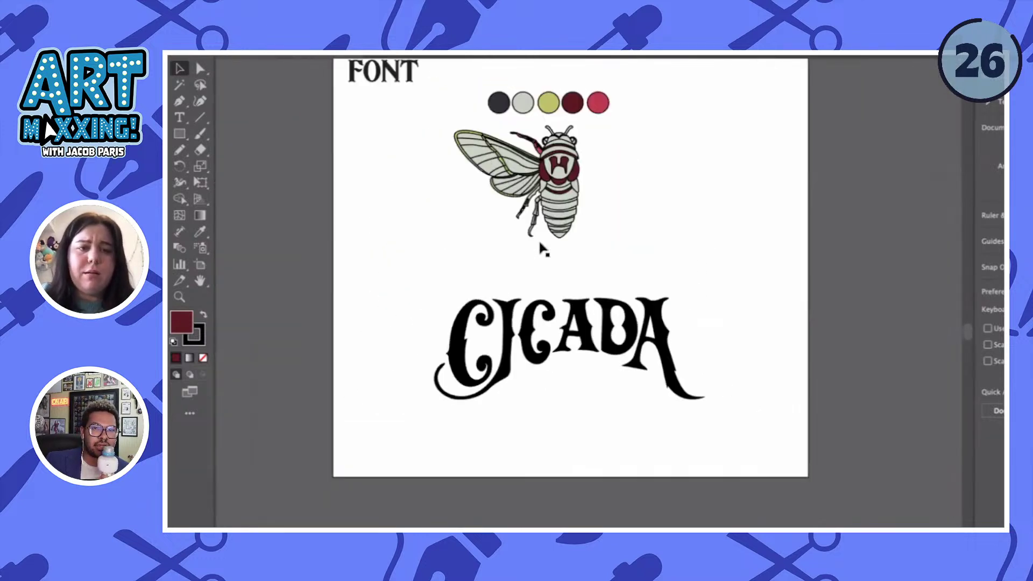
pyautogui.scroll(2, 541, 249)
pyautogui.click(446, 182)
pyautogui.moveTo(425, 185); pyautogui.dragTo(616, 435)
pyautogui.scroll(2, 608, 484)
pyautogui.scroll(2, 607, 491)
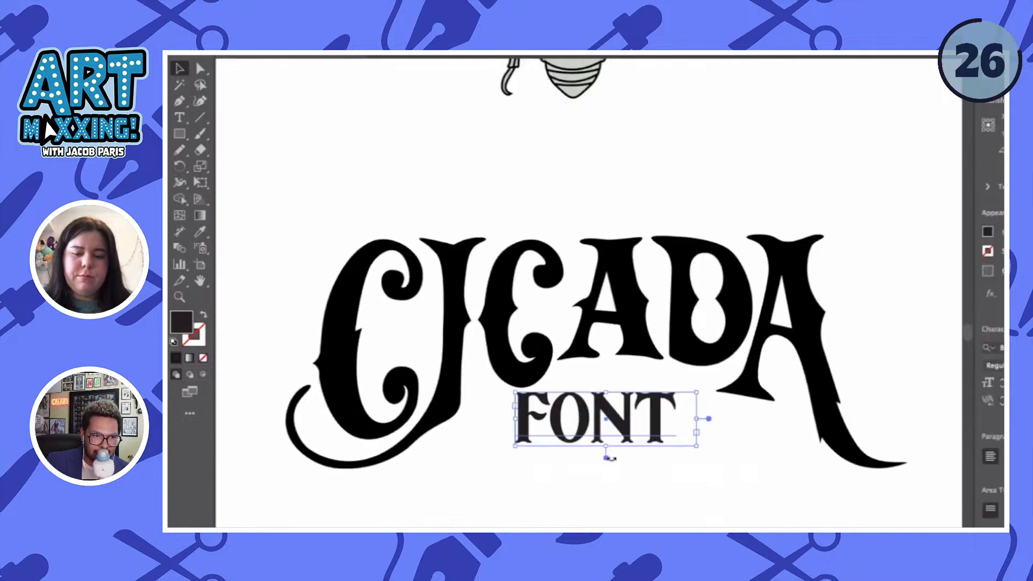
# - Recolour the CICADA lettering with the near-black sampled from the FONT text
pyautogui.click(643, 309)
pyautogui.moveTo(331, 215); pyautogui.dragTo(879, 277)
pyautogui.press('i')
pyautogui.click(627, 422)
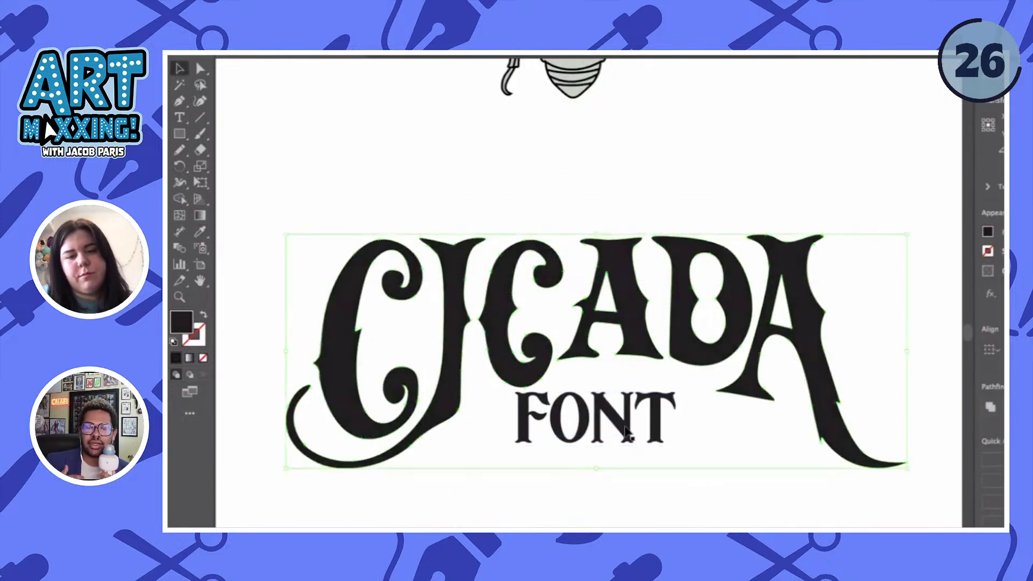
pyautogui.press('v')
pyautogui.click(662, 140)
# - Convert the FONT text to outlines
pyautogui.click(648, 412)
pyautogui.scroll(-1, 643, 418)
pyautogui.scroll(-1, 643, 419)
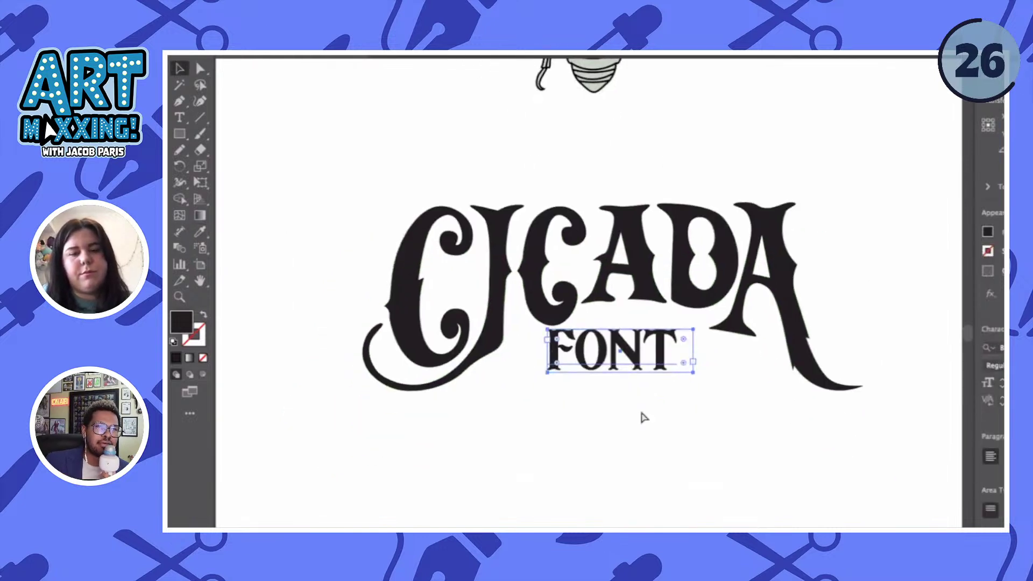
pyautogui.hotkey('ctrl', 'shift', 'o')
pyautogui.scroll(2, 681, 370)
pyautogui.scroll(-1, 682, 367)
pyautogui.moveTo(624, 344); pyautogui.dragTo(360, 105)
pyautogui.click(624, 344)
pyautogui.scroll(1, 624, 344)
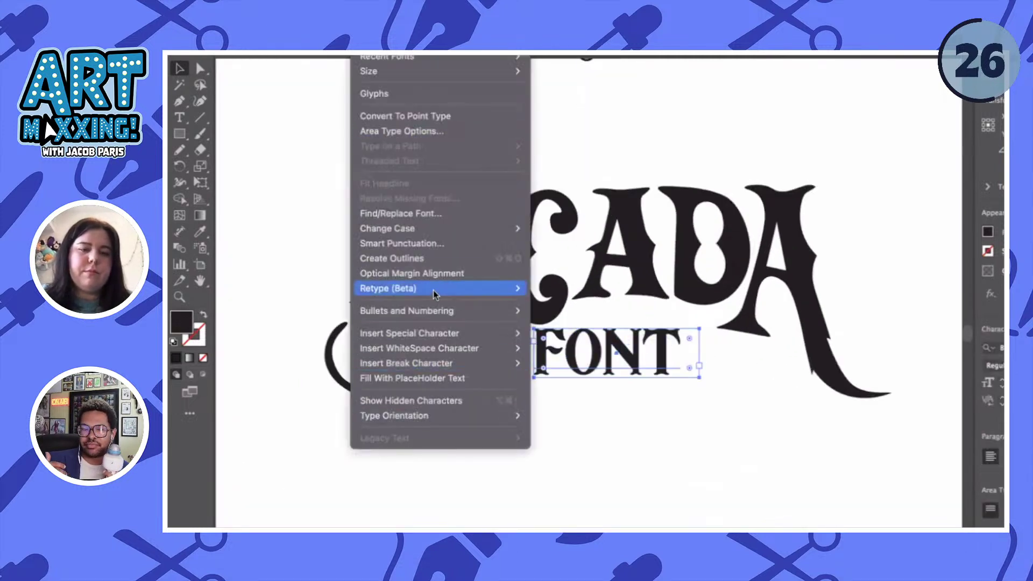
pyautogui.click(429, 257)
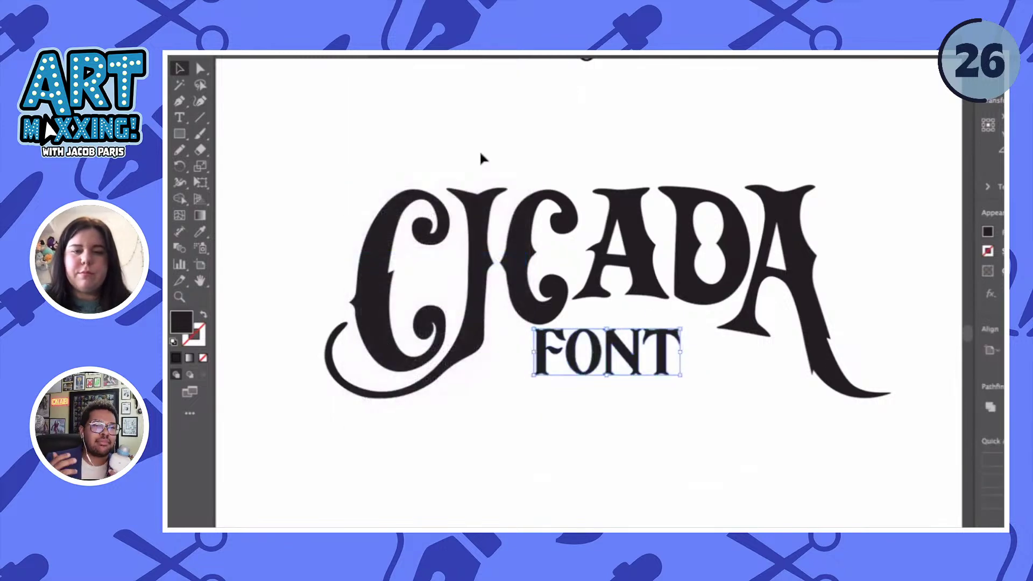
# - Shift the outlined FONT word slightly right beneath the CICADA lettering
pyautogui.click(472, 252)
pyautogui.moveTo(350, 142); pyautogui.dragTo(790, 213)
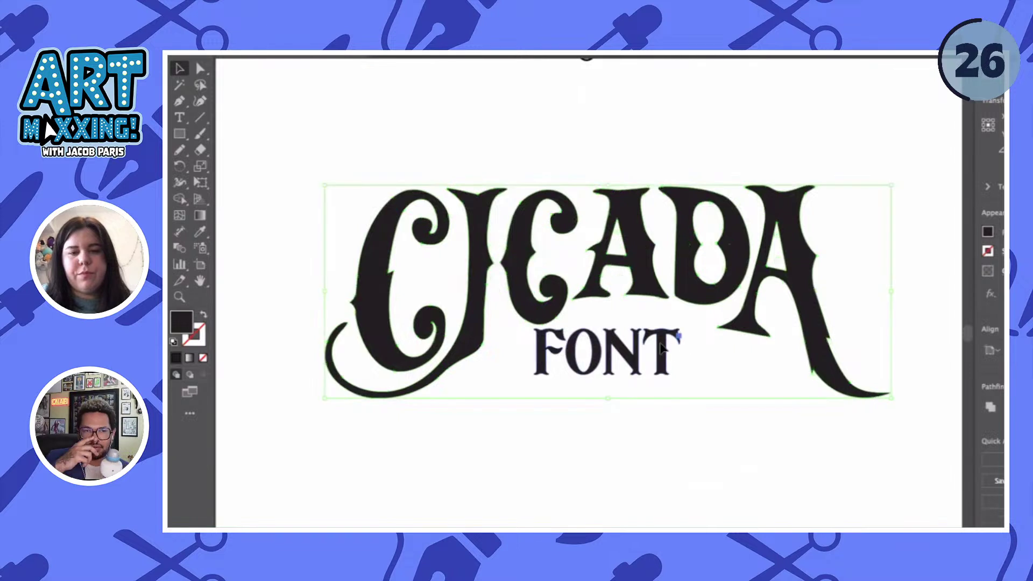
pyautogui.click(761, 380)
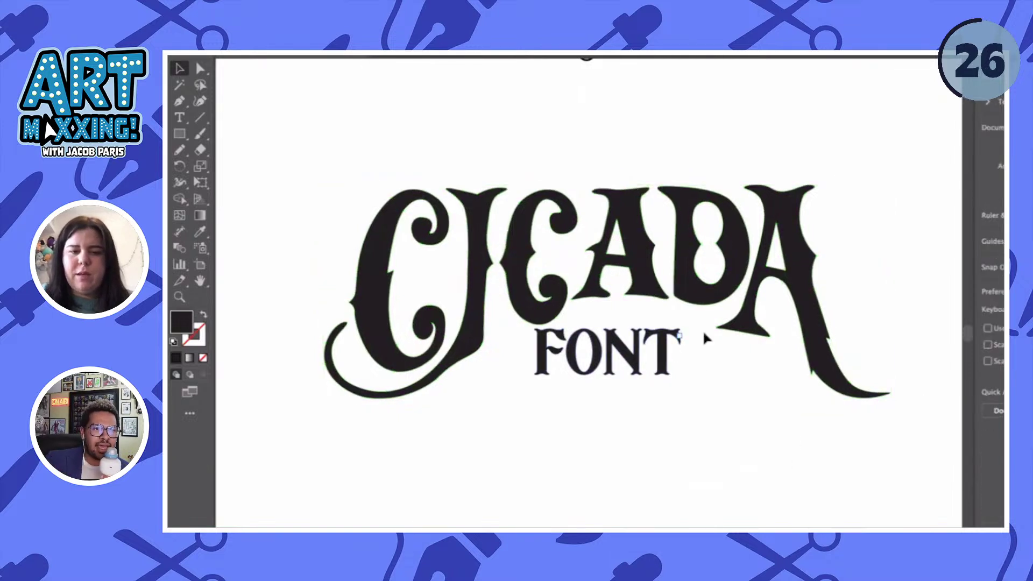
pyautogui.moveTo(661, 347); pyautogui.dragTo(673, 348)
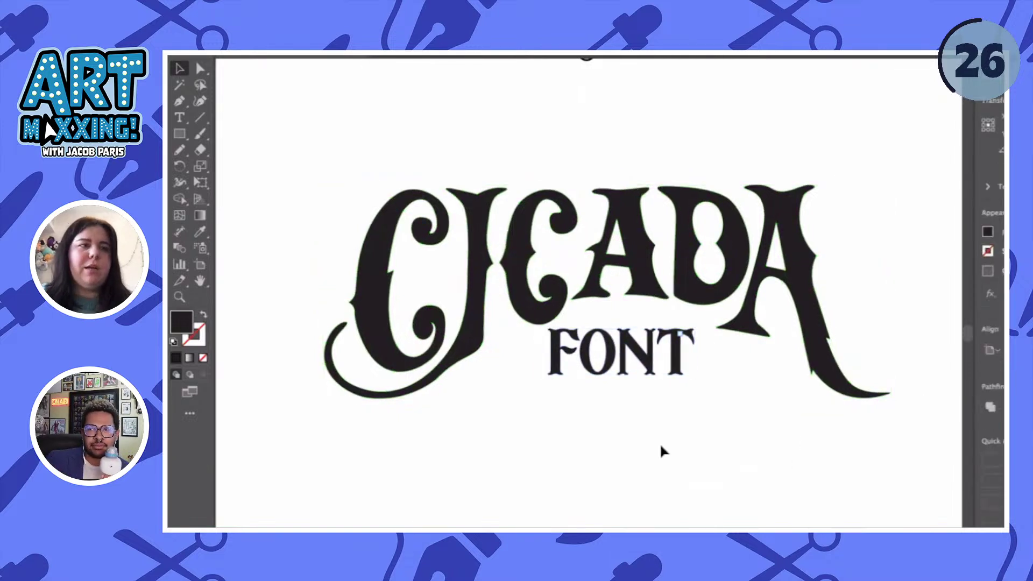
# - Draw a small solid near-black dot just before the word FONT with the Ellipse tool
pyautogui.moveTo(181, 135); pyautogui.dragTo(250, 167)
pyautogui.scroll(1, 570, 320)
# - Copy the dot to the far side of FONT and shift the word with both dots slightly left
pyautogui.moveTo(522, 358)
pyautogui.mouseDown()
pyautogui.moveTo(505, 345)
pyautogui.moveTo(696, 372)
pyautogui.moveTo(749, 359)
pyautogui.mouseUp()
pyautogui.press('v')
pyautogui.click(529, 428)
pyautogui.click(752, 359)
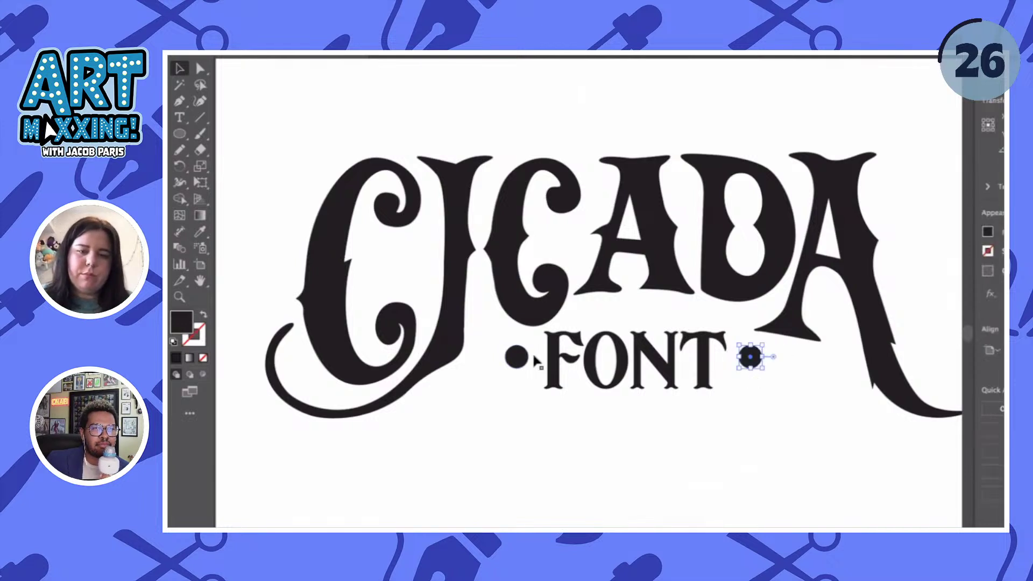
pyautogui.scroll(-1, 526, 359)
pyautogui.moveTo(486, 351); pyautogui.dragTo(669, 377)
pyautogui.click(686, 462)
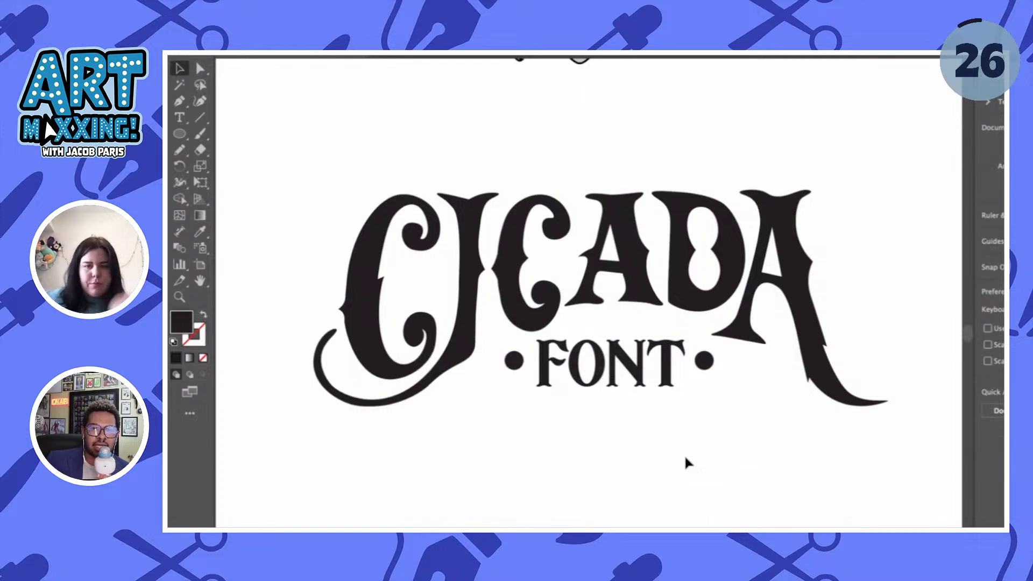
# - Undo the shift of FONT and the copying of the dot
pyautogui.hotkey('ctrl', 'z')
pyautogui.hotkey('ctrl', 'z')
pyautogui.hotkey('ctrl', 'z')
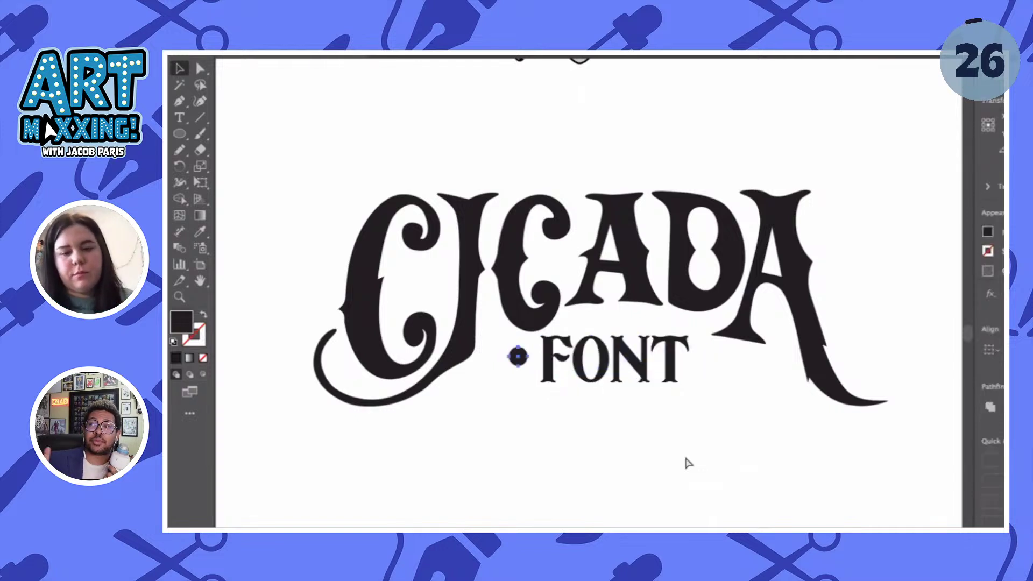
# - Undo back to the editable FONT text beneath CICADA and change the word to INK
pyautogui.hotkey('ctrl', 'z')
pyautogui.hotkey('ctrl', 'z')
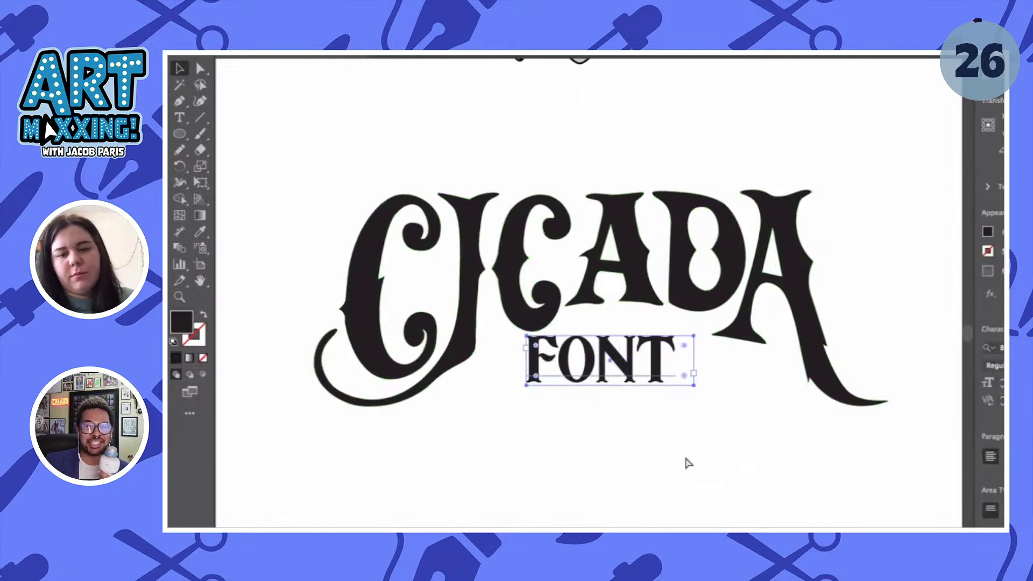
pyautogui.doubleClick(634, 357)
pyautogui.hotkey('ctrl', 'a')
pyautogui.write('INK')
pyautogui.click(180, 68)
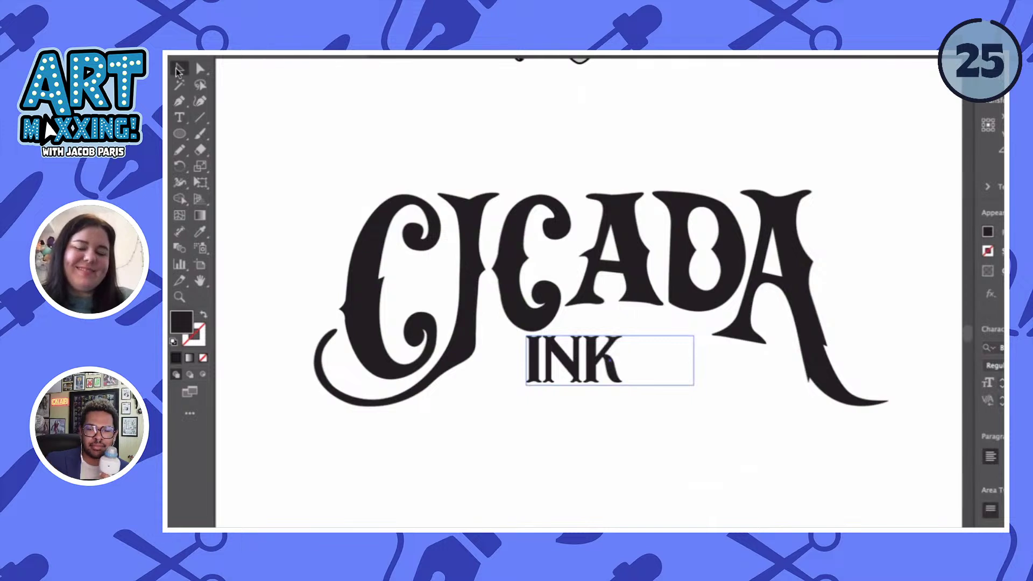
# - Fit the text frame to INK and move the word so it sits centred beneath the CICADA lettering
pyautogui.doubleClick(697, 360)
pyautogui.moveTo(581, 366); pyautogui.dragTo(624, 367)
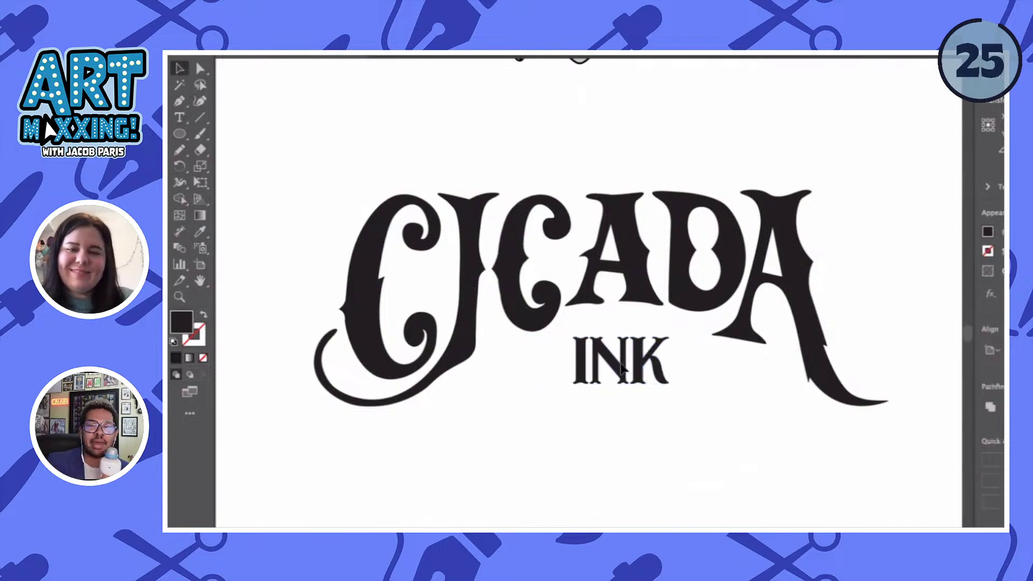
pyautogui.click(579, 479)
pyautogui.scroll(-3, 515, 293)
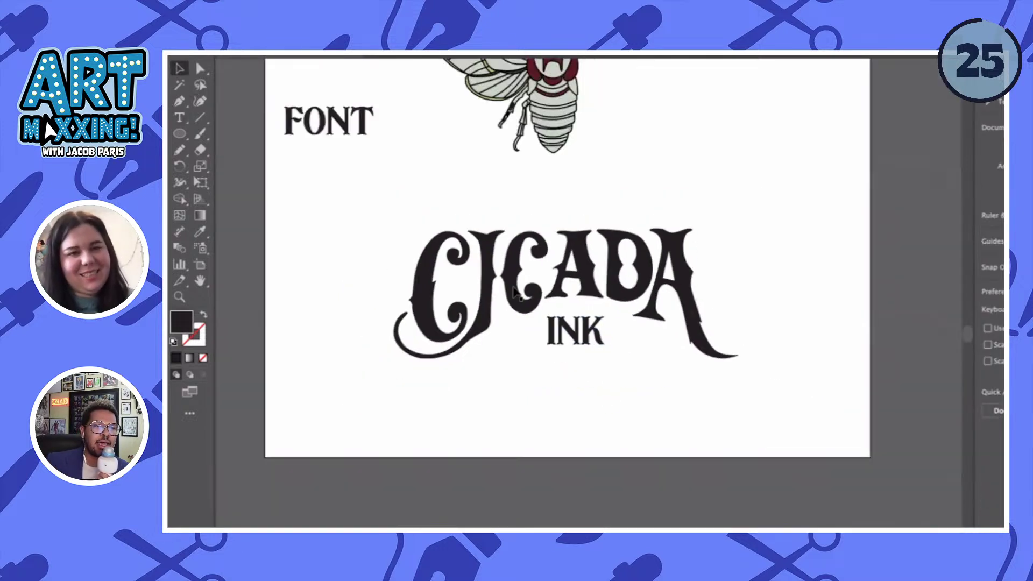
pyautogui.scroll(3, 515, 293)
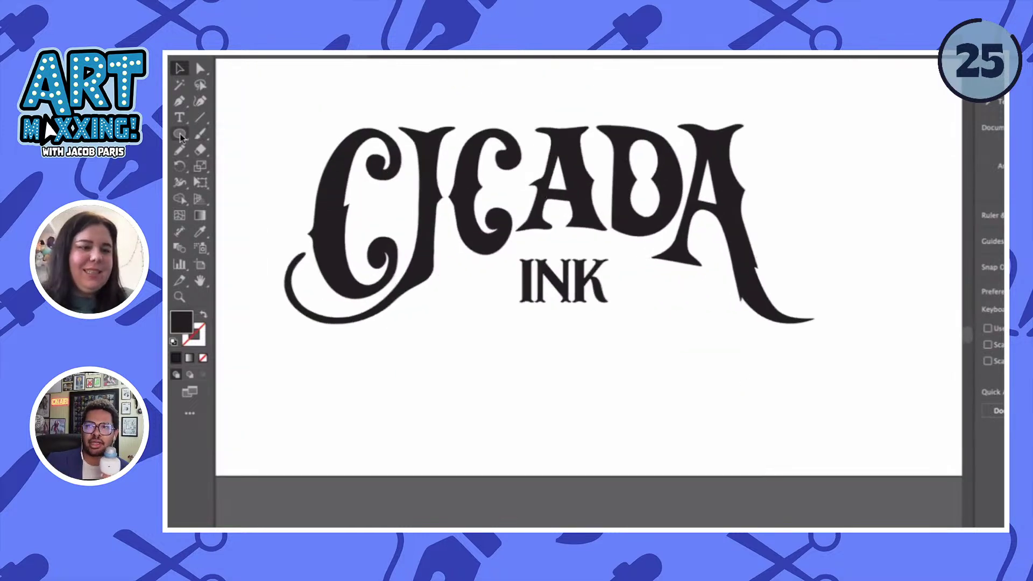
# - Draw a small near-black dot before INK with the Ellipse tool and place a matching dot after the word
pyautogui.click(180, 134)
pyautogui.scroll(2, 508, 278)
pyautogui.moveTo(502, 279)
pyautogui.mouseDown()
pyautogui.moveTo(511, 289)
pyautogui.moveTo(699, 280)
pyautogui.moveTo(679, 286)
pyautogui.mouseUp()
pyautogui.press('v')
pyautogui.click(512, 287)
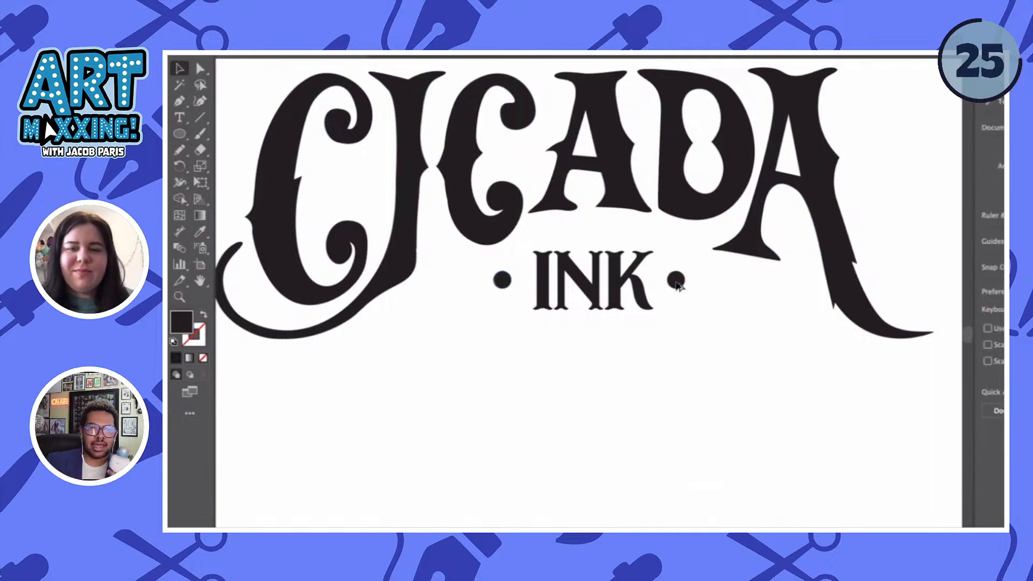
pyautogui.click(679, 286)
# - Group INK with its two dots and nudge the group slightly down beneath CICADA
pyautogui.moveTo(479, 356)
pyautogui.mouseDown()
pyautogui.moveTo(679, 296)
pyautogui.moveTo(697, 266)
pyautogui.mouseUp()
pyautogui.hotkey('ctrl', 'g')
pyautogui.click(602, 333)
pyautogui.click(602, 310)
pyautogui.moveTo(590, 311); pyautogui.dragTo(593, 323)
pyautogui.click(593, 360)
pyautogui.hotkey('ctrl', '-')
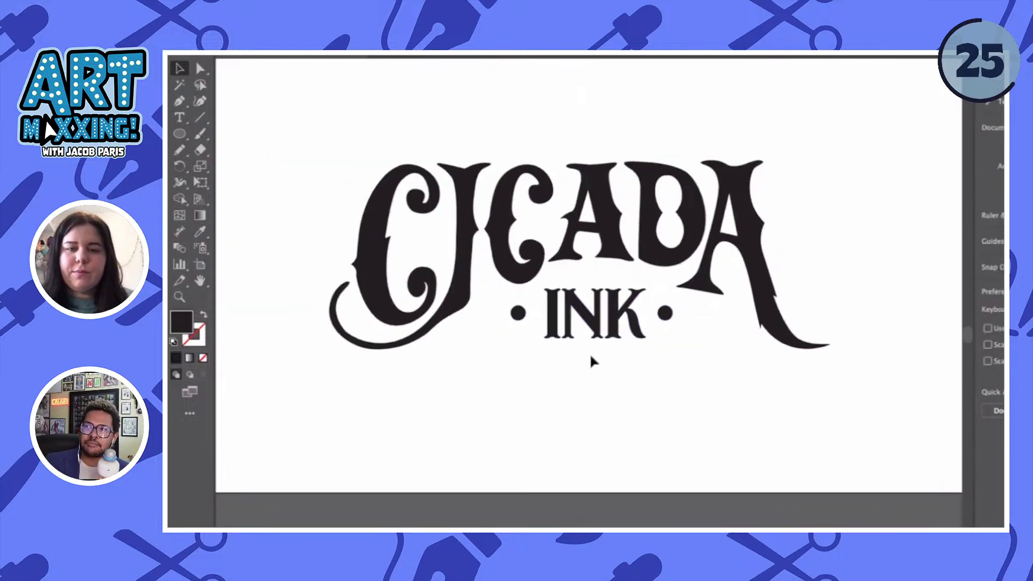
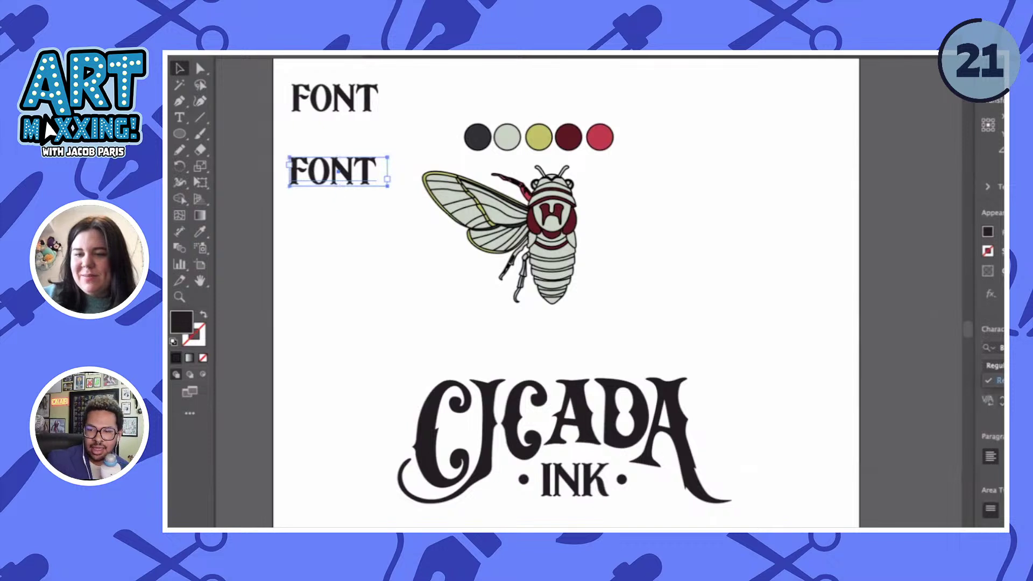
# - Delete the second FONT sample below the first one beside the cicada artwork
pyautogui.click(341, 191)
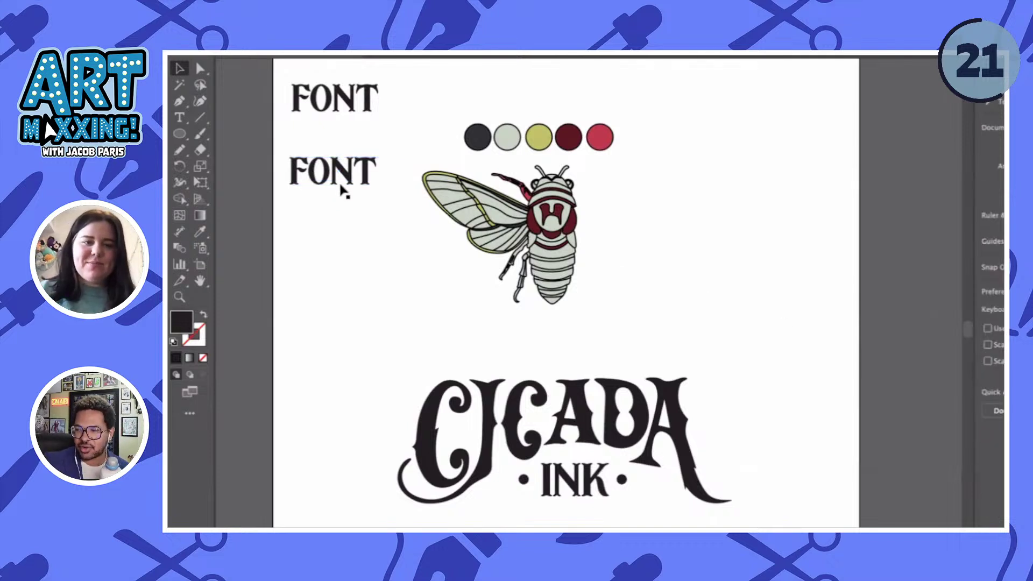
pyautogui.scroll(1, 340, 183)
pyautogui.scroll(1, 340, 181)
pyautogui.click(365, 96)
pyautogui.click(358, 191)
pyautogui.press('Delete')
# - Fill the three lowest narrow bands of the cicada's abdomen with the dark red sampled from the curved band above
pyautogui.scroll(2, 380, 204)
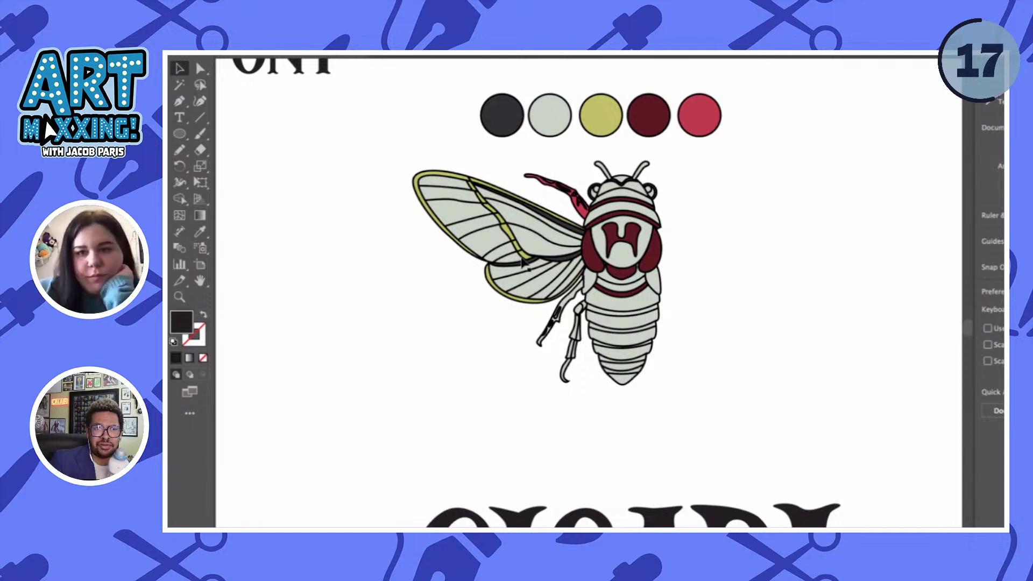
pyautogui.hotkey('ctrl', '+')
pyautogui.hotkey('ctrl', '+')
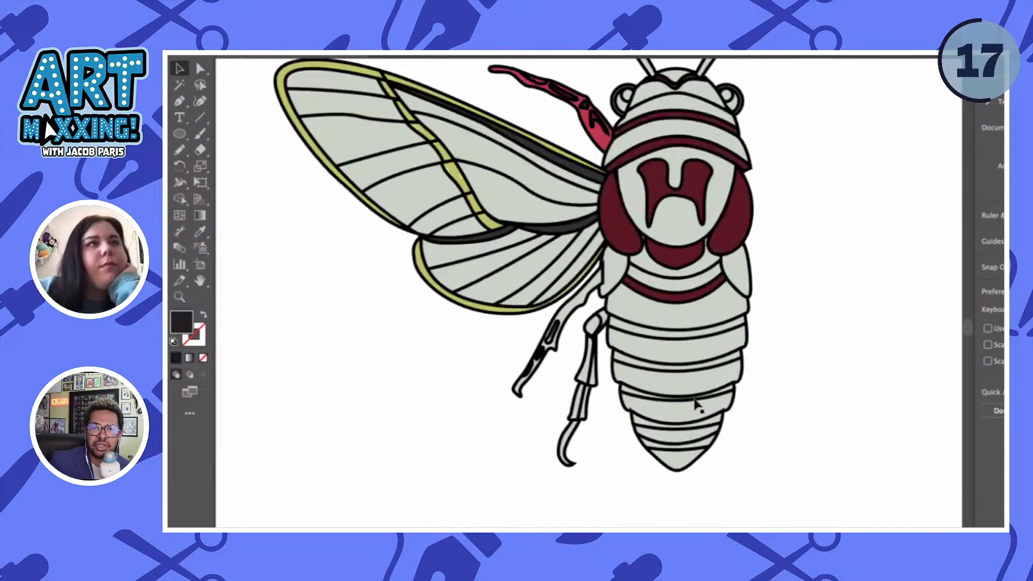
pyautogui.scroll(5, 685, 468)
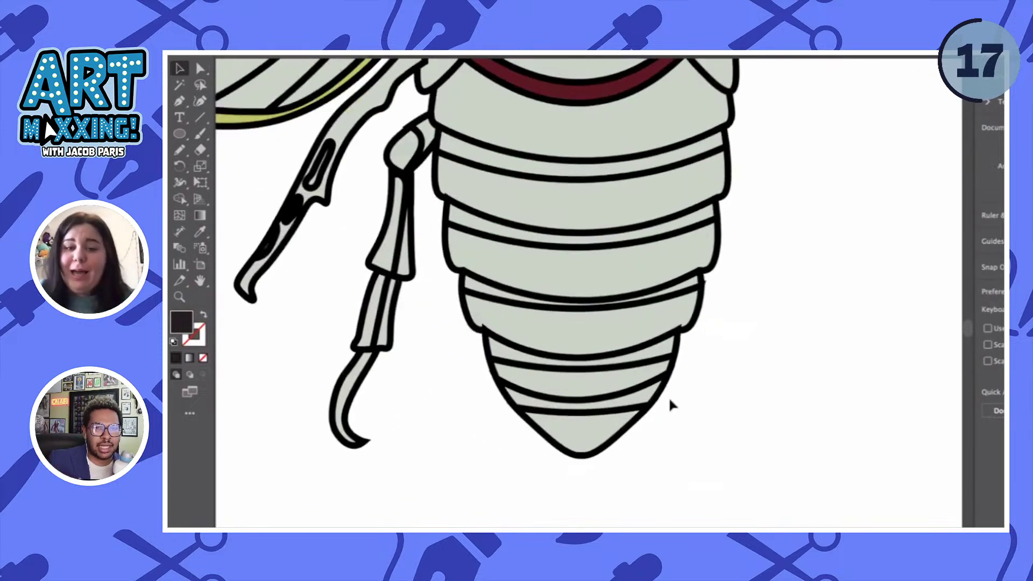
pyautogui.click(646, 398)
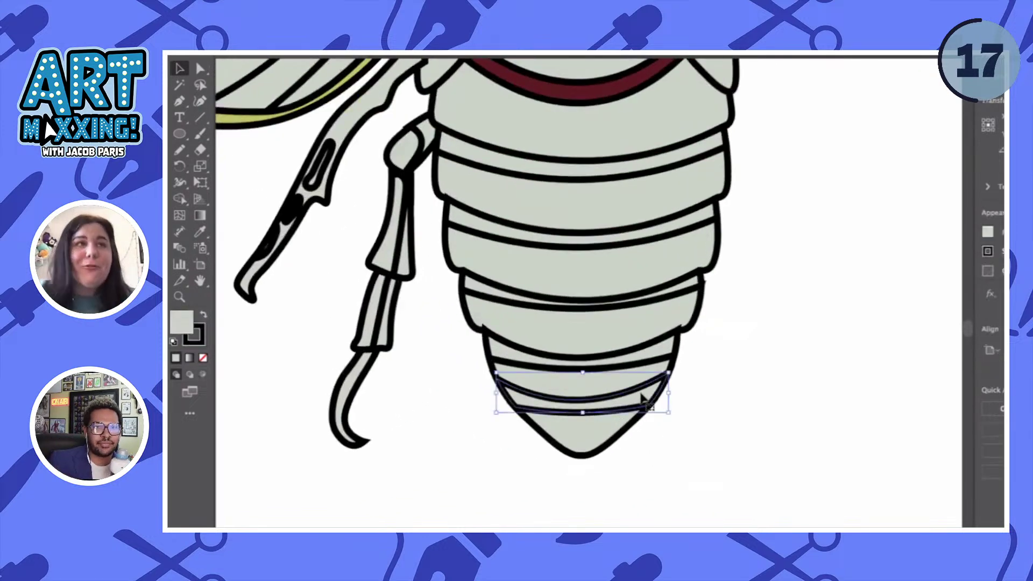
pyautogui.keyDown('shift'); pyautogui.click(668, 341); pyautogui.keyUp('shift')
pyautogui.keyDown('shift'); pyautogui.click(697, 286); pyautogui.keyUp('shift')
pyautogui.press('i')
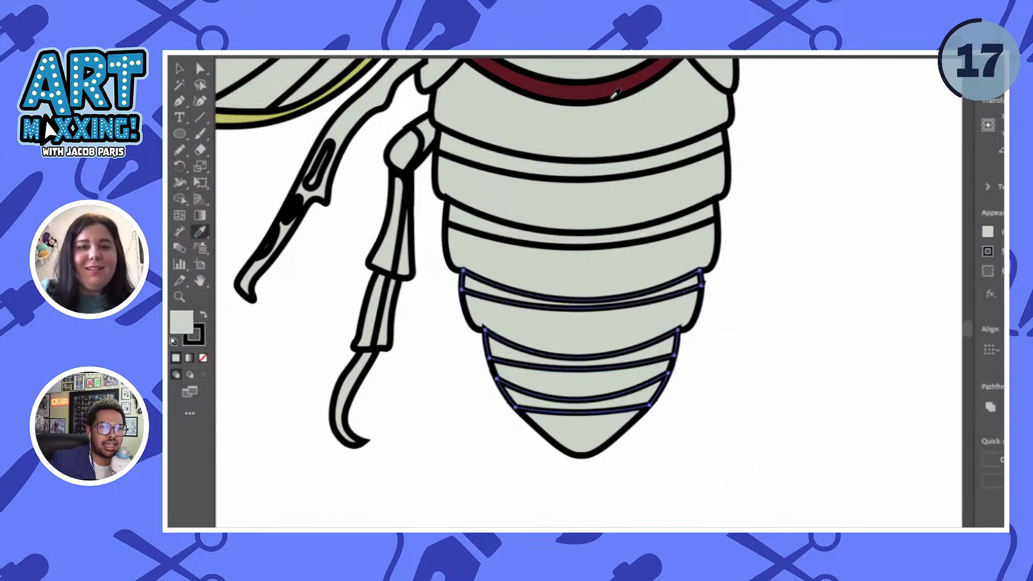
pyautogui.click(605, 81)
pyautogui.click(753, 356)
pyautogui.moveTo(446, 462); pyautogui.dragTo(498, 358)
pyautogui.click(763, 347)
pyautogui.moveTo(756, 338); pyautogui.dragTo(694, 290)
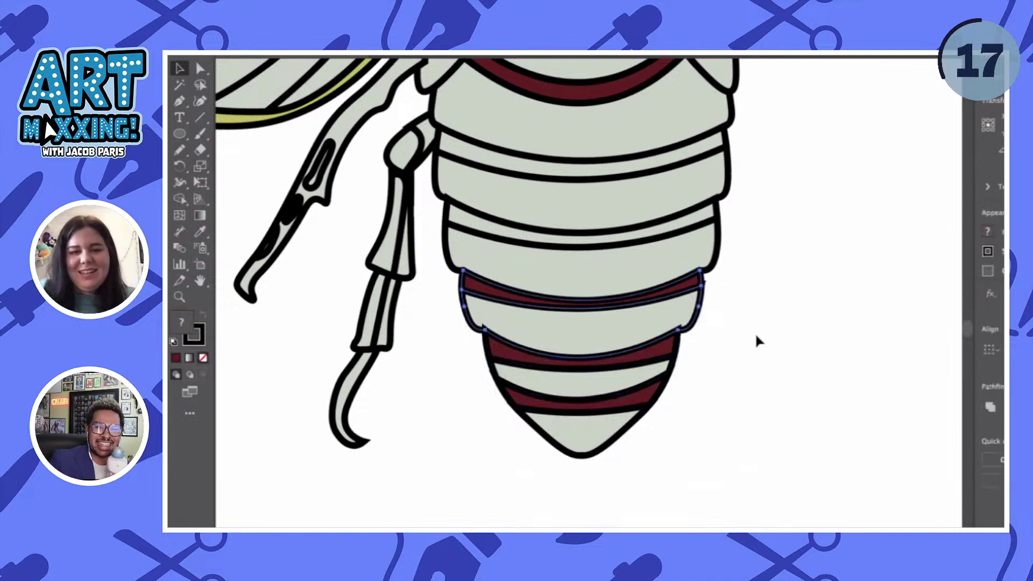
pyautogui.click(716, 312)
pyautogui.moveTo(455, 347); pyautogui.dragTo(634, 457)
pyautogui.click(607, 341)
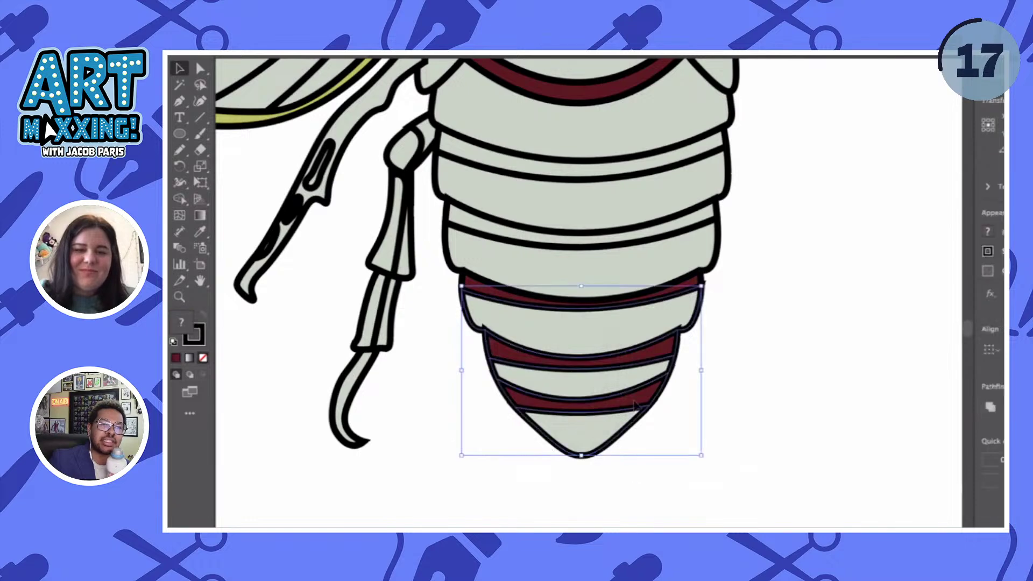
pyautogui.click(748, 364)
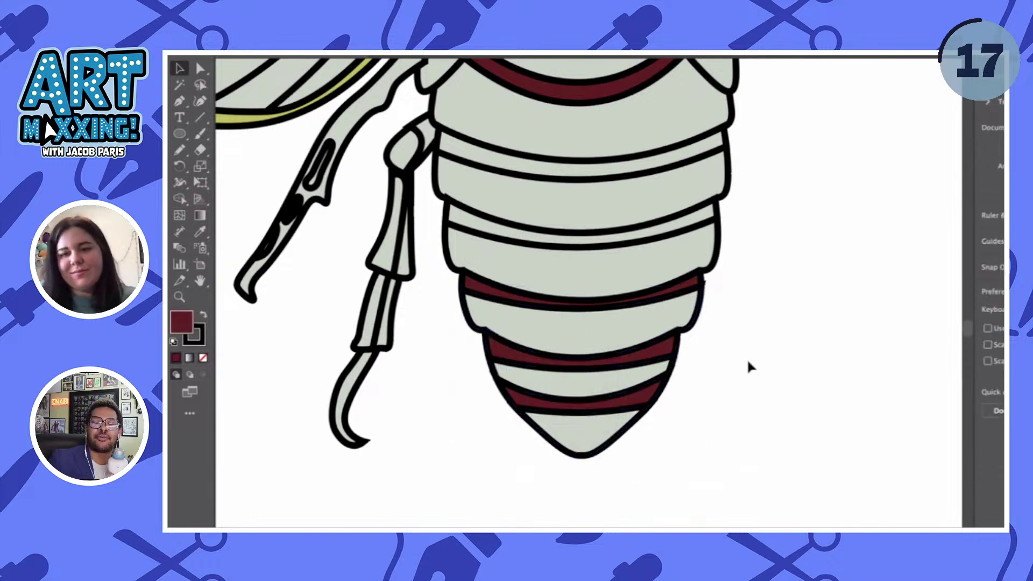
# - Slightly round the pointed upper corner of the pale abdomen segment below the highest of the three new dark red bands
pyautogui.scroll(3, 705, 299)
pyautogui.click(693, 272)
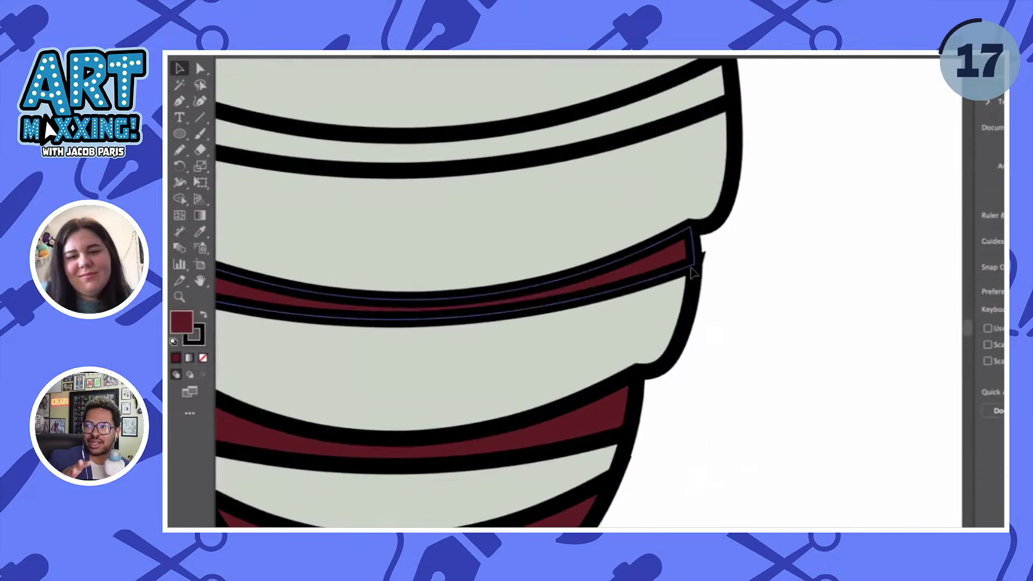
pyautogui.moveTo(692, 334); pyautogui.dragTo(720, 347)
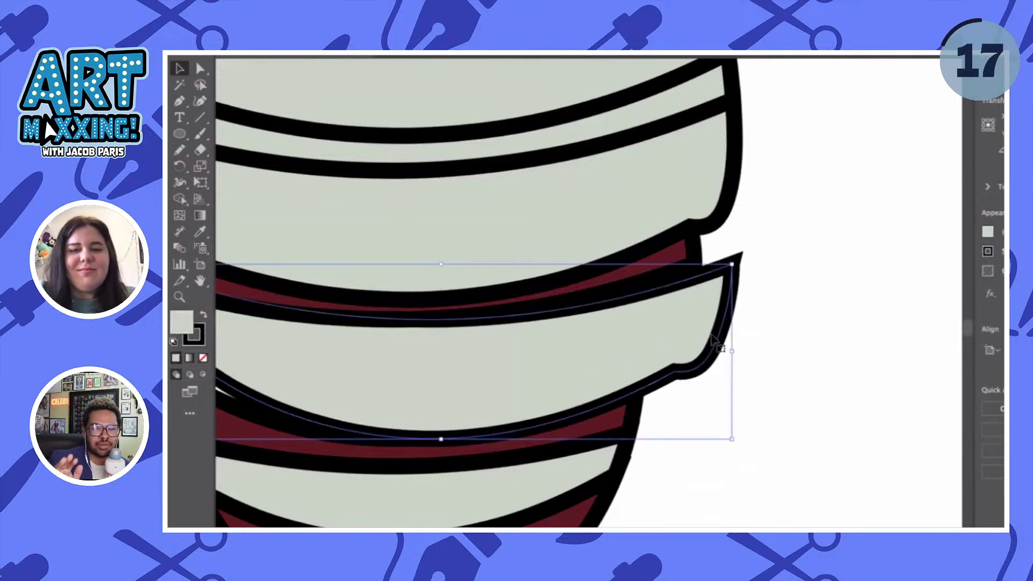
pyautogui.click(200, 69)
pyautogui.scroll(2, 737, 226)
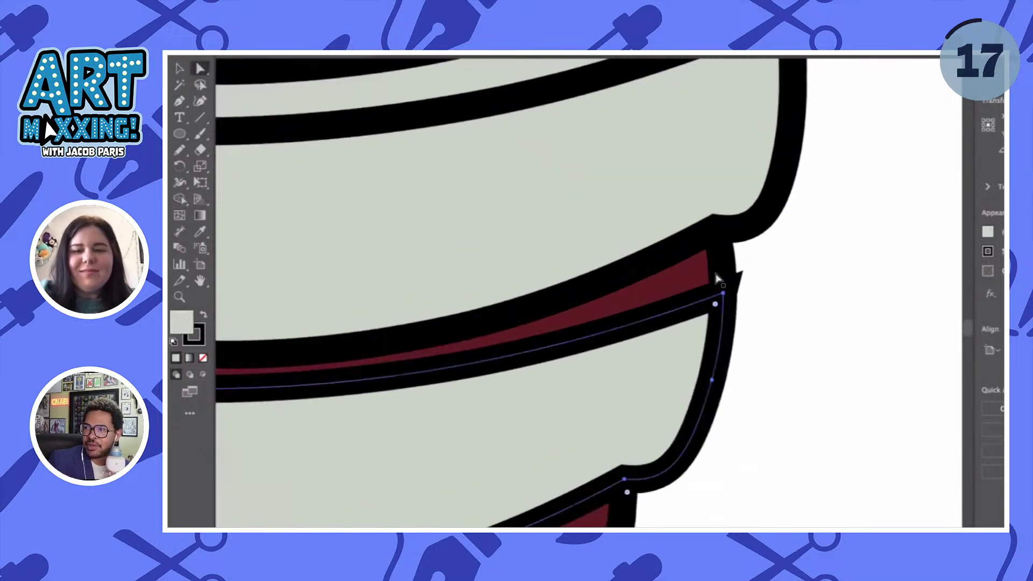
pyautogui.scroll(2, 724, 295)
pyautogui.click(716, 307)
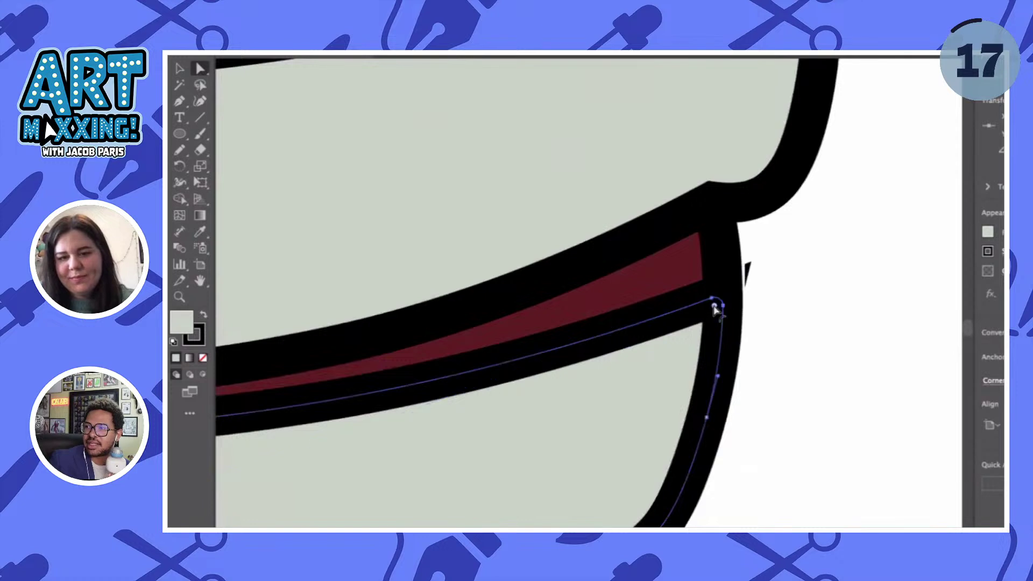
pyautogui.press('v')
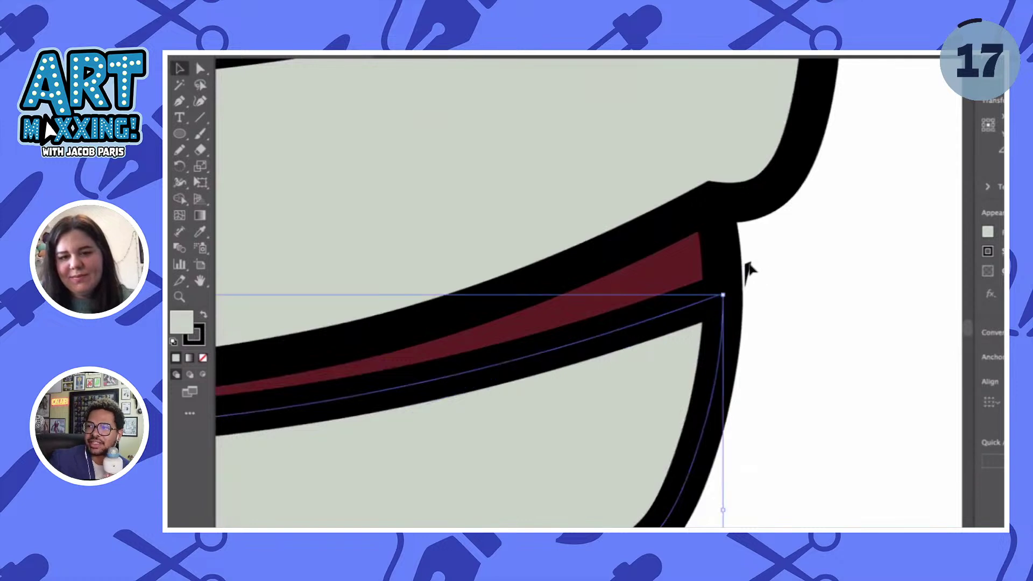
pyautogui.click(743, 258)
pyautogui.scroll(-3, 743, 259)
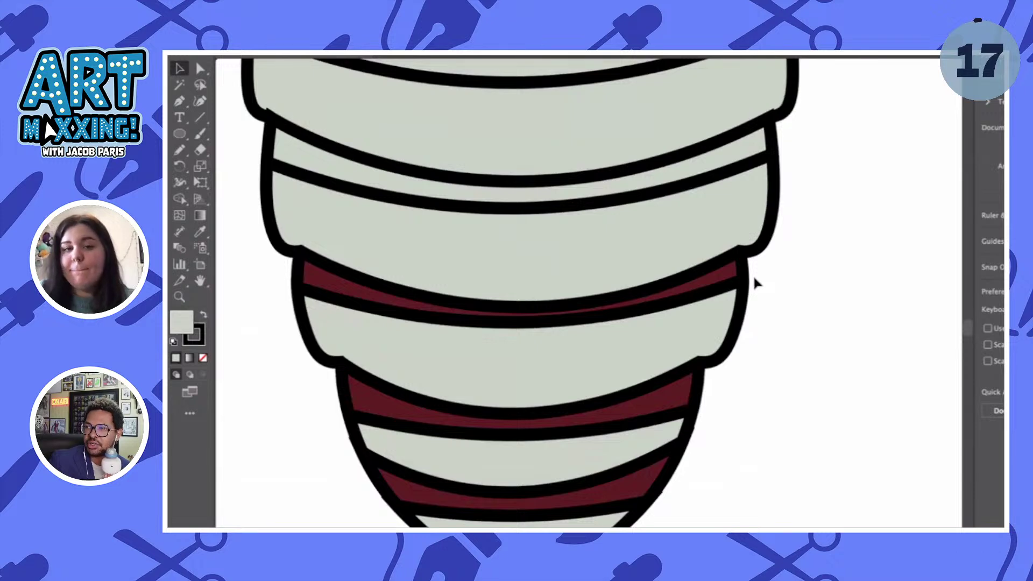
# - Fill the two remaining pale narrow bands higher on the abdomen with the sampled dark red
pyautogui.scroll(-3, 751, 281)
pyautogui.click(773, 210)
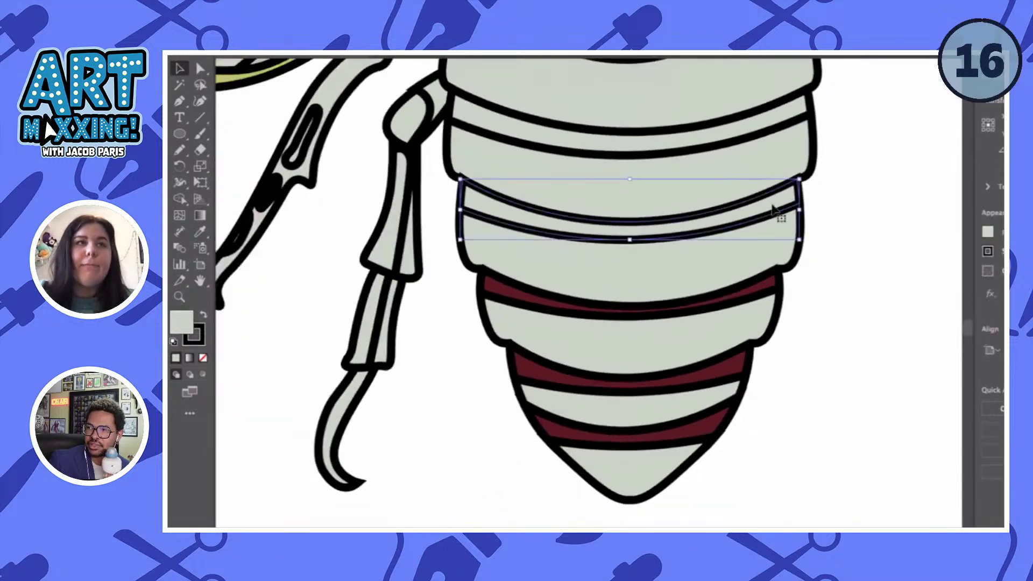
pyautogui.scroll(2, 774, 208)
pyautogui.press('i')
pyautogui.click(632, 91)
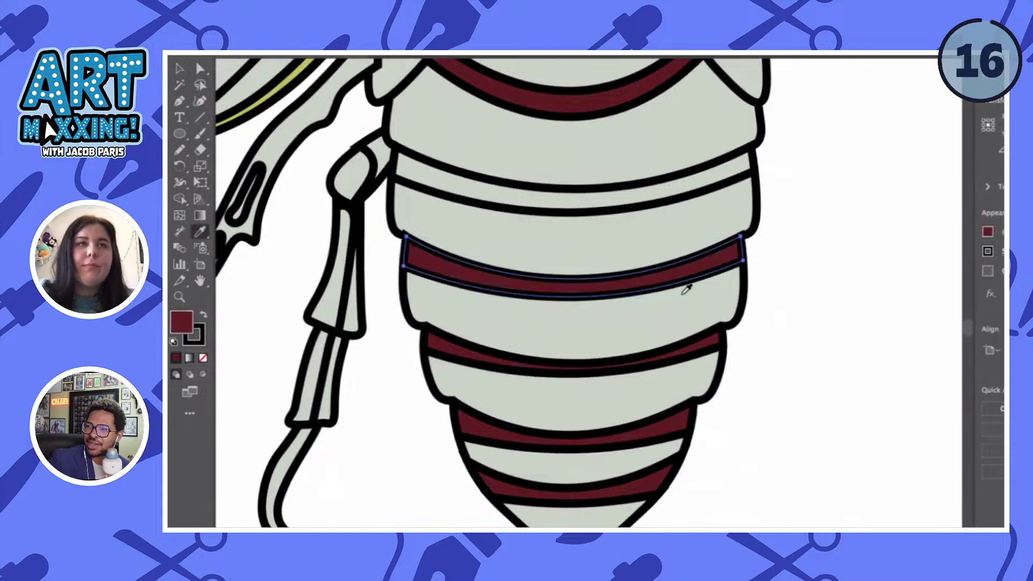
pyautogui.press('v')
pyautogui.hscroll(5, 685, 295)
pyautogui.moveTo(607, 321); pyautogui.dragTo(607, 230)
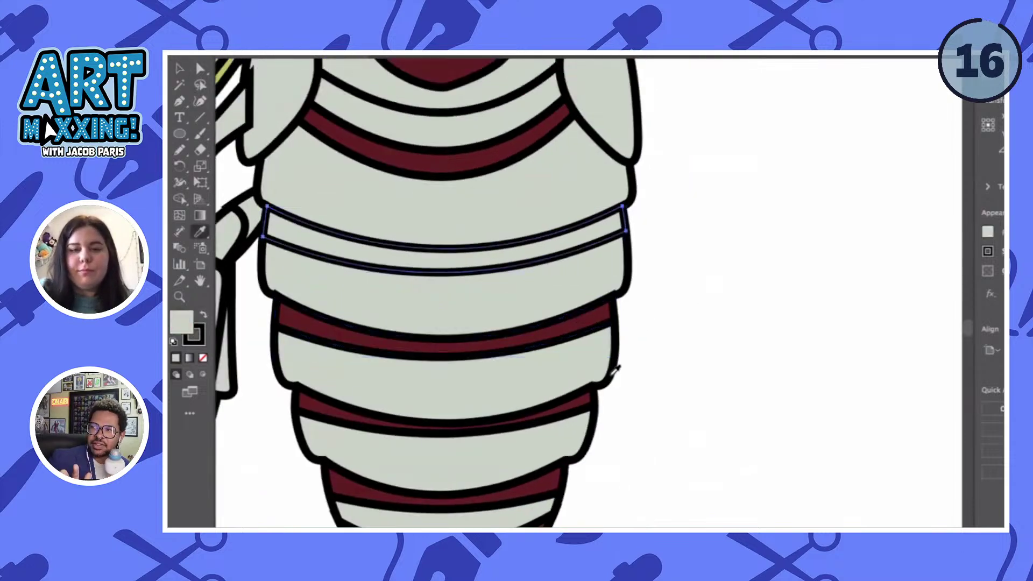
pyautogui.press('i')
pyautogui.click(461, 157)
pyautogui.press('v')
pyautogui.click(724, 263)
# - Fill the inner strips of the hind leg's two middle sections and its joint at the body with dark red
pyautogui.hscroll(-1, 724, 264)
pyautogui.scroll(-2, 724, 264)
pyautogui.hscroll(-2, 419, 377)
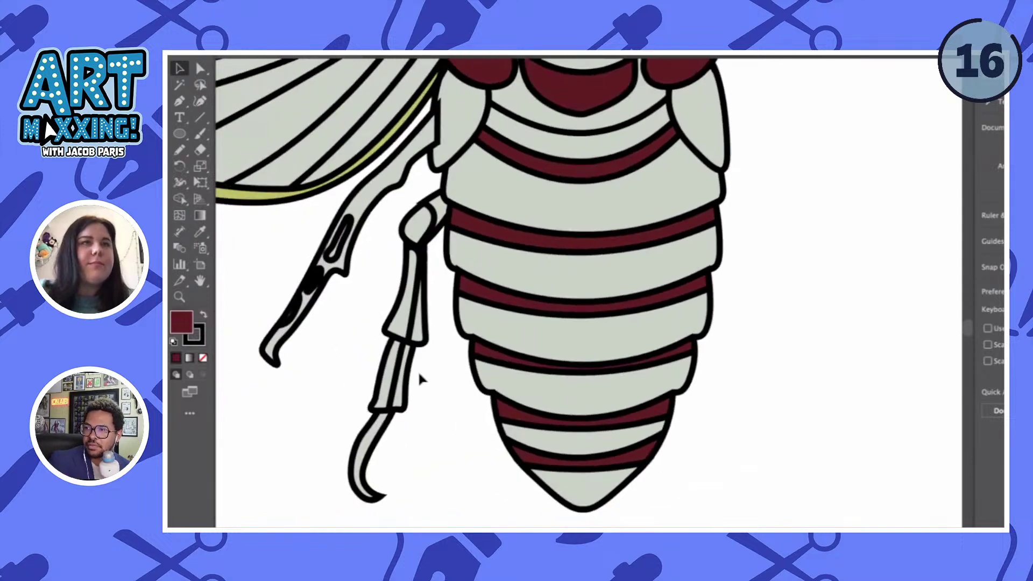
pyautogui.scroll(3, 418, 370)
pyautogui.click(435, 285)
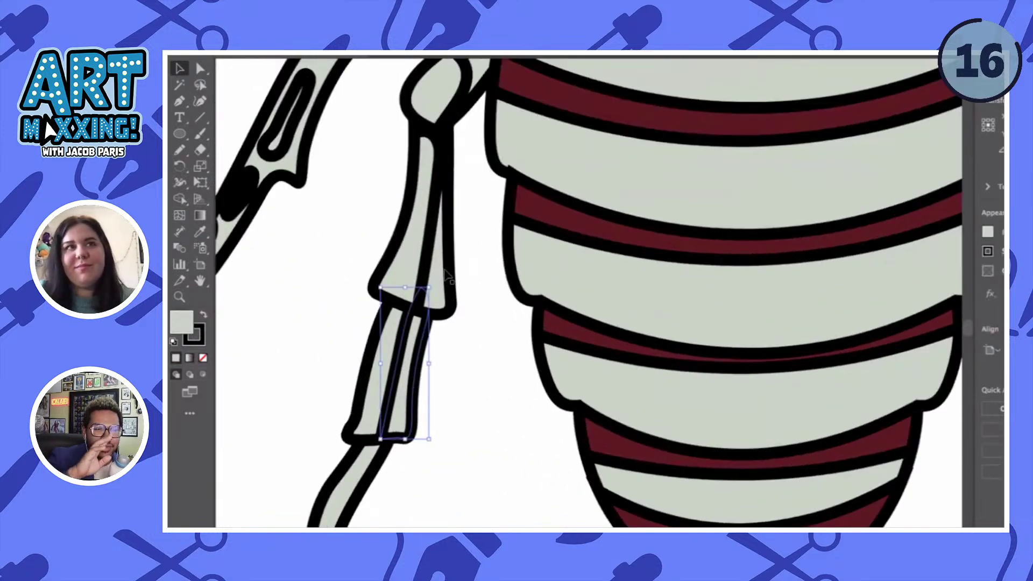
pyautogui.keyDown('shift'); pyautogui.click(442, 276); pyautogui.keyUp('shift')
pyautogui.scroll(2, 450, 212)
pyautogui.scroll(-2, 450, 211)
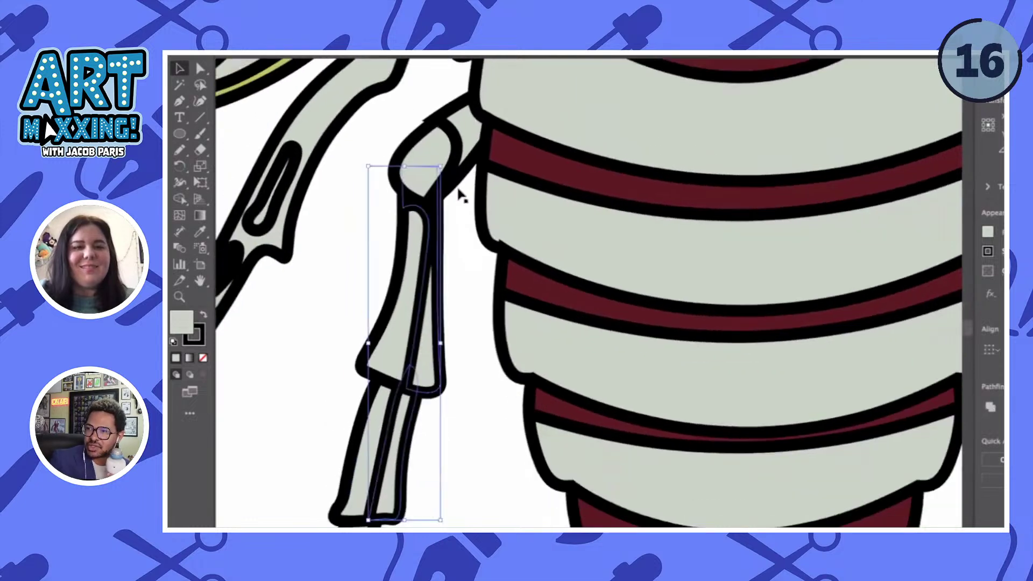
pyautogui.keyDown('shift'); pyautogui.click(480, 104); pyautogui.keyUp('shift')
pyautogui.press('i')
pyautogui.click(596, 170)
pyautogui.press('v')
pyautogui.scroll(-2, 453, 333)
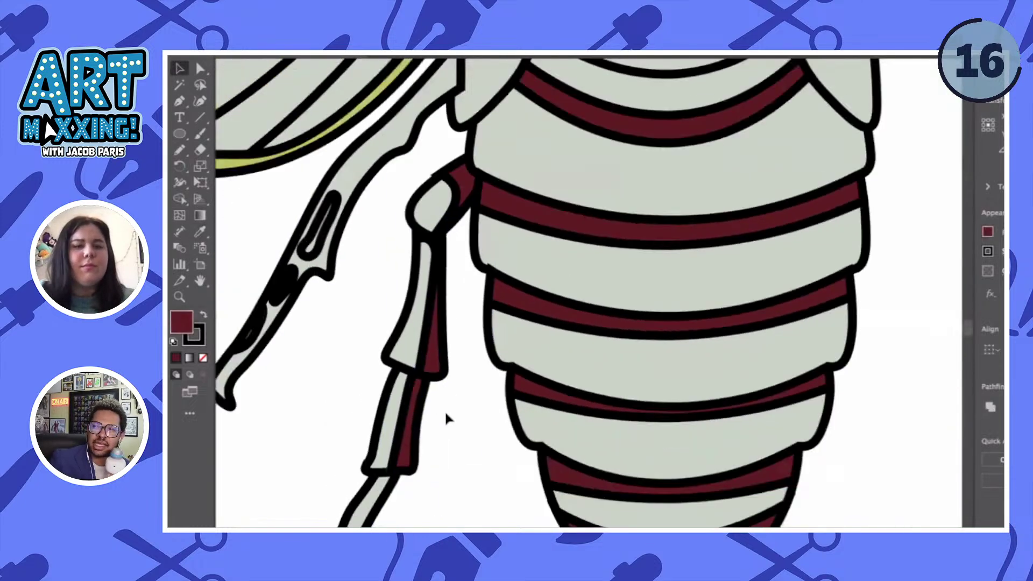
pyautogui.click(444, 419)
# - Fill all remaining pale sections of the hind leg, from the upper joint to the hooked tip, with bright red sampled from the front leg
pyautogui.scroll(-3, 444, 419)
pyautogui.scroll(2, 445, 419)
pyautogui.click(401, 371)
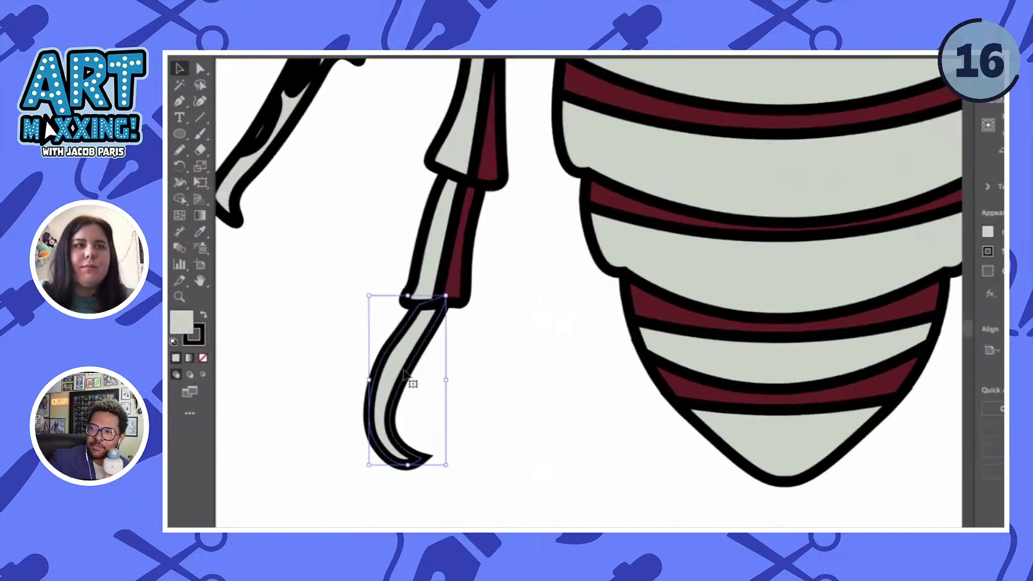
pyautogui.scroll(4, 405, 291)
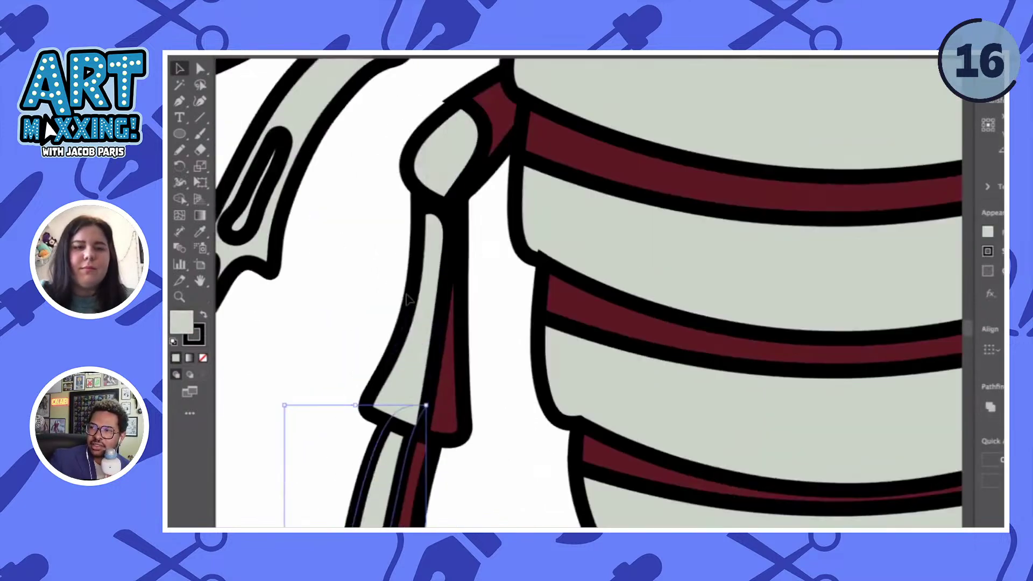
pyautogui.keyDown('shift'); pyautogui.click(412, 322); pyautogui.keyUp('shift')
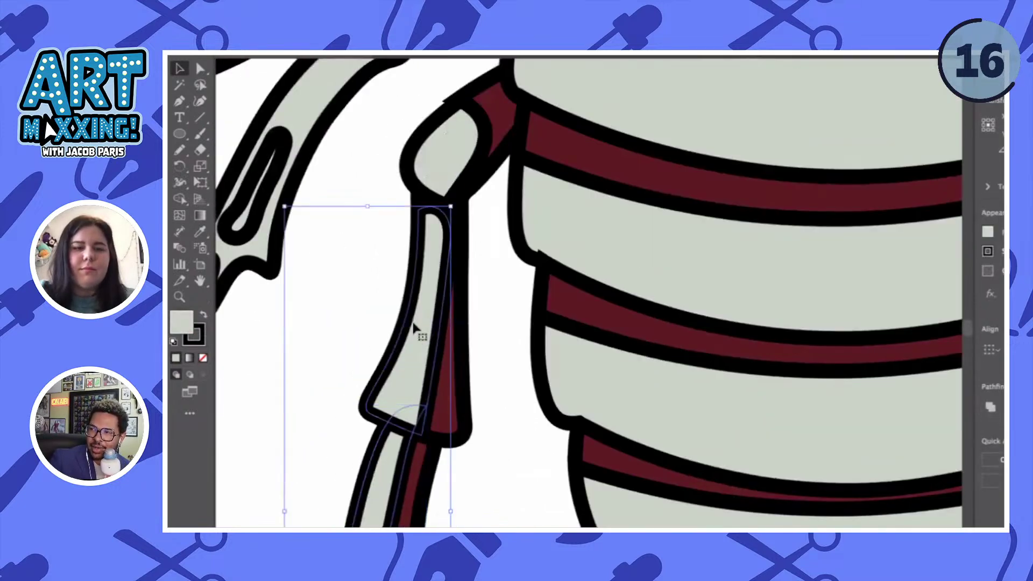
pyautogui.scroll(-2, 413, 322)
pyautogui.keyDown('shift'); pyautogui.click(435, 189); pyautogui.keyUp('shift')
pyautogui.press('i')
pyautogui.scroll(-4, 441, 185)
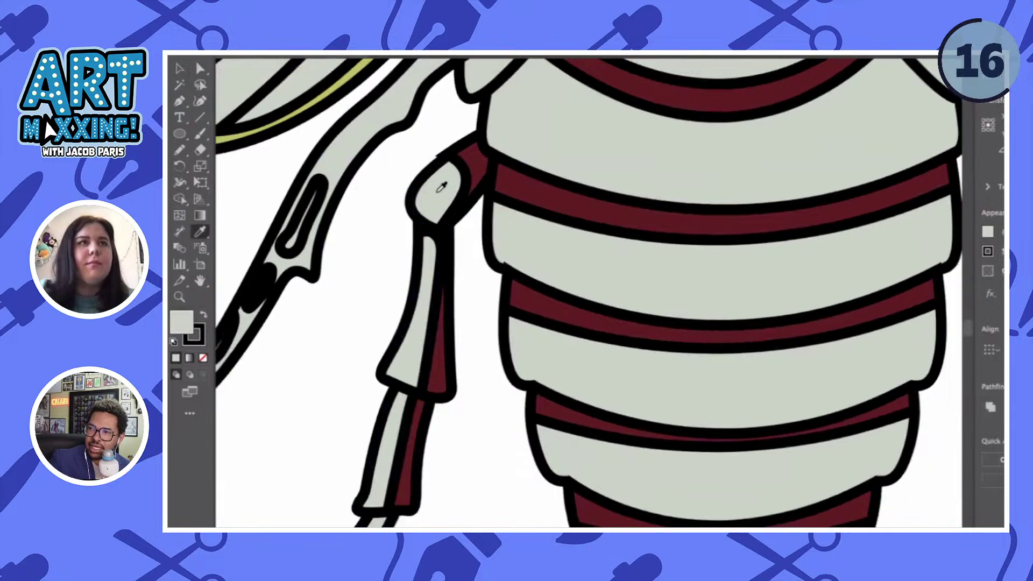
pyautogui.scroll(3, 549, 166)
pyautogui.scroll(-1, 550, 168)
pyautogui.scroll(-2, 549, 166)
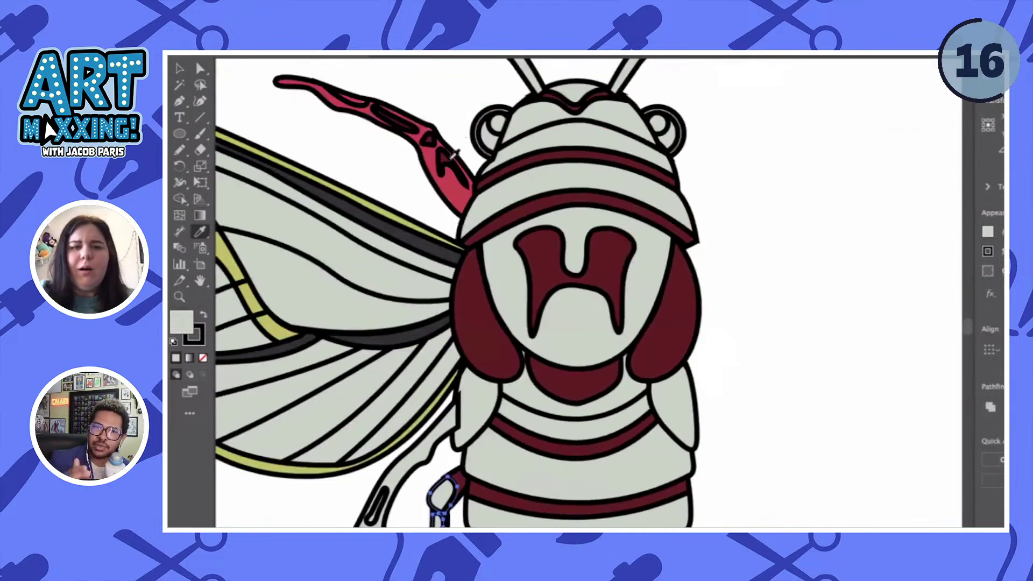
pyautogui.click(457, 181)
pyautogui.scroll(2, 557, 296)
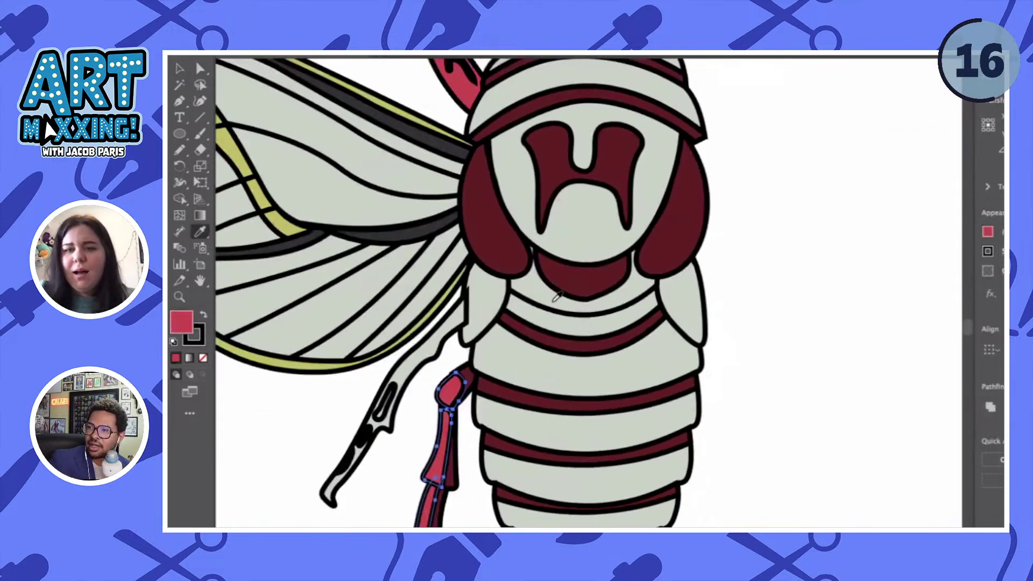
pyautogui.press('v')
pyautogui.scroll(-5, 457, 484)
pyautogui.click(458, 484)
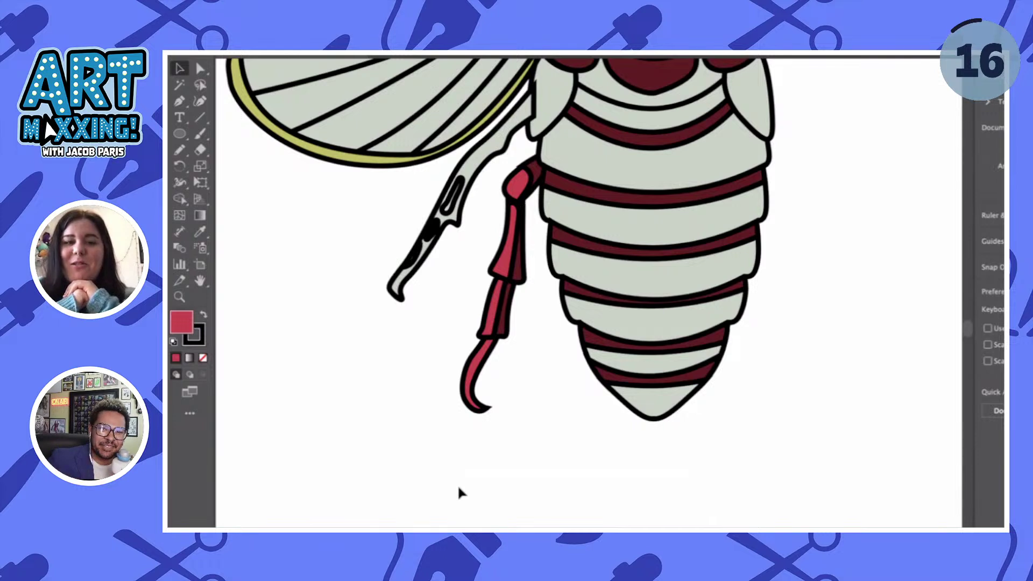
# - Fill the small inner detail shapes of the middle leg with dark red sampled from the hind leg's joint at the body
pyautogui.moveTo(377, 205); pyautogui.dragTo(521, 269)
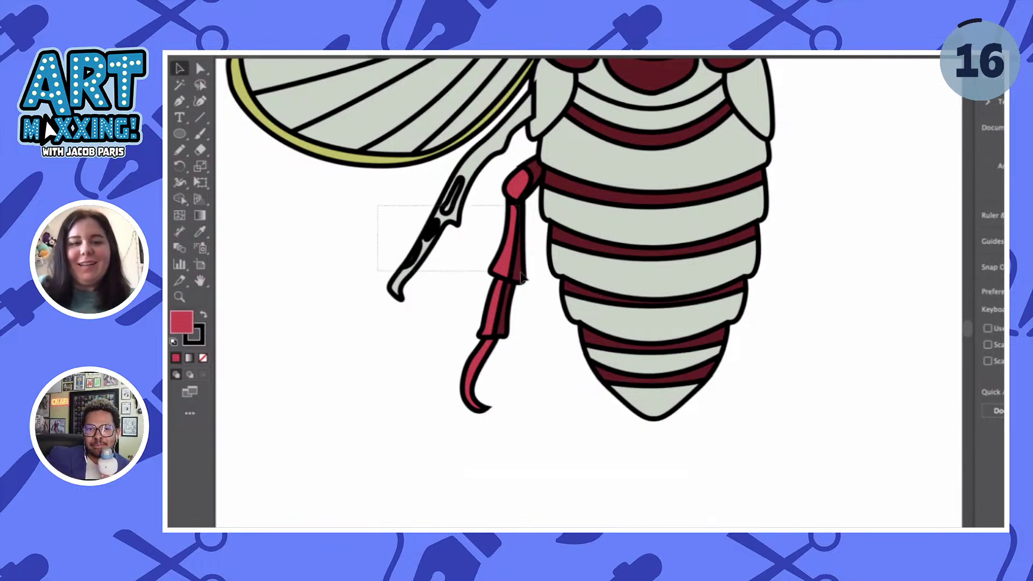
pyautogui.moveTo(459, 263); pyautogui.dragTo(460, 263)
pyautogui.keyDown('shift'); pyautogui.click(456, 229); pyautogui.keyUp('shift')
pyautogui.press('i')
pyautogui.click(464, 211)
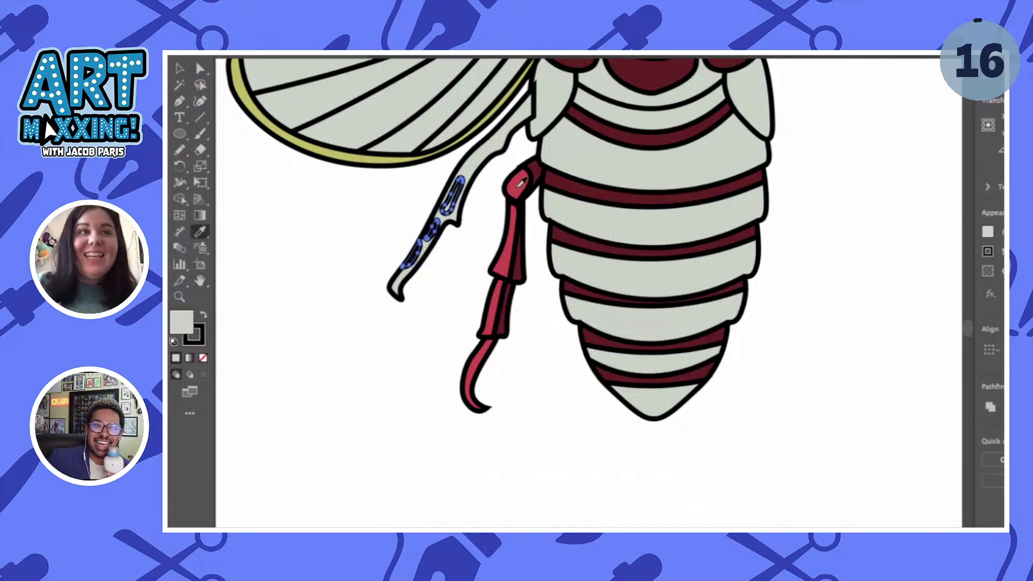
pyautogui.scroll(2, 521, 183)
pyautogui.click(545, 166)
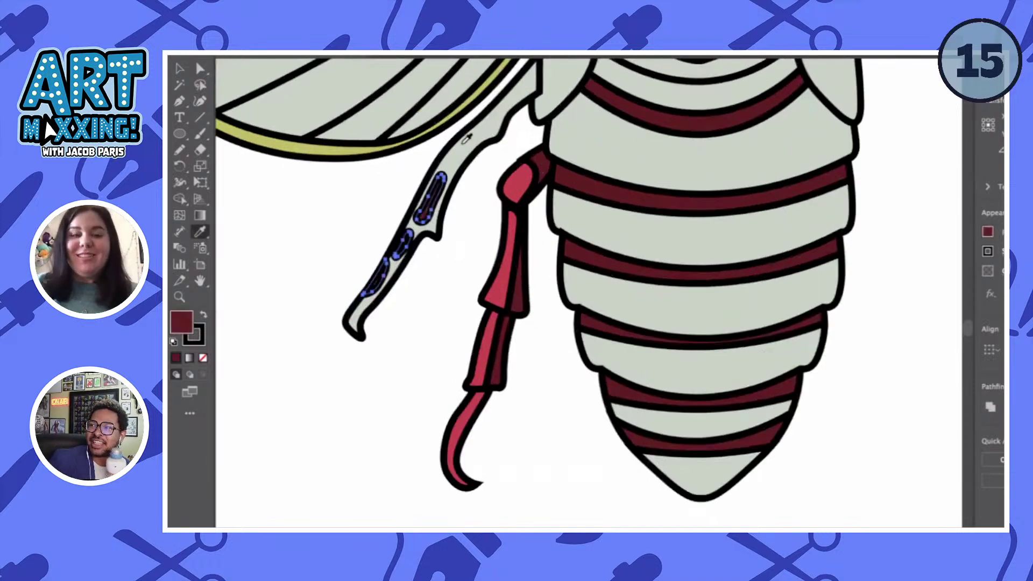
pyautogui.press('v')
# - Fill the main shape of the middle leg with bright red sampled from the hind leg
pyautogui.click(466, 155)
pyautogui.press('i')
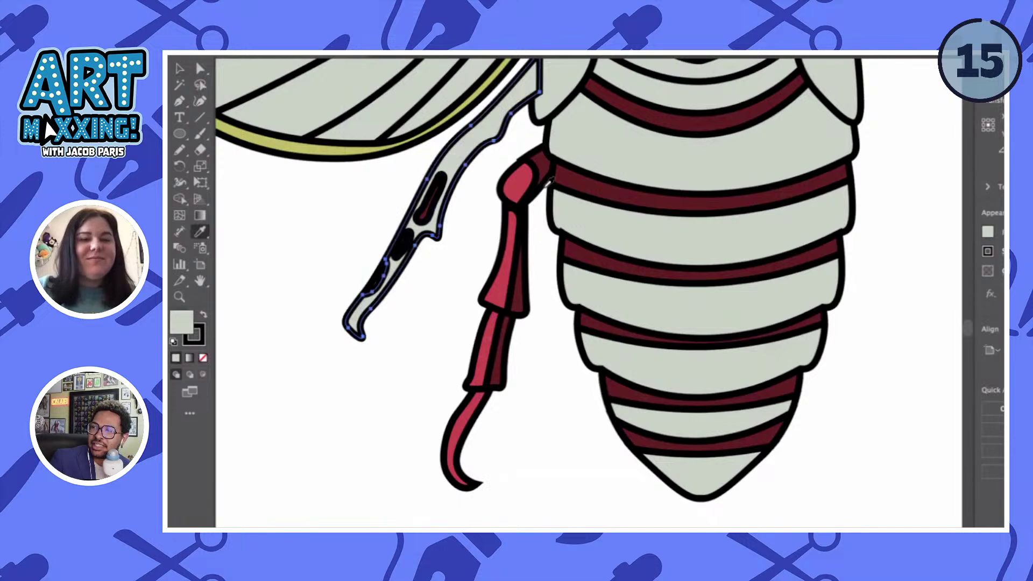
pyautogui.scroll(4, 549, 180)
pyautogui.scroll(-3, 549, 182)
pyautogui.click(519, 207)
pyautogui.scroll(3, 514, 217)
pyautogui.press('v')
pyautogui.click(514, 217)
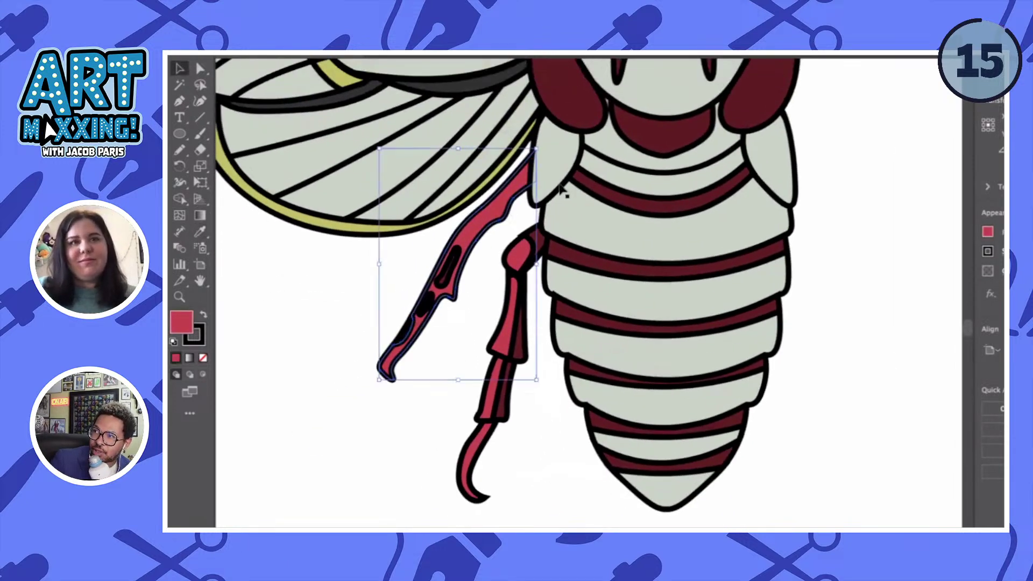
# - Fill the broad uppermost abdomen segment below the thorax with bright red sampled from the middle leg
pyautogui.scroll(2, 560, 188)
pyautogui.hscroll(2, 560, 188)
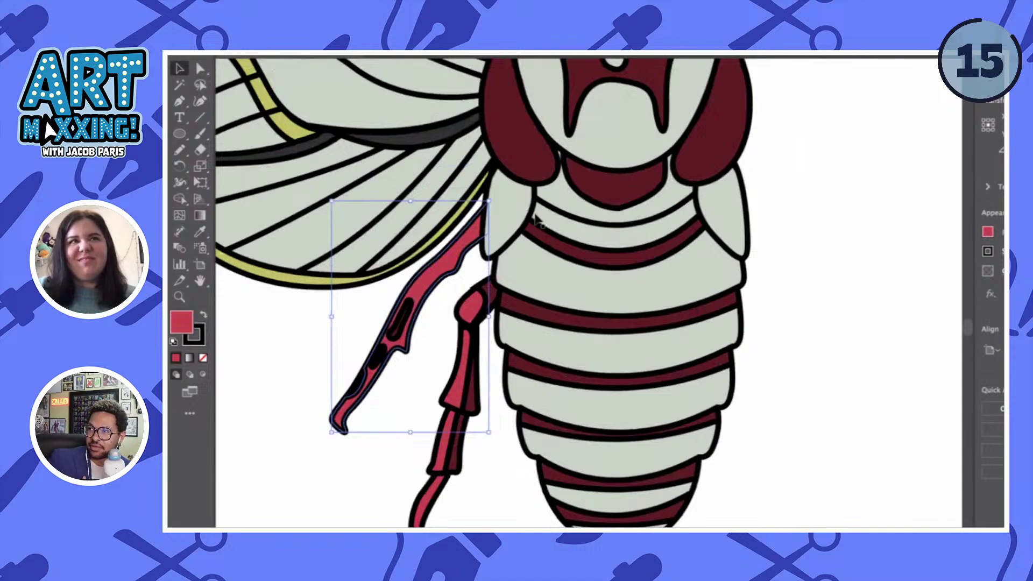
pyautogui.click(630, 238)
pyautogui.scroll(2, 619, 241)
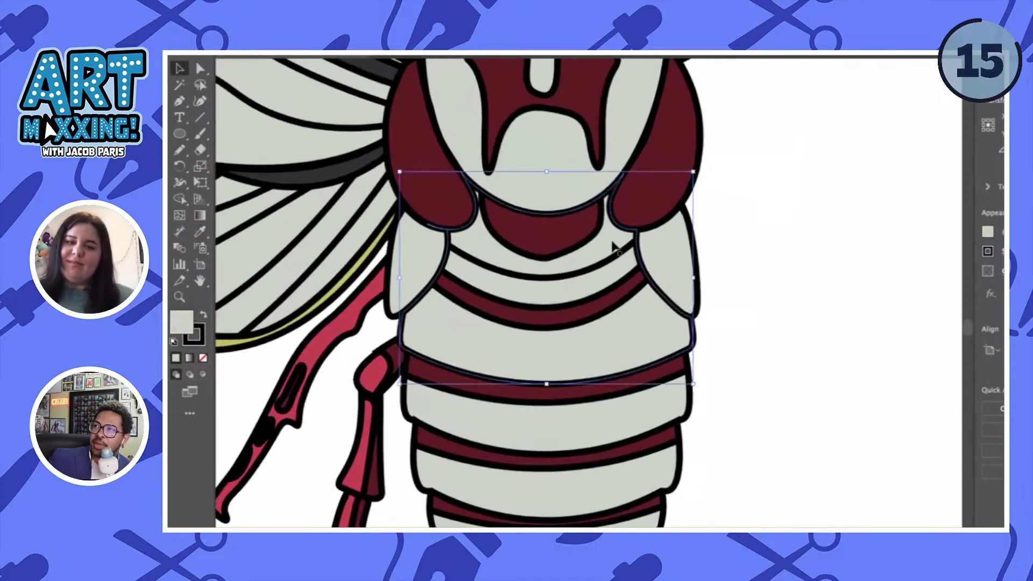
pyautogui.press('i')
pyautogui.click(627, 366)
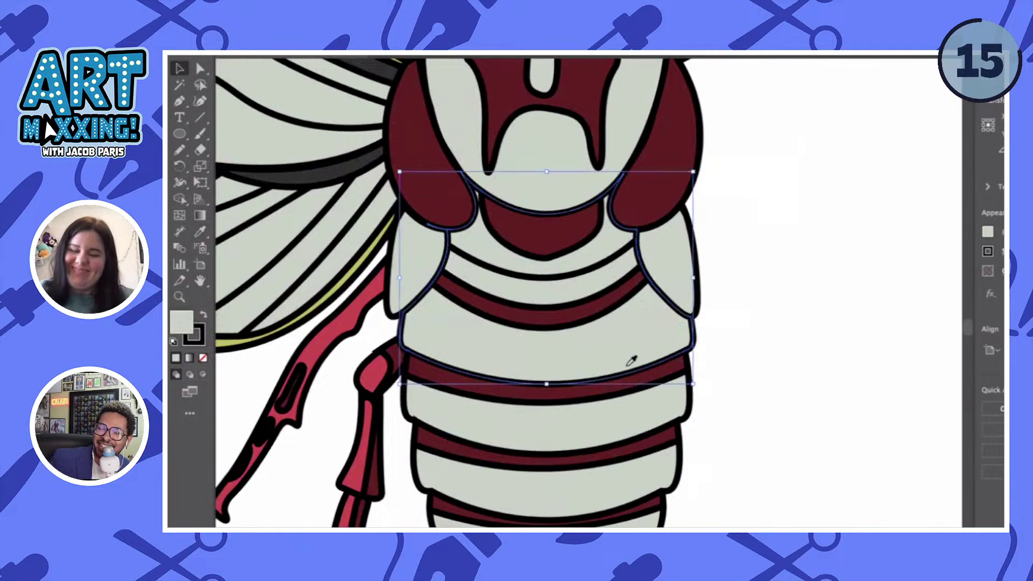
pyautogui.scroll(-1, 641, 293)
pyautogui.hscroll(-3, 641, 293)
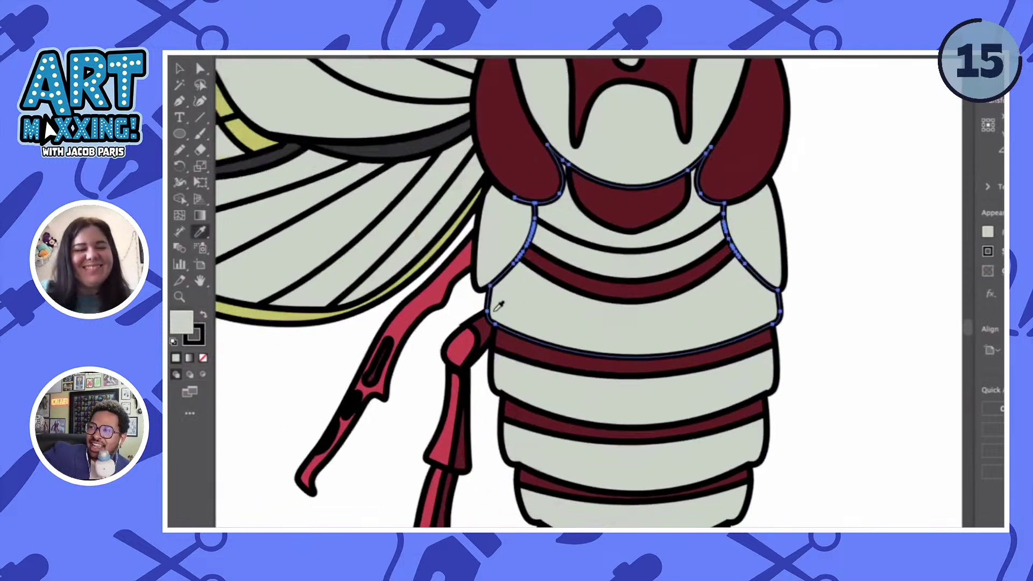
pyautogui.click(439, 285)
# - Fill the two pale side lobes flanking the upper abdomen with the bright red of the segment between them
pyautogui.hscroll(2, 439, 285)
pyautogui.scroll(1, 439, 285)
pyautogui.press('v')
pyautogui.click(434, 273)
pyautogui.keyDown('shift'); pyautogui.click(696, 261); pyautogui.keyUp('shift')
pyautogui.press('i')
pyautogui.click(669, 347)
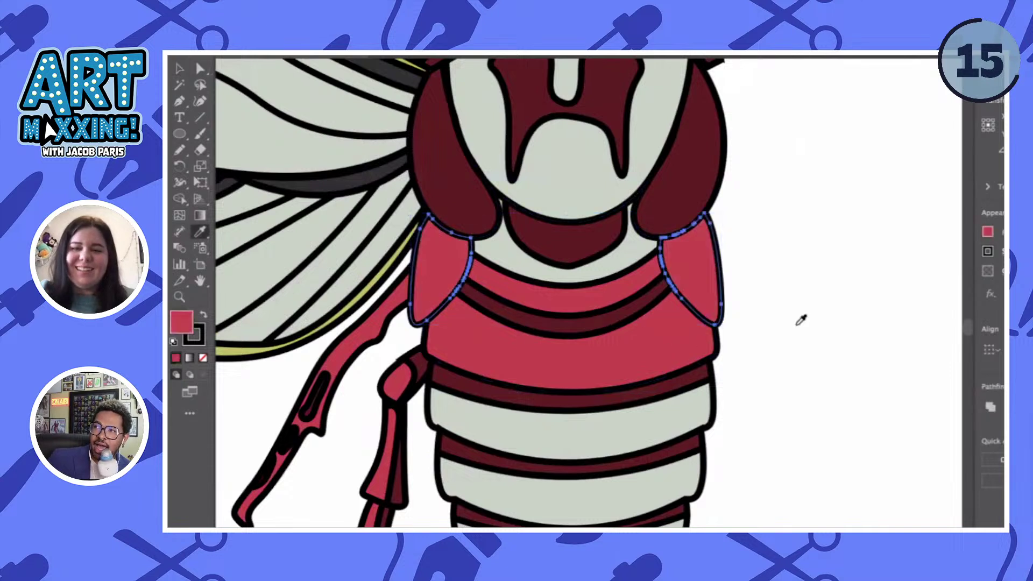
pyautogui.press('v')
pyautogui.click(801, 315)
# - Fill the pale curved band directly beneath the thorax plate with the sampled bright red
pyautogui.click(631, 269)
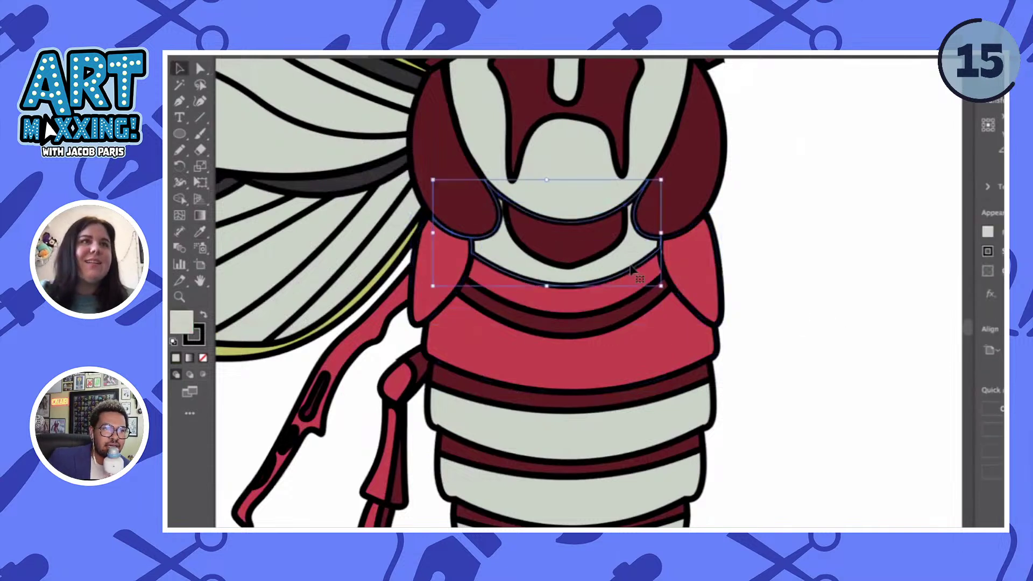
pyautogui.press('i')
pyautogui.click(667, 277)
pyautogui.press('v')
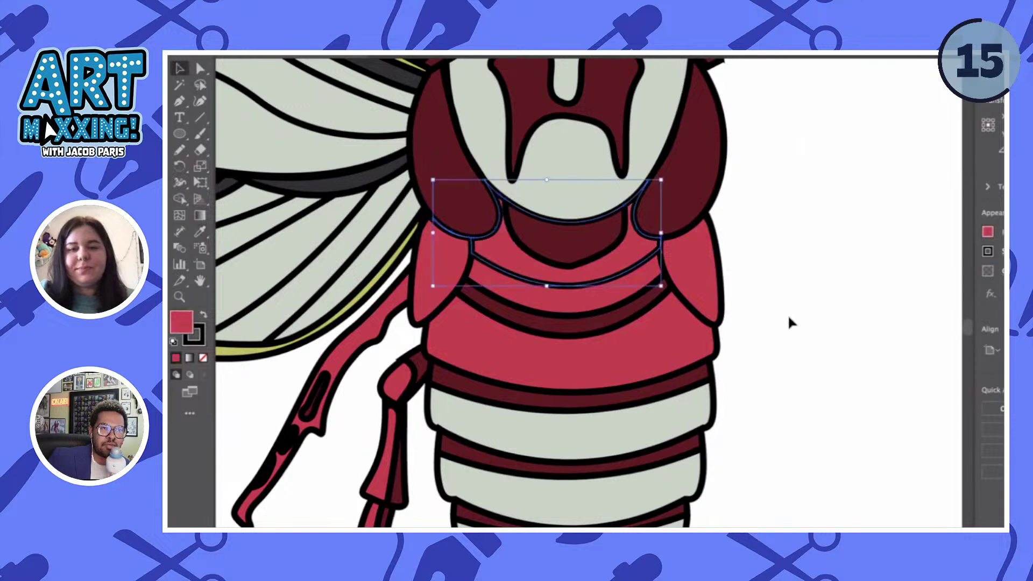
pyautogui.click(787, 322)
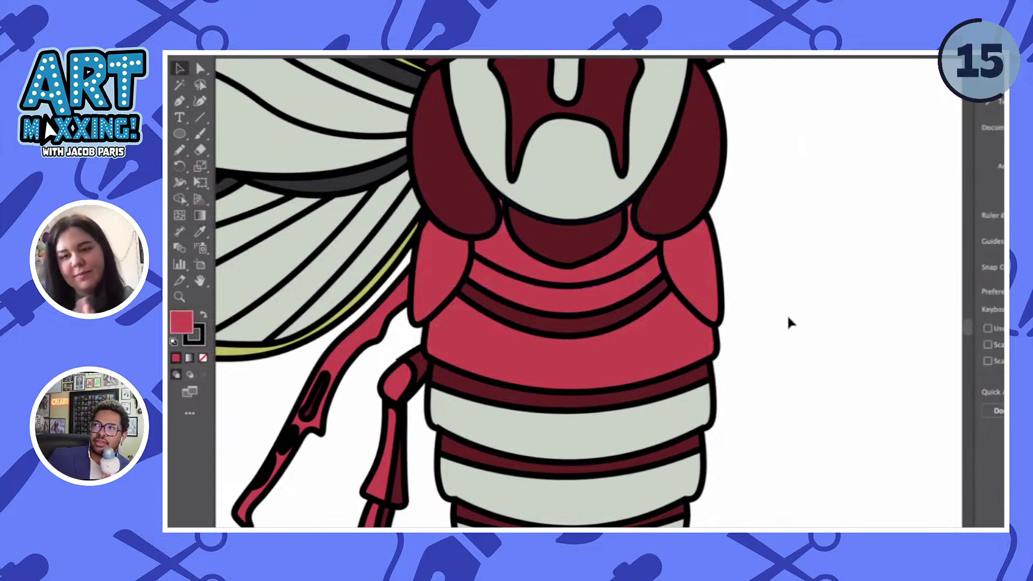
# - Fill the rounded thorax plate behind the dark red markings with bright red sampled from the side lobe
pyautogui.click(593, 174)
pyautogui.press('i')
pyautogui.click(690, 255)
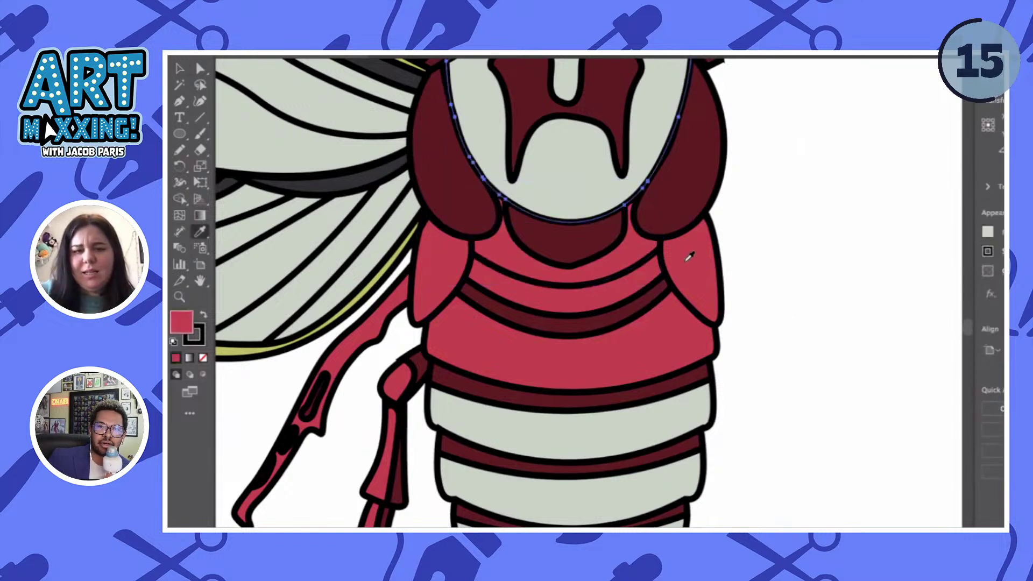
pyautogui.scroll(5, 689, 258)
pyautogui.press('v')
pyautogui.click(784, 292)
pyautogui.scroll(2, 522, 157)
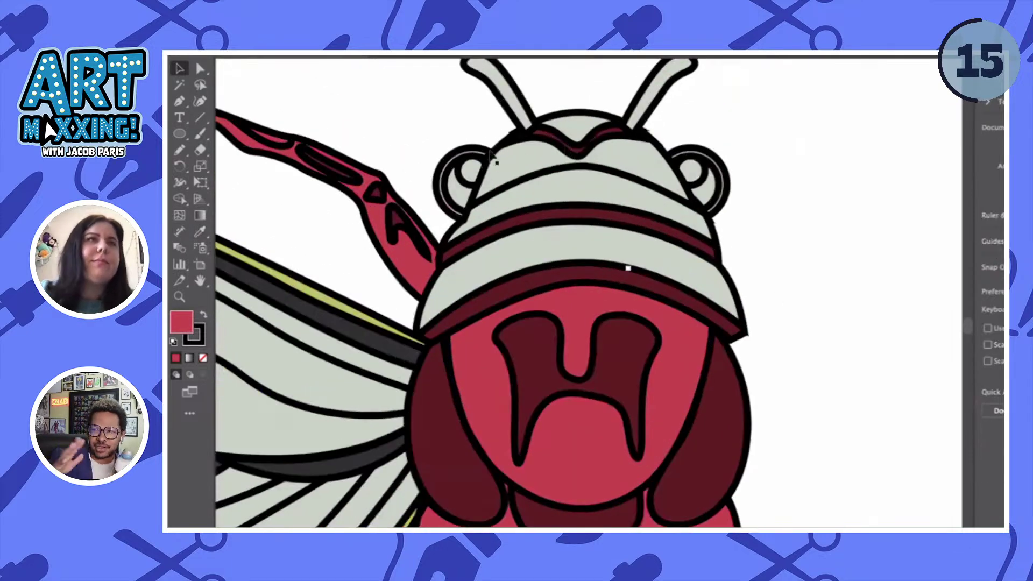
# - Fill the outer ring of the cicada's left eye with dark red sampled from the head's lower band
pyautogui.scroll(4, 484, 162)
pyautogui.click(460, 153)
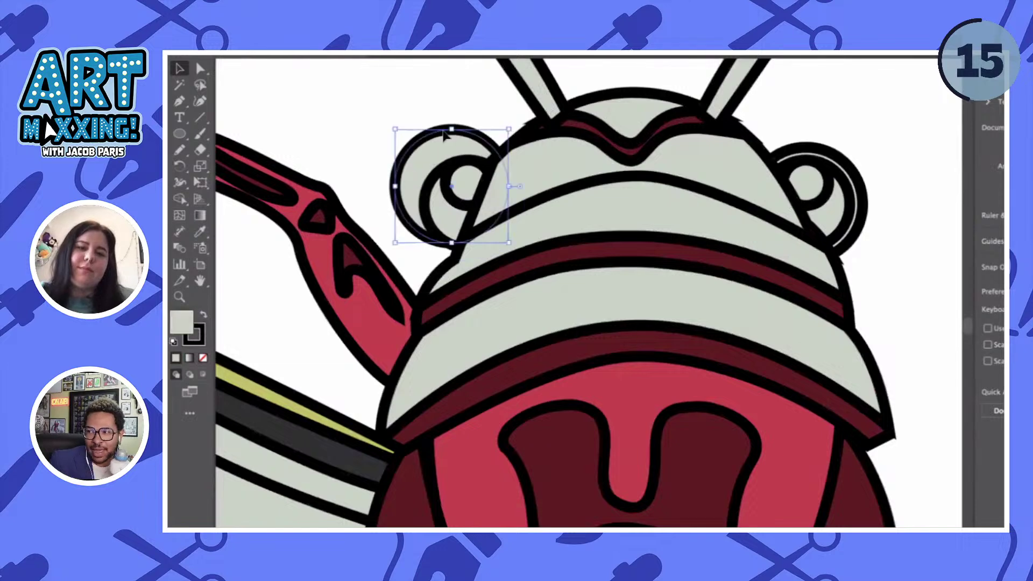
pyautogui.press('i')
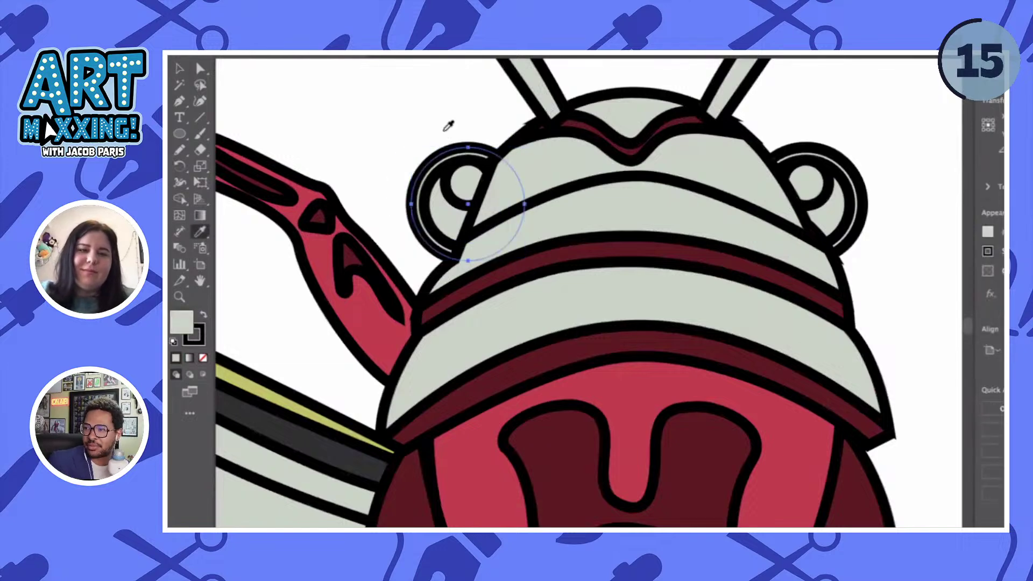
pyautogui.click(490, 370)
pyautogui.scroll(1, 445, 179)
pyautogui.scroll(1, 445, 179)
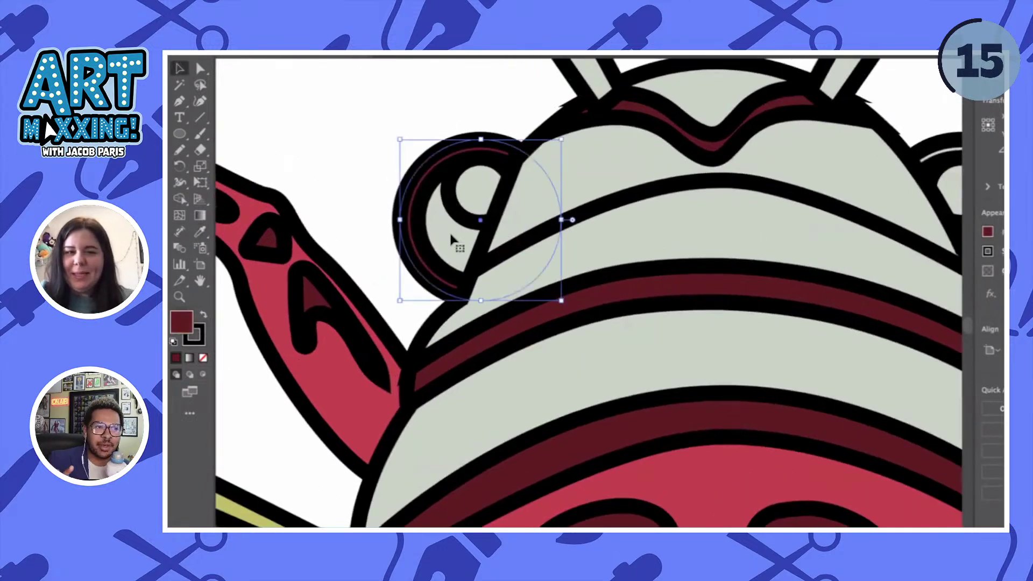
# - Try bright red on the left eye's inner circle, and replace it with dark grey sampled from the wing's edge
pyautogui.click(450, 231)
pyautogui.click(349, 386)
pyautogui.scroll(-5, 349, 386)
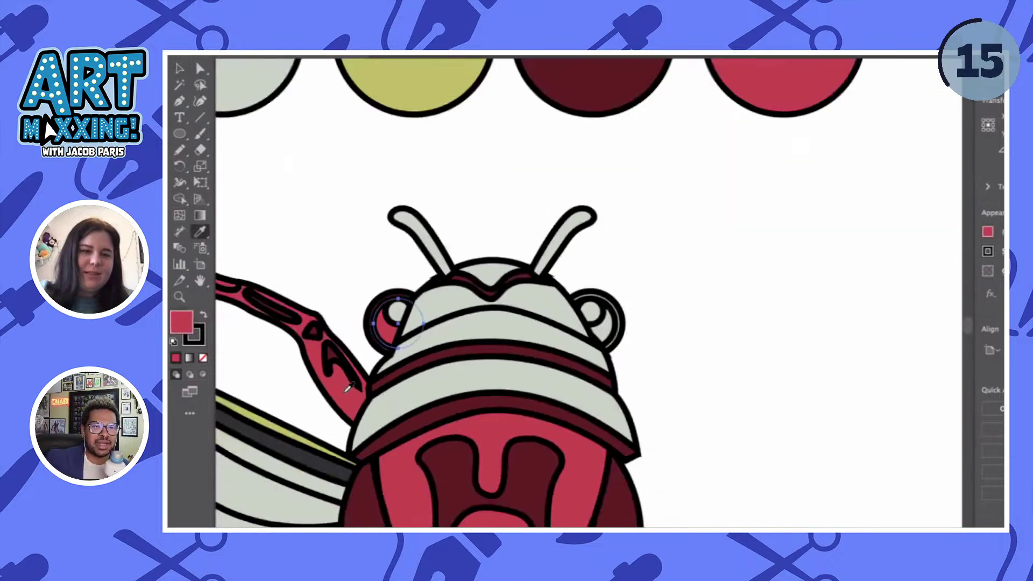
pyautogui.scroll(5, 483, 296)
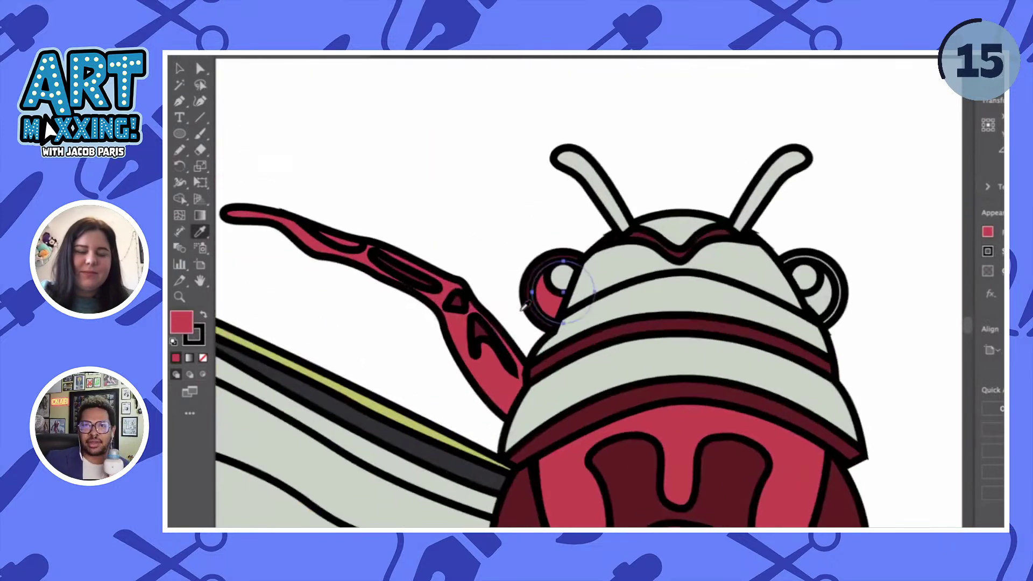
pyautogui.scroll(-5, 444, 388)
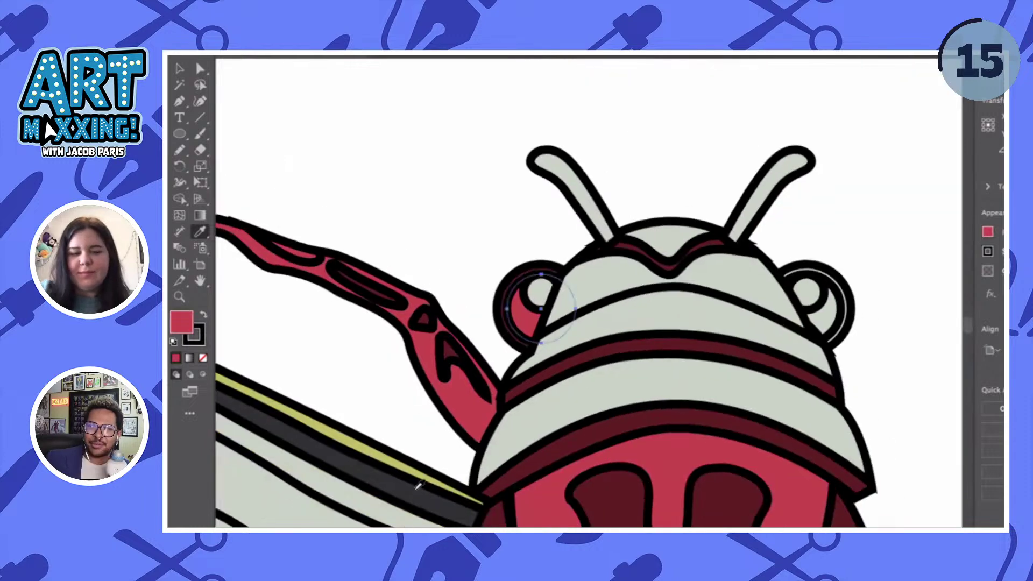
pyautogui.click(419, 483)
pyautogui.press('v')
pyautogui.click(499, 204)
# - Fill the small highlight circle in the left eye with bright red sampled from the front leg
pyautogui.scroll(-5, 500, 208)
pyautogui.scroll(5, 503, 208)
pyautogui.click(533, 272)
pyautogui.press('i')
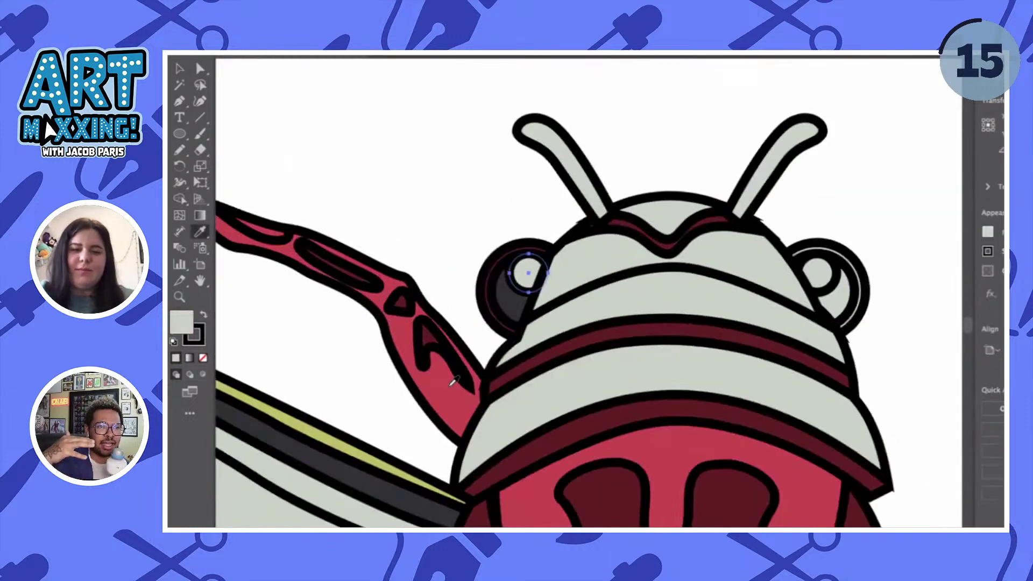
pyautogui.click(455, 380)
pyautogui.press('v')
pyautogui.click(476, 127)
pyautogui.scroll(-5, 478, 129)
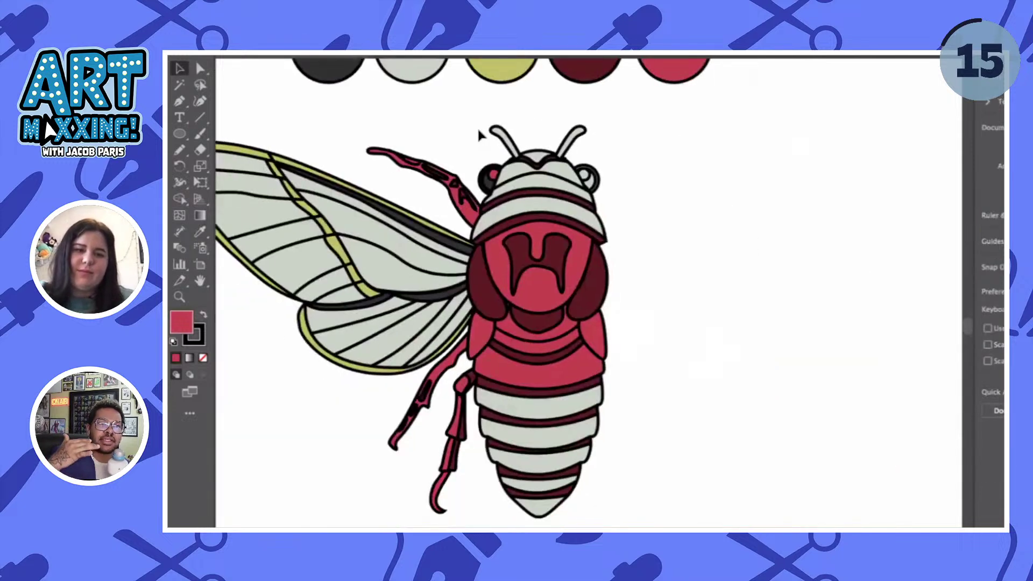
pyautogui.scroll(5, 571, 185)
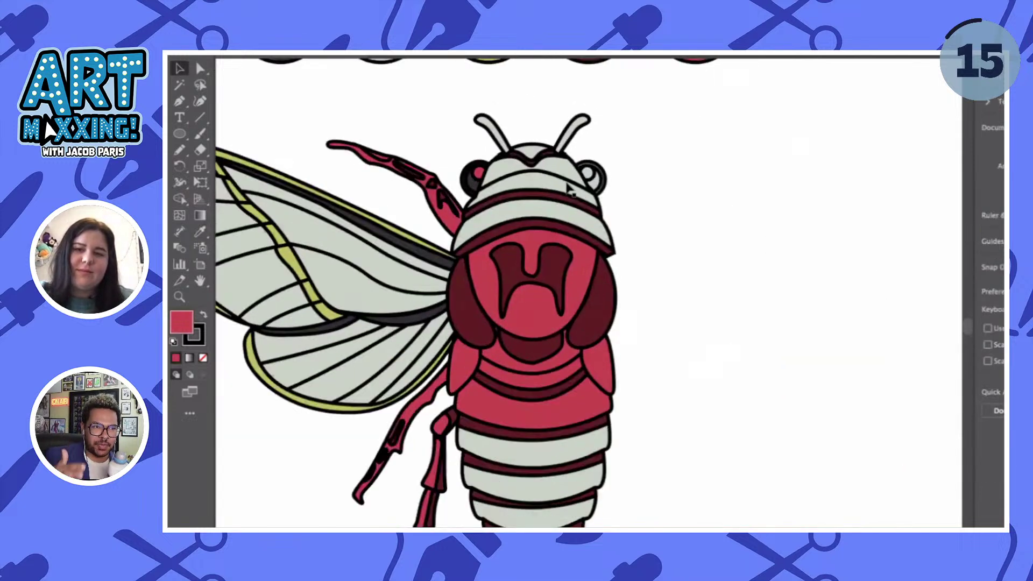
# - Swap the left eye's two dark fills, giving the outer ring dark grey and the inner circle dark red
pyautogui.scroll(5, 401, 157)
pyautogui.click(448, 202)
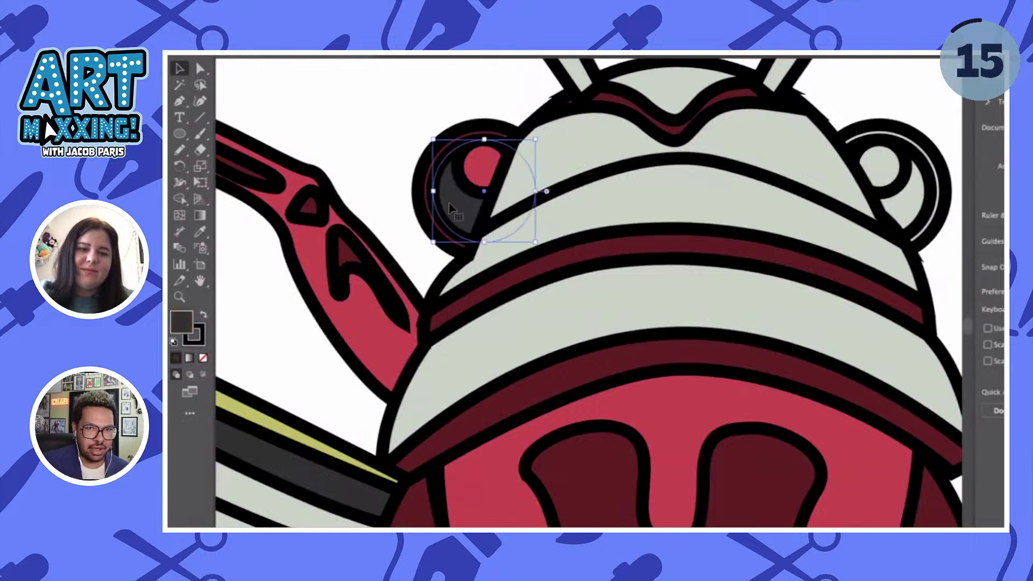
pyautogui.hotkey('ctrl', 'shift', 'a')
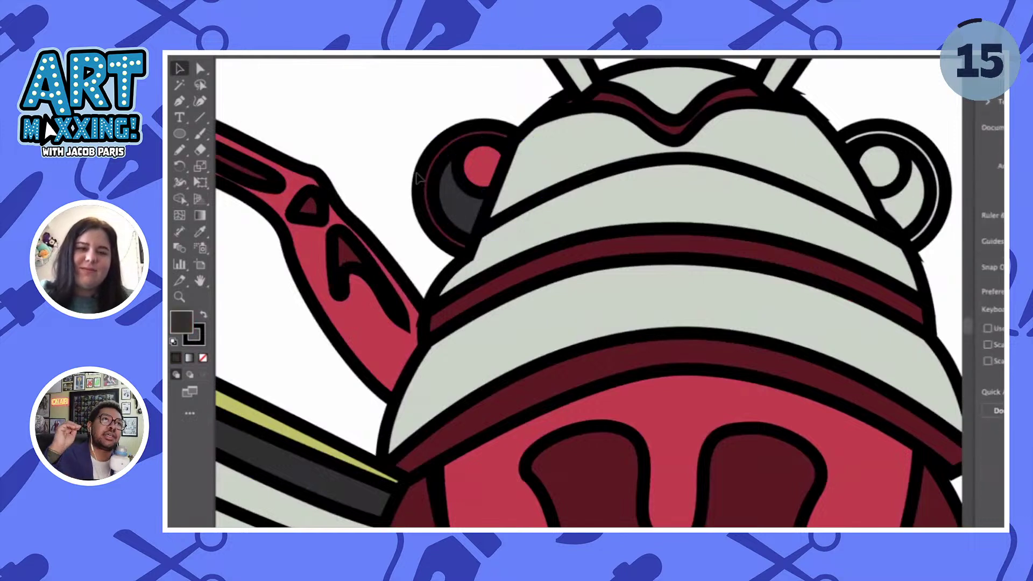
pyautogui.click(457, 212)
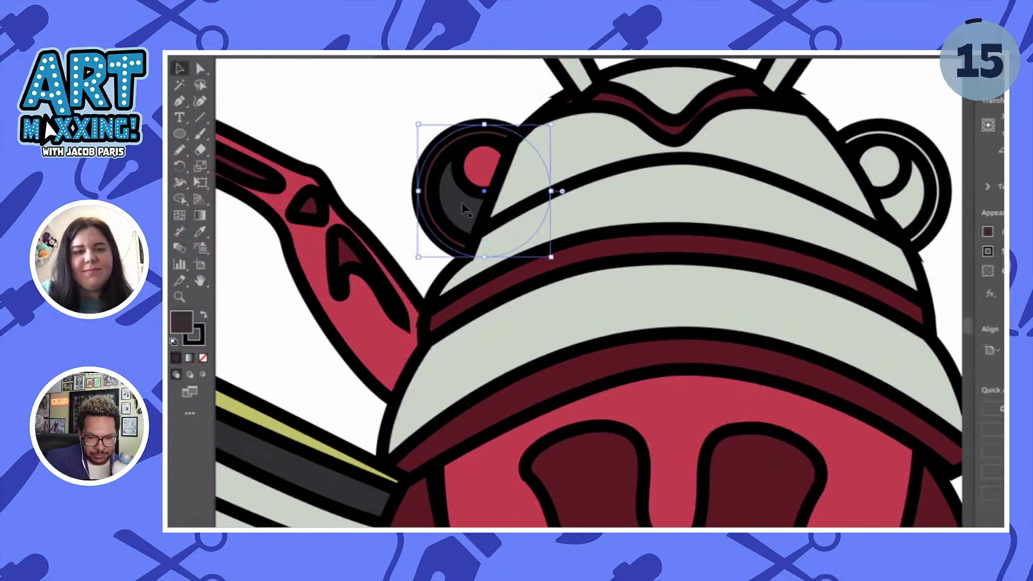
pyautogui.press('i')
pyautogui.click(509, 285)
pyautogui.press('v')
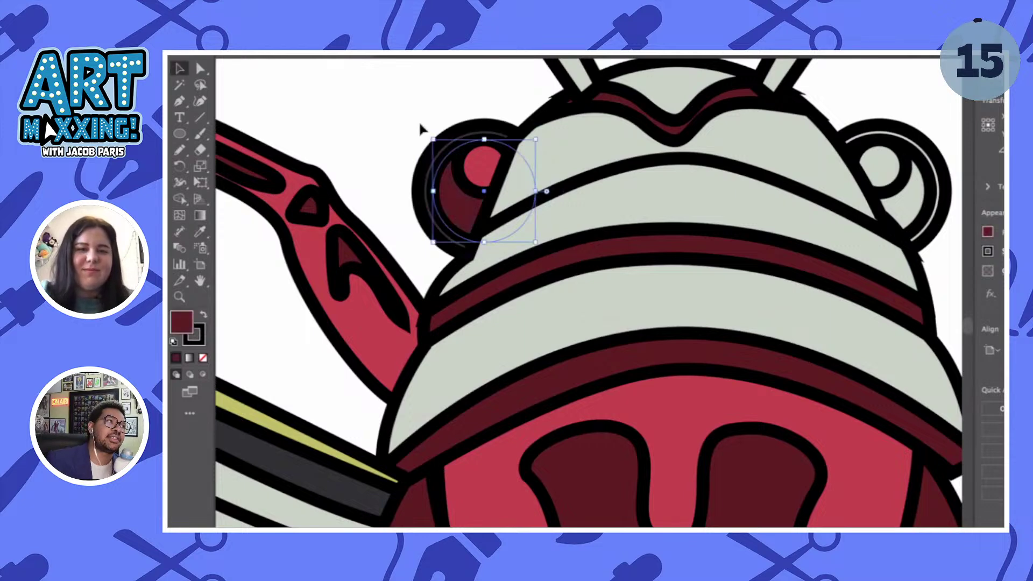
# - Fill both of the cicada's antennae with bright red sampled from the thorax
pyautogui.hotkey('ctrl', 'shift', 'a')
pyautogui.scroll(-3, 418, 120)
pyautogui.scroll(1, 411, 103)
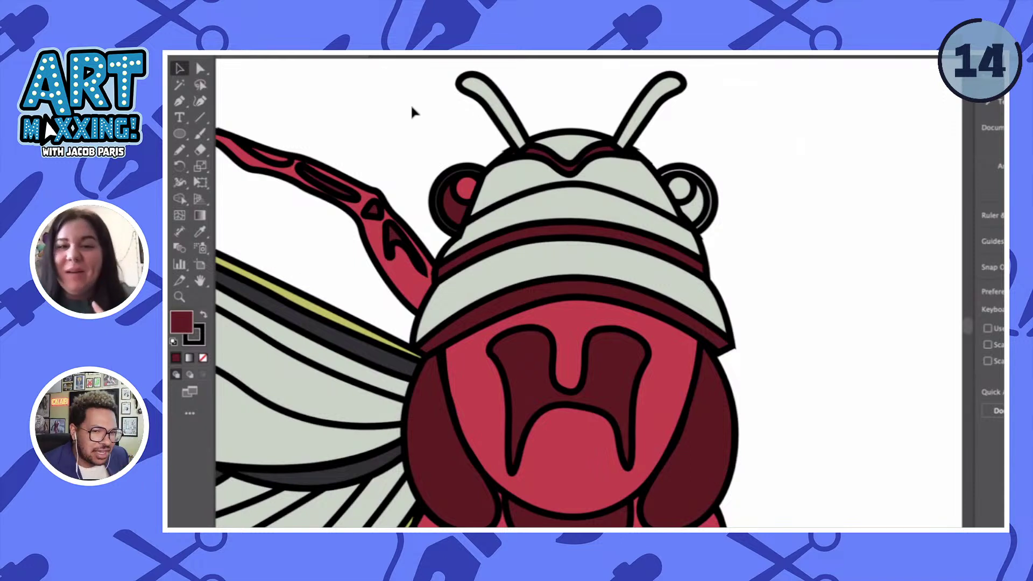
pyautogui.scroll(2, 411, 108)
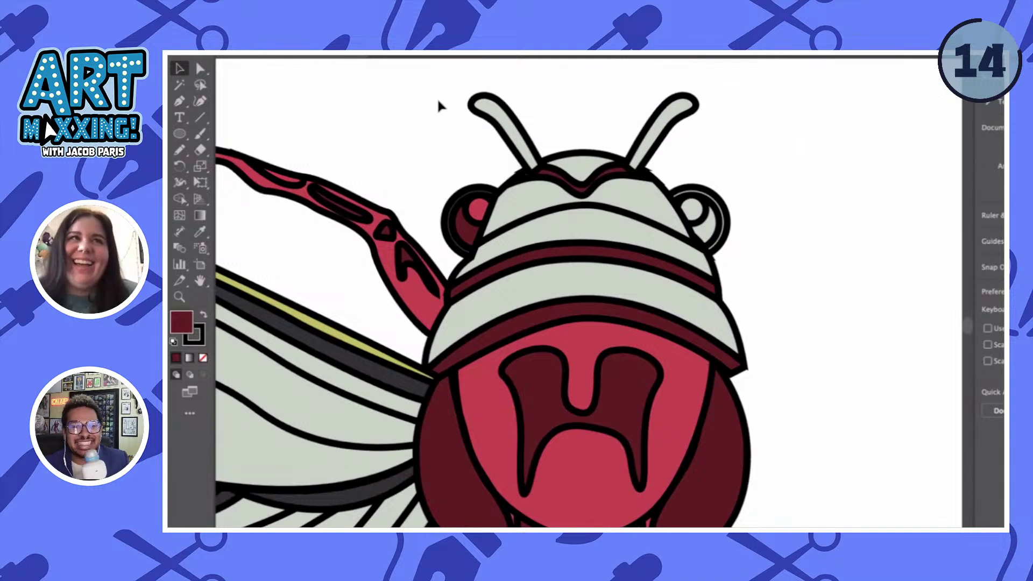
pyautogui.moveTo(423, 90); pyautogui.dragTo(726, 134)
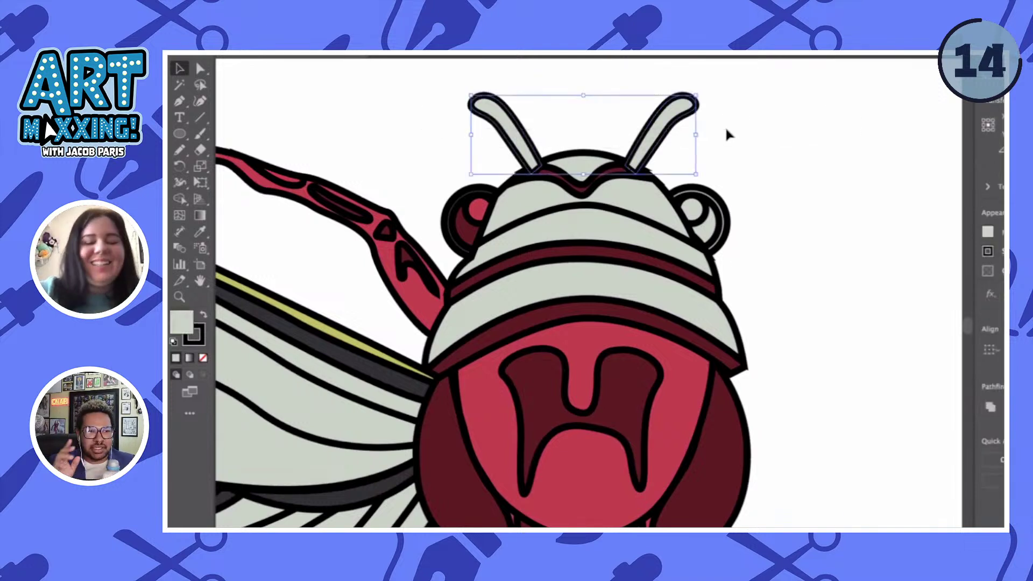
pyautogui.press('i')
pyautogui.click(683, 384)
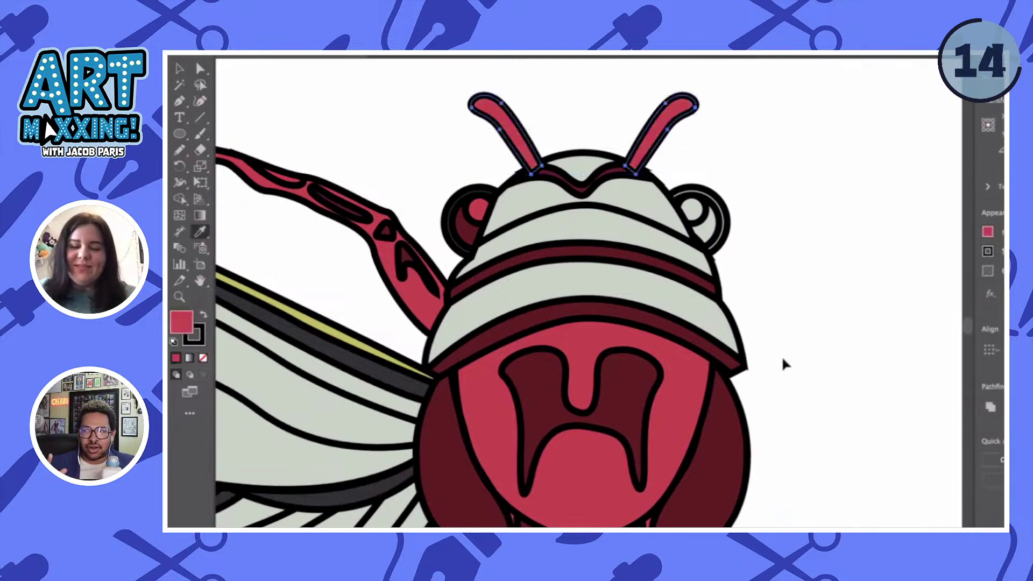
pyautogui.press('v')
pyautogui.click(795, 368)
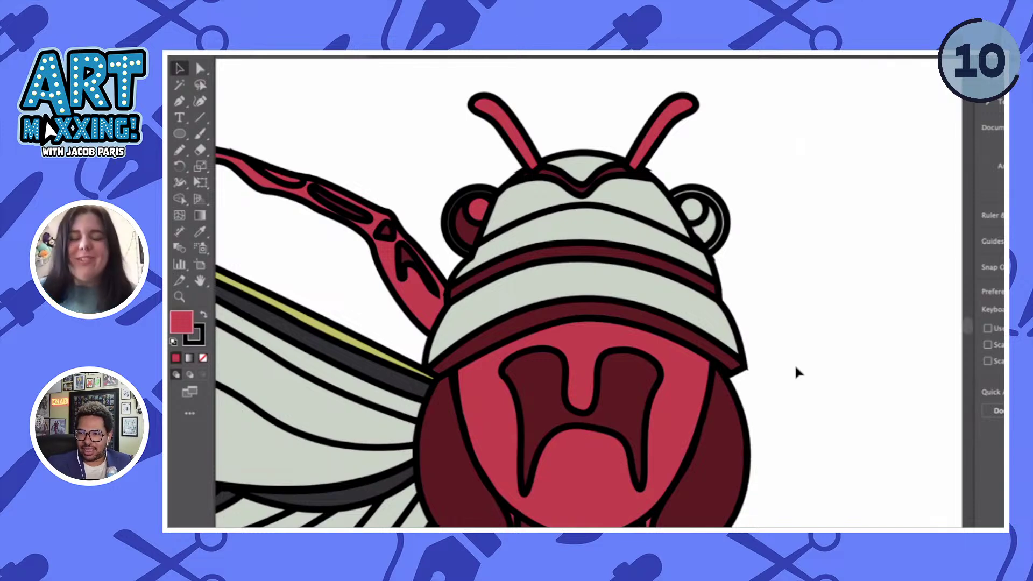
# - Recolour all the light grey bands of the cicada's head with bright red sampled from the thorax
pyautogui.scroll(-4, 795, 371)
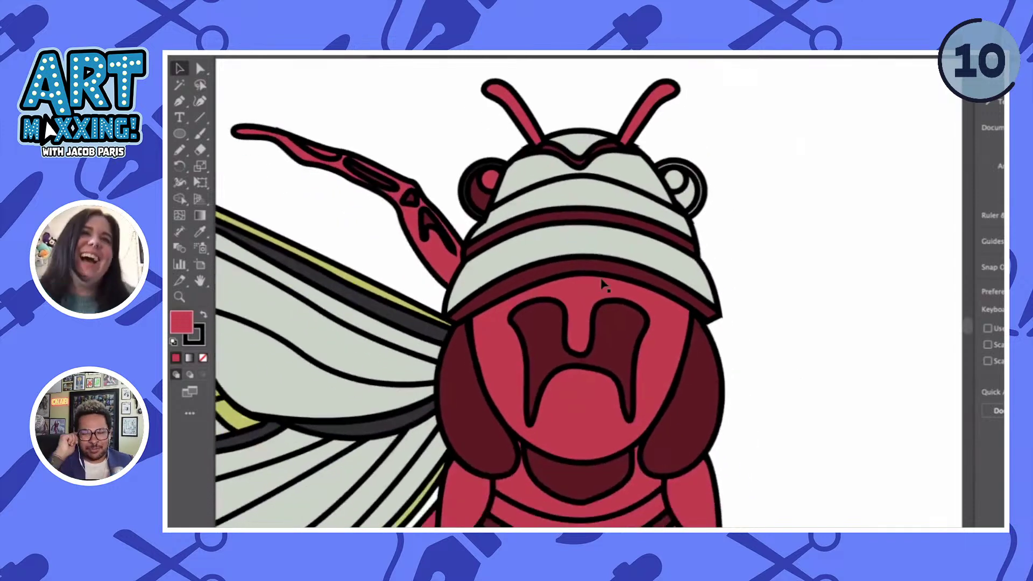
pyautogui.click(555, 250)
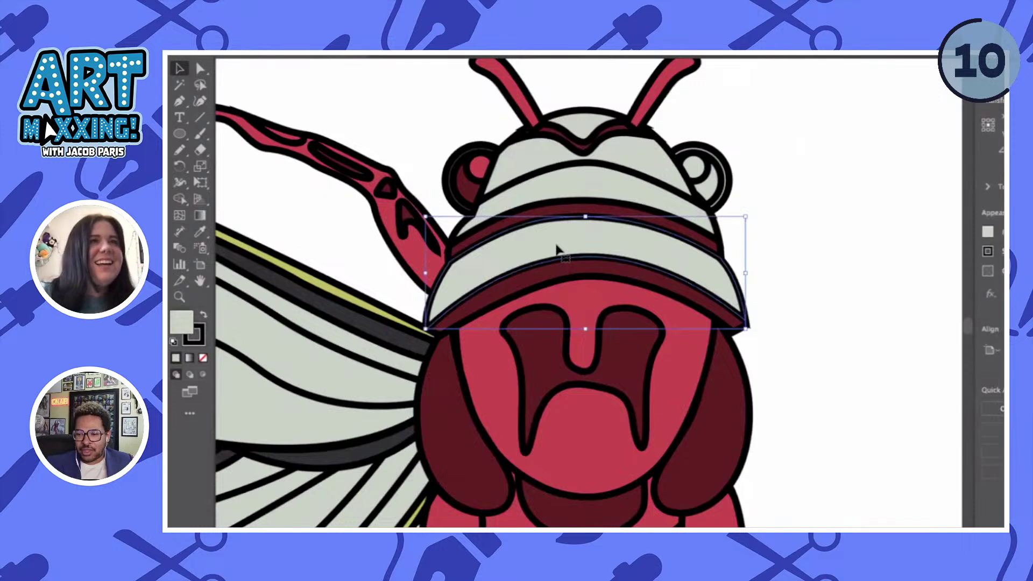
pyautogui.scroll(1, 558, 245)
pyautogui.moveTo(558, 244); pyautogui.dragTo(558, 141)
pyautogui.press('i')
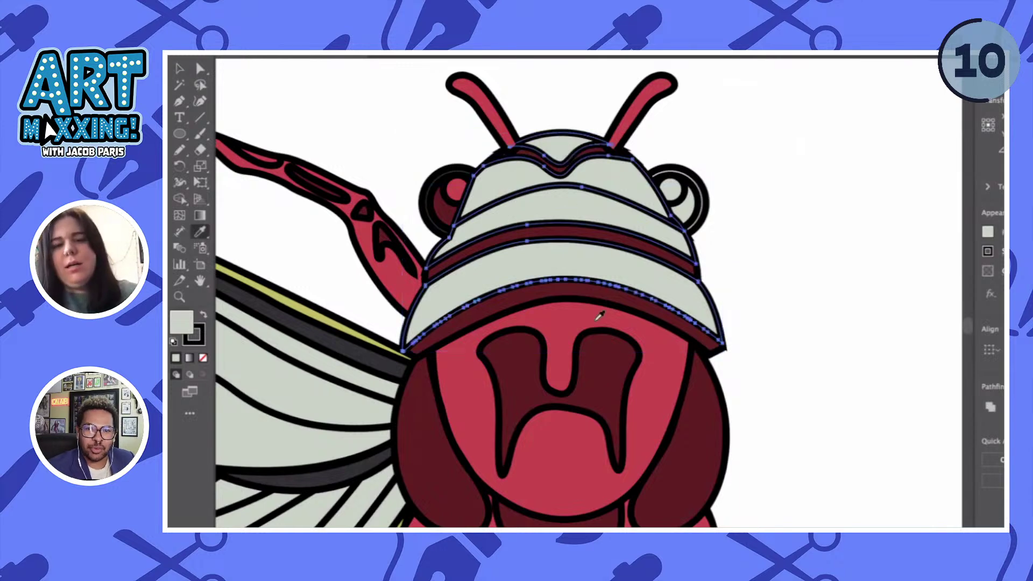
pyautogui.click(665, 352)
pyautogui.hotkey('ctrl', '-')
pyautogui.press('v')
pyautogui.hotkey('ctrl', '+')
pyautogui.click(703, 323)
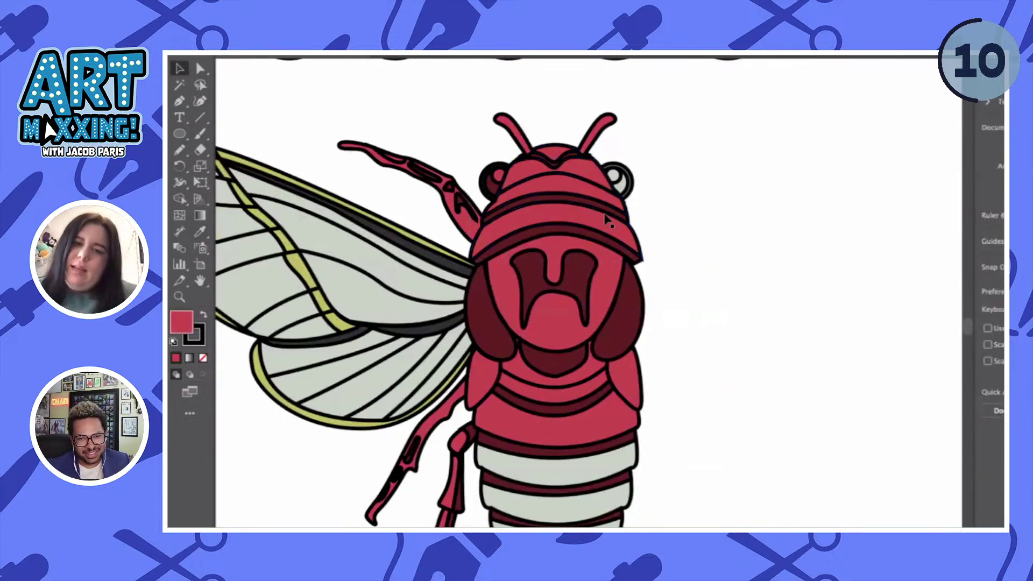
# - Fill the right eye's highlight circle with bright red from the head and its inner circle with dark red from the left eye
pyautogui.hotkey('ctrl', '+')
pyautogui.click(635, 146)
pyautogui.hotkey('ctrl', '+')
pyautogui.press('i')
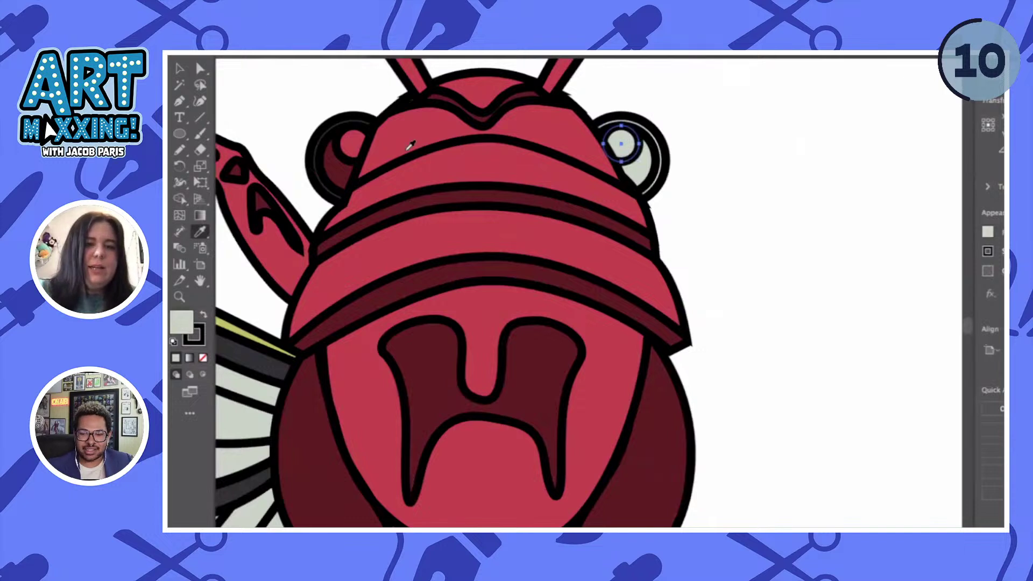
pyautogui.click(607, 168)
pyautogui.press('v')
pyautogui.scroll(2, 607, 167)
pyautogui.click(648, 171)
pyautogui.press('i')
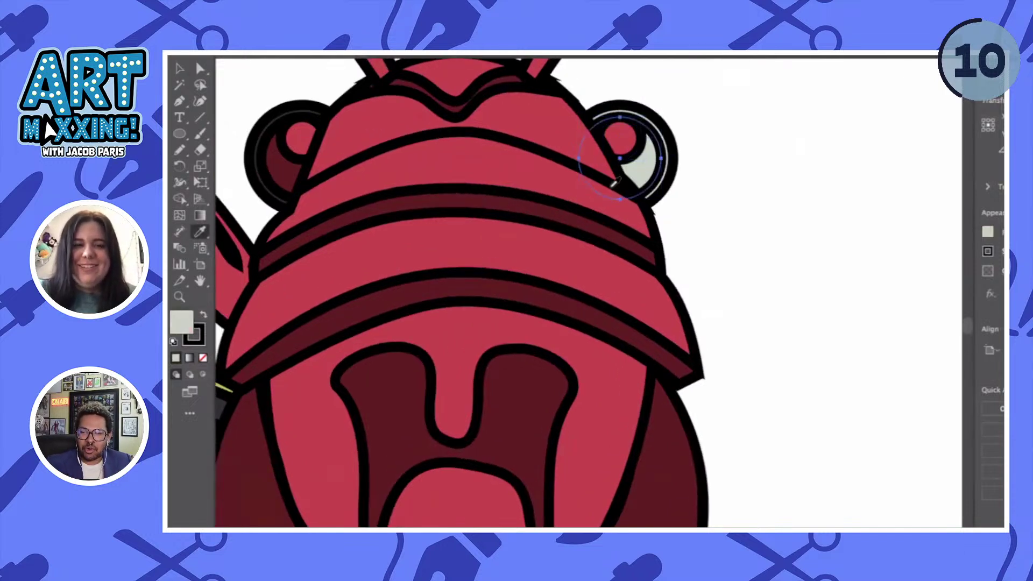
pyautogui.click(293, 159)
pyautogui.press('v')
# - Fill the outer ring of the right eye with dark grey sampled from the left eye's ring
pyautogui.click(657, 230)
pyautogui.click(692, 171)
pyautogui.click(673, 171)
pyautogui.press('i')
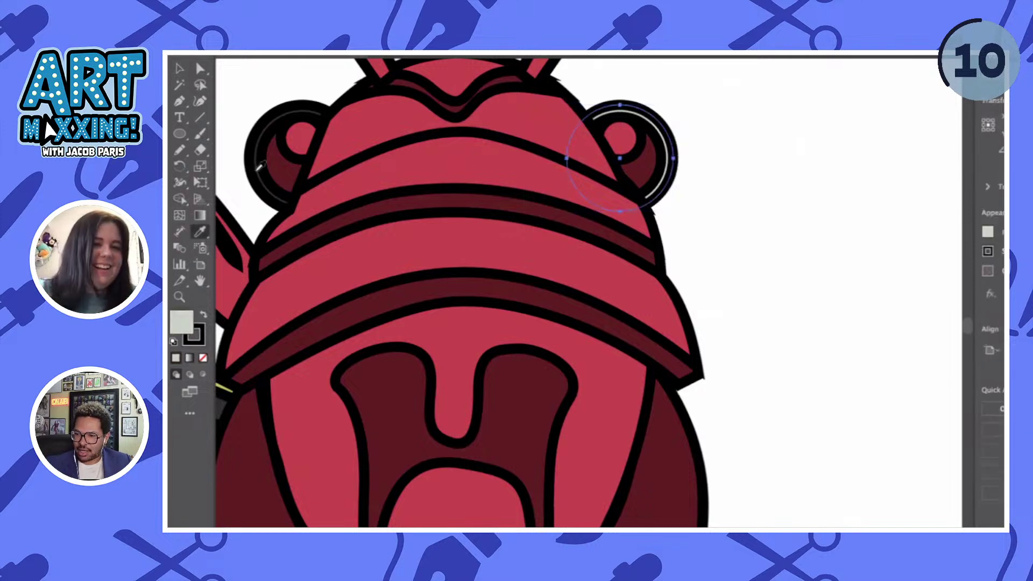
pyautogui.click(258, 168)
pyautogui.scroll(-5, 480, 246)
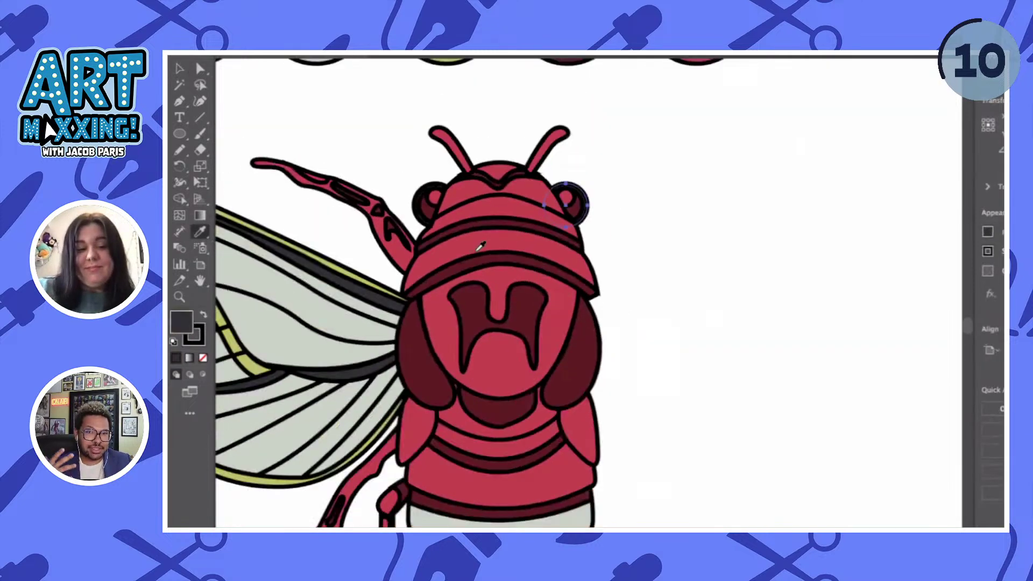
pyautogui.scroll(-2, 480, 246)
pyautogui.press('v')
# - Recolour the five light grey abdomen bands with bright red sampled from the segment above them
pyautogui.scroll(4, 584, 426)
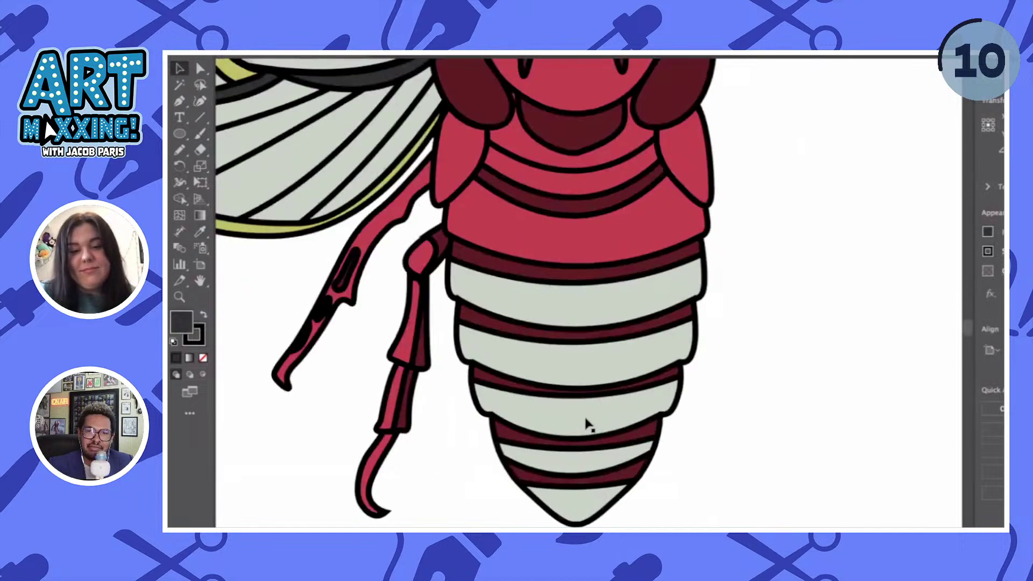
pyautogui.click(583, 425)
pyautogui.keyDown('shift'); pyautogui.click(585, 514); pyautogui.keyUp('shift')
pyautogui.keyDown('shift'); pyautogui.click(574, 473); pyautogui.keyUp('shift')
pyautogui.keyDown('shift'); pyautogui.click(585, 316); pyautogui.keyUp('shift')
pyautogui.keyDown('shift'); pyautogui.click(579, 293); pyautogui.keyUp('shift')
pyautogui.press('i')
pyautogui.click(618, 231)
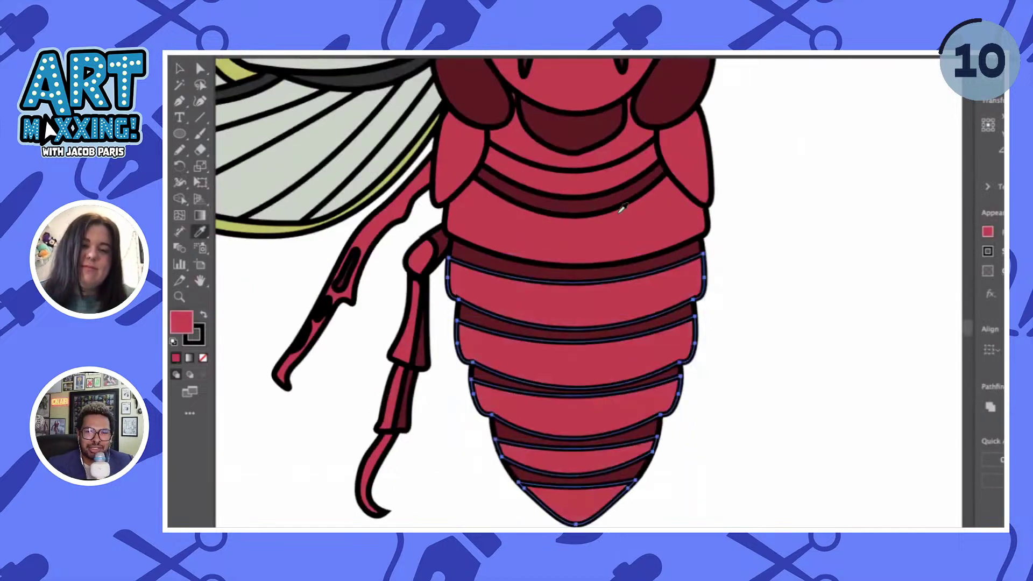
pyautogui.scroll(-4, 622, 211)
pyautogui.press('v')
pyautogui.scroll(3, 621, 208)
pyautogui.click(674, 248)
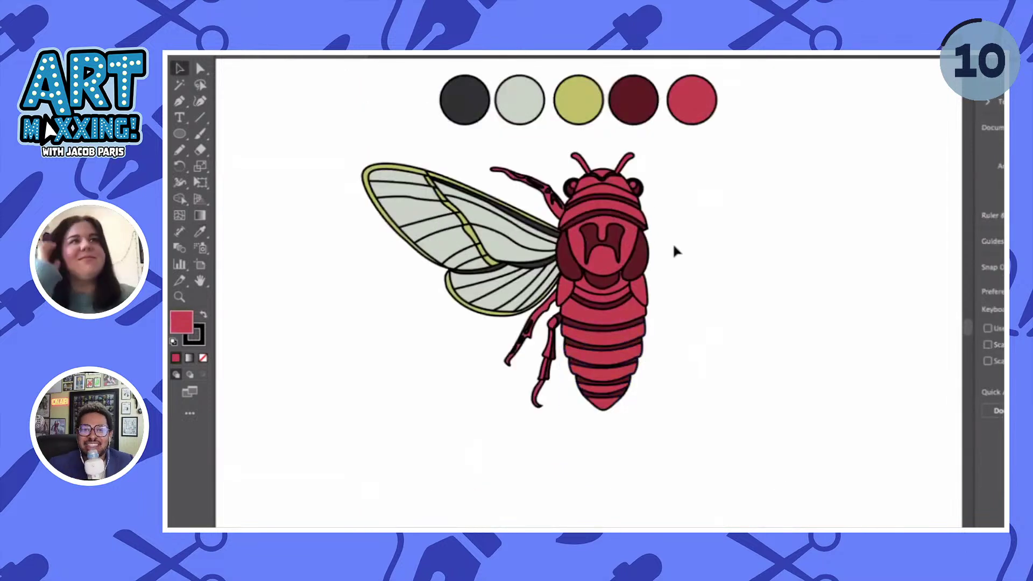
# - Duplicate the left wings and legs into the empty space on the right side of the cicada
pyautogui.moveTo(334, 149); pyautogui.dragTo(552, 417)
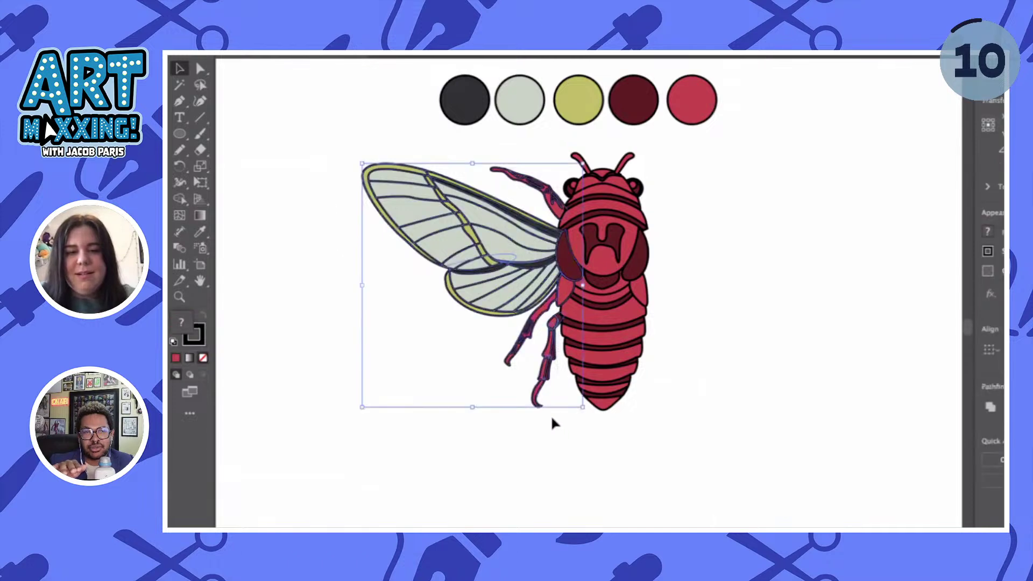
pyautogui.scroll(-1, 490, 286)
pyautogui.scroll(-2, 491, 285)
pyautogui.moveTo(491, 285); pyautogui.dragTo(732, 292)
pyautogui.hscroll(2, 732, 293)
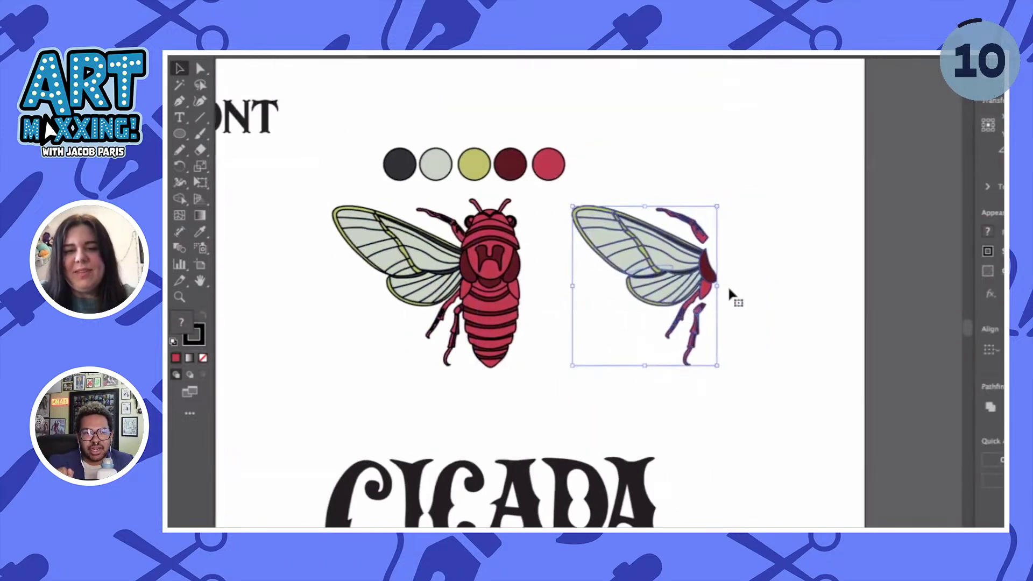
# - Delete the two body side pieces from the copied wings and legs
pyautogui.scroll(4, 730, 293)
pyautogui.click(730, 293)
pyautogui.click(689, 253)
pyautogui.press('Delete')
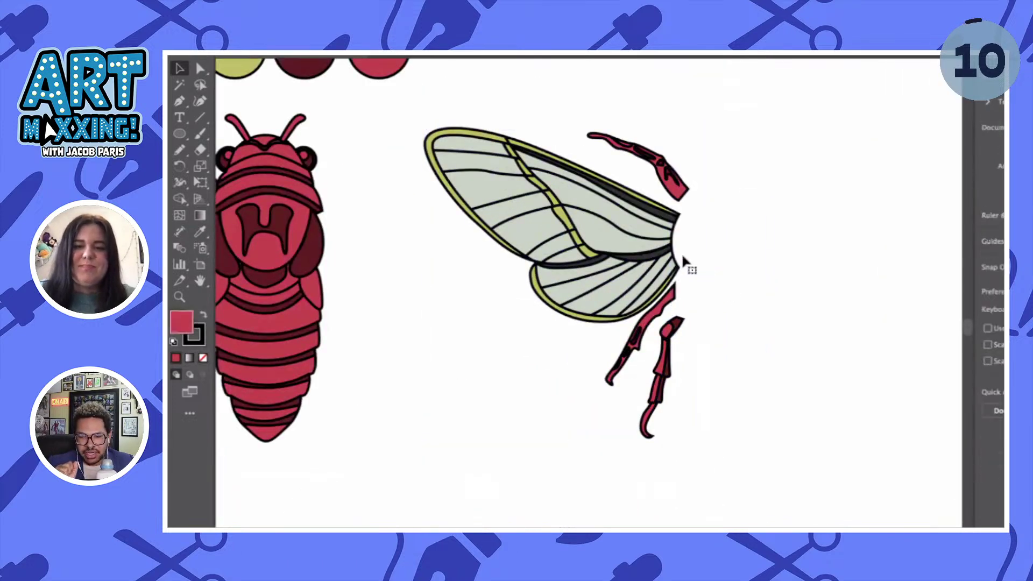
# - Reflect the copied wings and legs left to right and attach them to the right side of the cicada's body
pyautogui.scroll(-2, 683, 265)
pyautogui.moveTo(572, 131); pyautogui.dragTo(721, 371)
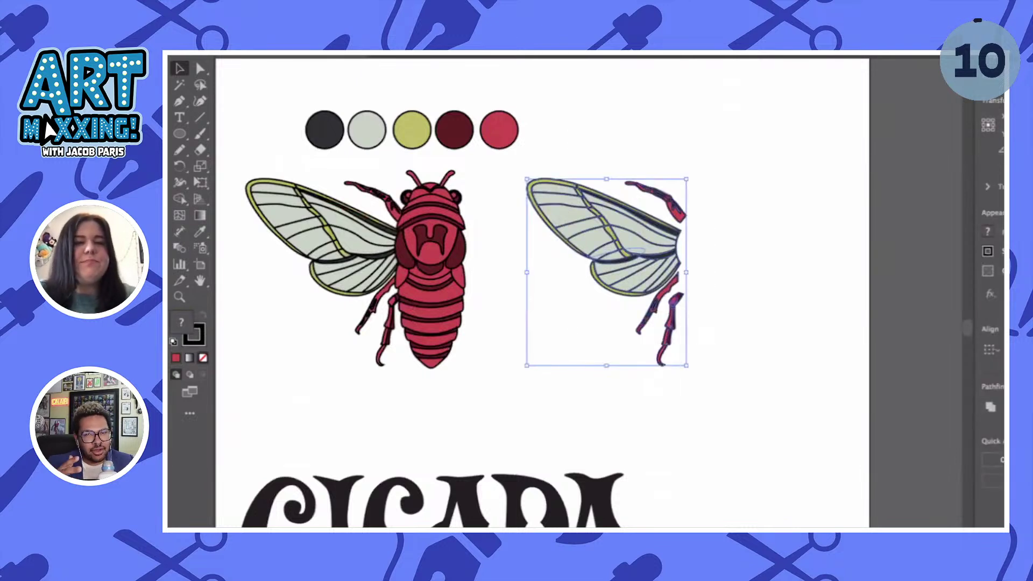
pyautogui.click(329, 54)
pyautogui.click(539, 80)
pyautogui.press('Return')
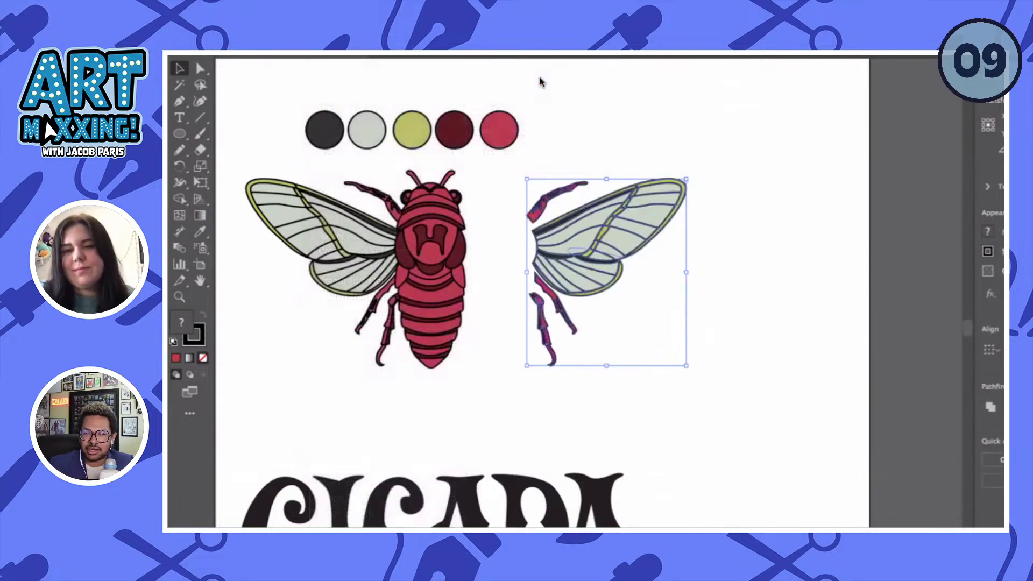
pyautogui.moveTo(586, 279); pyautogui.dragTo(550, 279)
pyautogui.scroll(2, 514, 281)
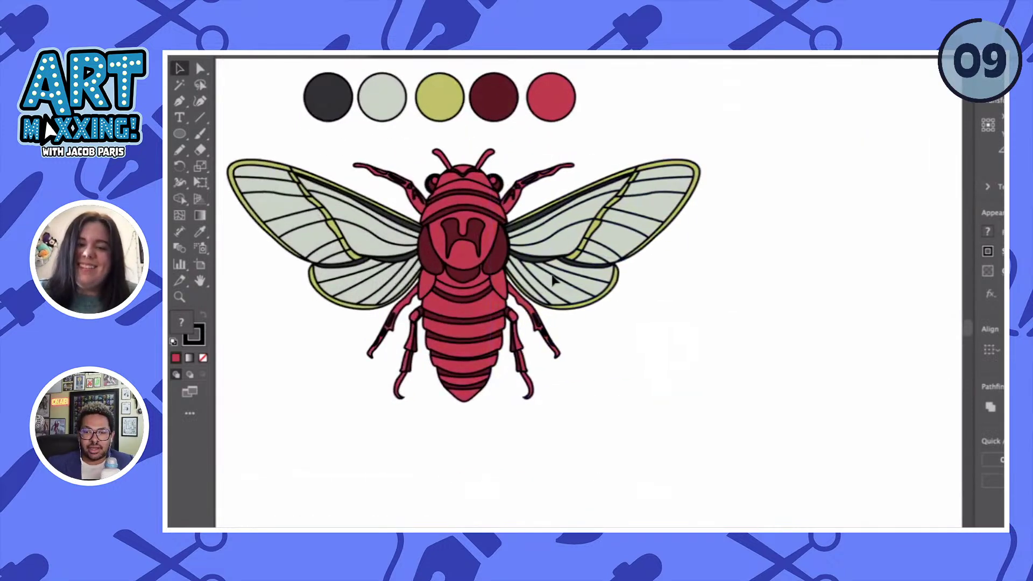
pyautogui.click(670, 313)
# - Move the colour swatches higher on the artboard and lower the whole cicada to just above the CICADA lettering
pyautogui.scroll(-2, 670, 313)
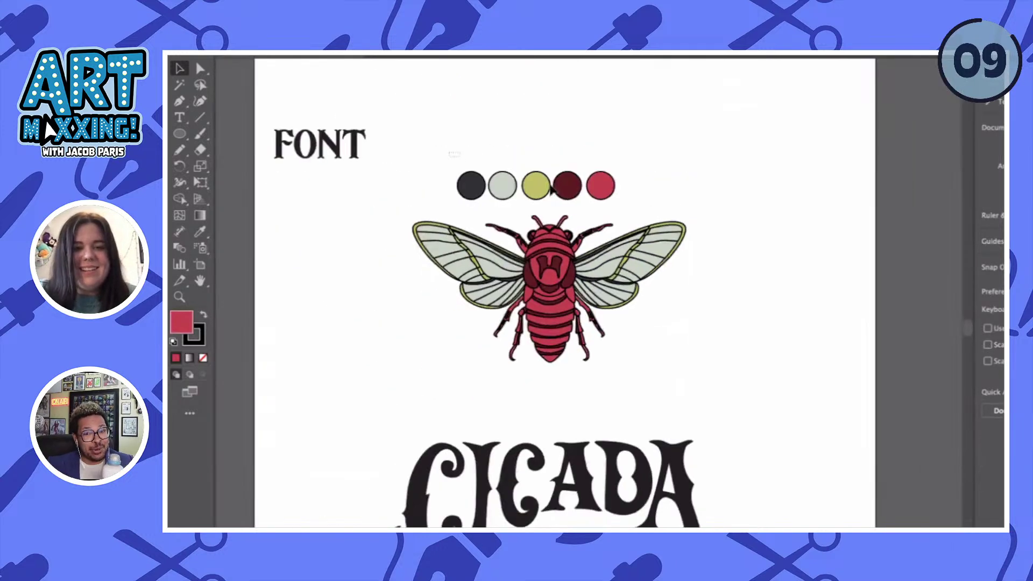
pyautogui.click(608, 182)
pyautogui.moveTo(608, 181); pyautogui.dragTo(608, 129)
pyautogui.moveTo(366, 195)
pyautogui.mouseDown()
pyautogui.moveTo(703, 362)
pyautogui.moveTo(721, 396)
pyautogui.mouseUp()
pyautogui.click(721, 395)
pyautogui.moveTo(550, 271); pyautogui.dragTo(557, 325)
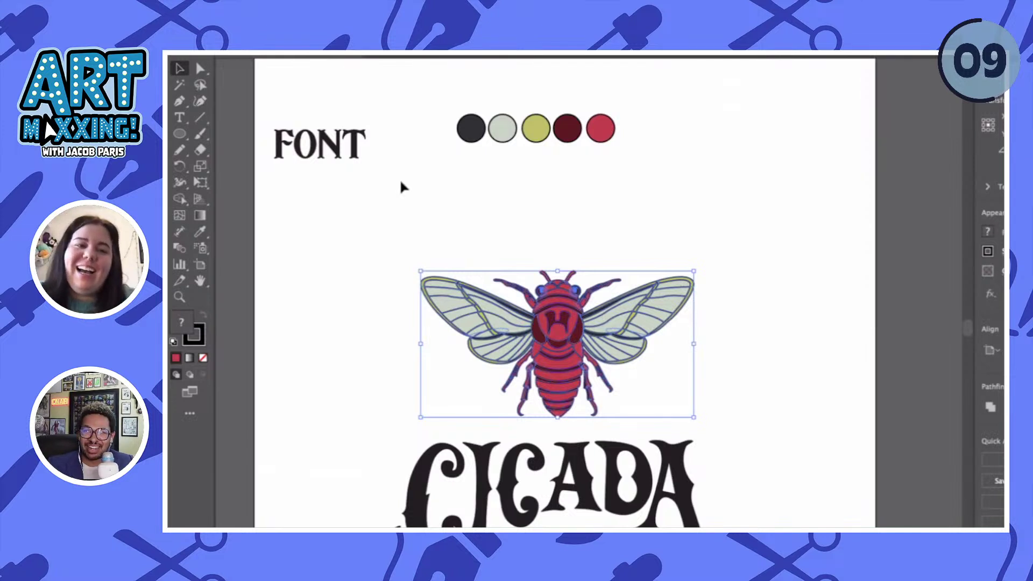
pyautogui.hotkey('ctrl', '0')
# - Move the FONT label into the artboard's upper-left corner and line up the five colour swatches right beside it
pyautogui.click(351, 163)
pyautogui.moveTo(350, 163); pyautogui.dragTo(398, 173)
pyautogui.scroll(2, 398, 172)
pyautogui.moveTo(351, 116); pyautogui.dragTo(350, 102)
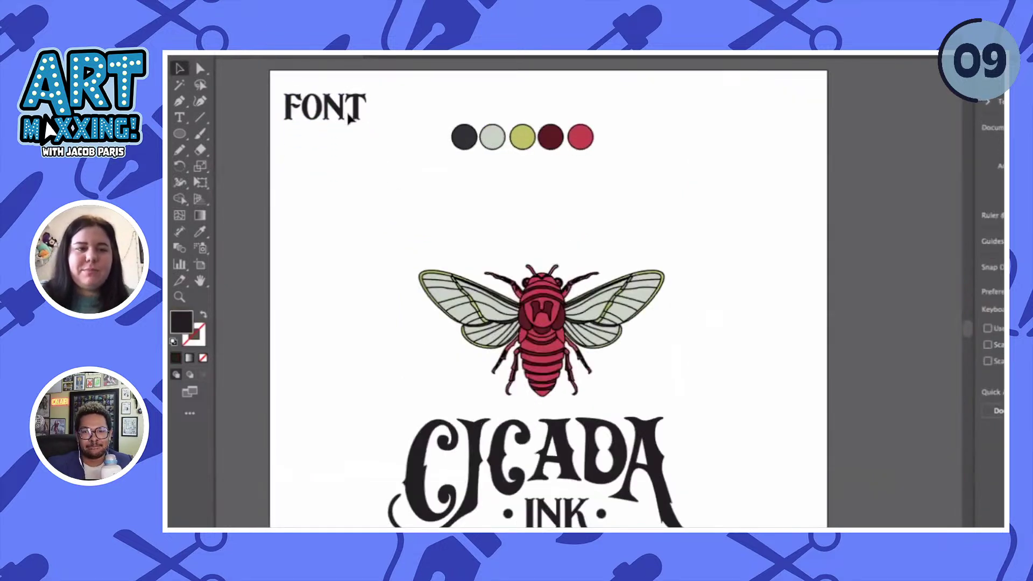
pyautogui.moveTo(463, 108)
pyautogui.mouseDown()
pyautogui.moveTo(598, 152)
pyautogui.moveTo(499, 114)
pyautogui.moveTo(474, 118)
pyautogui.mouseUp()
pyautogui.click(592, 177)
pyautogui.scroll(-2, 592, 179)
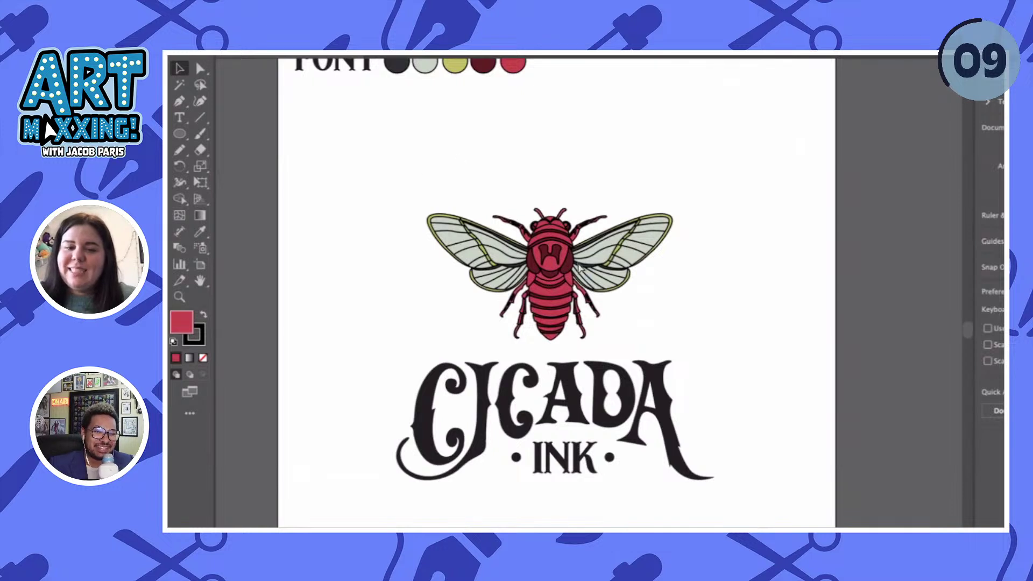
# - Enlarge the cicada proportionally above the lettering, roughly to the width of the word CICADA
pyautogui.click(642, 236)
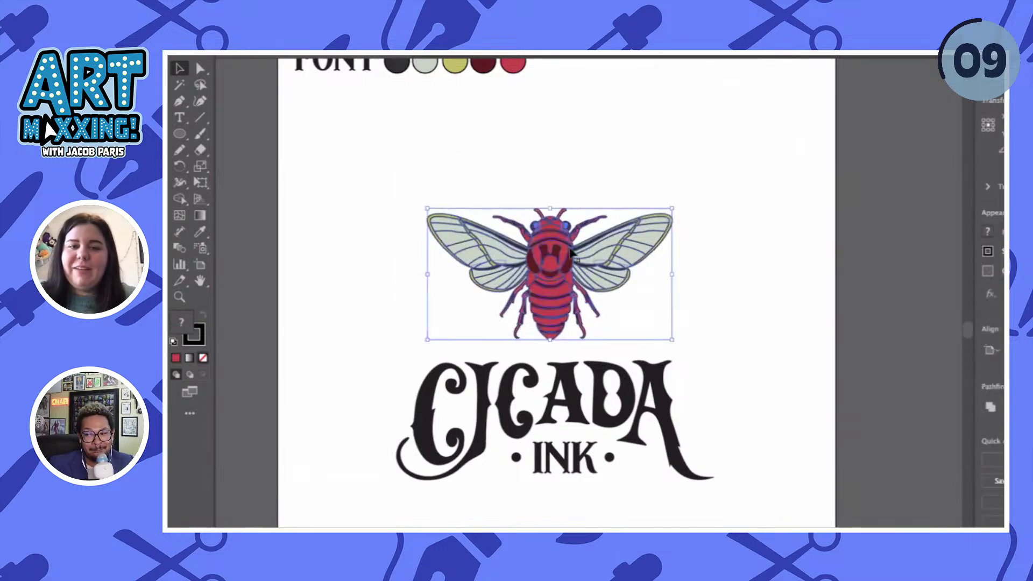
pyautogui.moveTo(550, 207); pyautogui.dragTo(550, 184)
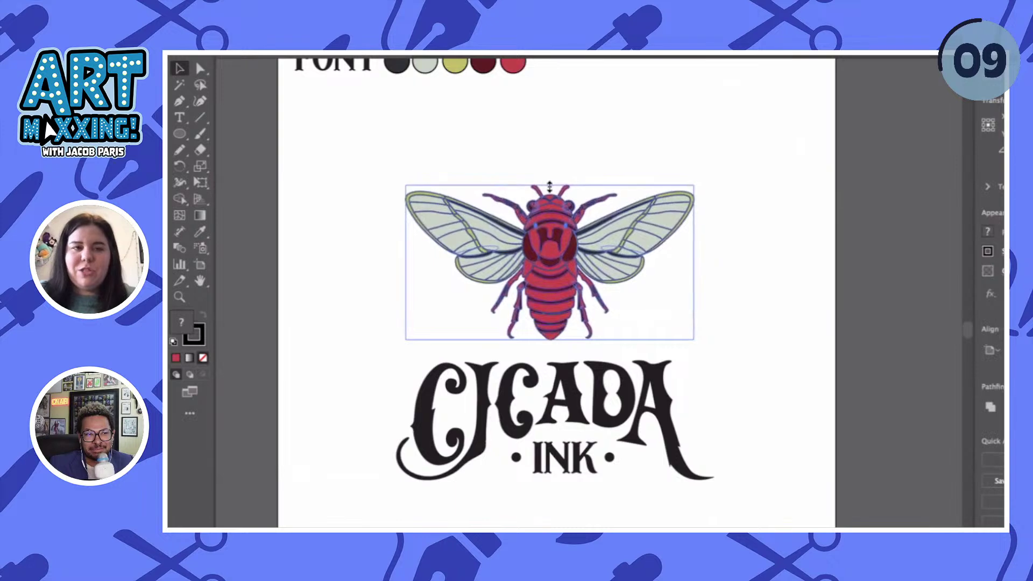
pyautogui.click(678, 141)
# - Recolour the CICADA INK lettering and its dots with the dark grey palette swatch
pyautogui.moveTo(377, 379); pyautogui.dragTo(748, 506)
pyautogui.hotkey('ctrl', '-')
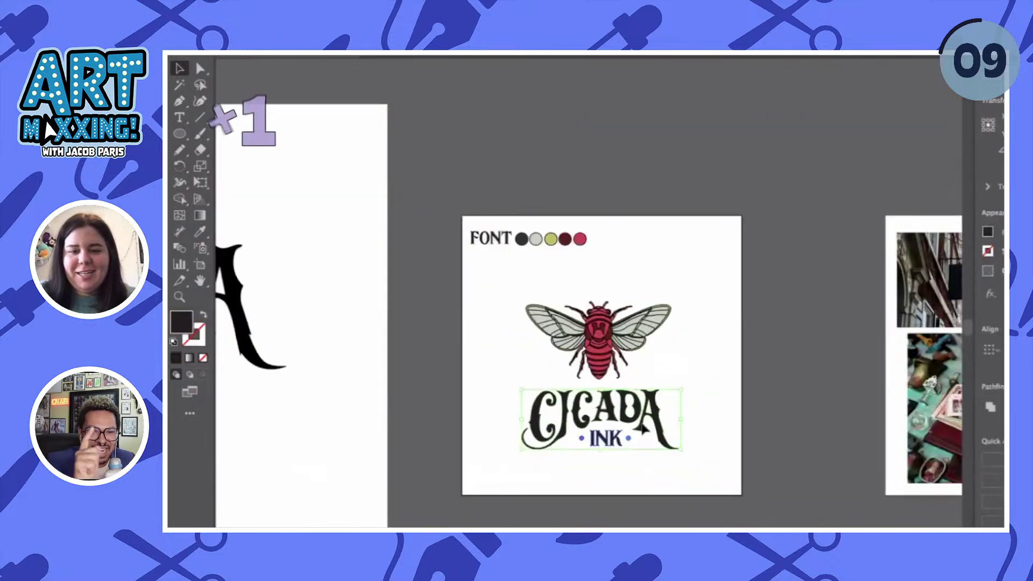
pyautogui.hotkey('ctrl', '0')
pyautogui.hotkey('ctrl', '-')
pyautogui.press('i')
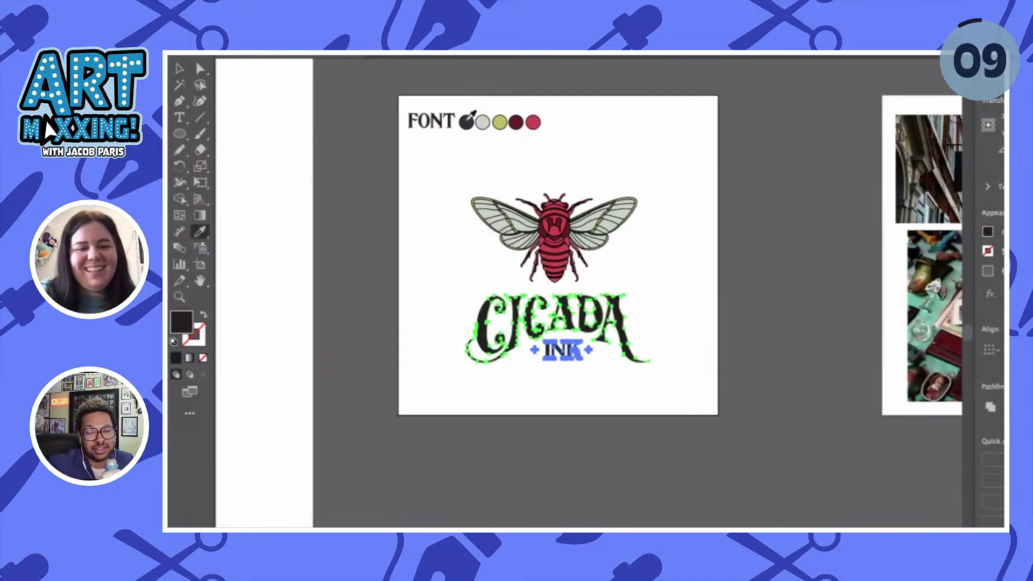
pyautogui.click(467, 123)
pyautogui.hotkey('ctrl', 'z')
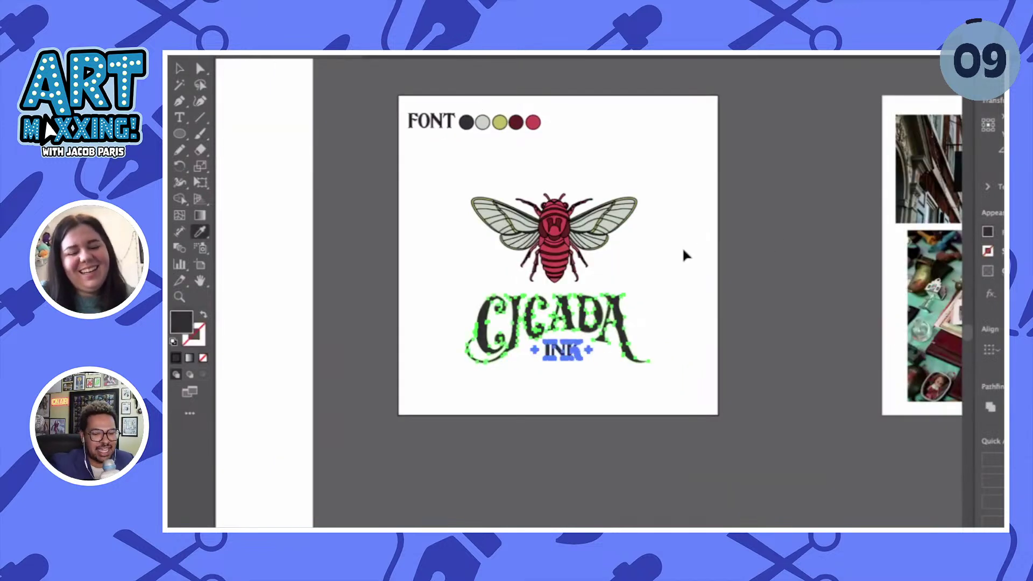
pyautogui.press('v')
pyautogui.click(667, 269)
# - Move the FONT label and the five colour swatches off the artboard, just above its upper edge
pyautogui.scroll(2, 444, 216)
pyautogui.moveTo(343, 127); pyautogui.dragTo(557, 202)
pyautogui.moveTo(471, 177); pyautogui.dragTo(479, 118)
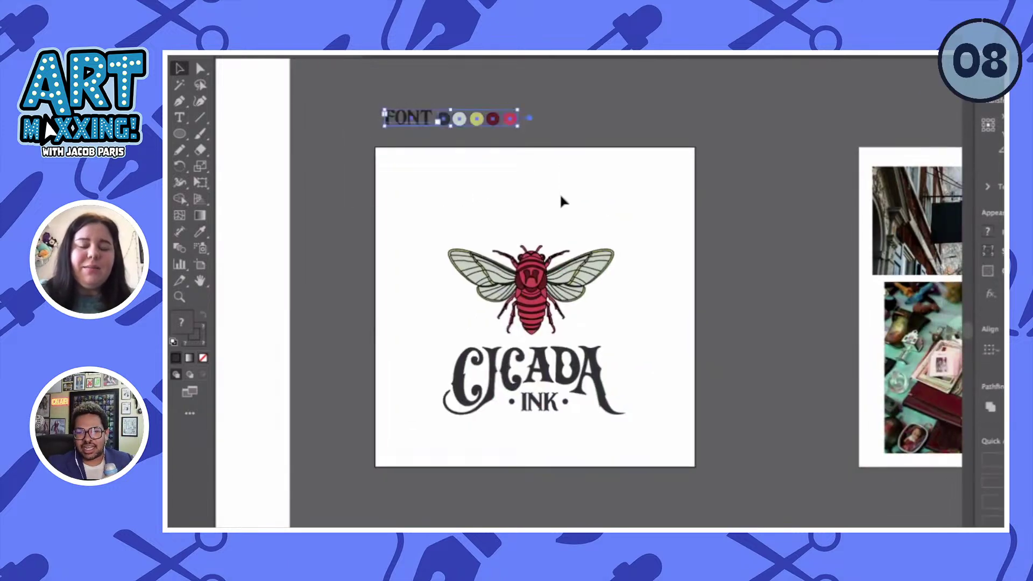
# - Shift the cicada and the CICADA INK lettering up together to about the vertical middle of the artboard
pyautogui.click(537, 339)
pyautogui.hotkey('ctrl', 'z')
pyautogui.hotkey('ctrl', 'z')
pyautogui.hotkey('ctrl', 'z')
pyautogui.hotkey('ctrl', 'z')
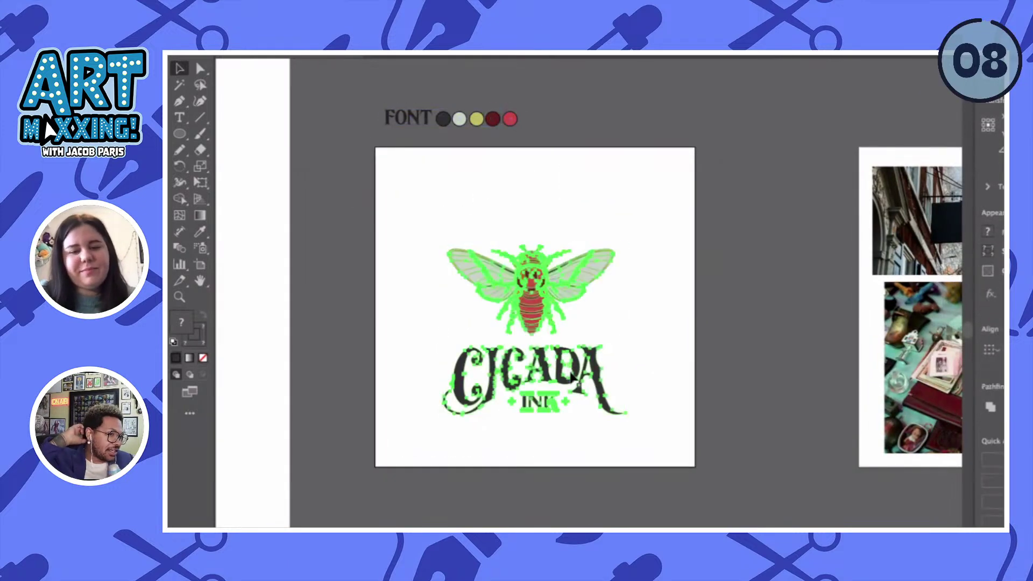
pyautogui.hotkey('ctrl', 'z')
pyautogui.hotkey('ctrl', 'z')
pyautogui.hotkey('ctrl', 'z')
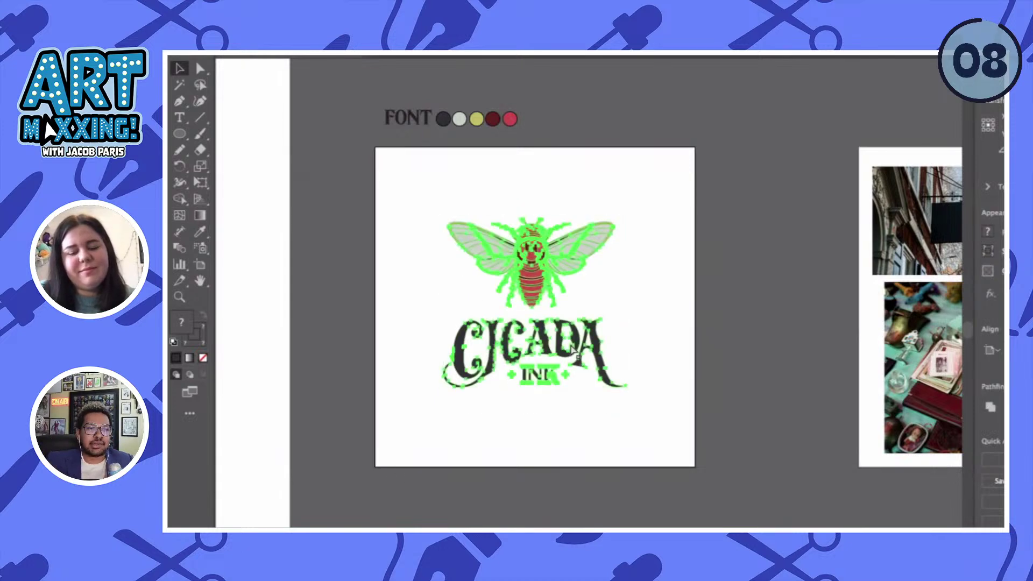
pyautogui.hscroll(1, 731, 346)
pyautogui.click(731, 347)
pyautogui.hscroll(5, 731, 346)
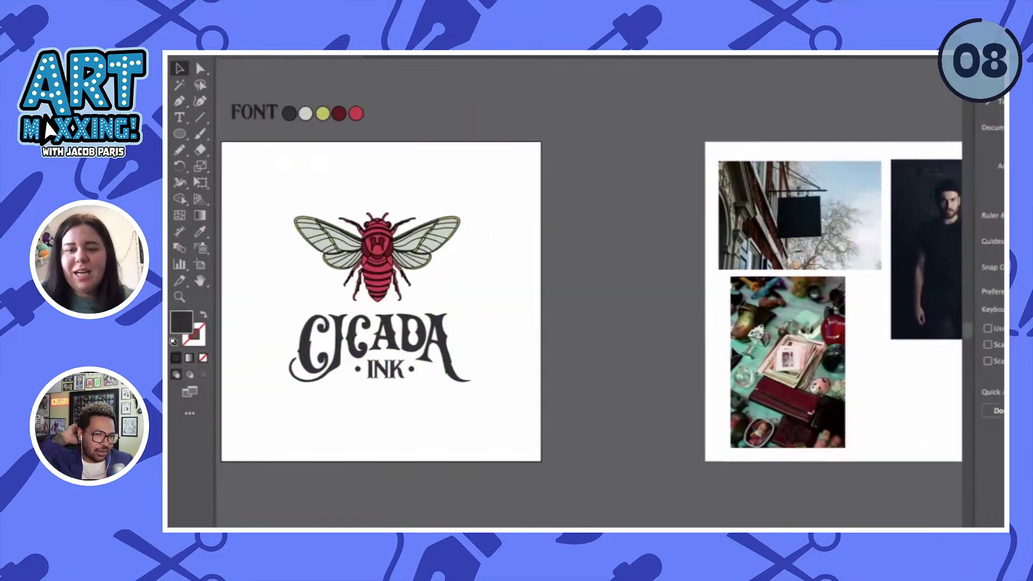
# - Duplicate the cicada and CICADA INK logo onto the empty canvas beside the artboard with the mockup photos
pyautogui.moveTo(244, 191); pyautogui.dragTo(544, 429)
pyautogui.hotkey('ctrl', '-')
pyautogui.moveTo(309, 277); pyautogui.dragTo(842, 449)
pyautogui.hscroll(5, 842, 449)
pyautogui.moveTo(640, 460); pyautogui.dragTo(734, 304)
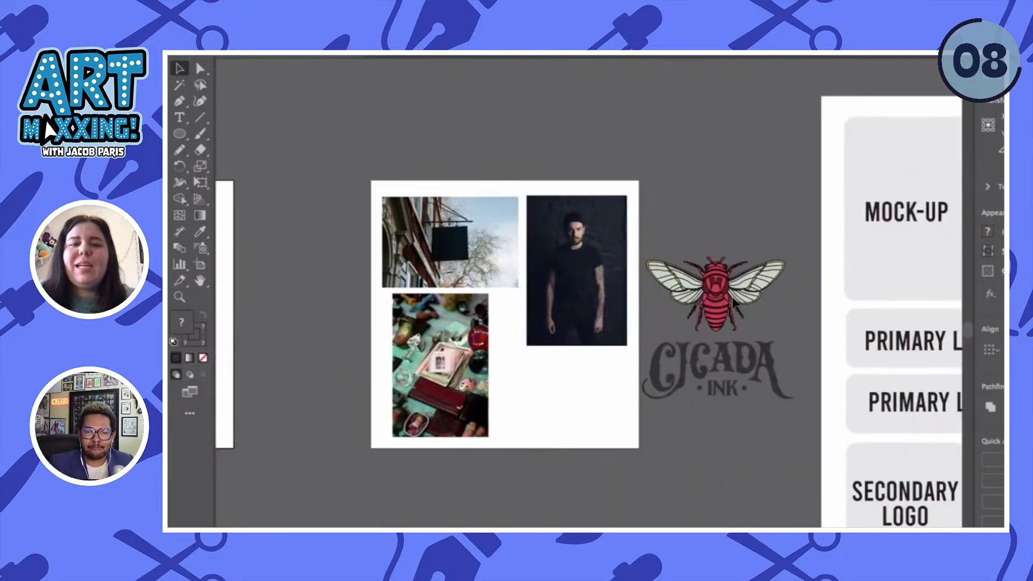
# - Recolour the CICADA INK lettering and dots of the duplicated logo white, sampling the white of the photo artboard
pyautogui.click(693, 192)
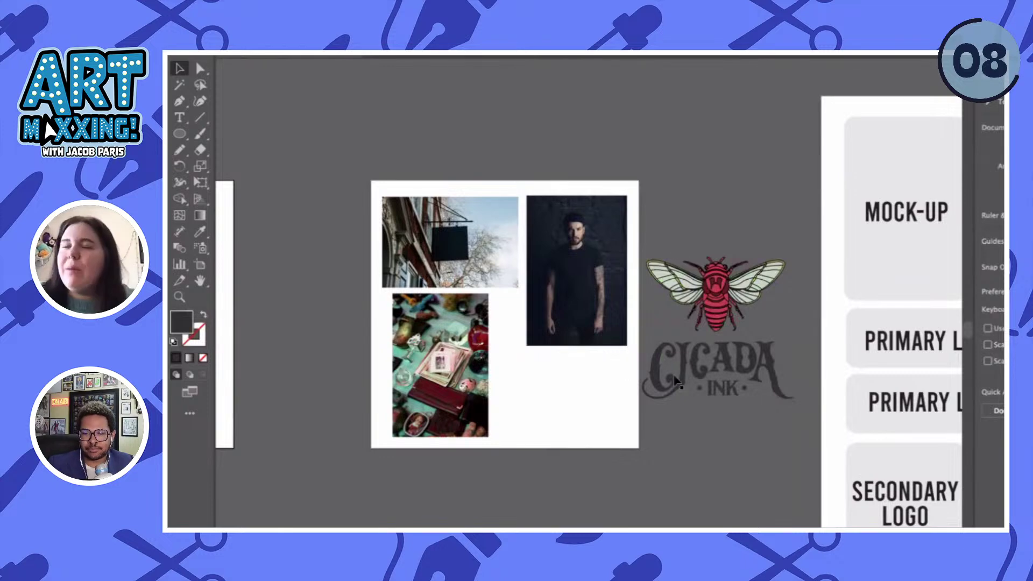
pyautogui.scroll(2, 694, 412)
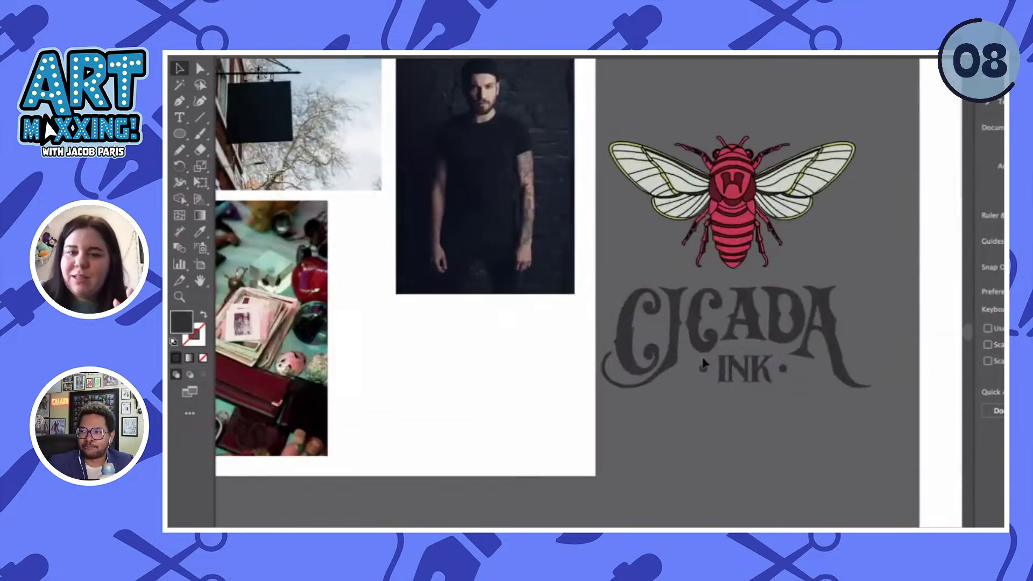
pyautogui.click(883, 425)
pyautogui.press('i')
pyautogui.click(525, 330)
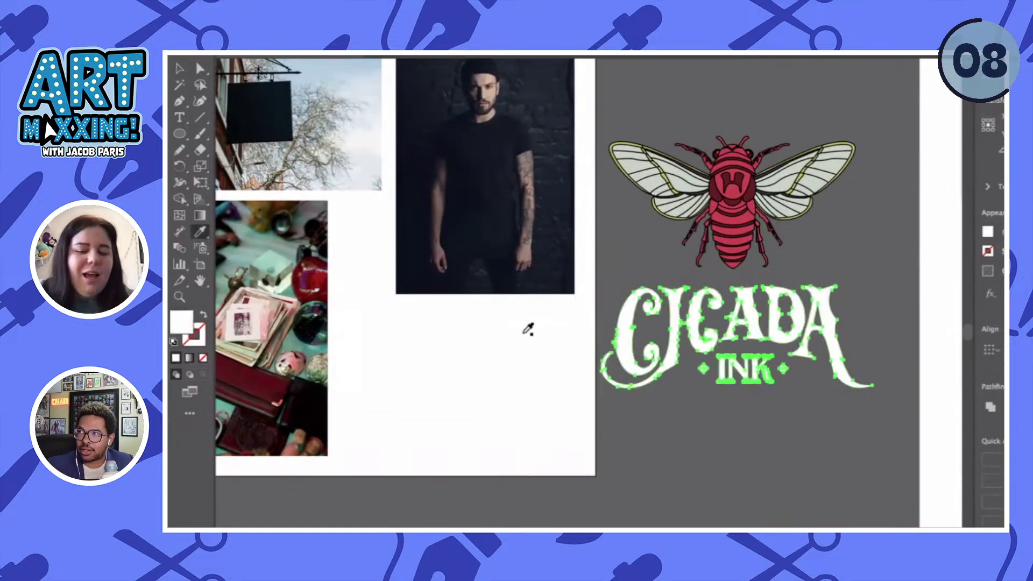
pyautogui.scroll(2, 606, 247)
pyautogui.hscroll(2, 606, 248)
pyautogui.press('v')
pyautogui.hscroll(3, 589, 291)
pyautogui.click(467, 166)
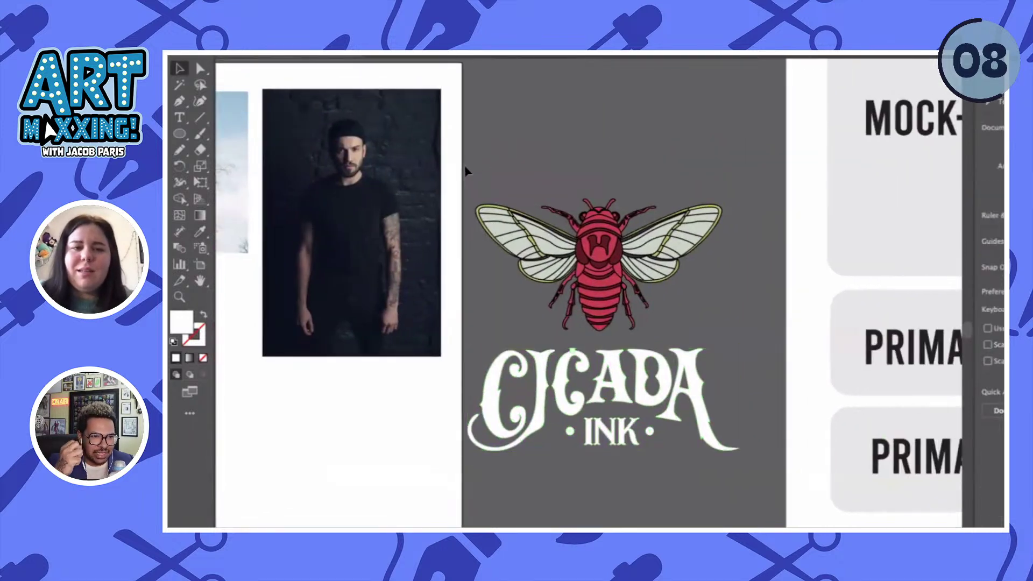
# - Bring the white-lettered cicada logo onto the photo artboard and expand its artwork
pyautogui.moveTo(753, 489); pyautogui.dragTo(632, 276)
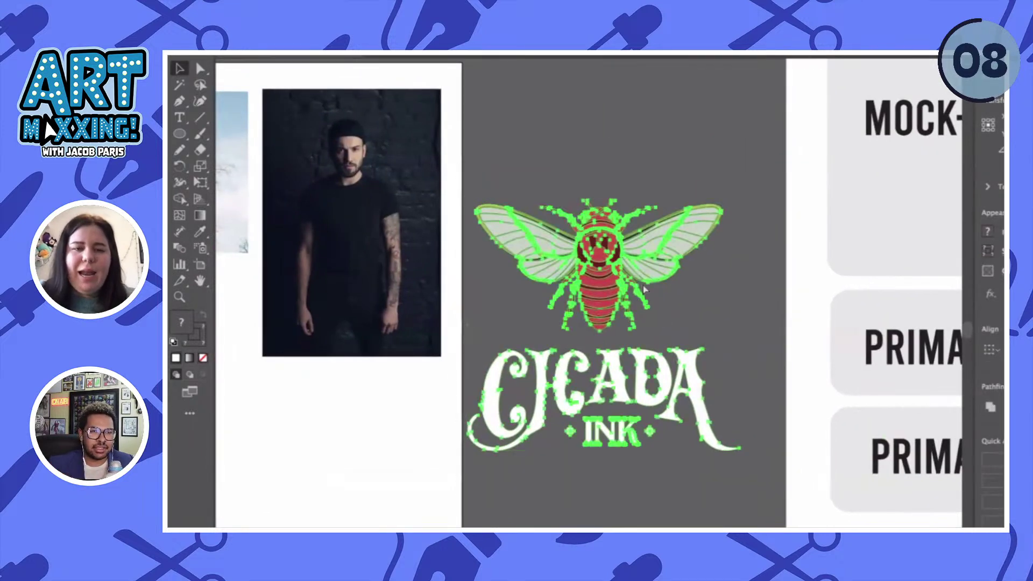
pyautogui.hscroll(-5, 632, 275)
pyautogui.moveTo(861, 284); pyautogui.dragTo(469, 362)
pyautogui.click(317, 50)
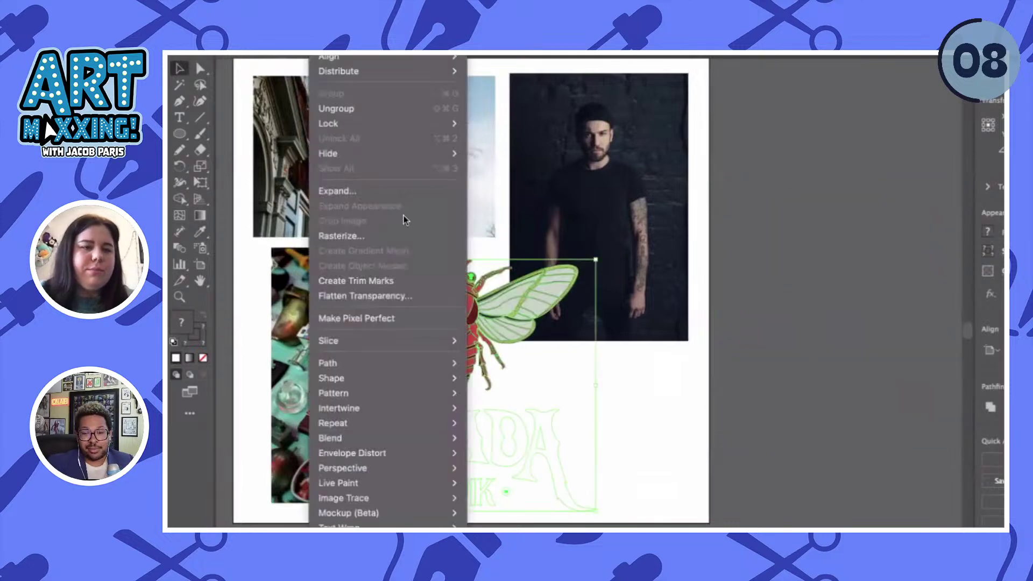
pyautogui.click(382, 191)
pyautogui.press('Return')
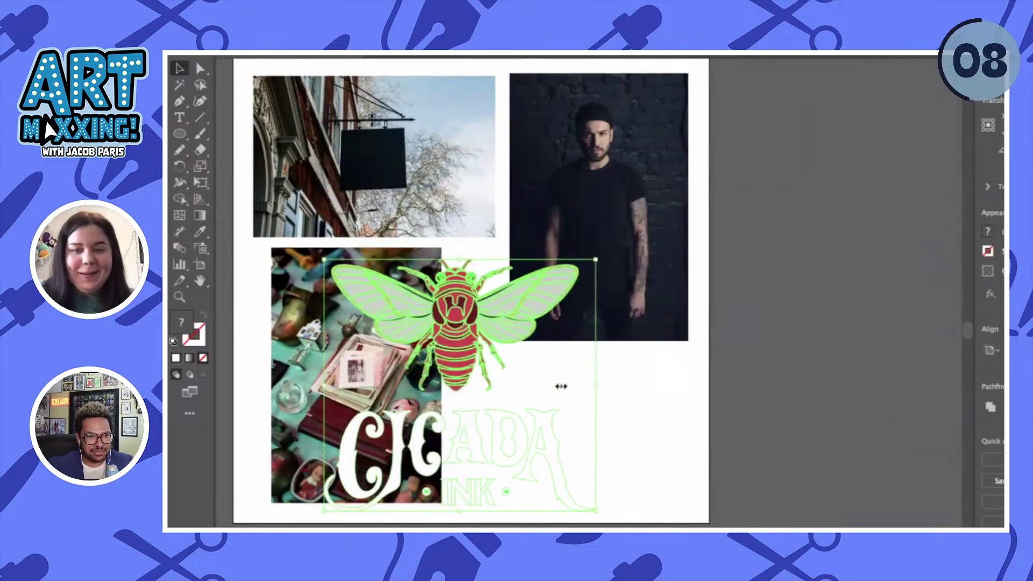
# - Shrink the white-lettered logo proportionally and fit it inside the black hanging sign of the street photo
pyautogui.moveTo(597, 386); pyautogui.dragTo(516, 386)
pyautogui.hscroll(-5, 511, 388)
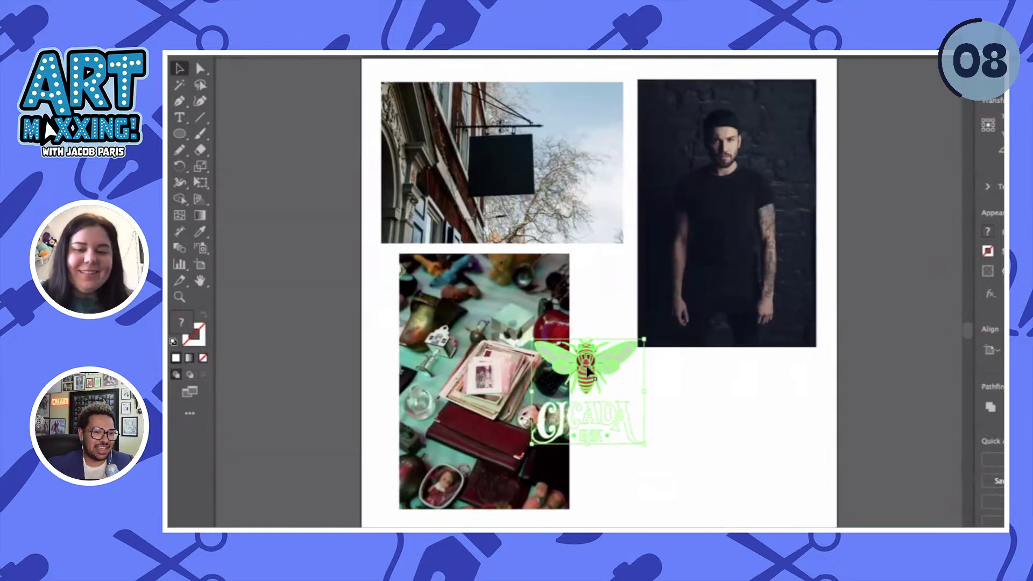
pyautogui.moveTo(588, 371); pyautogui.dragTo(531, 129)
pyautogui.hotkey('ctrl', '=')
pyautogui.hotkey('ctrl', '=')
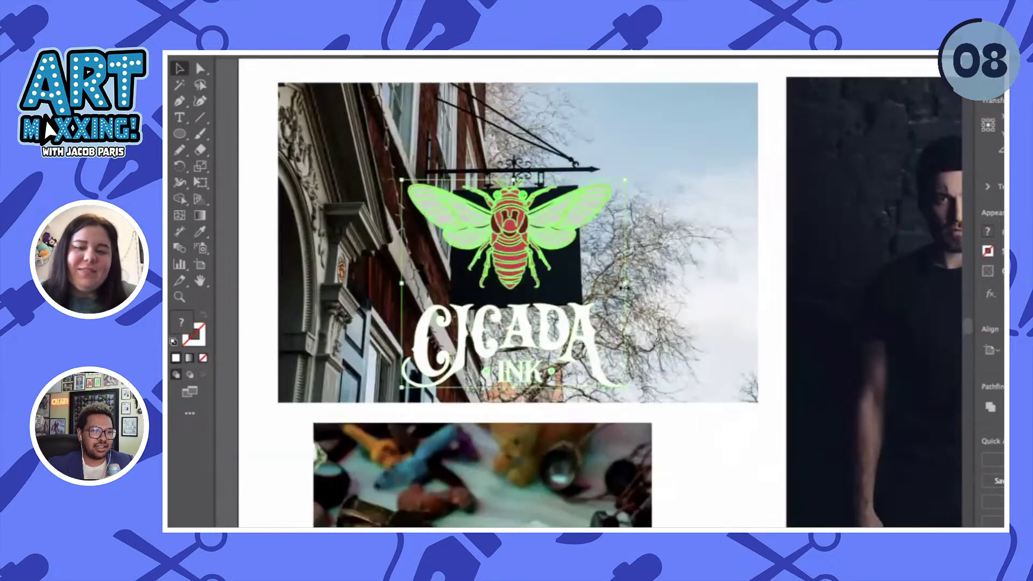
pyautogui.moveTo(612, 287); pyautogui.dragTo(566, 284)
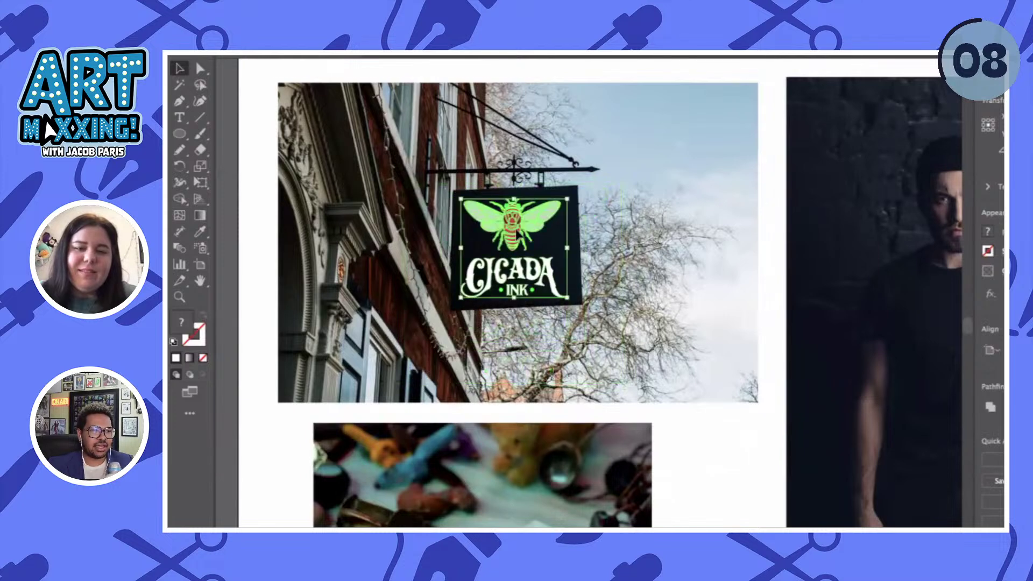
pyautogui.hotkey('ctrl', '=')
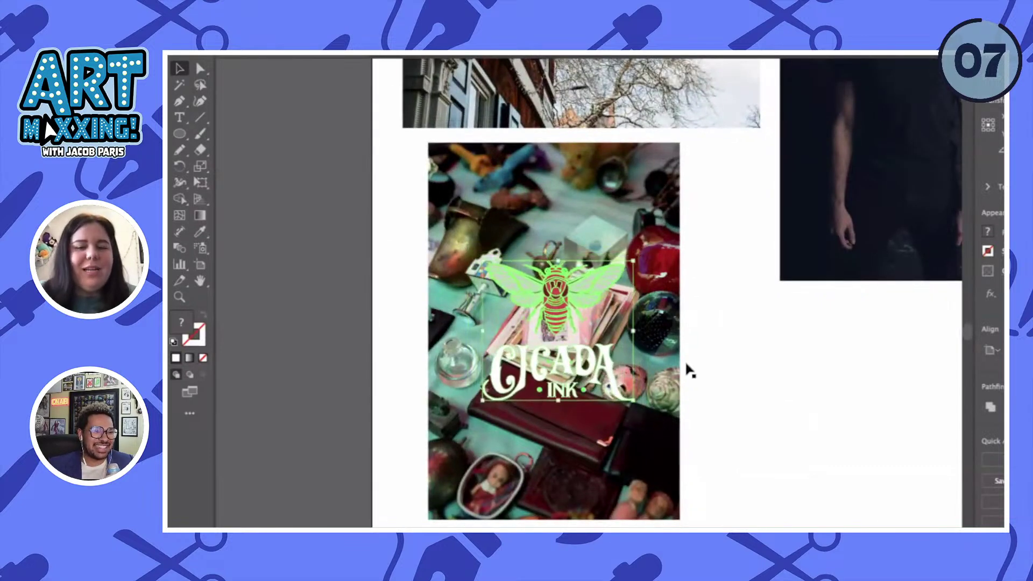
# - Apply a Gaussian Blur with a radius of 1.3405 pixels to the photo of trinkets behind the logo
pyautogui.click(659, 356)
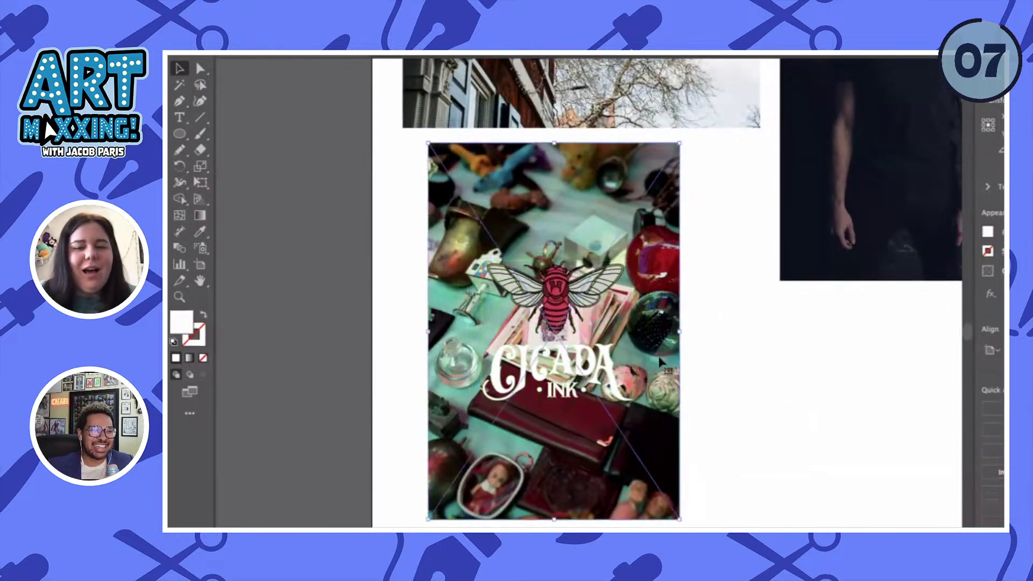
pyautogui.rightClick(461, 164)
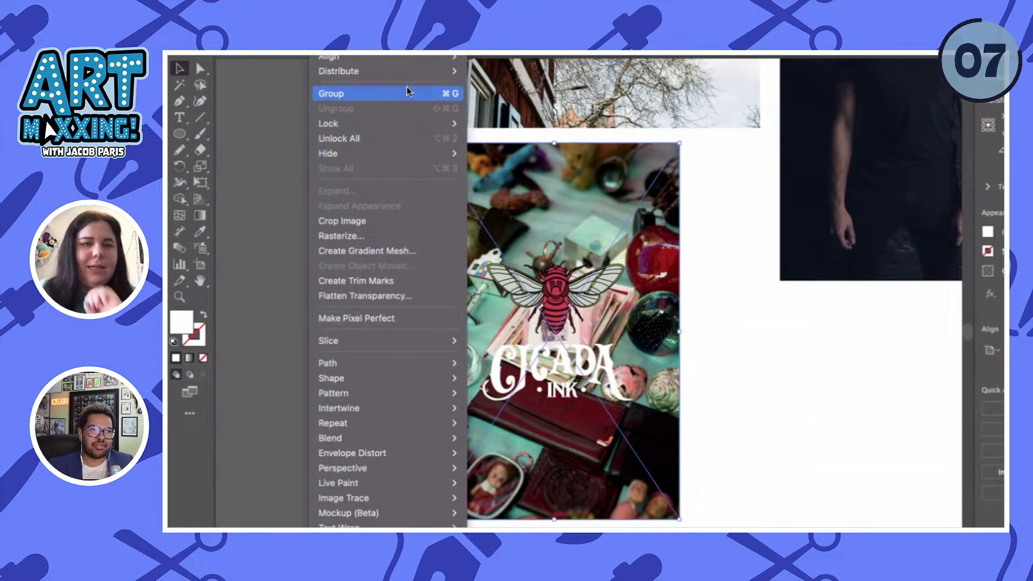
pyautogui.click(425, 51)
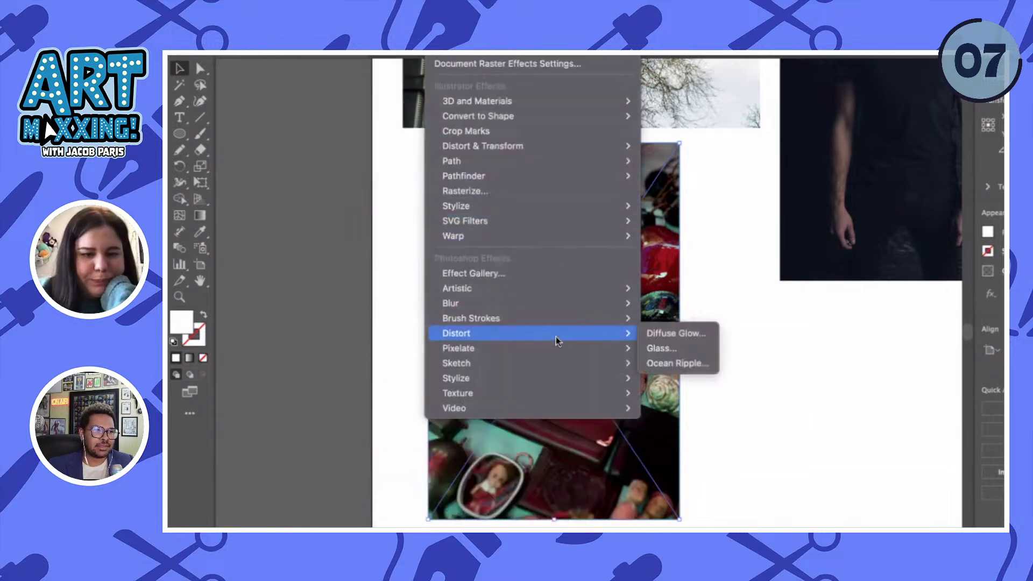
pyautogui.moveTo(553, 301)
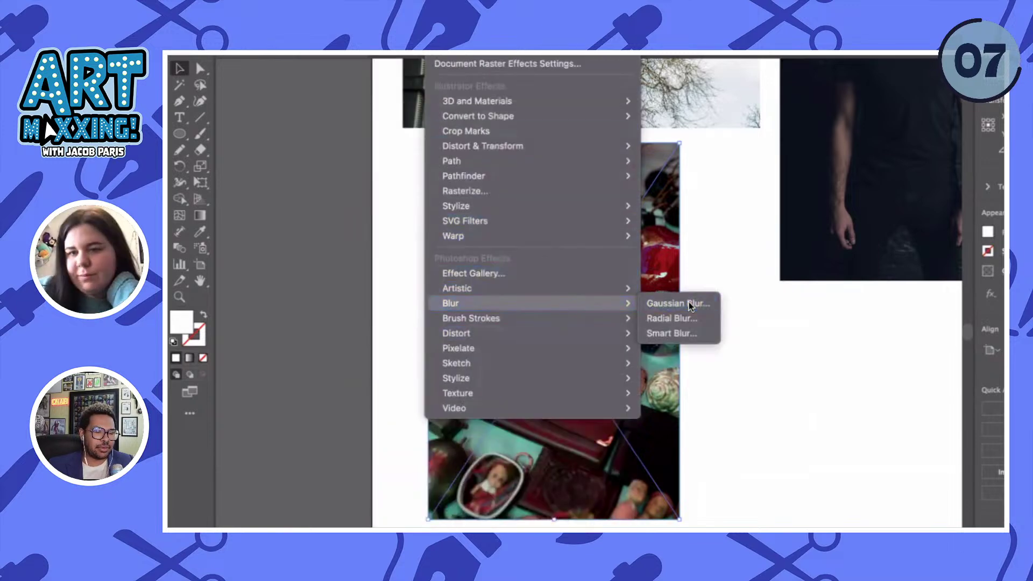
pyautogui.click(688, 304)
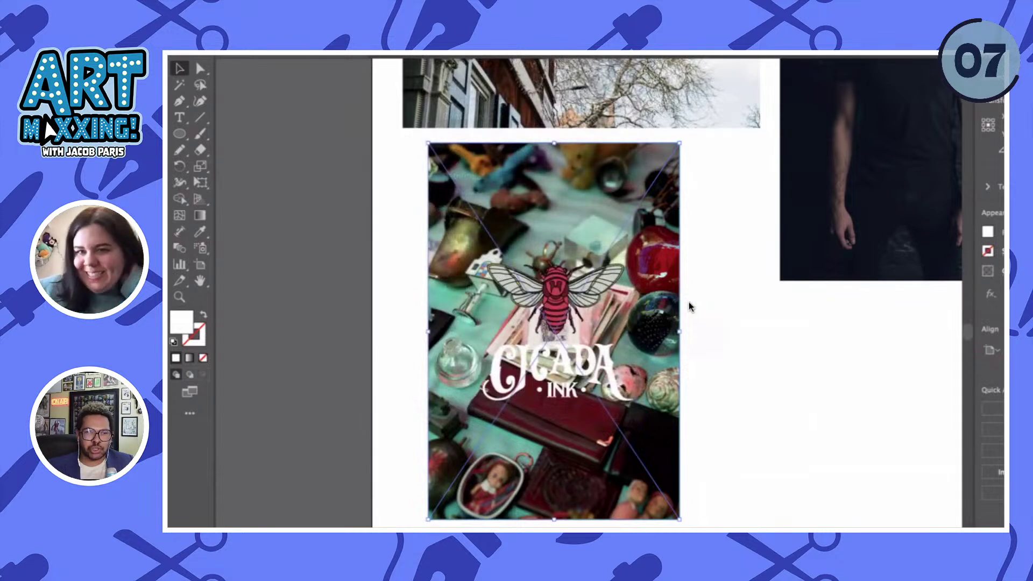
pyautogui.moveTo(989, 171); pyautogui.dragTo(325, 143)
pyautogui.moveTo(223, 174); pyautogui.dragTo(219, 179)
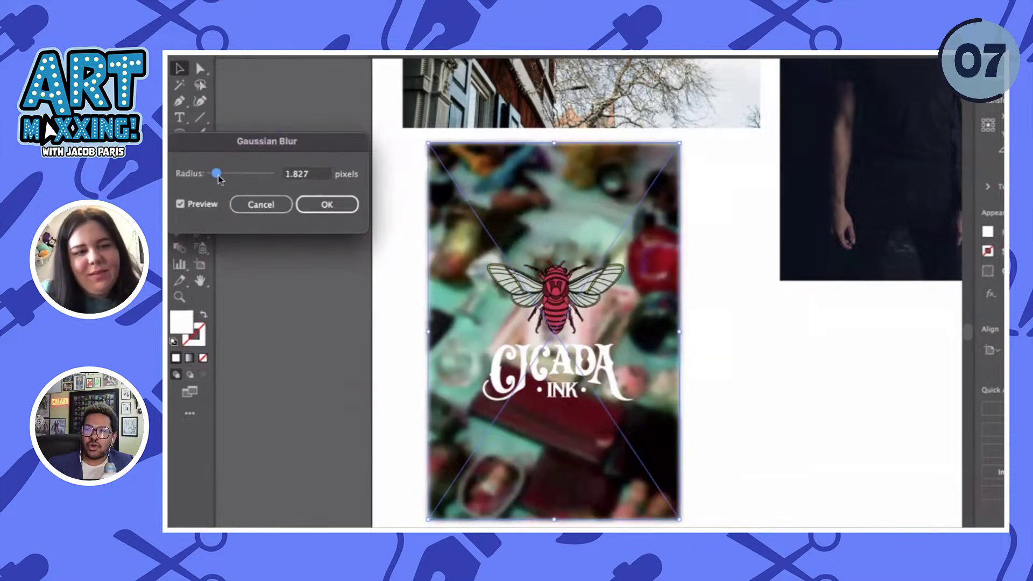
pyautogui.moveTo(219, 179); pyautogui.dragTo(216, 176)
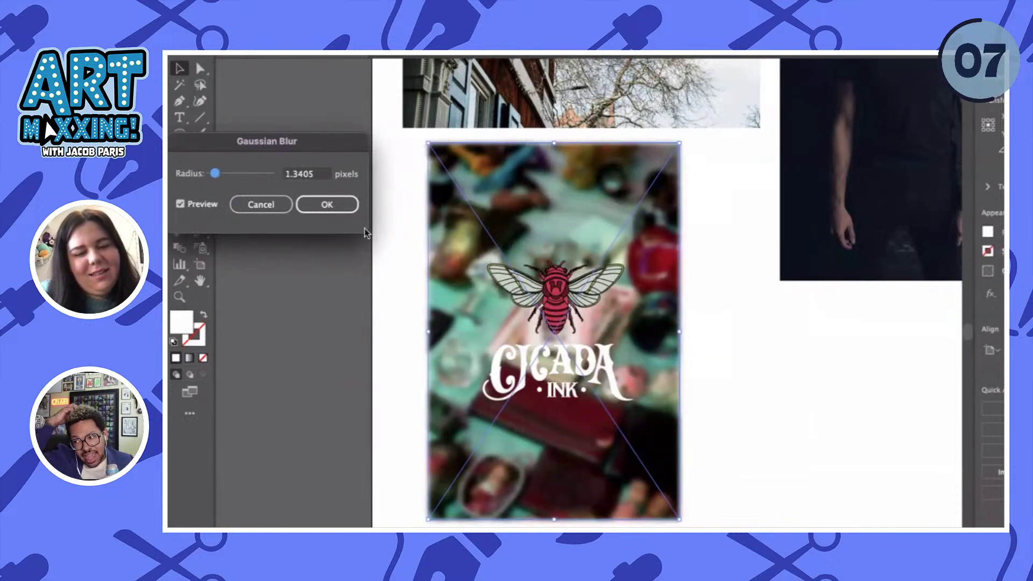
pyautogui.click(337, 204)
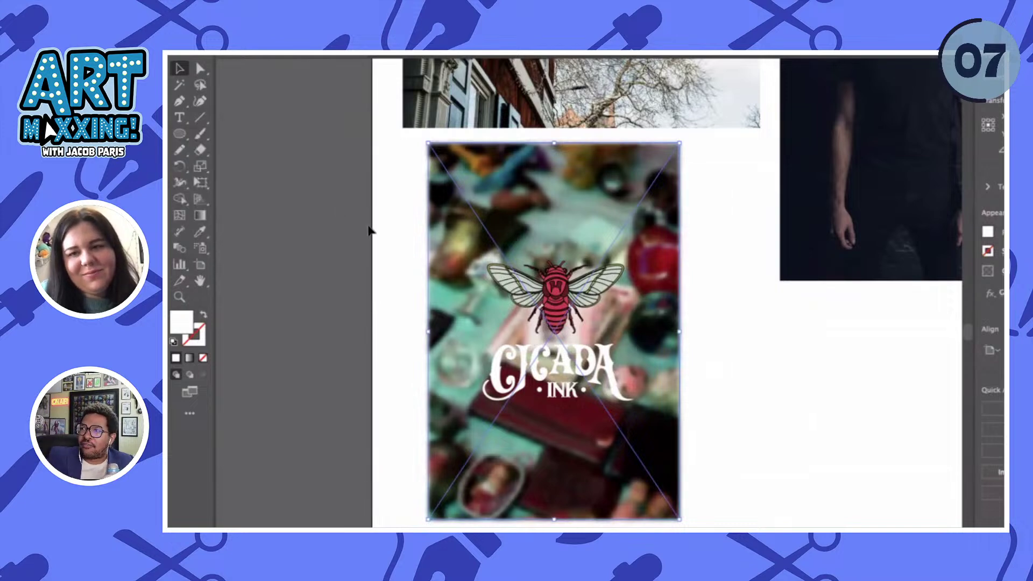
pyautogui.click(750, 404)
# - Duplicate the logo from the blurred trinket photo onto the black T-shirt of the man in the portrait
pyautogui.hotkey('ctrl', '0')
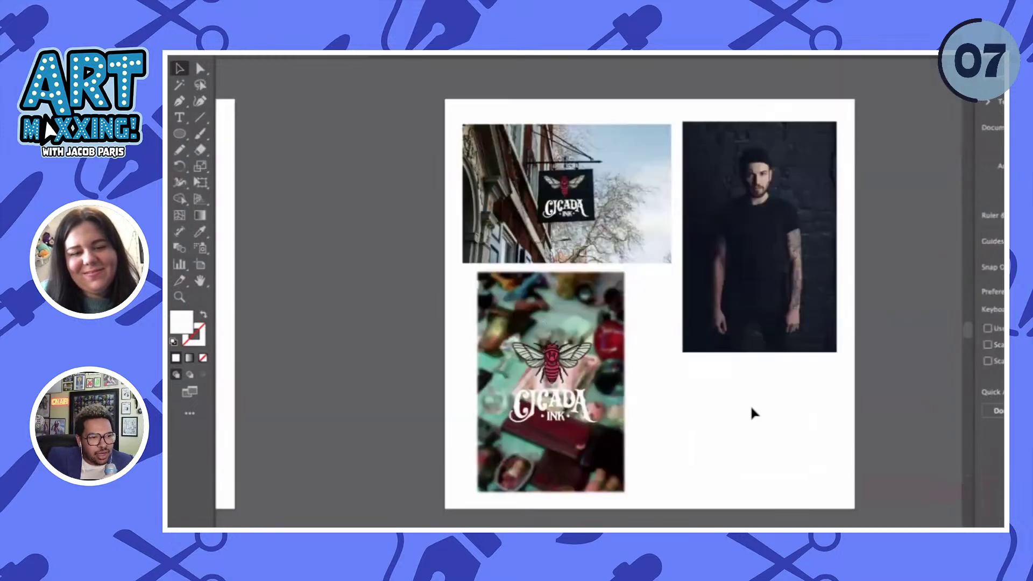
pyautogui.hotkey('ctrl', '+')
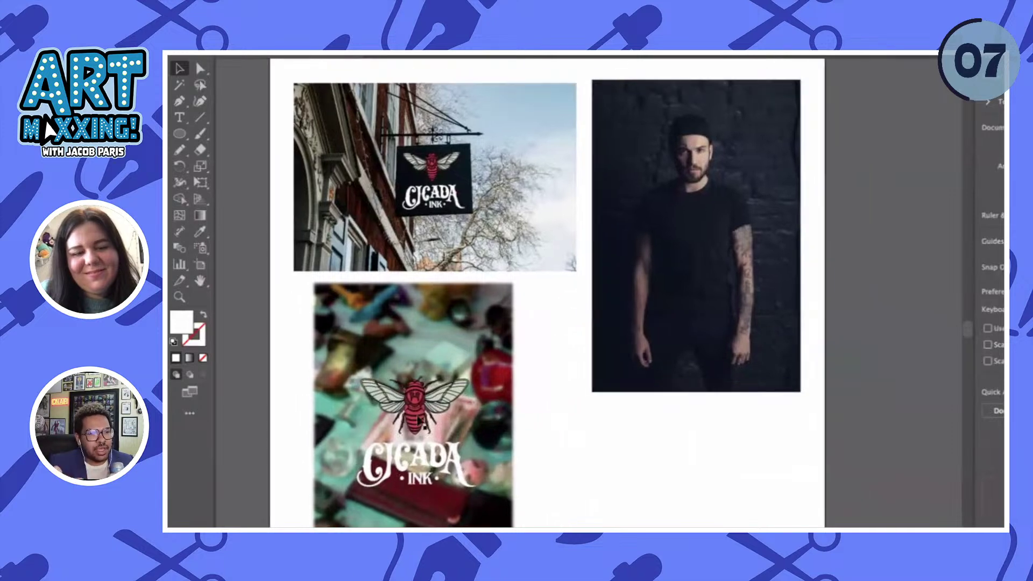
pyautogui.click(428, 456)
pyautogui.moveTo(422, 404)
pyautogui.mouseDown()
pyautogui.moveTo(573, 380)
pyautogui.moveTo(694, 276)
pyautogui.moveTo(693, 223)
pyautogui.mouseUp()
pyautogui.hotkey('ctrl', '+')
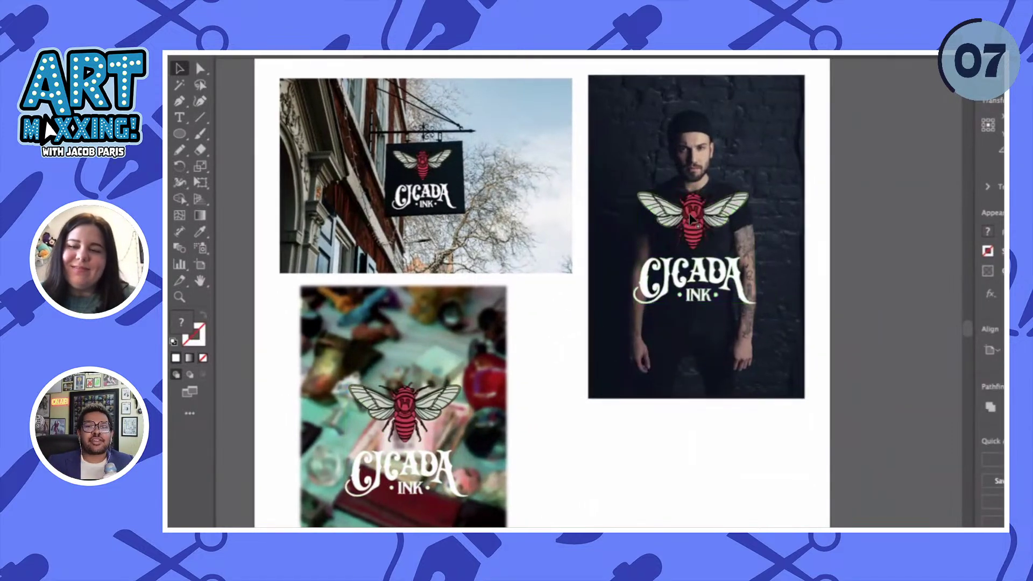
# - Scale the T-shirt logo down proportionally and centre it on the man's chest just below the collar
pyautogui.moveTo(726, 259); pyautogui.dragTo(675, 259)
pyautogui.moveTo(613, 230); pyautogui.dragTo(613, 214)
pyautogui.hotkey('ctrl', '+')
pyautogui.hotkey('ctrl', '+')
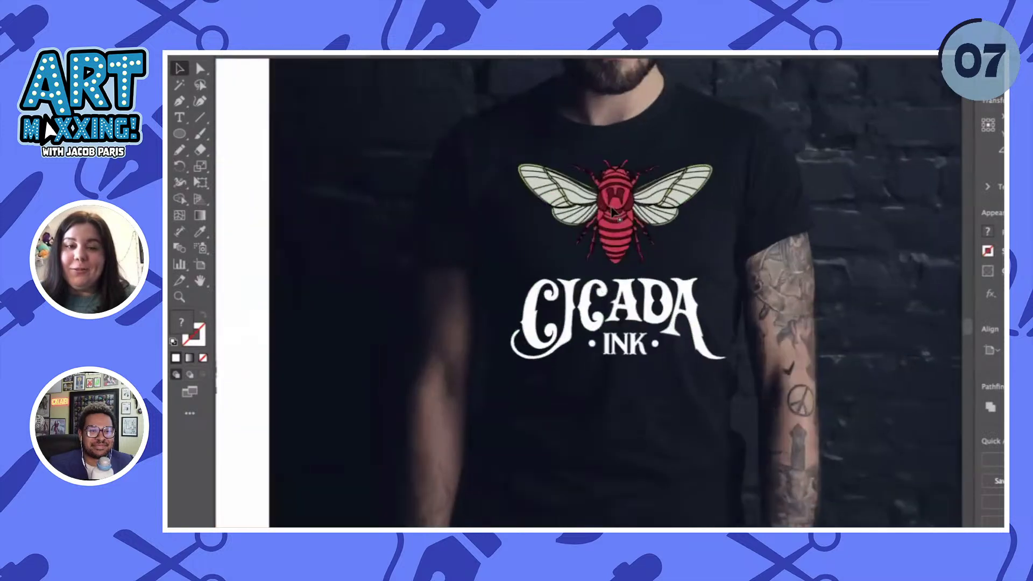
pyautogui.hotkey('ctrl', '-')
pyautogui.hotkey('ctrl', '-')
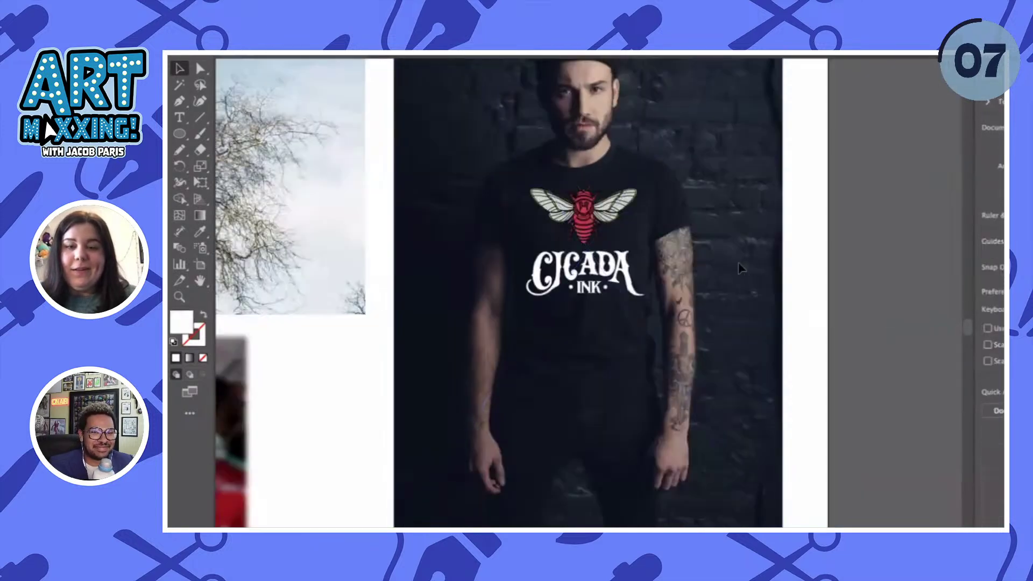
pyautogui.hotkey('ctrl', '+')
pyautogui.hotkey('ctrl', 'shift', 'a')
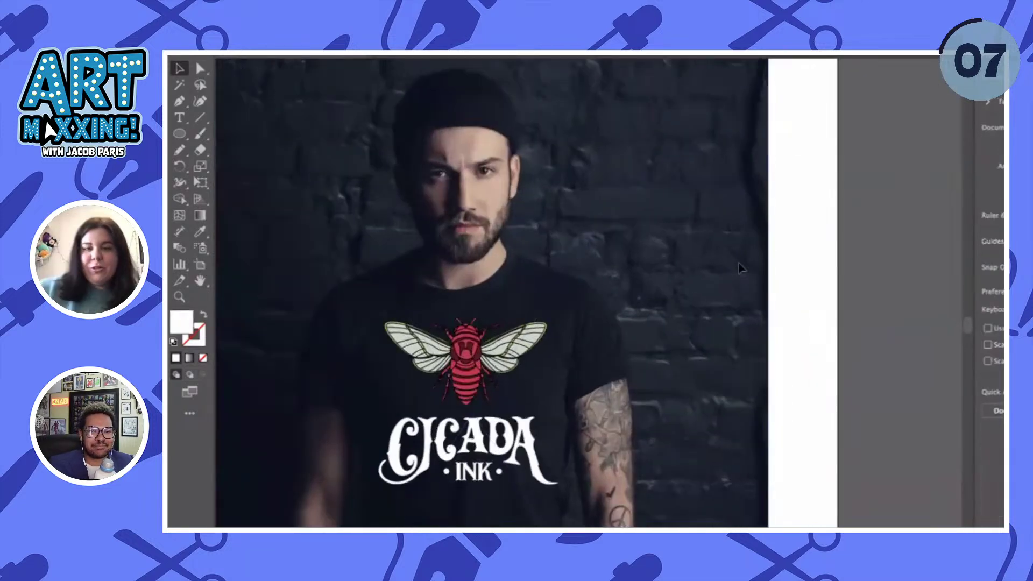
# - Nudge the logo on the blurred trinket photo slightly up and to the left
pyautogui.hotkey('ctrl', '-')
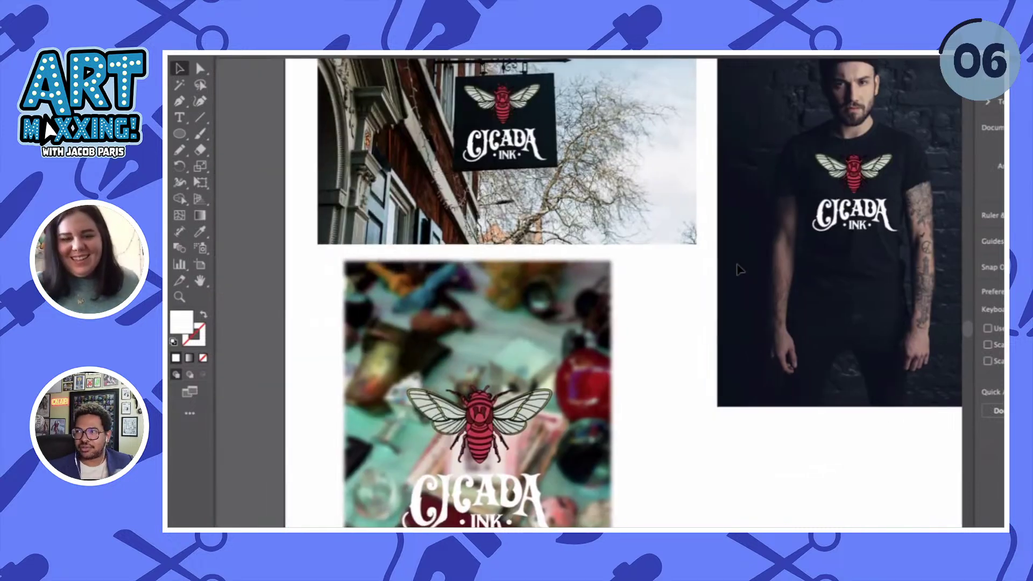
pyautogui.scroll(5, 552, 366)
pyautogui.moveTo(550, 357); pyautogui.dragTo(545, 352)
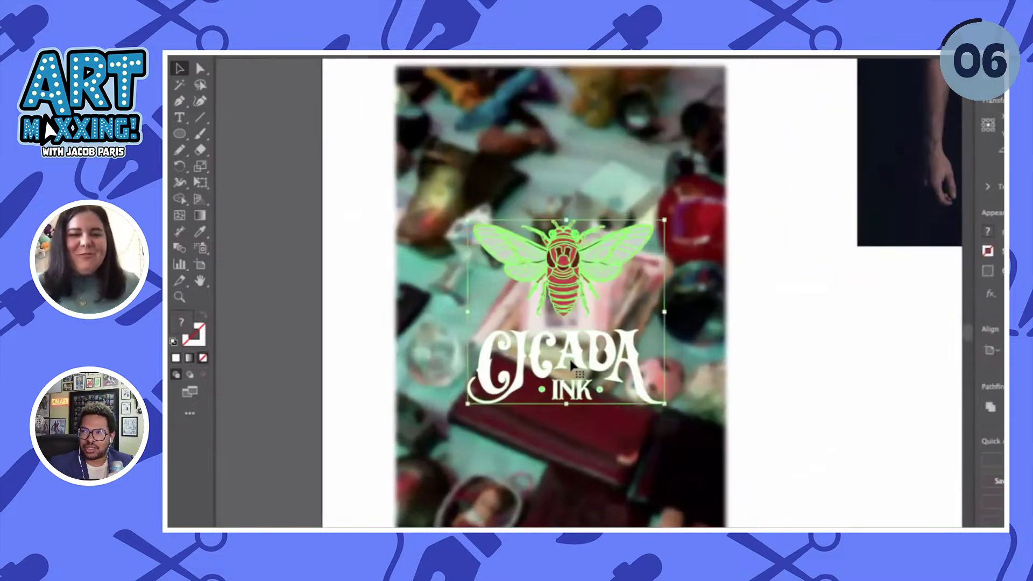
pyautogui.click(778, 358)
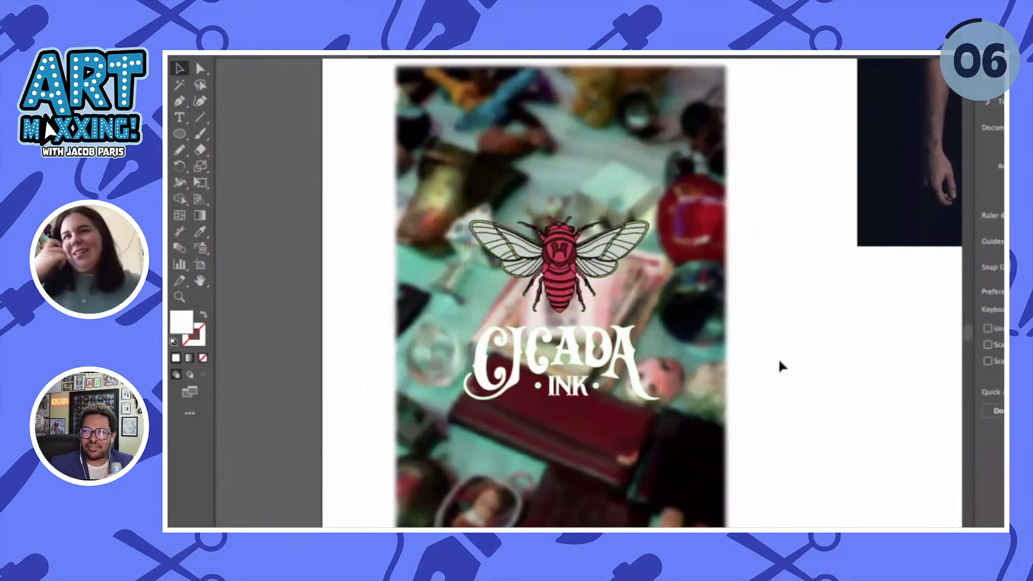
pyautogui.scroll(3, 581, 290)
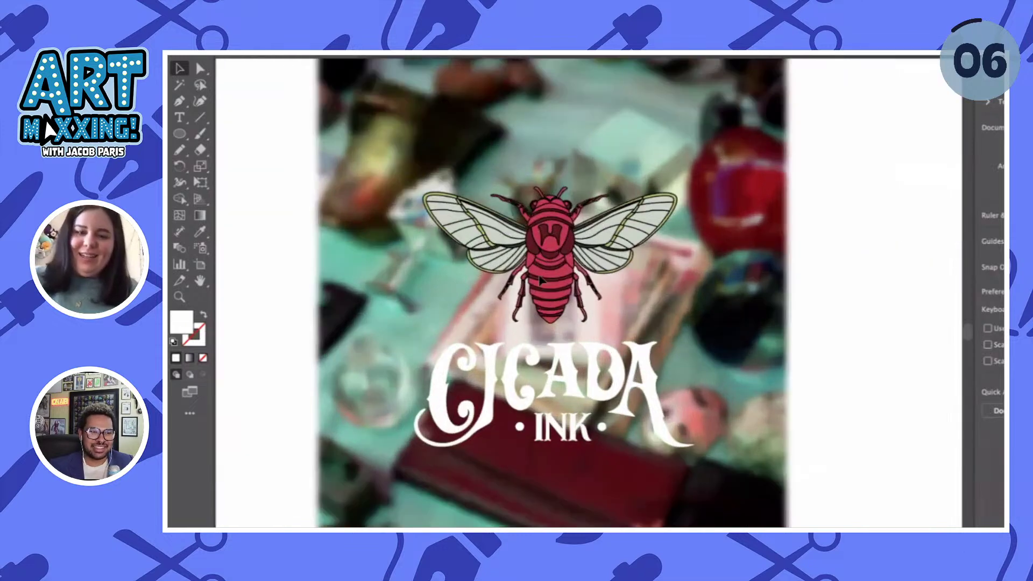
pyautogui.scroll(-3, 611, 279)
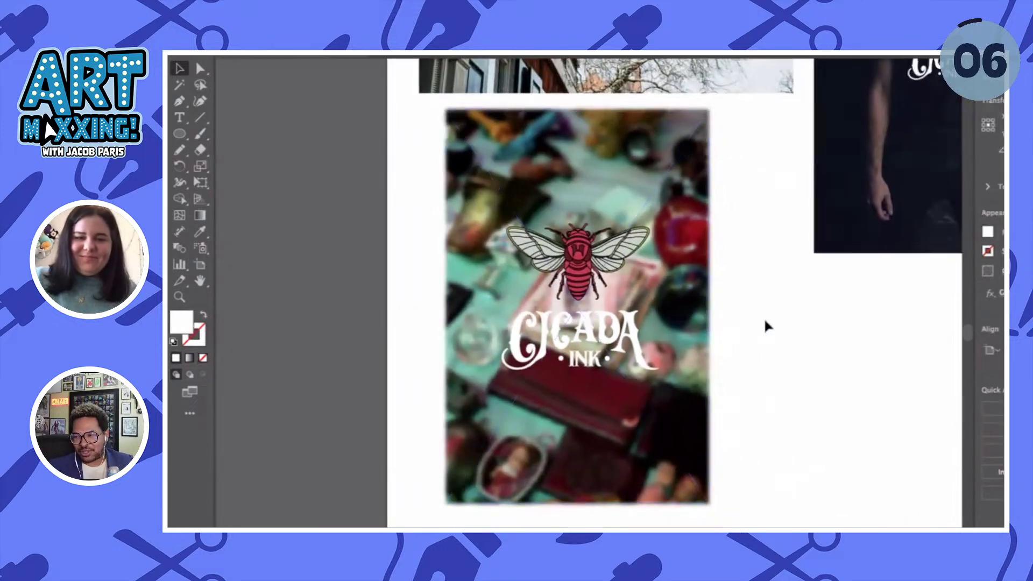
pyautogui.scroll(-1, 765, 323)
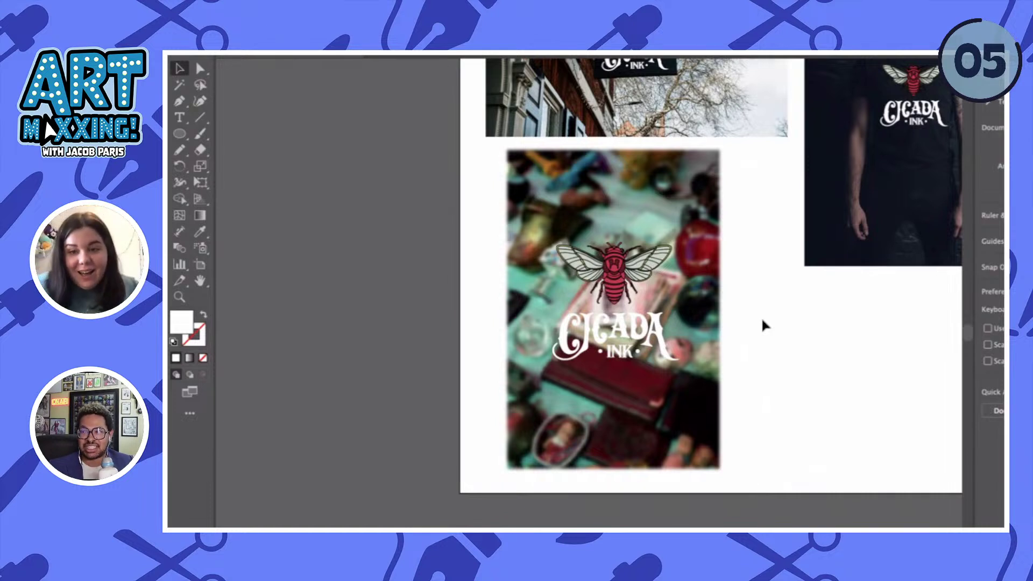
# - Move the black CICADA lettering slightly up and to the left on its artboard
pyautogui.hotkey('ctrl', '0')
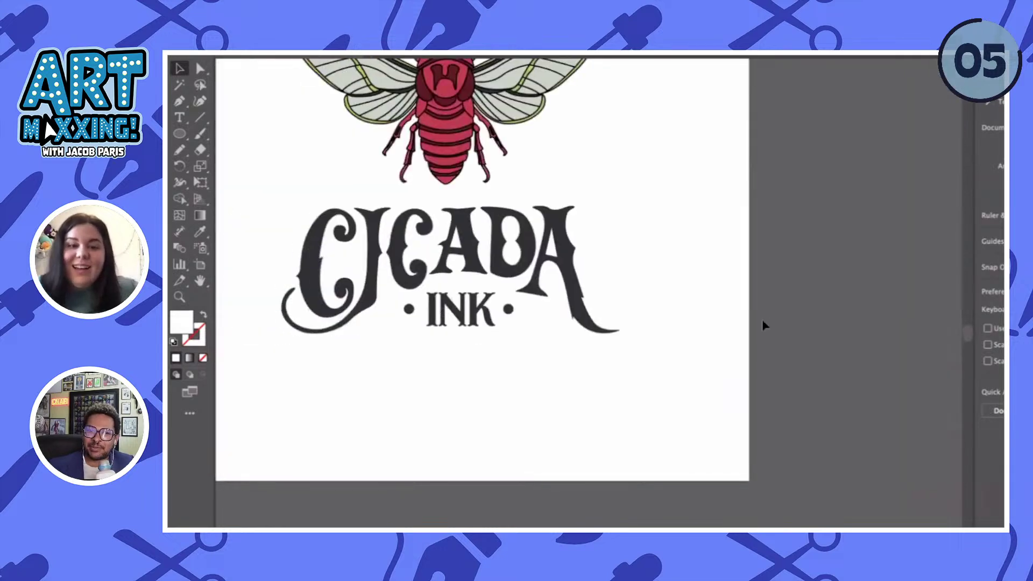
pyautogui.hscroll(2, 667, 305)
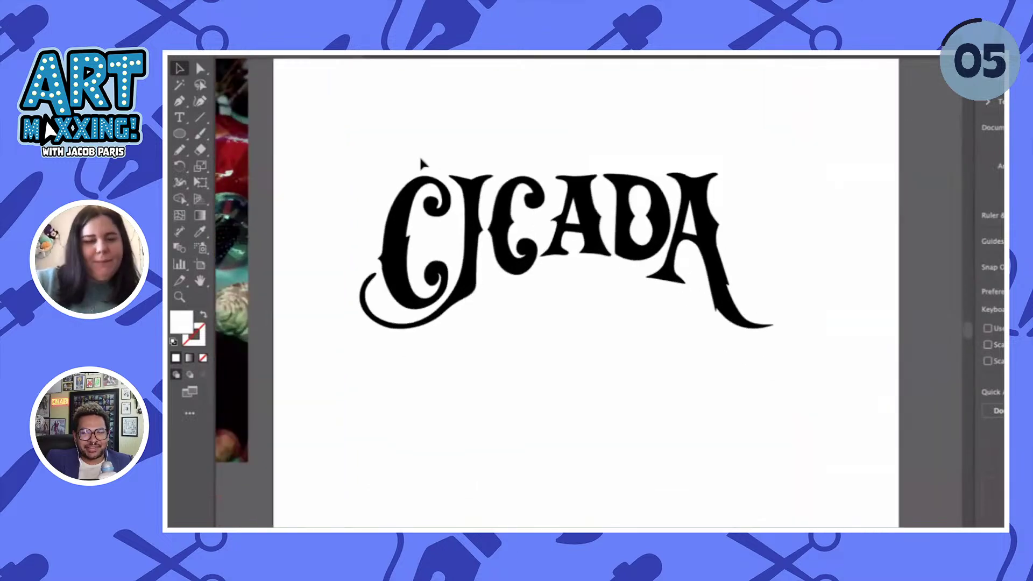
pyautogui.moveTo(323, 143); pyautogui.dragTo(718, 406)
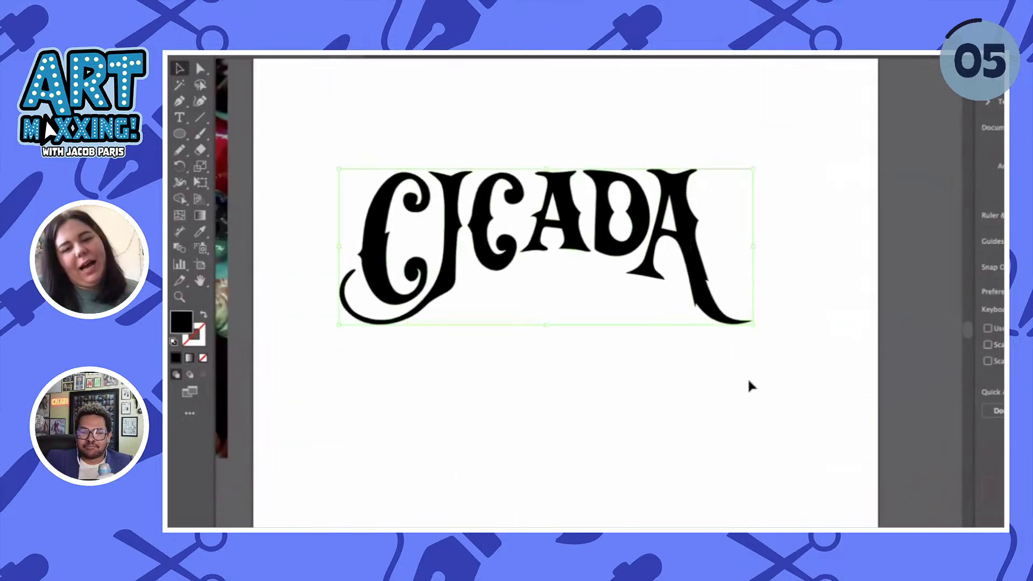
pyautogui.moveTo(691, 280)
pyautogui.mouseDown()
pyautogui.moveTo(675, 246)
pyautogui.moveTo(687, 269)
pyautogui.mouseUp()
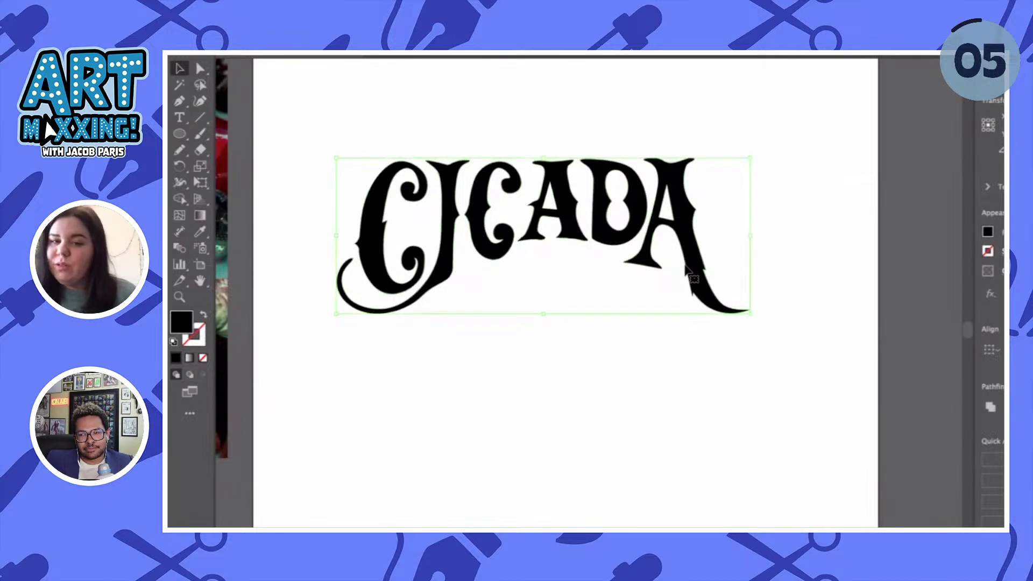
pyautogui.click(565, 124)
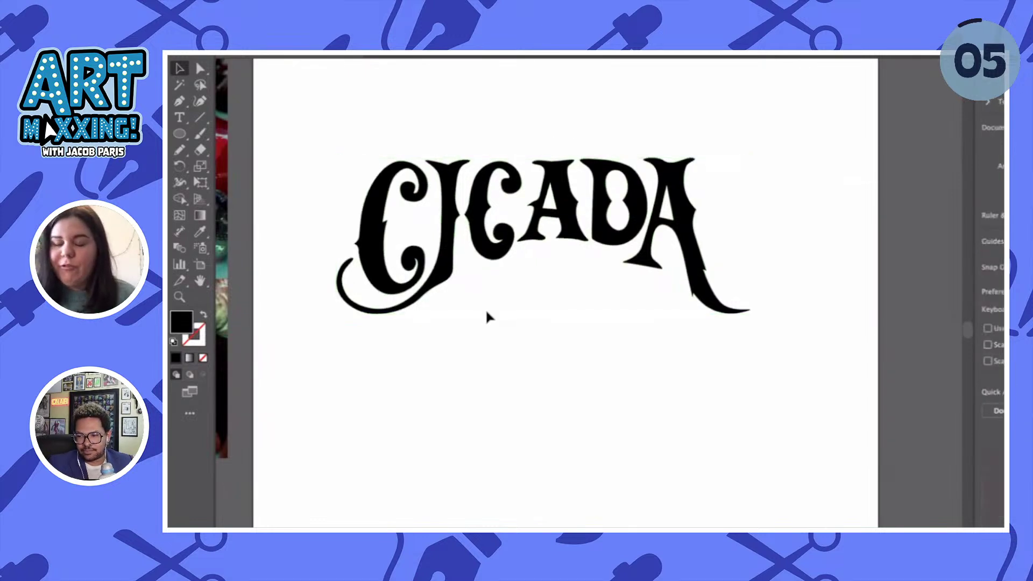
# - Compare the standalone black CICADA lettering with the finished coloured cicada logo on its own artboard
pyautogui.scroll(-3, 486, 314)
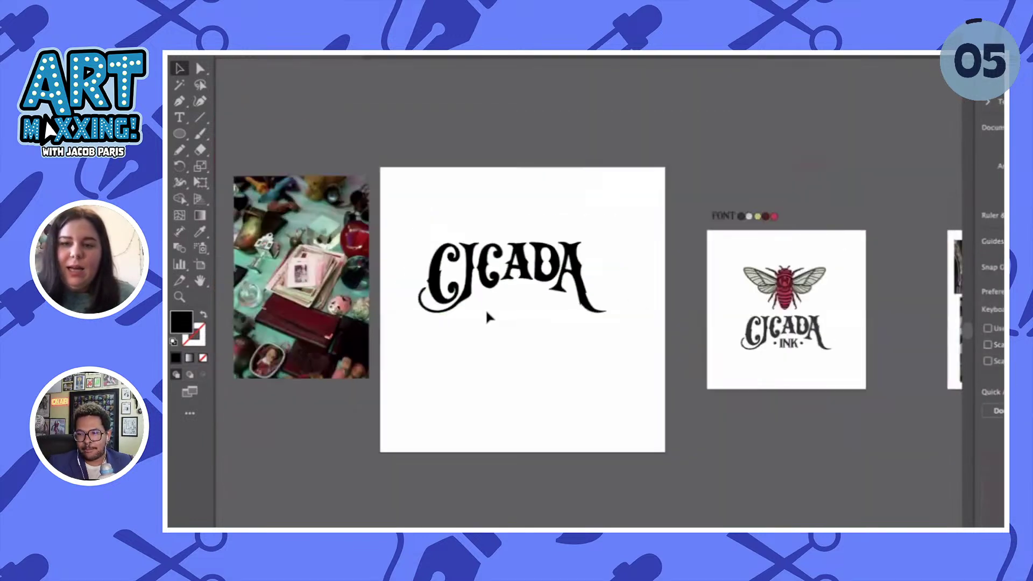
pyautogui.scroll(4, 484, 316)
pyautogui.hotkey('ctrl', 'a')
pyautogui.hscroll(4, 710, 382)
pyautogui.hscroll(6, 484, 199)
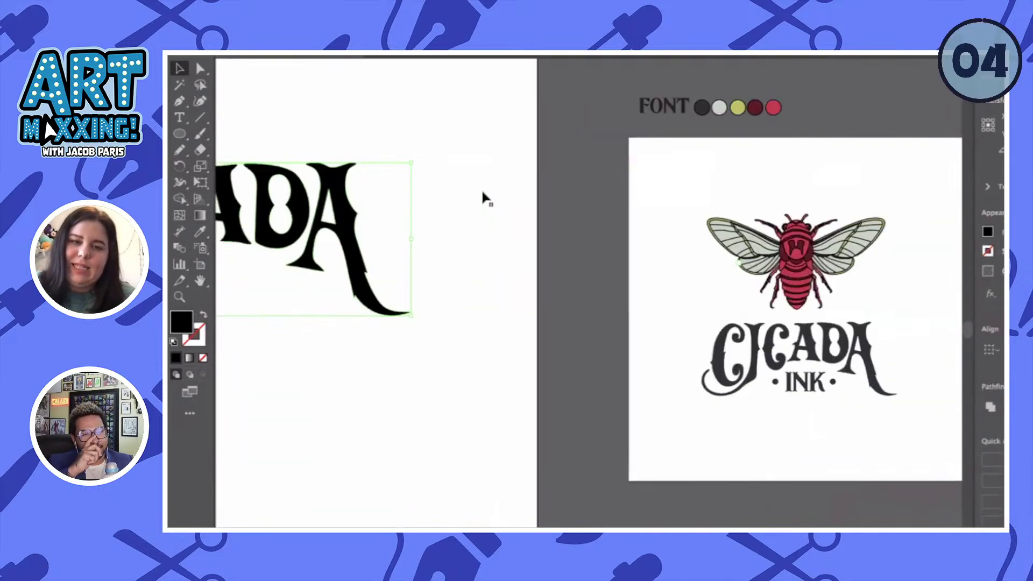
pyautogui.click(599, 262)
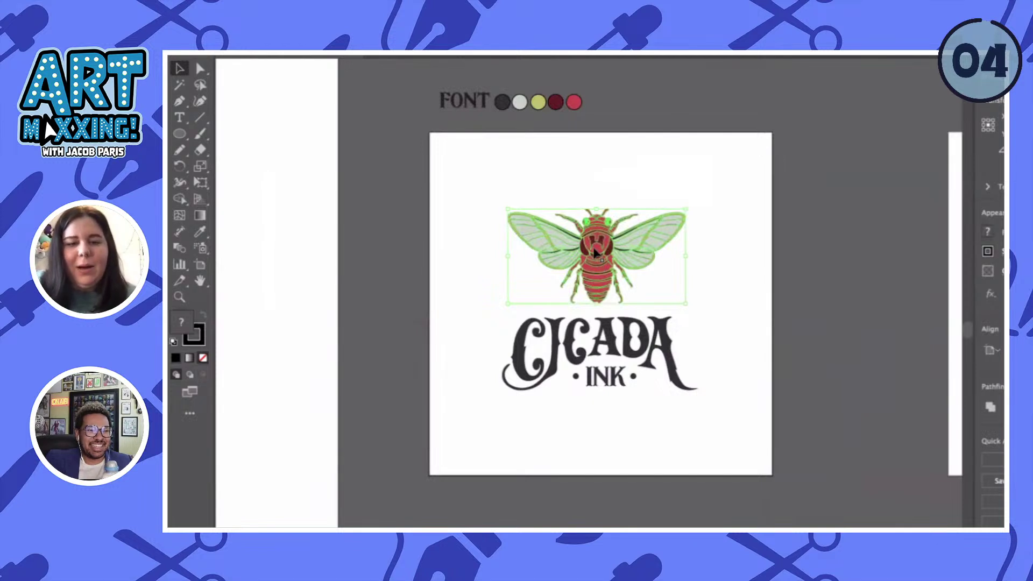
pyautogui.moveTo(598, 262); pyautogui.dragTo(285, 455)
pyautogui.scroll(3, 520, 373)
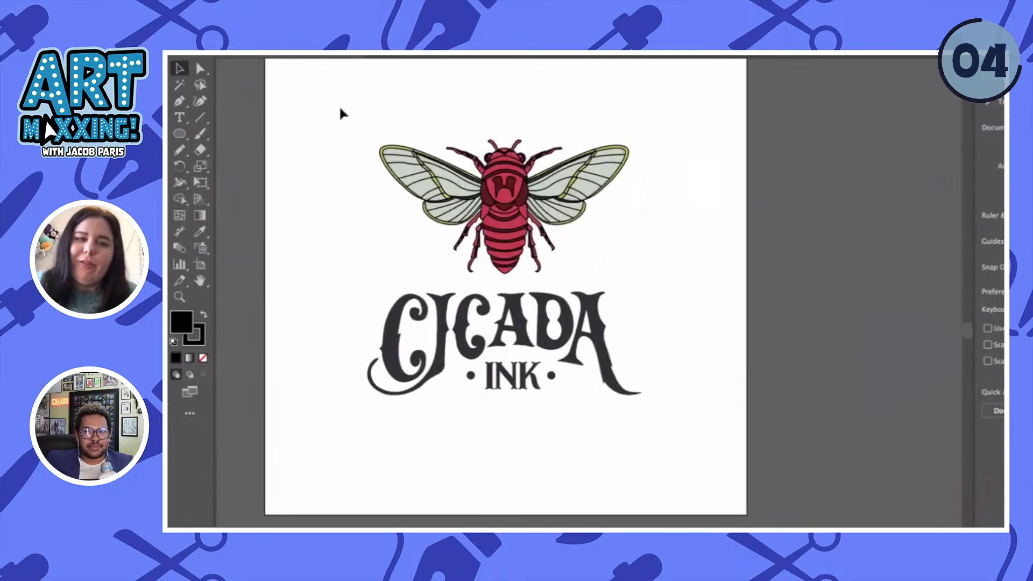
pyautogui.moveTo(290, 100); pyautogui.dragTo(721, 468)
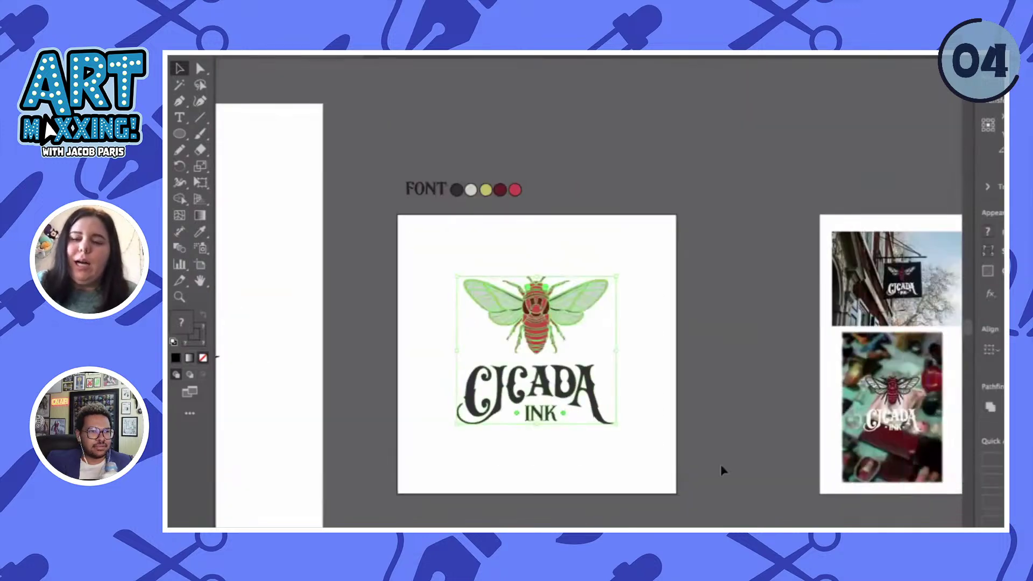
# - Examine the brand board template and the logo mockups on the hanging sign, T-shirt and blurred trinket photo
pyautogui.hscroll(5, 763, 452)
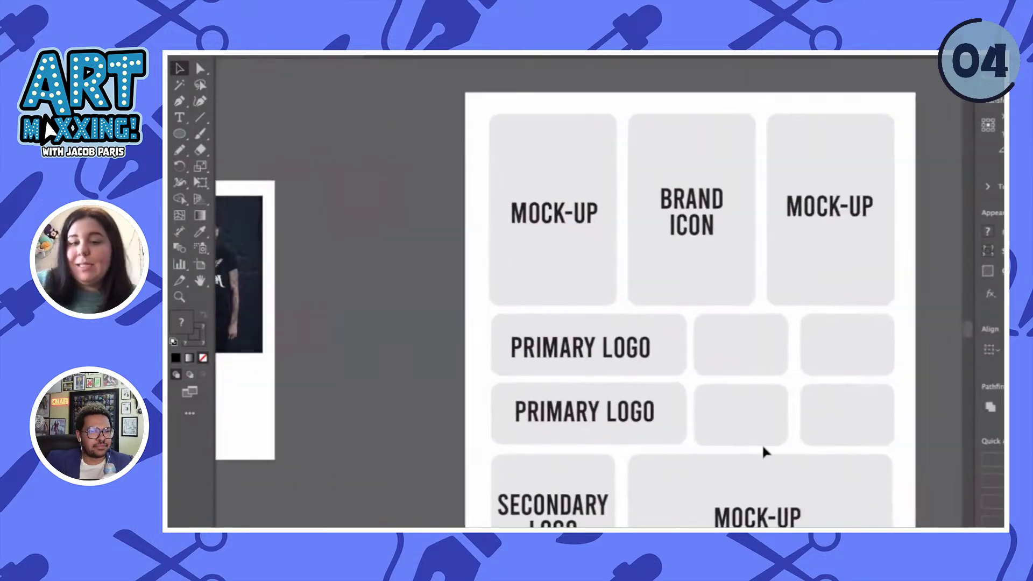
pyautogui.hscroll(3, 409, 253)
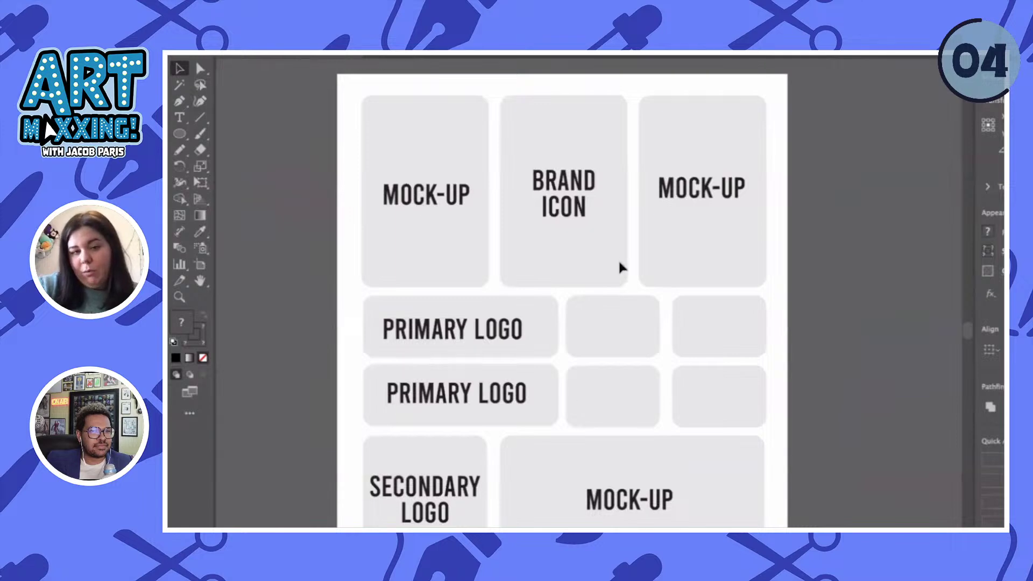
pyautogui.scroll(-2, 500, 317)
pyautogui.hscroll(-10, 501, 318)
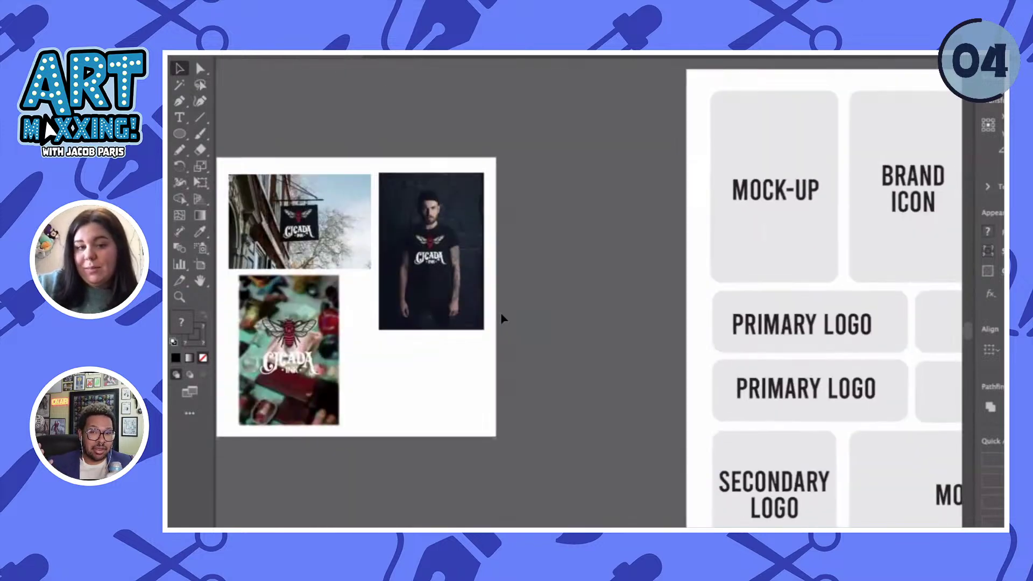
pyautogui.scroll(3, 501, 319)
pyautogui.scroll(2, 501, 319)
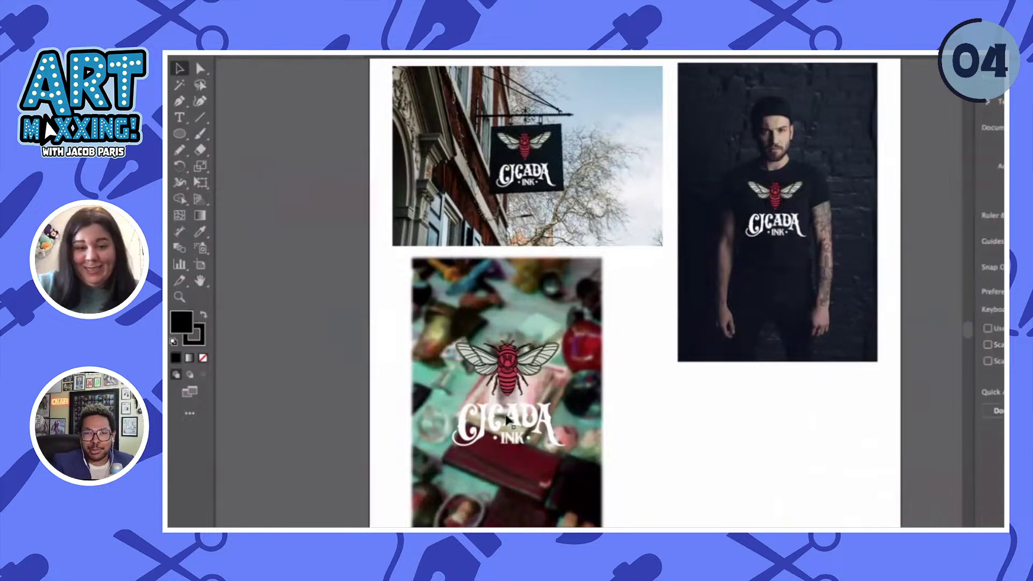
pyautogui.scroll(2, 650, 350)
pyautogui.scroll(2, 650, 350)
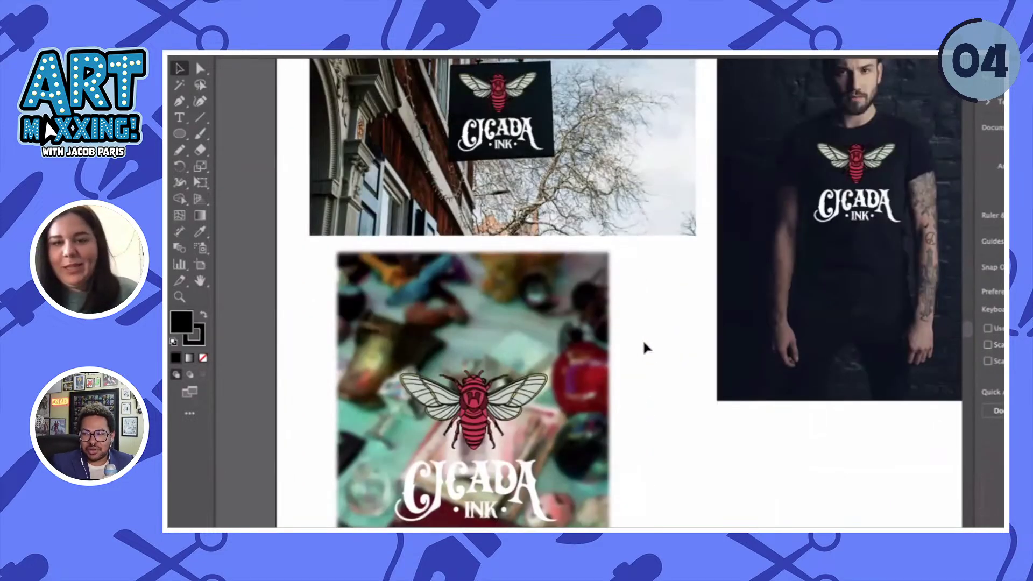